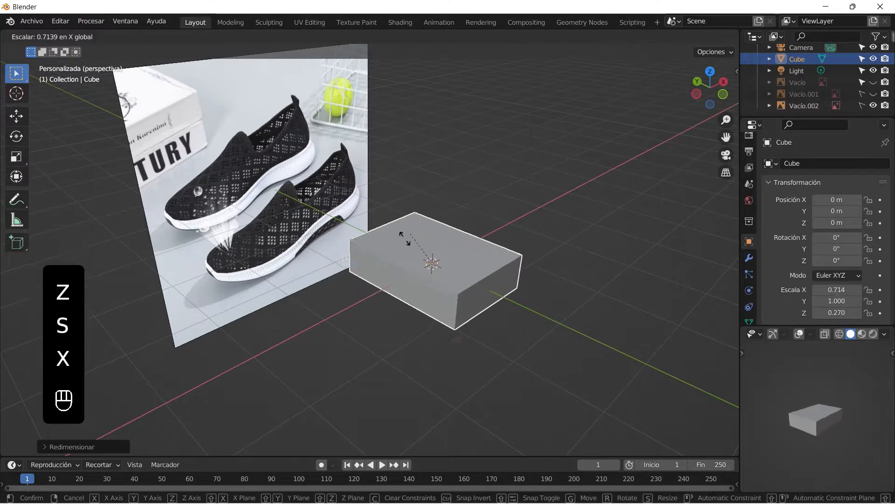
Step: Finish stretching the flattened cube along X and add a Subdivision Surface modifier with a viewport level of 3
left_click(548, 150)
left_click(749, 258)
left_click(838, 161)
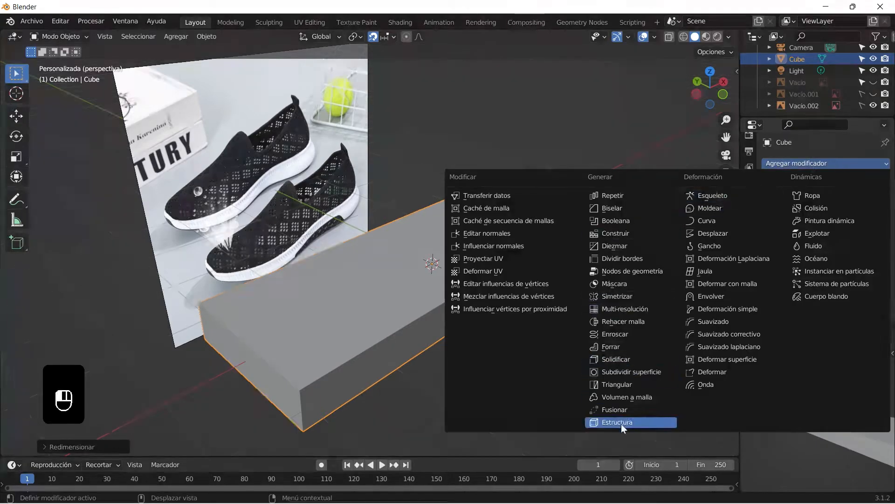
left_click(617, 372)
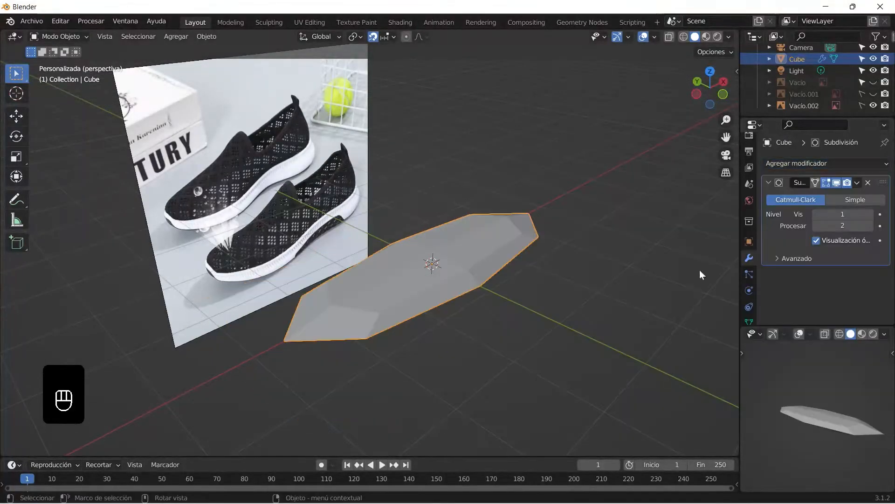
left_click(868, 213)
left_click(869, 214)
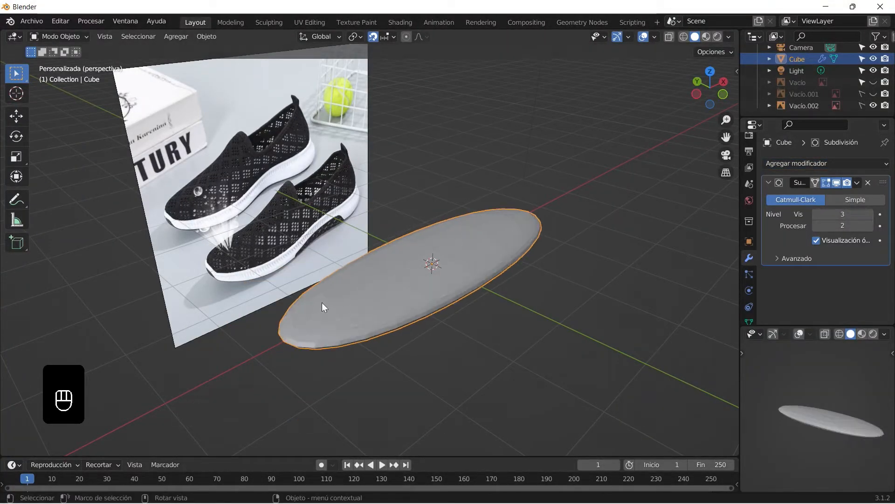
Step: In Edit Mode, add a horizontal loop cut around the block near its bottom edge
key("Tab")
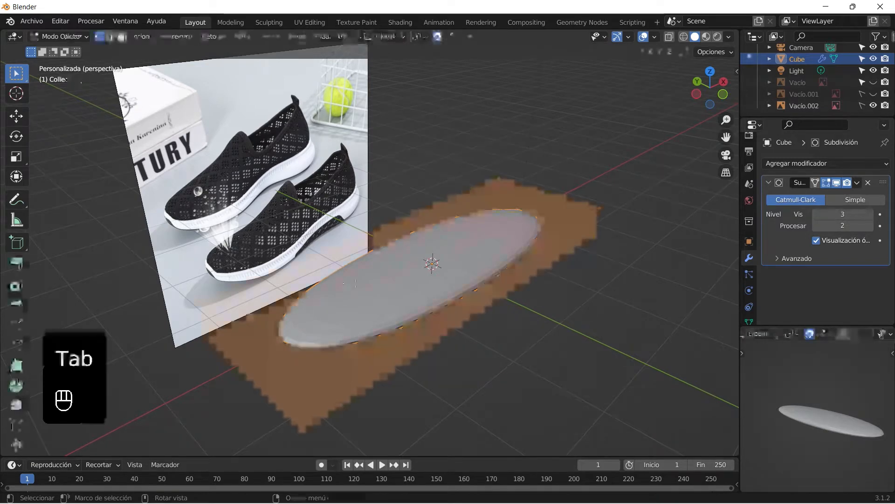
mouse_move(317, 308)
middle_mouse_down()
mouse_move(280, 311)
mouse_move(308, 314)
middle_mouse_up()
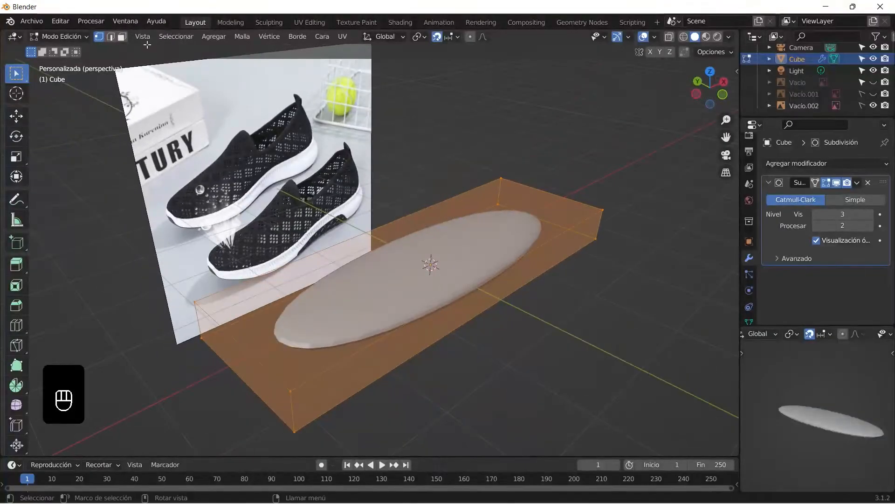
left_click(122, 37)
left_click(370, 315)
middle_click_drag(352, 348, 356, 326)
key("ctrl+r")
left_click(350, 345)
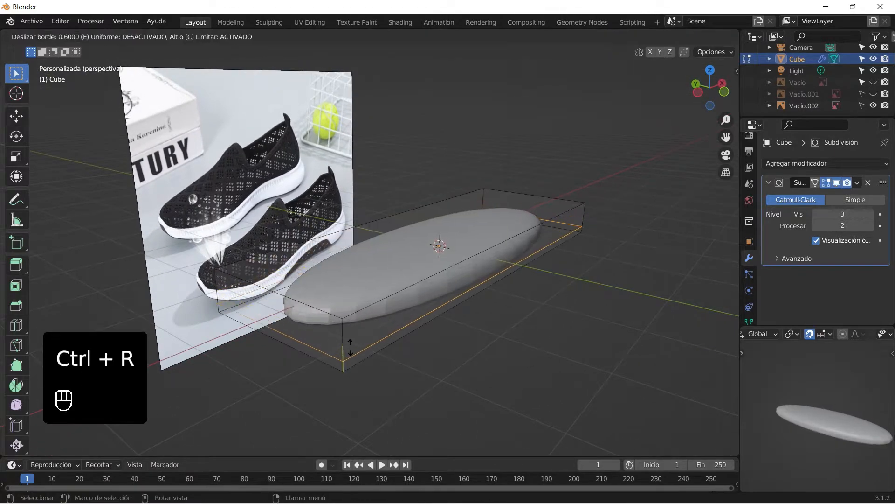
left_click(350, 347)
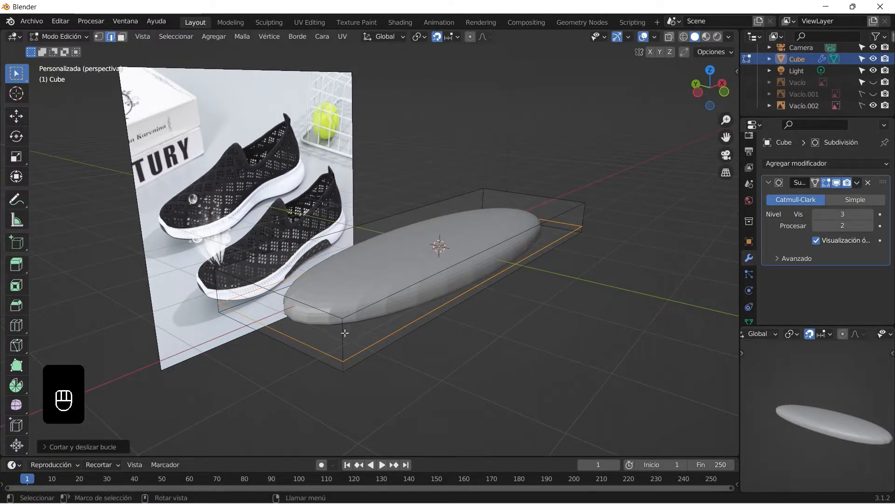
Step: Turn off snapping and move the new lower edge loop slightly down along Z
key("g")
key("z")
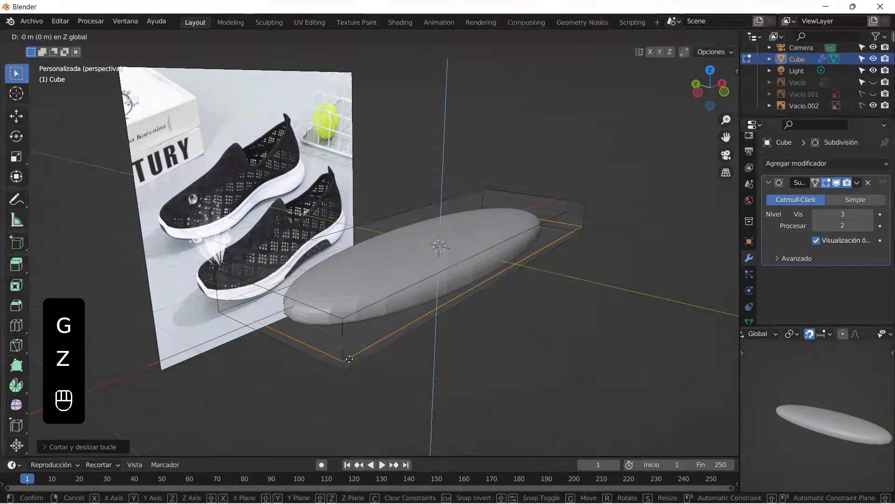
left_click(350, 322)
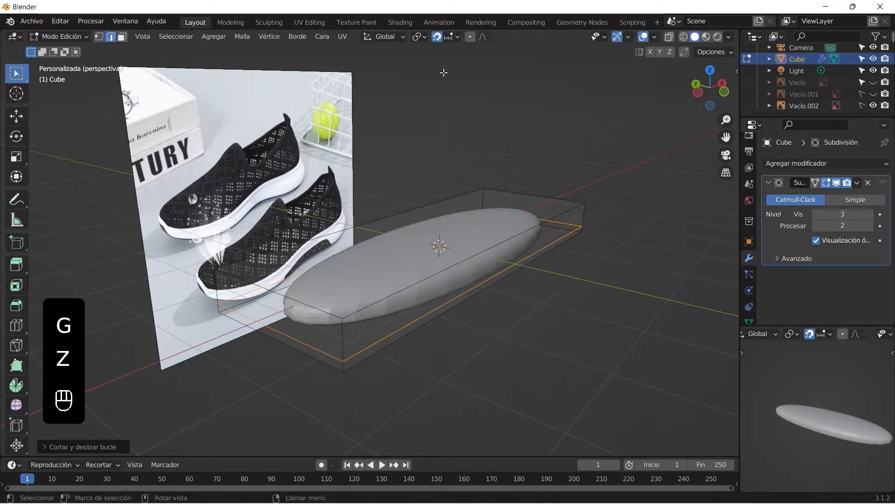
key("g")
key("z")
left_click(313, 227)
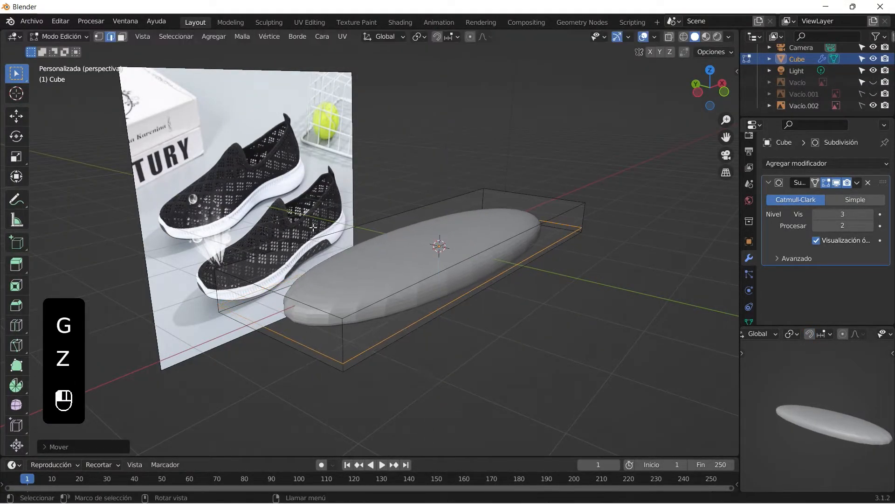
Step: Add a horizontal loop cut near the block's top edge and three evenly spaced crosswise loops along its length
key("ctrl+r")
left_click(338, 321)
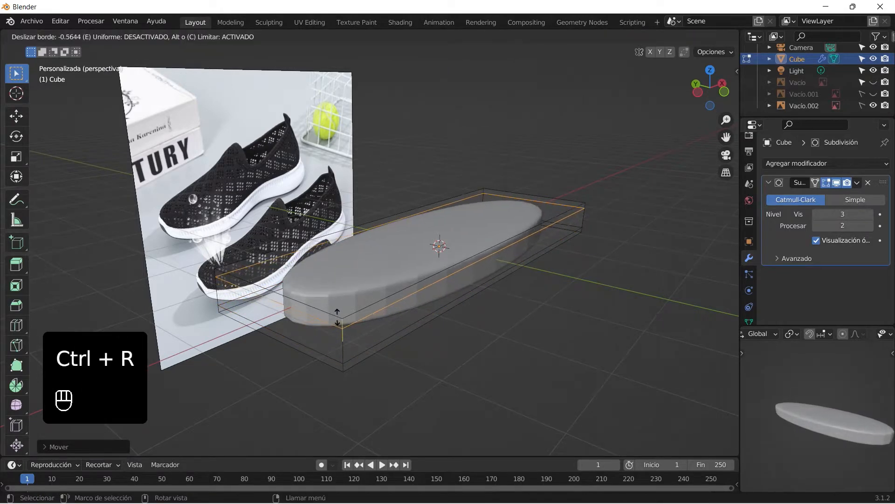
left_click(432, 240)
key("ctrl+r")
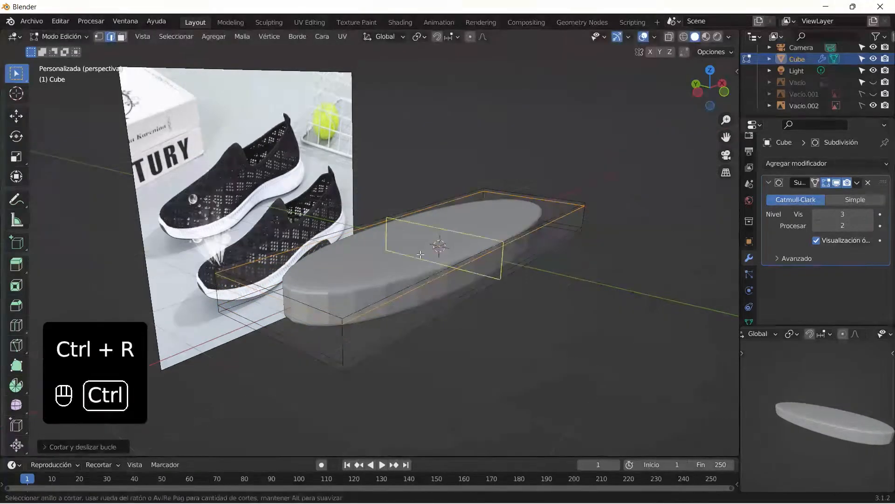
left_click(435, 260)
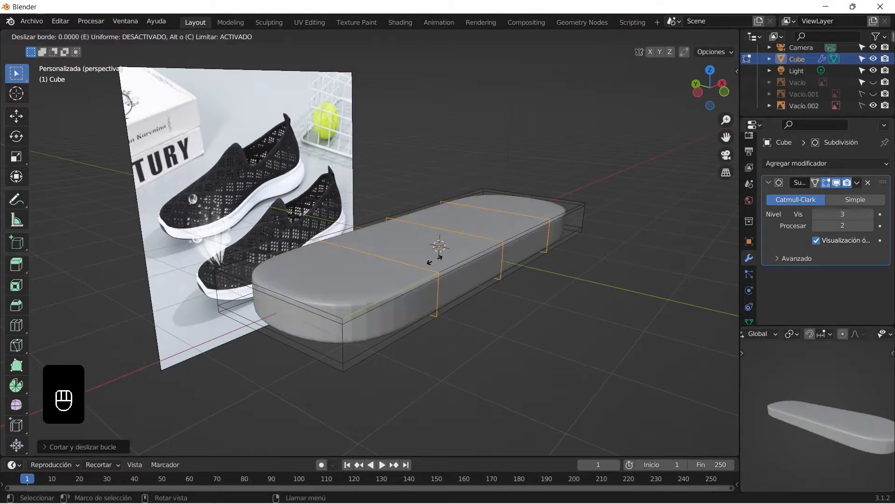
Step: In top view with X-ray on, select the middle crosswise loop and scale it inward, excluding X, to form the waist
key("KP_7")
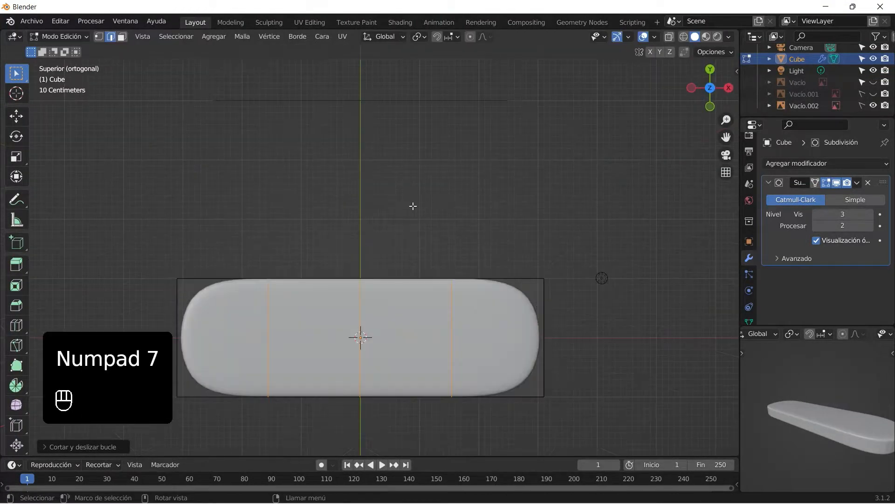
scroll(401, 221, "up", 1)
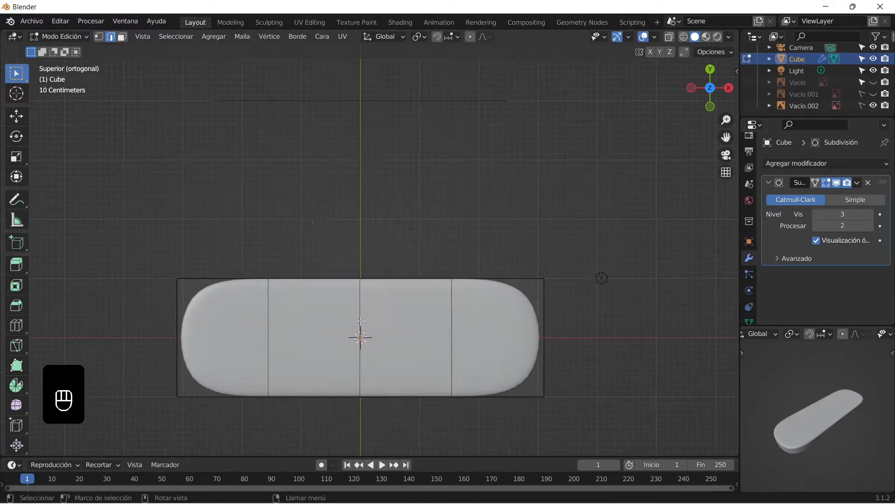
left_click_drag(402, 221, 316, 280)
left_click(669, 37)
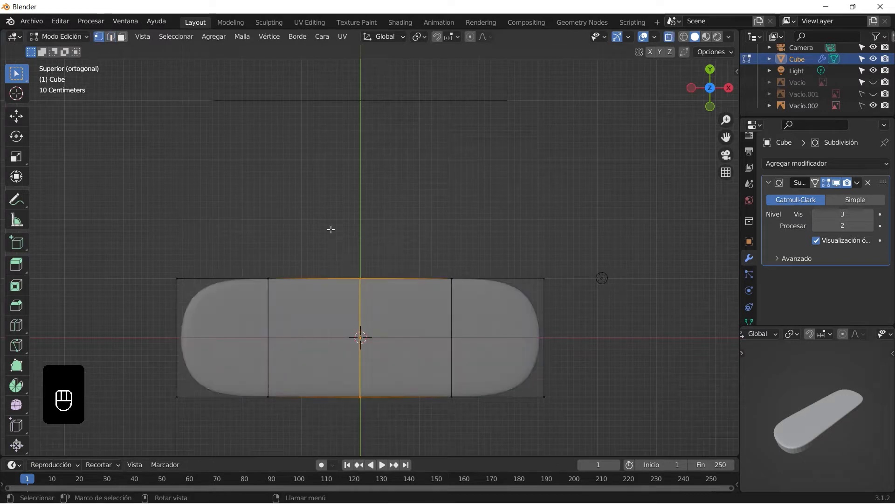
scroll(348, 278, "up", 2)
scroll(324, 226, "down", 4)
key("s")
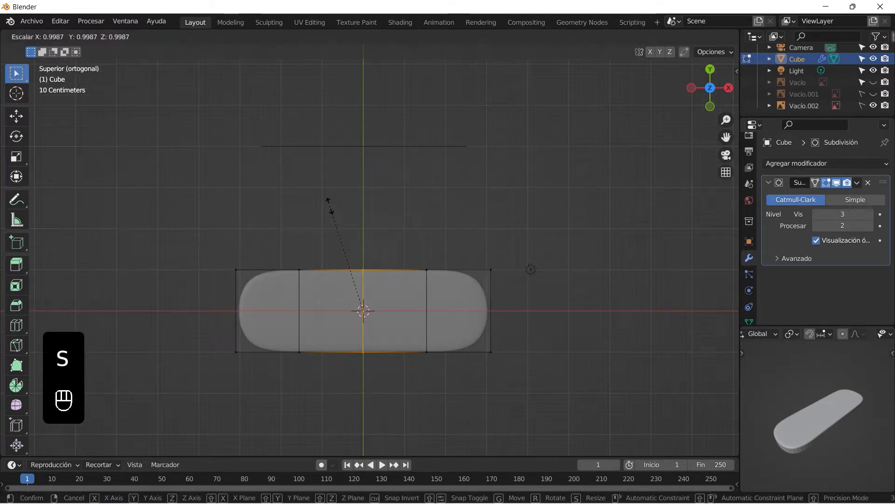
key("shift+y")
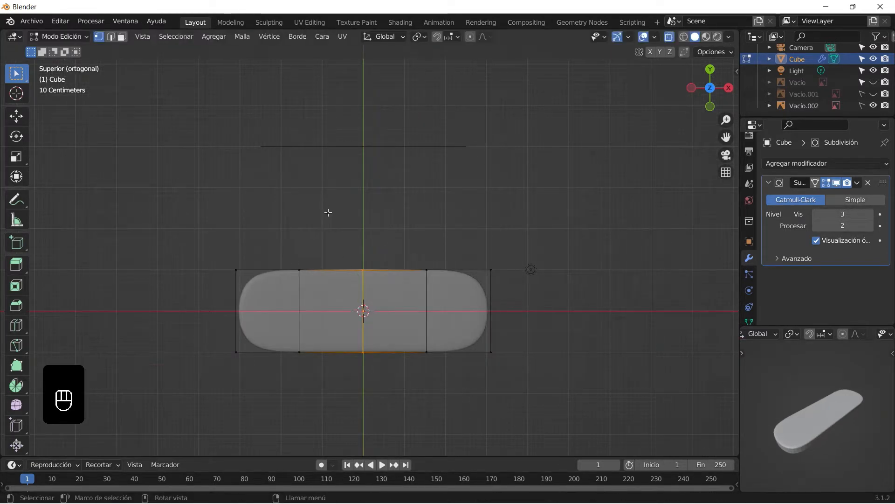
key("s")
key("shift+x")
left_click(347, 250)
Step: Widen the forefoot by scaling its two outermost crosswise vertex columns, excluding X
left_click_drag(210, 214, 313, 410)
key("s")
key("shift+x")
left_click(225, 314)
Step: Lengthen the forefoot by moving the toe-end vertices outward along X
key("g")
key("x")
left_click(200, 313)
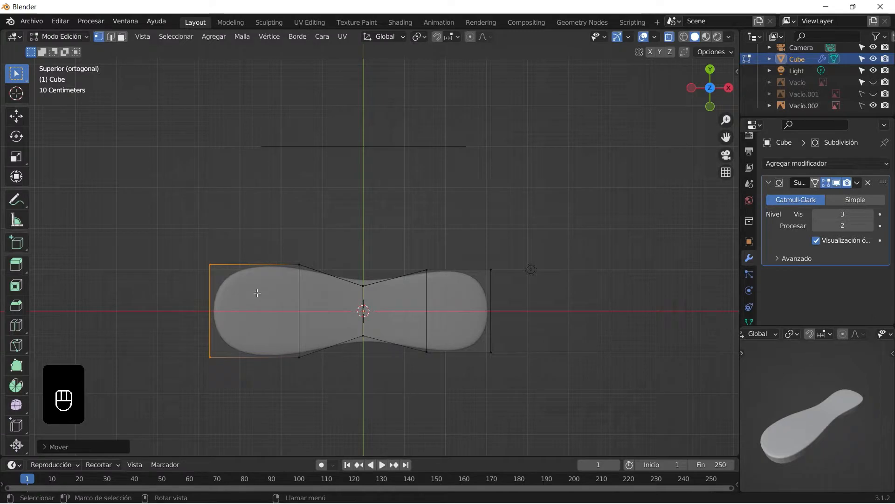
key("g")
key("z")
key("x")
left_click(187, 312)
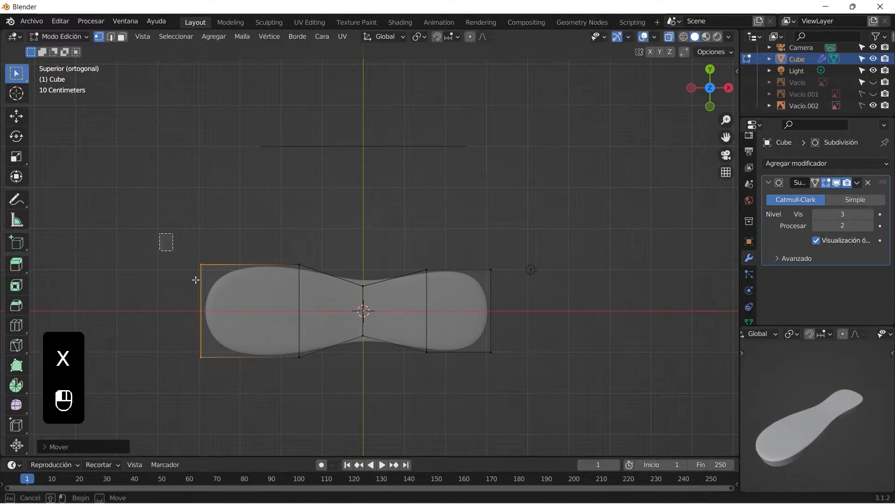
Step: Shift the waist vertices along Y toward the positive side to make the sole asymmetric
left_click_drag(337, 252, 415, 401)
key("g")
key("y")
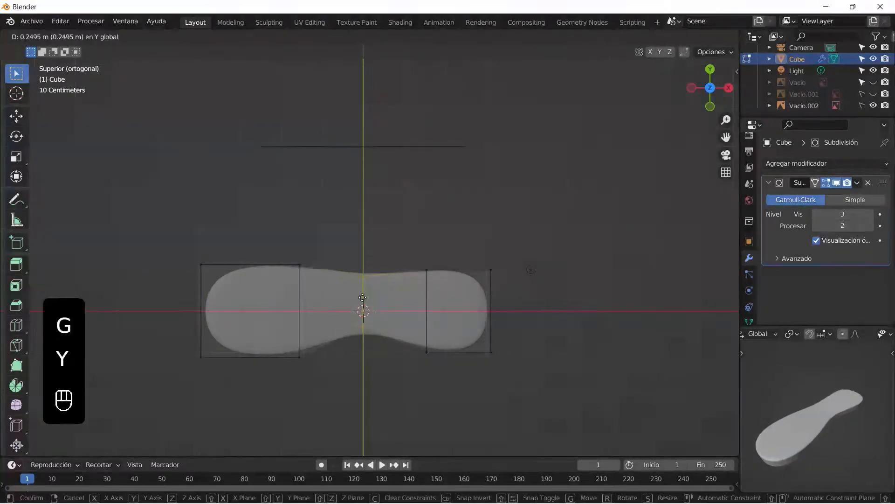
left_click(357, 291)
Step: Widen the ball of the foot by moving the positive-Y vertices of the forefoot loop outward along Y
left_click_drag(153, 236, 293, 263)
left_click_drag(274, 224, 320, 313)
key("g")
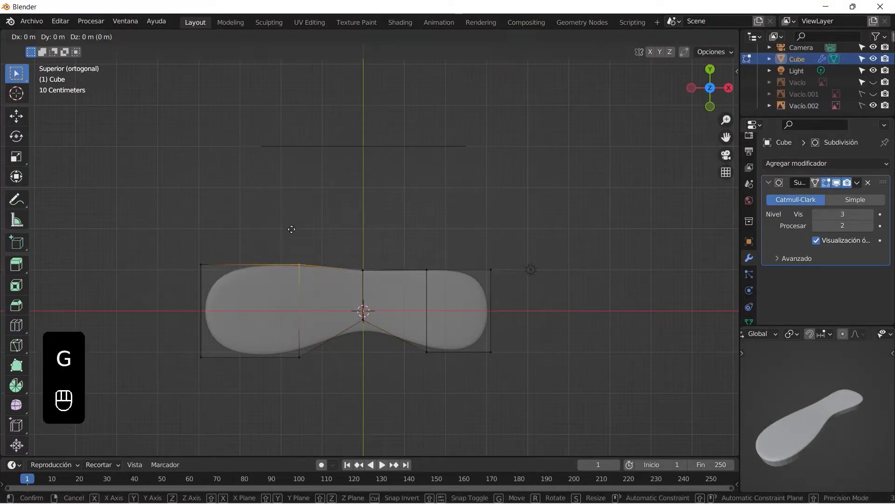
key("y")
left_click(279, 209)
Step: Return to Object Mode and mirror the sole by scaling it by -1 along Y
key("Tab")
middle_click_drag(432, 371, 399, 287)
left_click(399, 287)
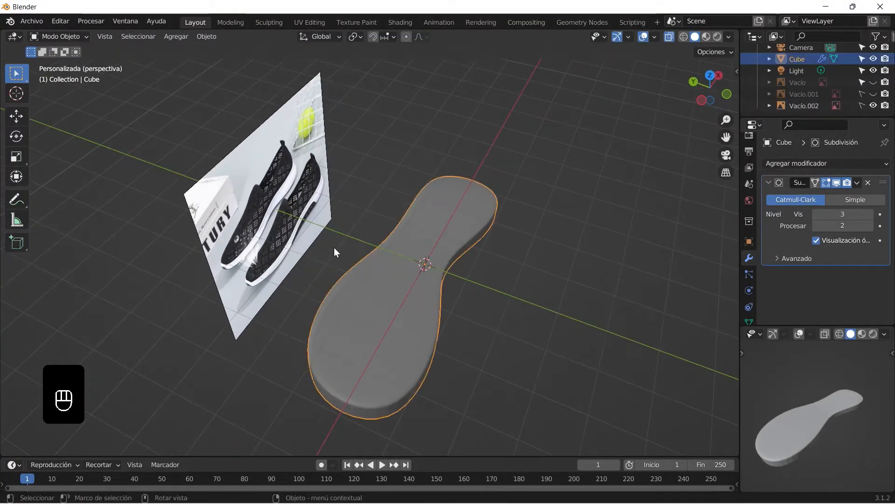
key("s")
key("y")
key("KP_Subtract")
key("KP_1")
key("Return")
Step: In Edit Mode with X-ray off, select the sole's four top faces and show the subdivision on the edit cage
left_click_drag(492, 296, 494, 290)
middle_click_drag(513, 329, 492, 311)
scroll(411, 313, "up", 3)
left_click(411, 313)
mouse_move(427, 320)
middle_mouse_down()
mouse_move(448, 309)
mouse_move(420, 312)
middle_mouse_up()
key("Tab")
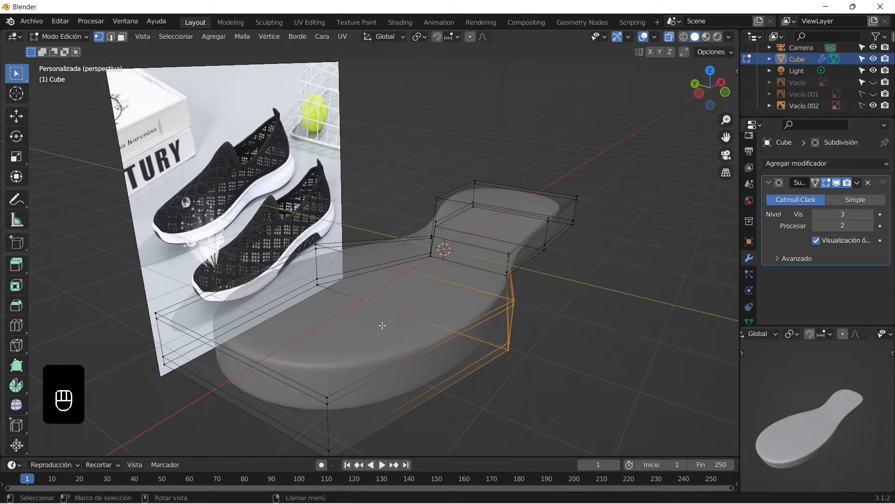
left_click(669, 41)
left_click(354, 313)
left_click(429, 270, "ctrl")
left_click(471, 236, "ctrl")
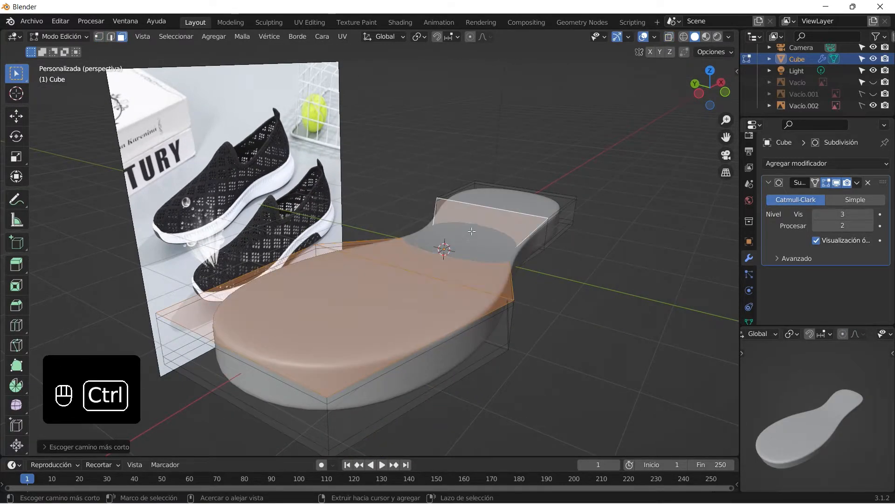
left_click(510, 201, "ctrl")
left_click(815, 182)
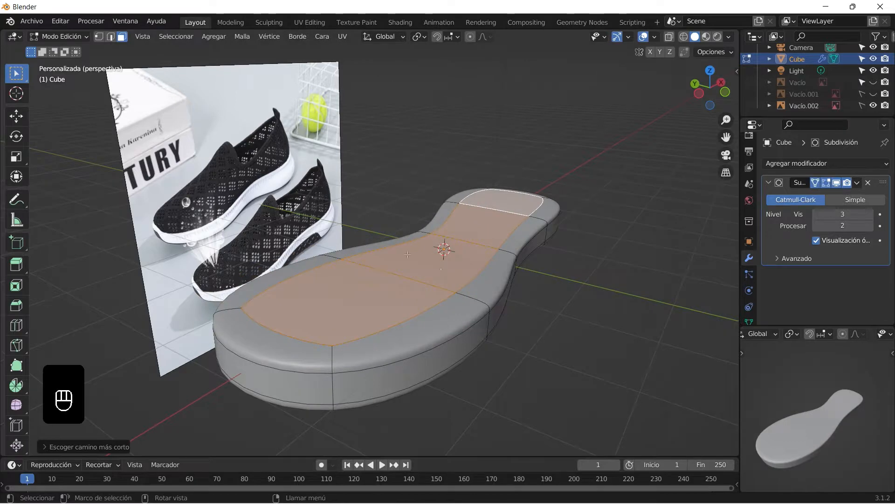
key("i")
right_click(205, 243)
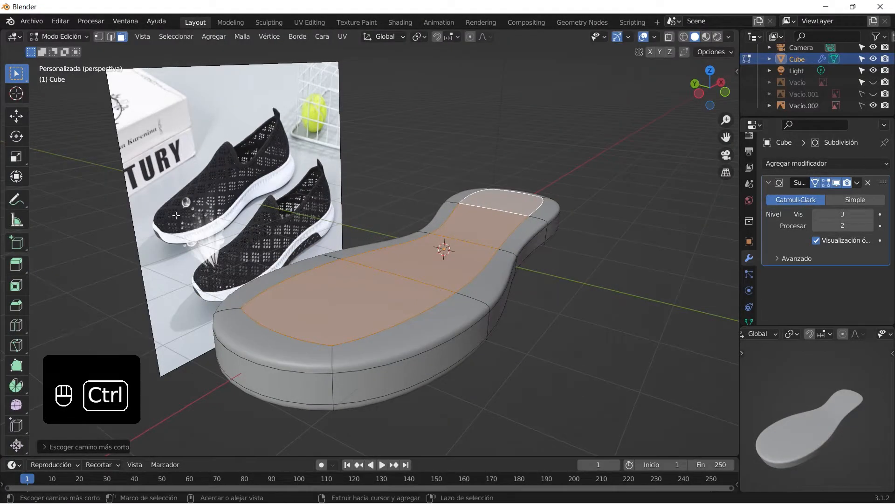
left_click(815, 183)
left_click(815, 183)
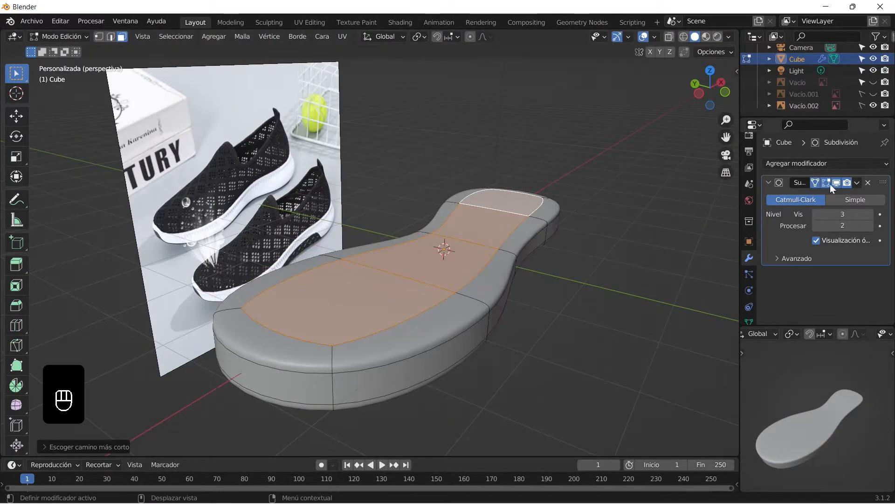
Step: Hide the subdivision in the viewport and inset the sole's four top faces by about 0.07 m
left_click(837, 183)
key("ctrl+z")
key("ctrl+z")
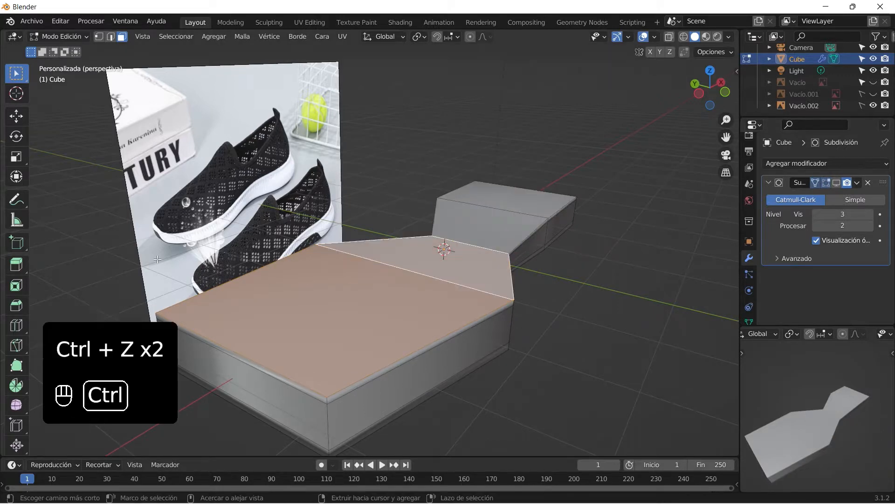
key("i")
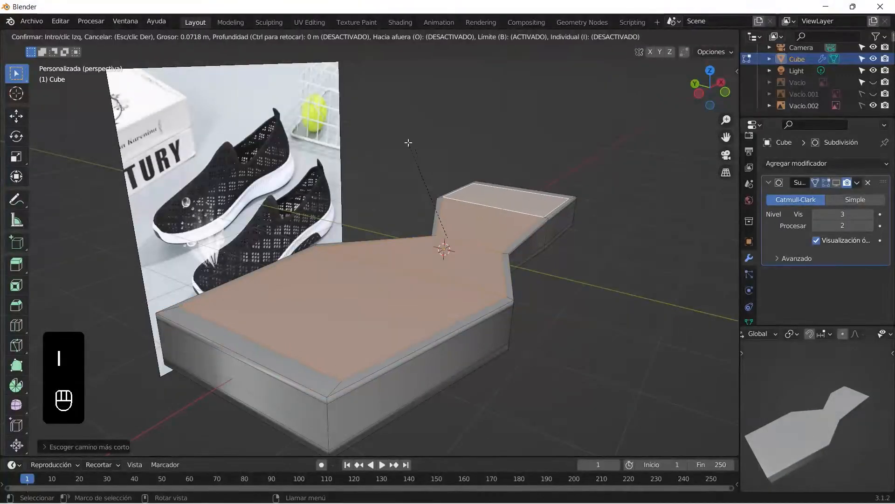
left_click(414, 143)
Step: In front view with X-ray on, raise the sole's toe-end vertices along Z
middle_click_drag(414, 142, 306, 242)
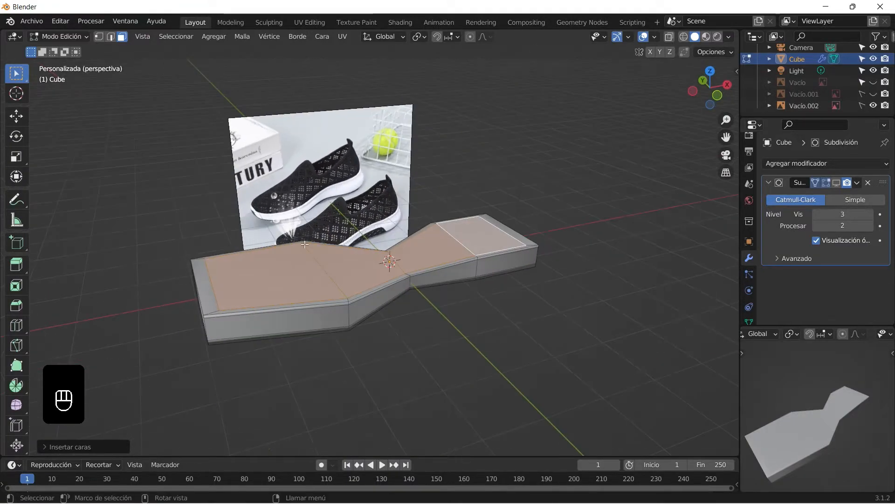
key("KP_3")
key("KP_1")
left_click(669, 36)
scroll(203, 219, "up", 3)
middle_click_drag(203, 219, 344, 253, "shift")
key("g")
key("z")
left_click(357, 228)
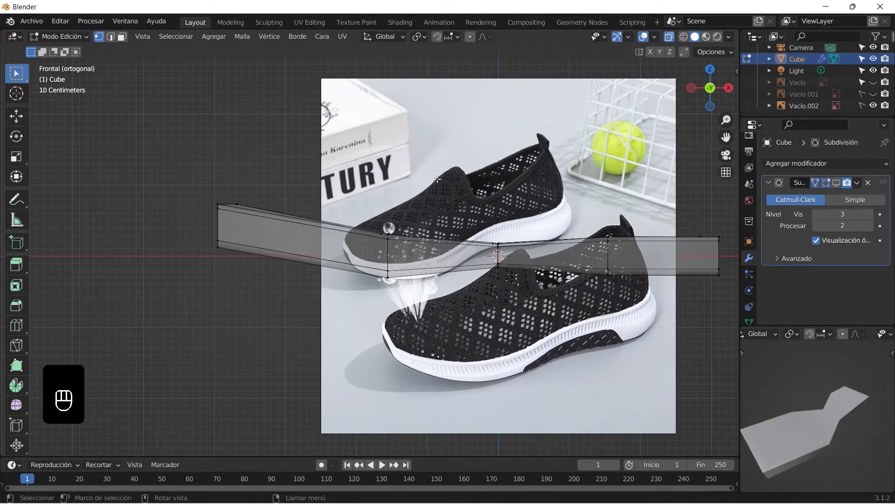
Step: Undo the last three changes and move the toe-end vertices up along Z again
key("ctrl+z")
key("ctrl+z")
key("ctrl+z")
key("g")
key("z")
left_click(226, 212)
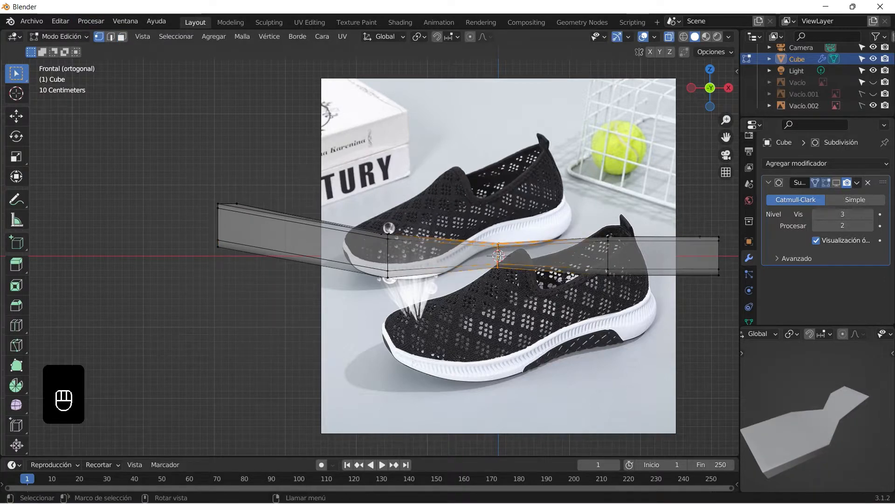
Step: Raise the waist vertices and the upper heel vertices of the sole along Z
key("g")
key("z")
left_click(645, 235)
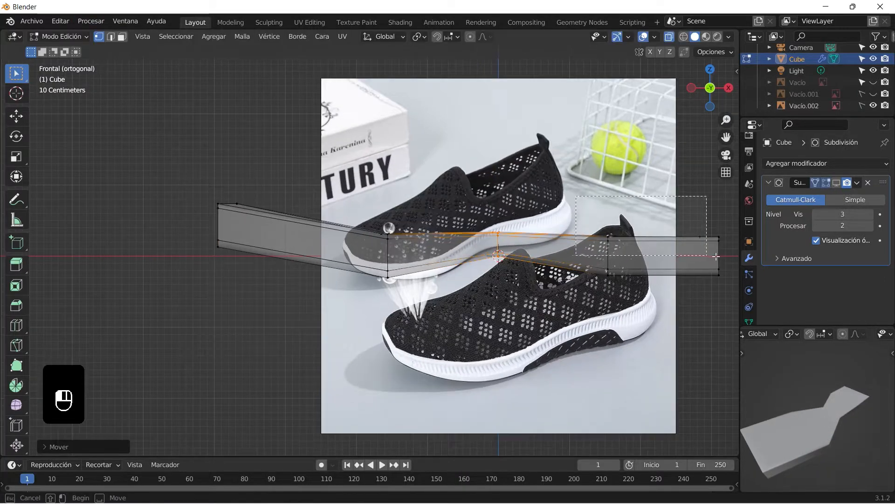
left_click_drag(716, 256, 728, 259)
key("g")
key("z")
left_click(622, 162)
Step: Adjust the height of the upper toe vertices along Z and return to Object Mode in right view
left_click_drag(182, 162, 277, 244)
left_click_drag(192, 147, 246, 208)
key("g")
key("z")
left_click(464, 251)
middle_click_drag(464, 251, 480, 326)
key("Tab")
key("KP_3")
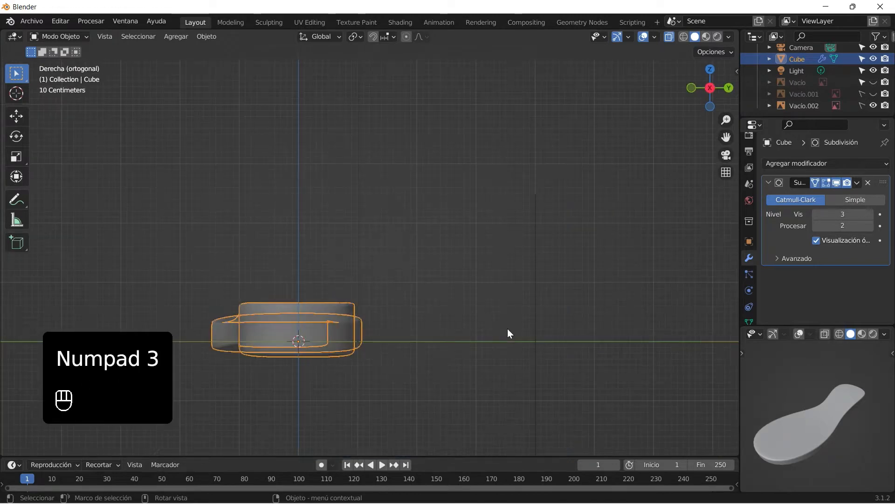
Step: In front view and Edit Mode, raise the upper waist vertices at the middle of the sole along Z
key("KP_1")
key("Tab")
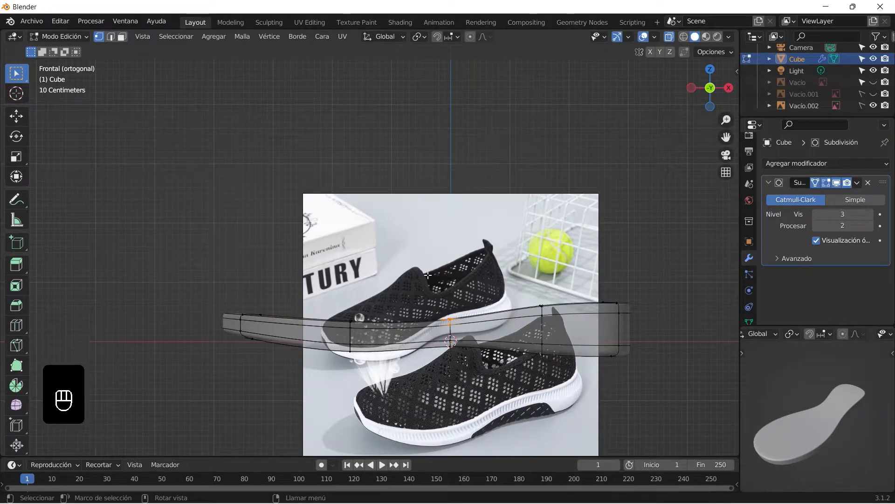
key("g")
key("z")
left_click(436, 259)
Step: Select the top row of heel vertices and raise it further along Z
left_click_drag(532, 239, 625, 333)
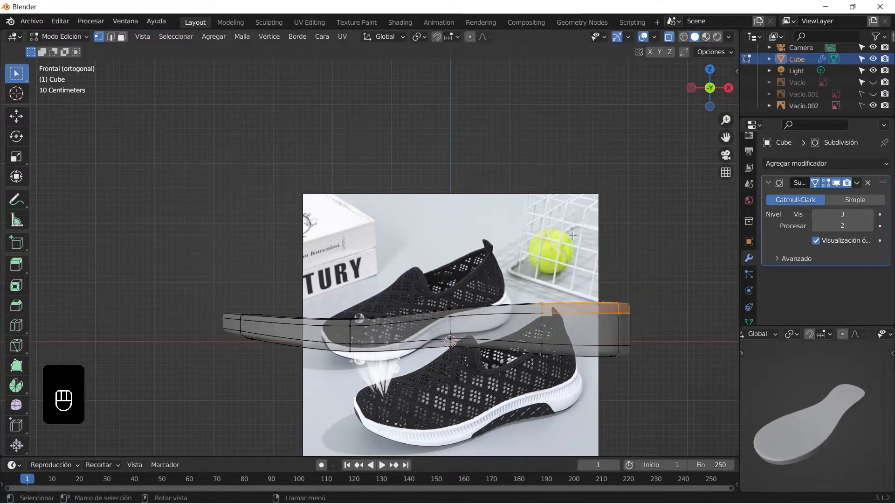
key("g")
key("z")
left_click(577, 226)
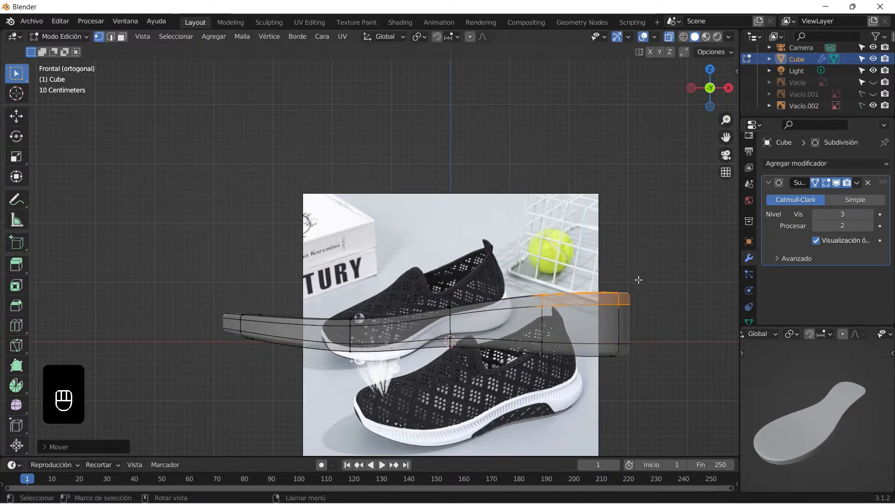
Step: Move the upper vertices at the heel end about 0.26 m inward along X
scroll(674, 313, "up", 1)
key("g")
key("x")
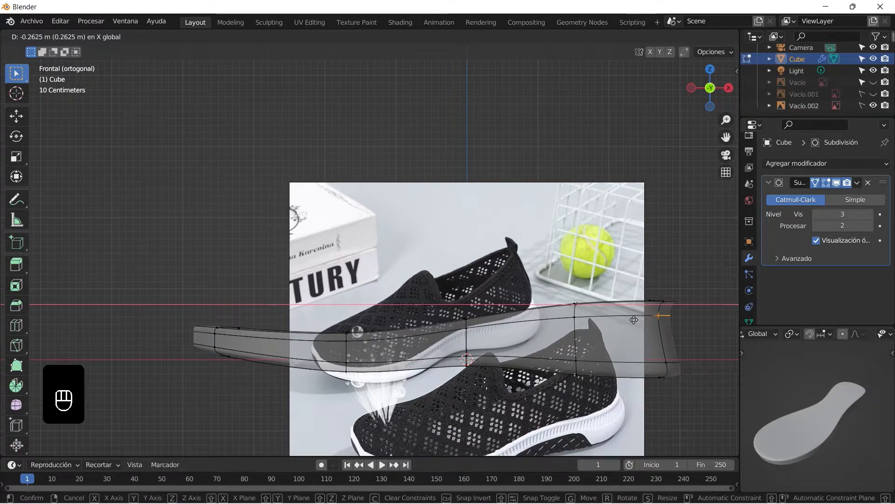
left_click(632, 321)
Step: Hide the subdivision in the viewport, switch to face selection and turn X-ray off
middle_click_drag(522, 318, 555, 342)
scroll(555, 342, "down", 3)
left_click(835, 182)
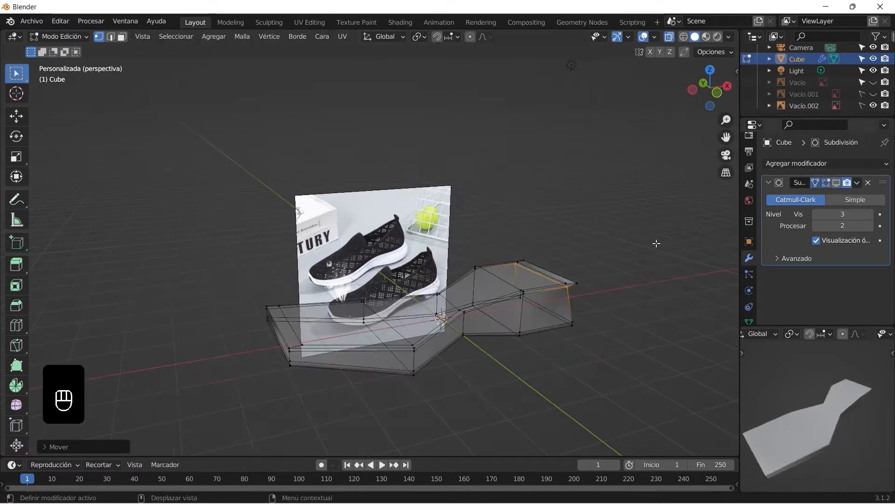
middle_click_drag(447, 242, 481, 245)
left_click(121, 36)
scroll(383, 419, "up", 2)
key("alt+z")
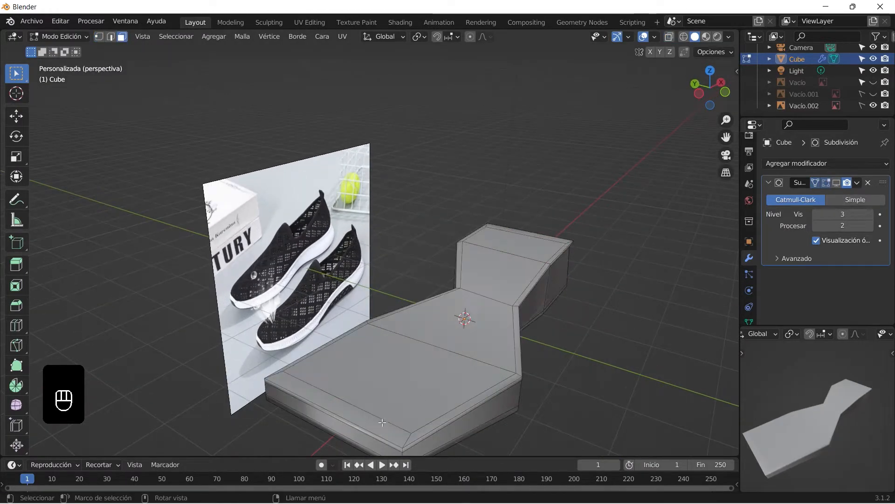
Step: Select the four inner faces on top of the sole and adjust their height along Z
left_click(411, 406)
left_click(460, 342, "shift")
left_click(501, 276, "shift")
left_click(522, 245, "shift")
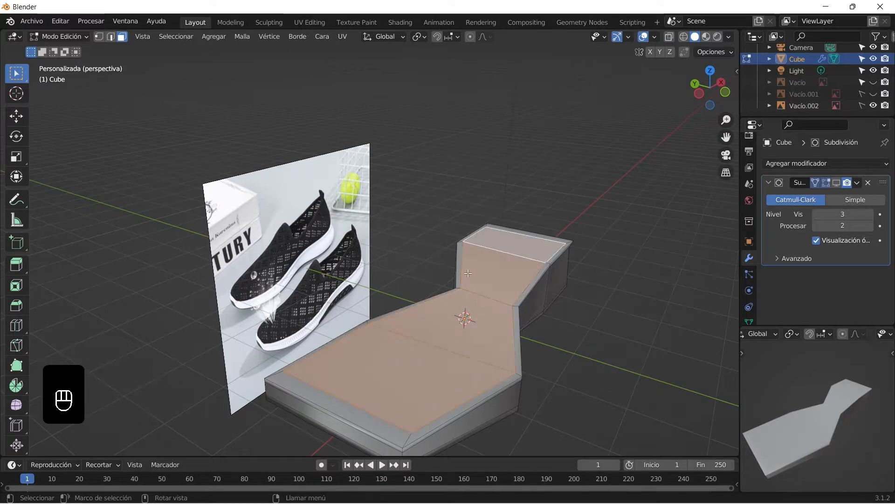
key("g")
key("z")
left_click(464, 267)
middle_click_drag(464, 269, 397, 334)
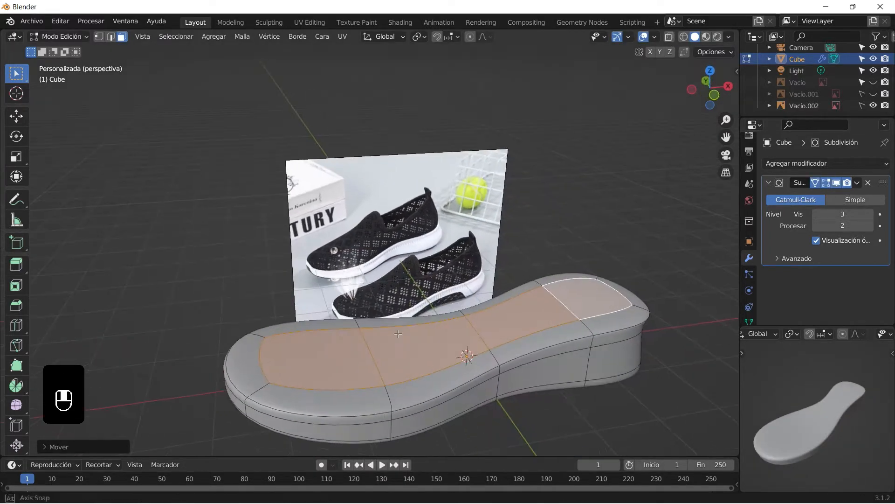
Step: Add a loop cut around the sole's top border and slide it outward to about 0.85, near the rim
scroll(396, 401, "up", 2)
key("ctrl+r")
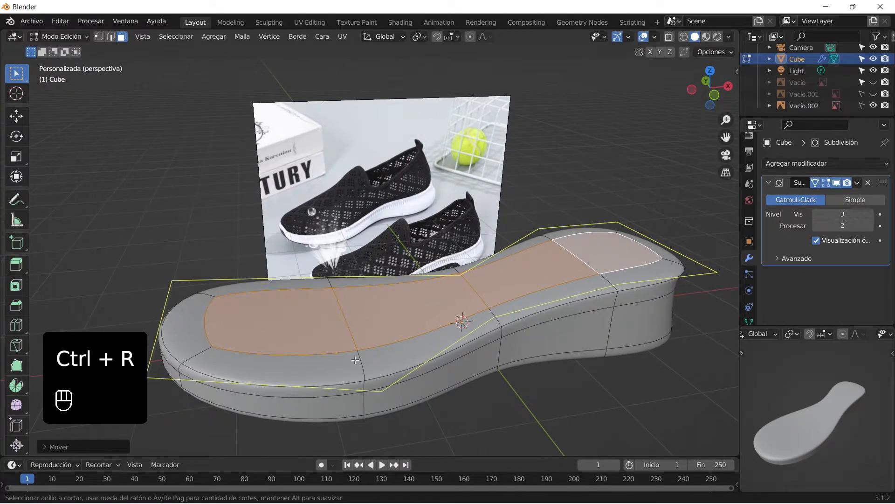
left_click(499, 317)
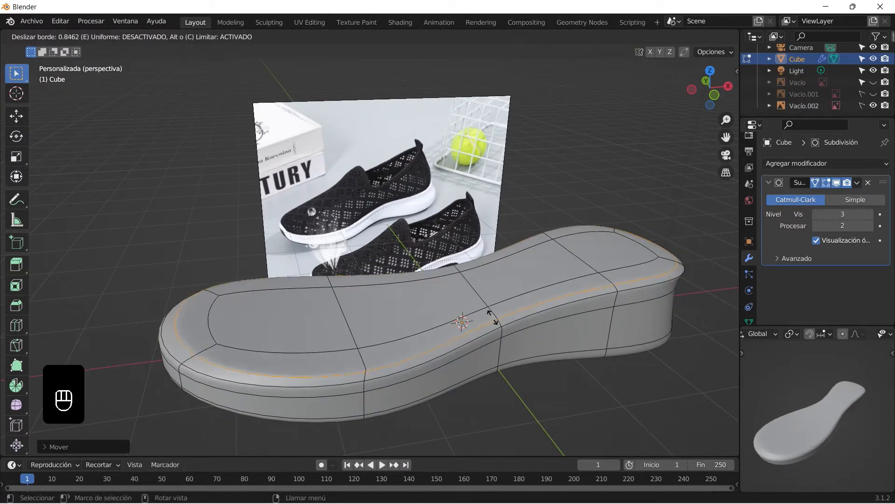
left_click(493, 317)
Step: Select the sole's top faces inside the new loop, both the border ring and the four inner faces
middle_click_drag(487, 313, 466, 322)
middle_click_drag(566, 280, 507, 293, "shift")
left_click(526, 305, "alt")
left_click(122, 38)
left_click(532, 313, "alt")
left_click(546, 285, "shift")
left_click(463, 295, "shift")
left_click(340, 318, "shift")
left_click(234, 326, "shift")
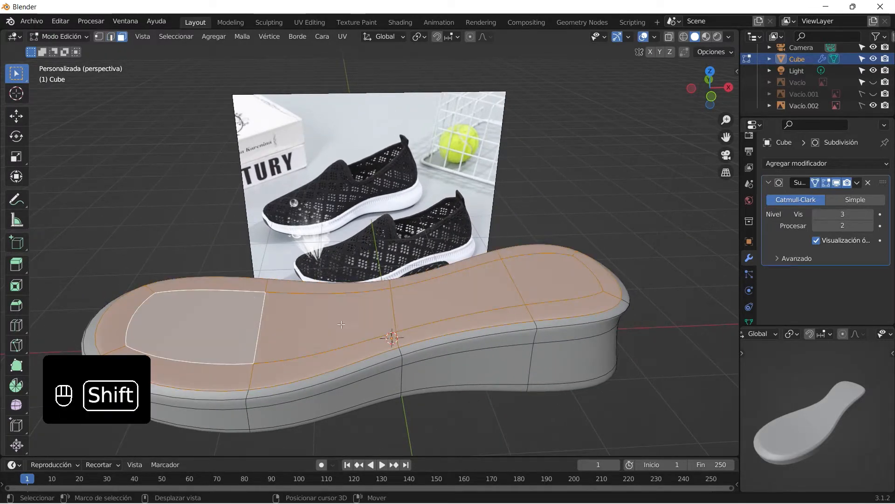
middle_click_drag(341, 324, 359, 341)
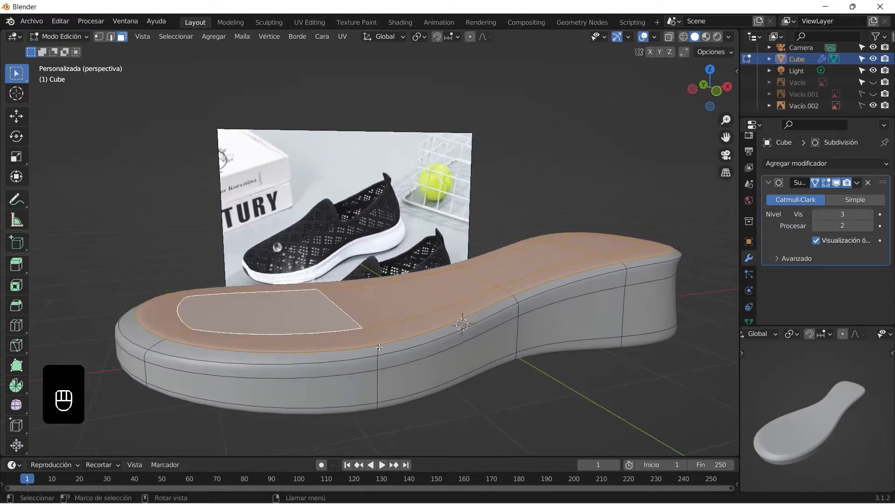
Step: Try a loop cut around the sole's side just below the top rim, then undo it
middle_click_drag(250, 323, 352, 339, "shift")
middle_click_drag(471, 346, 364, 336, "shift")
key("ctrl+r")
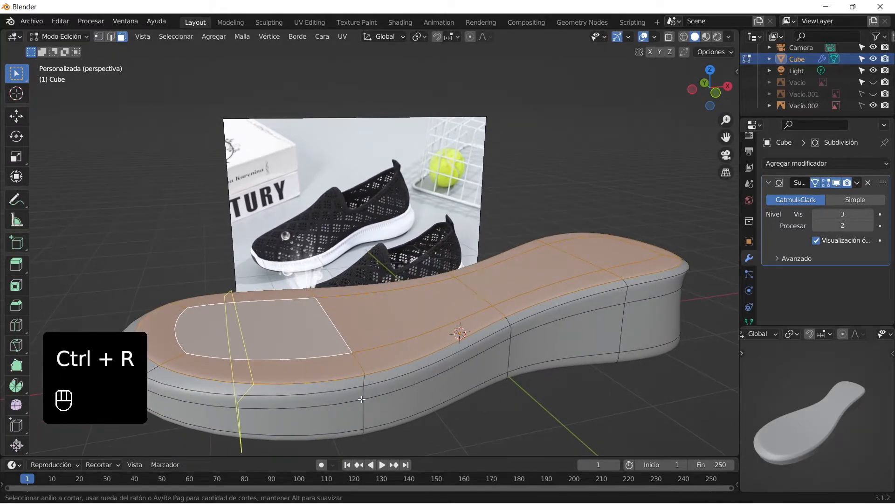
left_click(361, 390)
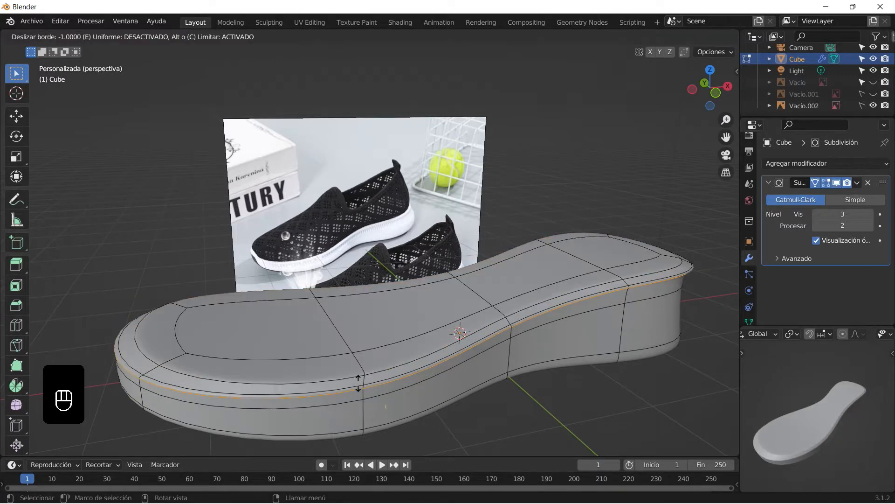
left_click(363, 390)
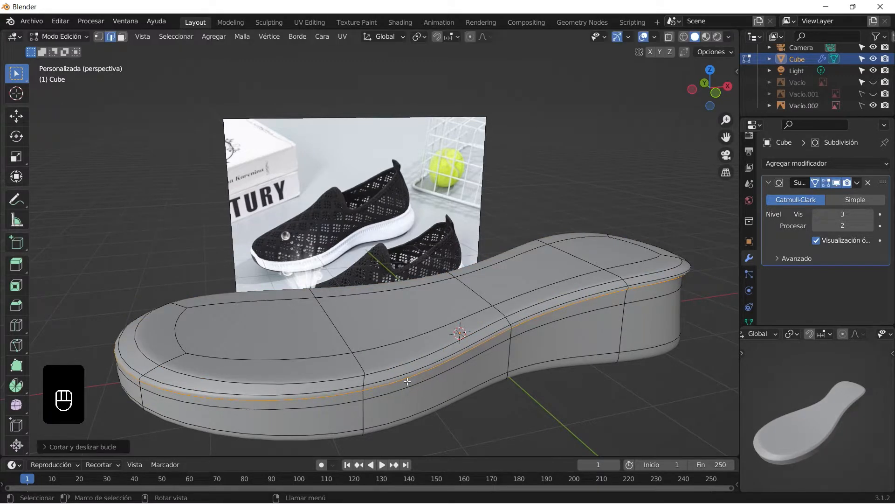
key("ctrl+z")
Step: Select the two rim vertices at the toe and move them about 0.27 m forward and slightly up
middle_click_drag(245, 351, 339, 358, "shift")
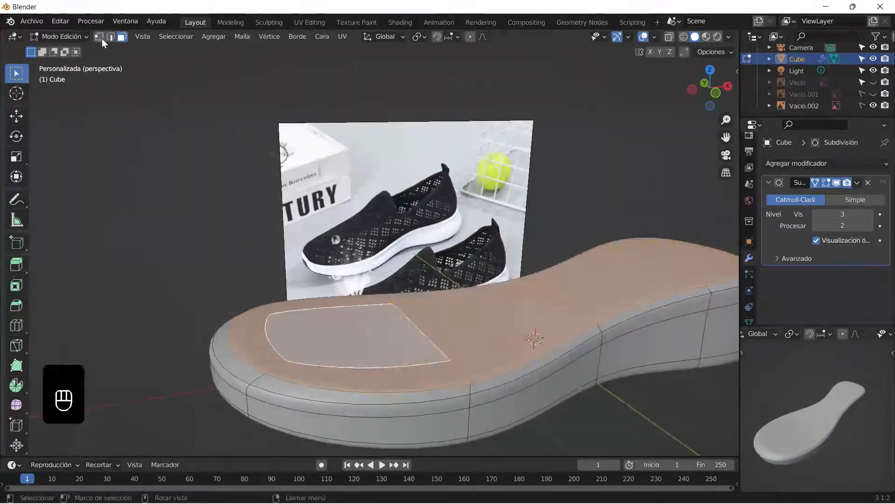
left_click(100, 37)
left_click(264, 374)
left_click(249, 311, "shift")
middle_click_drag(247, 354, 151, 269)
key("g")
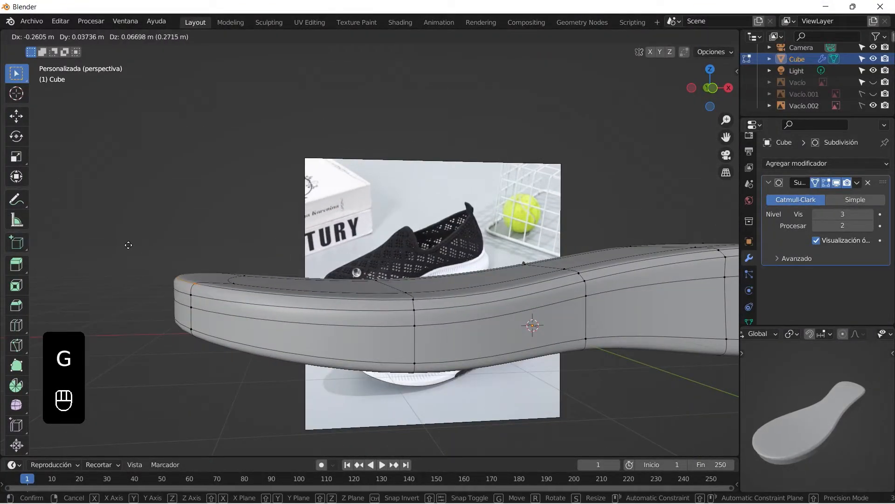
left_click(132, 244)
middle_click_drag(168, 269, 191, 243)
Step: Select all top faces of the sole, duplicate them in place and separate the copy into its own object
left_click(275, 398, "alt")
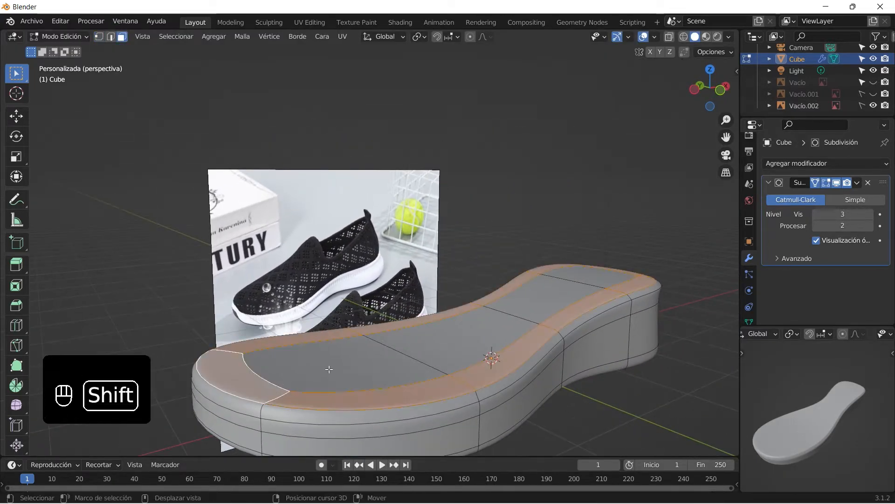
left_click(328, 366, "shift")
left_click(454, 337, "shift")
left_click(536, 303, "shift")
left_click(581, 278, "shift")
middle_click_drag(421, 330, 433, 318)
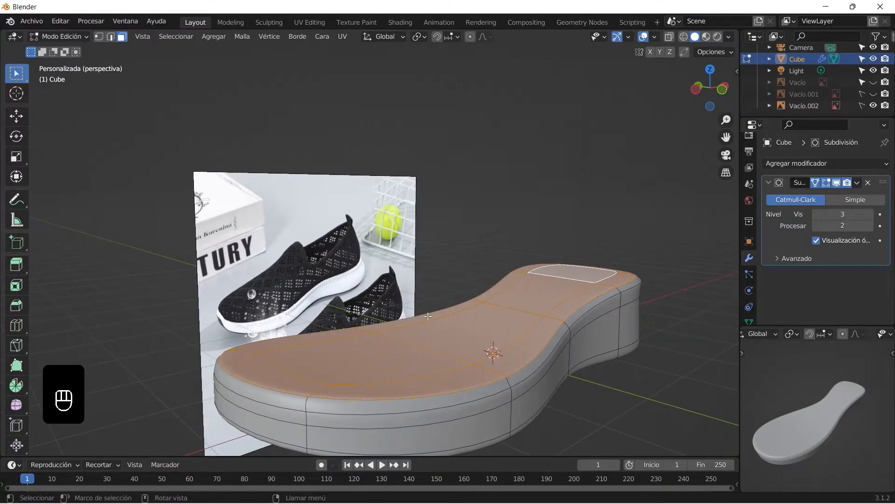
key("shift+d")
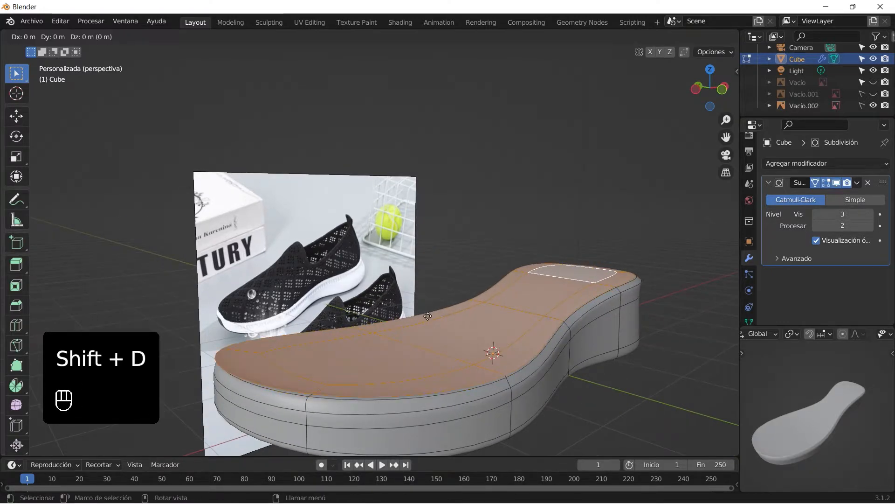
right_click(428, 315)
key("p")
left_click(429, 316)
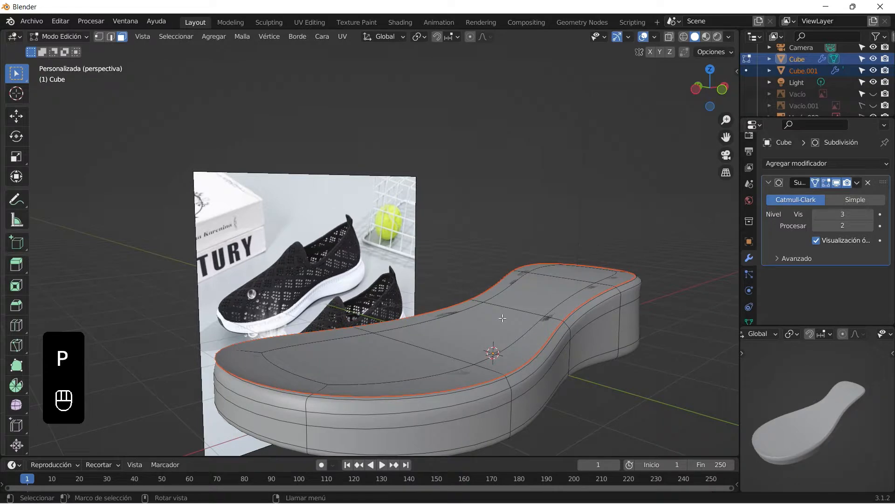
Step: Edit the separated top surface, select all its linked faces and extrude them upward to form the shoe's upper
key("Tab")
left_click(494, 322)
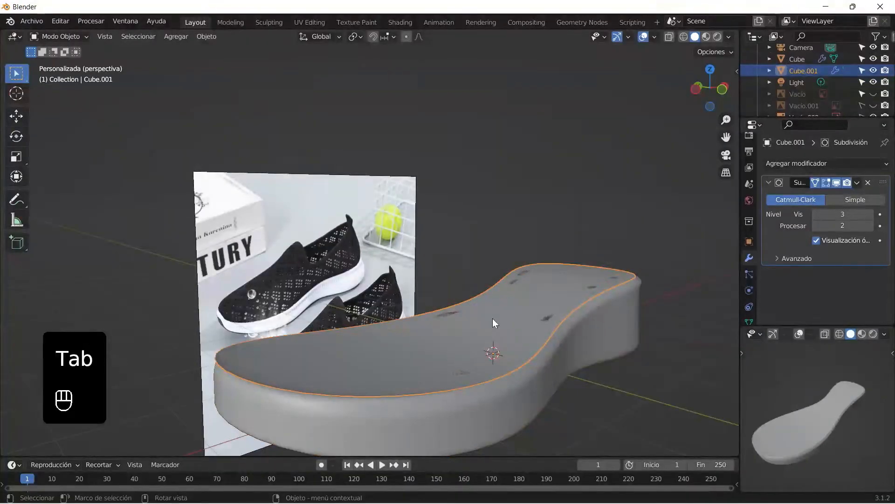
key("Tab")
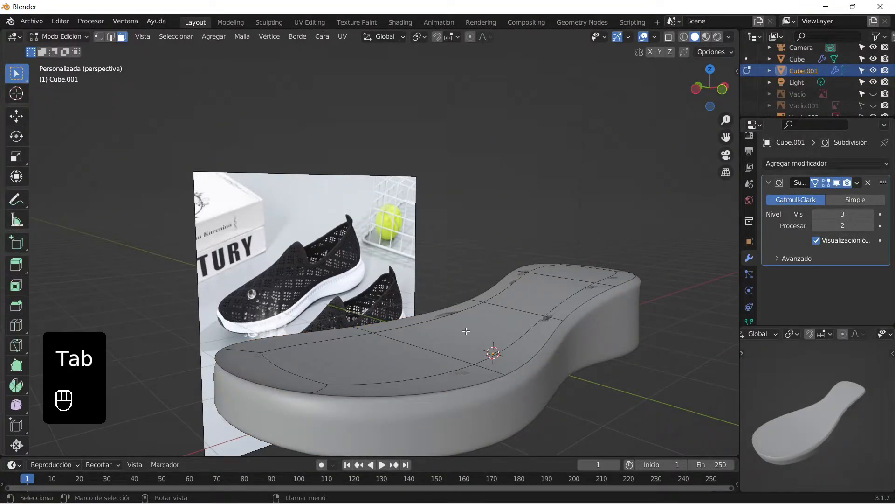
key("l")
key("e")
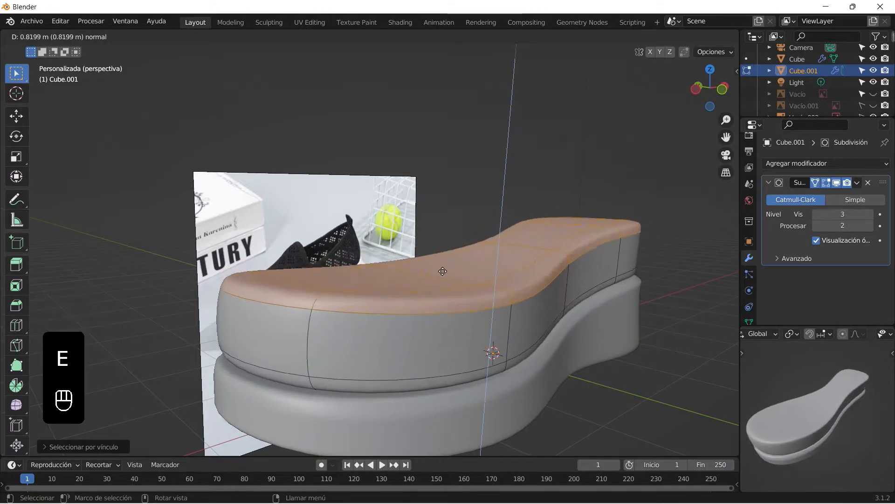
left_click(438, 252)
Step: Dissolve the edge loop running around the upper's top rim to round its shape
middle_click_drag(438, 251, 227, 290)
middle_click_drag(429, 298, 415, 329, "shift")
scroll(405, 338, "down", 2)
left_click(410, 341)
left_click(111, 37)
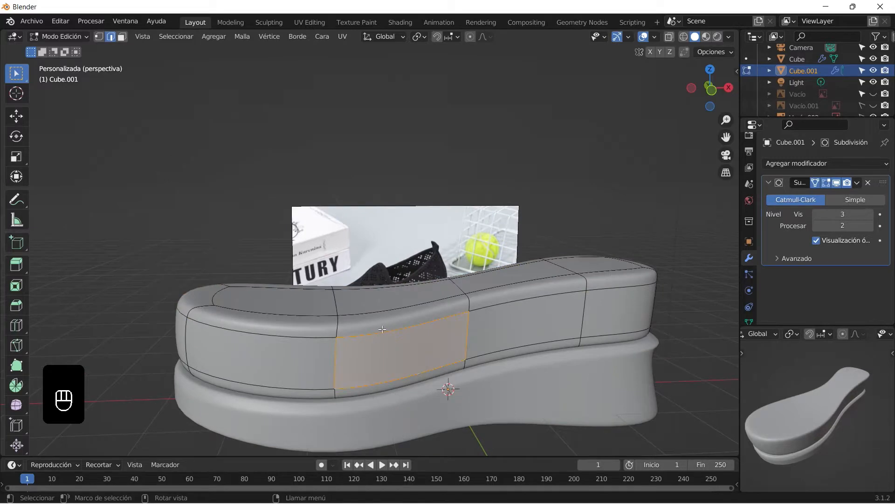
left_click(391, 330, "alt")
key("Delete")
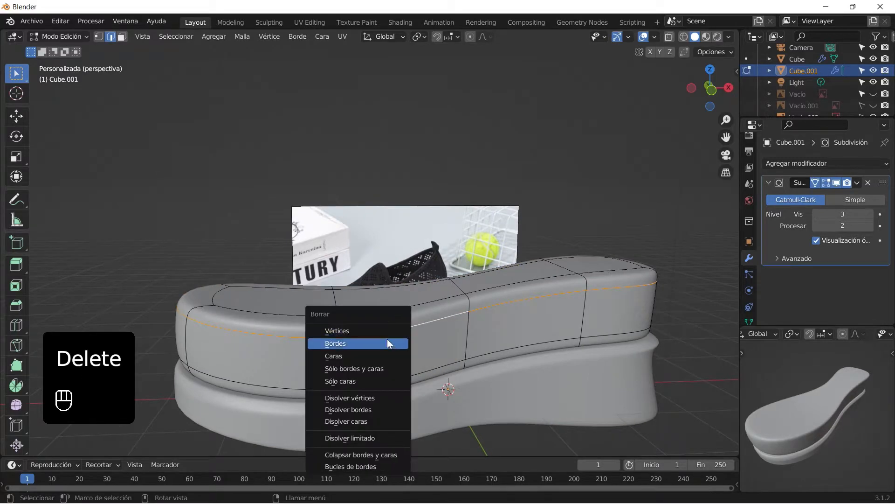
left_click(367, 411)
middle_click_drag(367, 410, 371, 355)
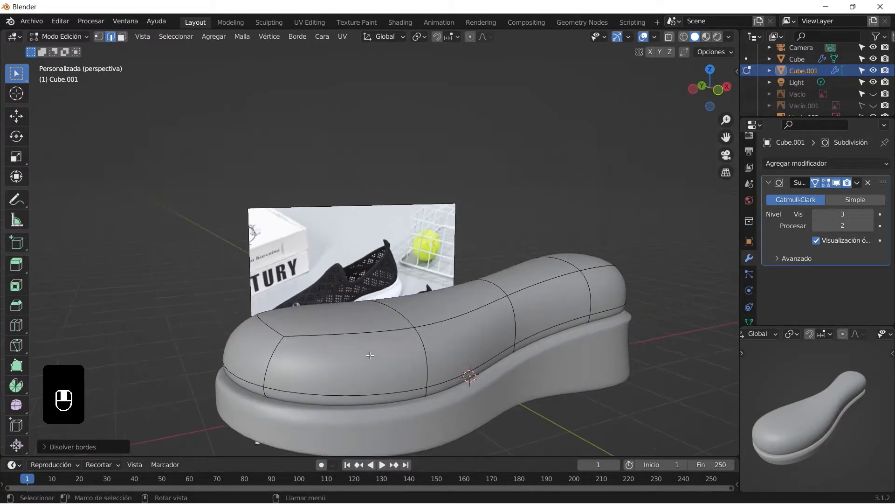
Step: Isolate the upper in local view and open it in Edit Mode, seen from below
key("Tab")
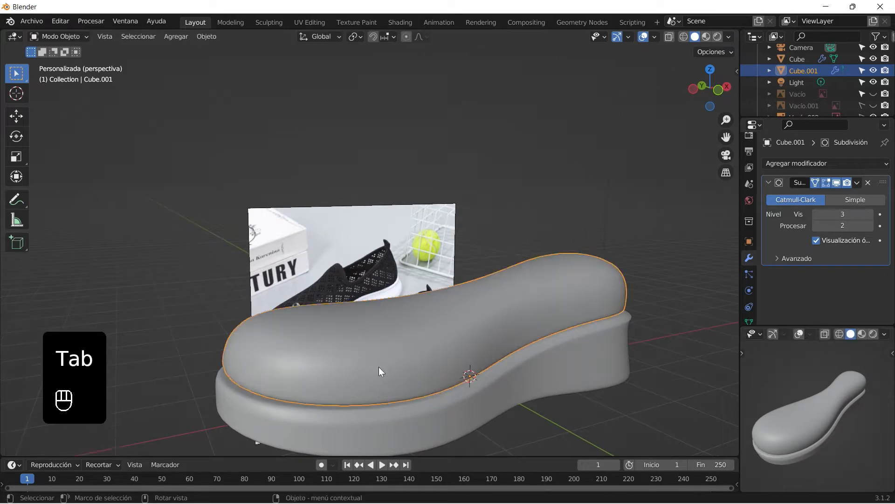
key("KP_Divide")
middle_click_drag(360, 285, 332, 235)
key("Tab")
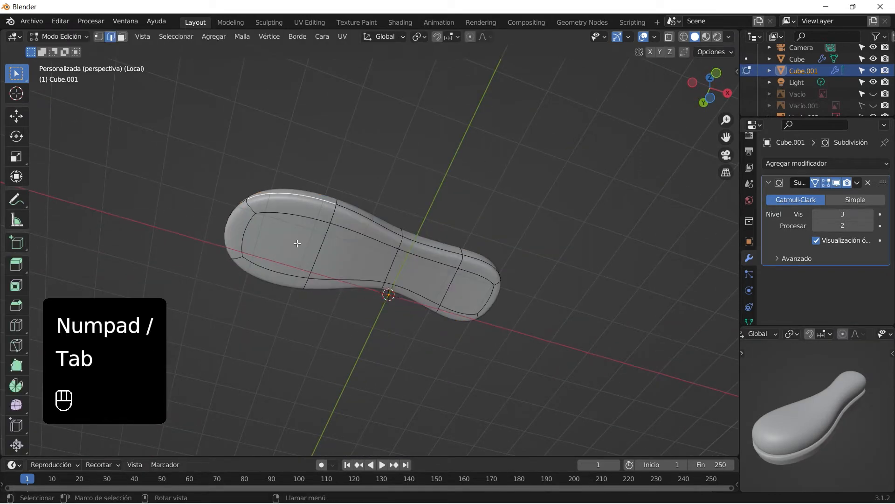
Step: Select the four inner faces on the underside of the upper and delete them
left_click(321, 260)
left_click(322, 260, "alt")
left_click(274, 237)
left_click(356, 262, "shift")
left_click(415, 284, "shift")
left_click(454, 300, "shift")
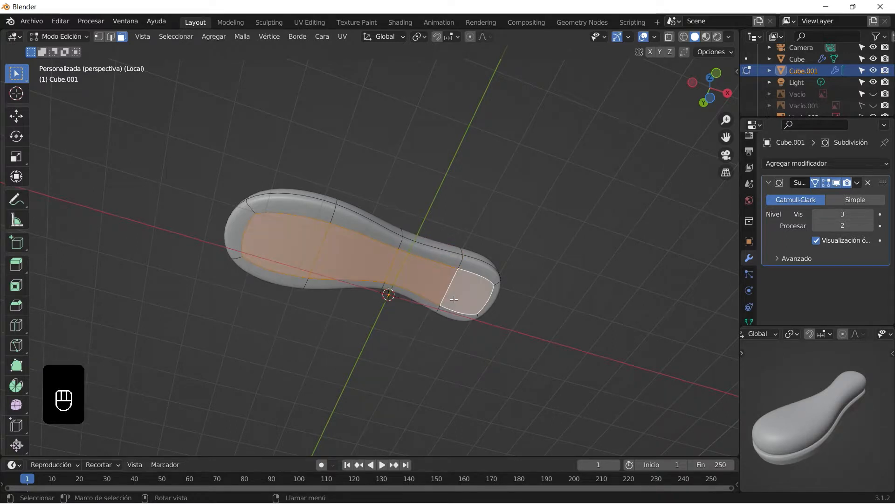
key("Delete")
left_click(444, 291)
Step: Return to Object Mode, leave local view and scale the upper uniformly to about 1.016
middle_click_drag(443, 291, 471, 343)
key("Tab")
key("KP_Divide")
mouse_move(361, 352)
middle_mouse_down()
mouse_move(425, 370)
mouse_move(373, 363)
middle_mouse_up()
middle_click_drag(361, 359, 380, 334, "shift")
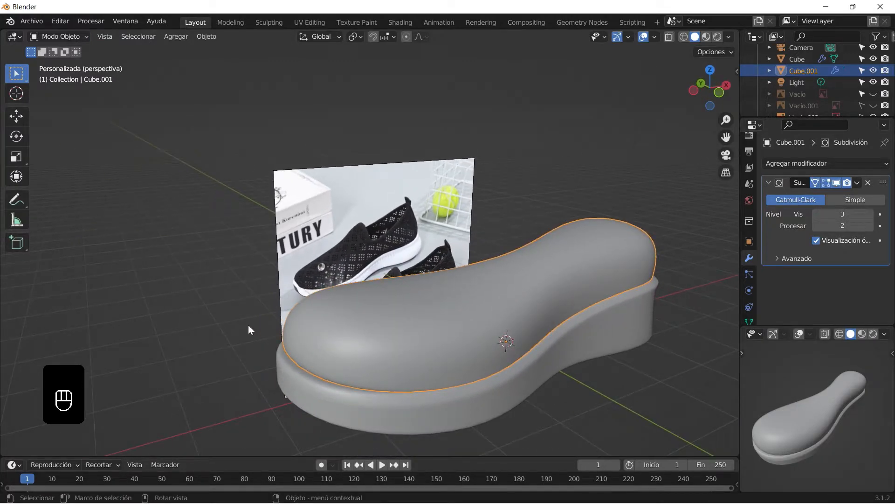
key("s")
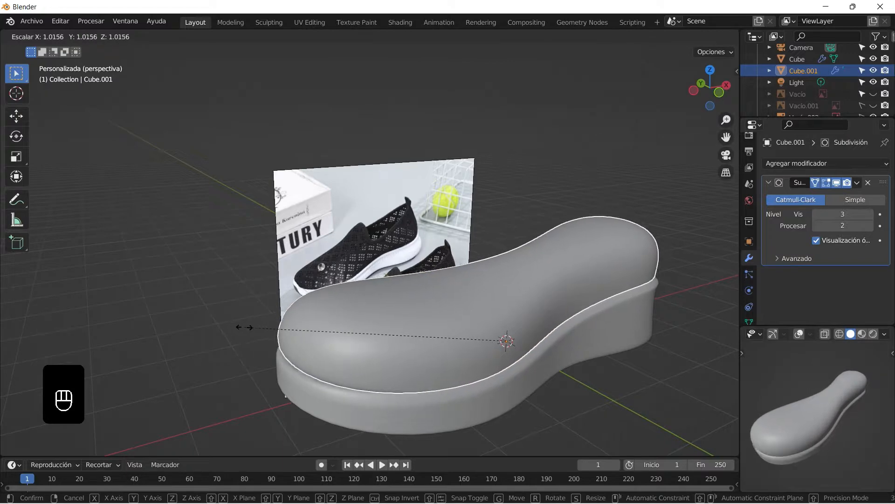
left_click(244, 328)
Step: Lower the upper about 0.07 m along Z so it sits on the sole
middle_click_drag(378, 323, 262, 316)
key("g")
key("z")
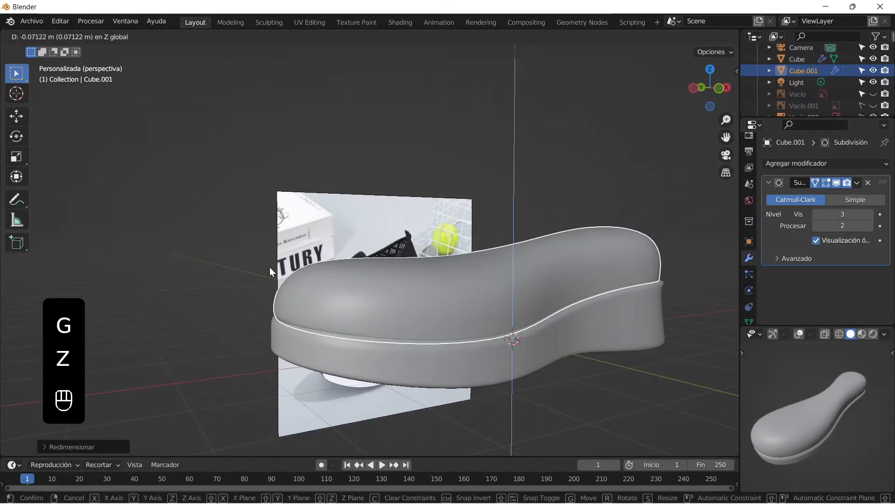
left_click(270, 267)
middle_click_drag(435, 314, 603, 282)
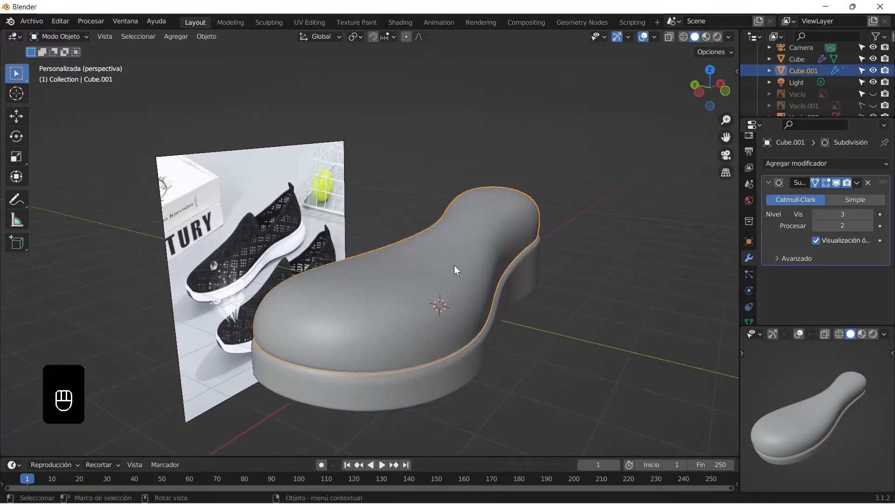
Step: Enter Edit Mode on the upper and delete the two rear top faces to create the foot opening
key("Tab")
middle_click_drag(548, 243, 499, 253)
left_click(500, 253)
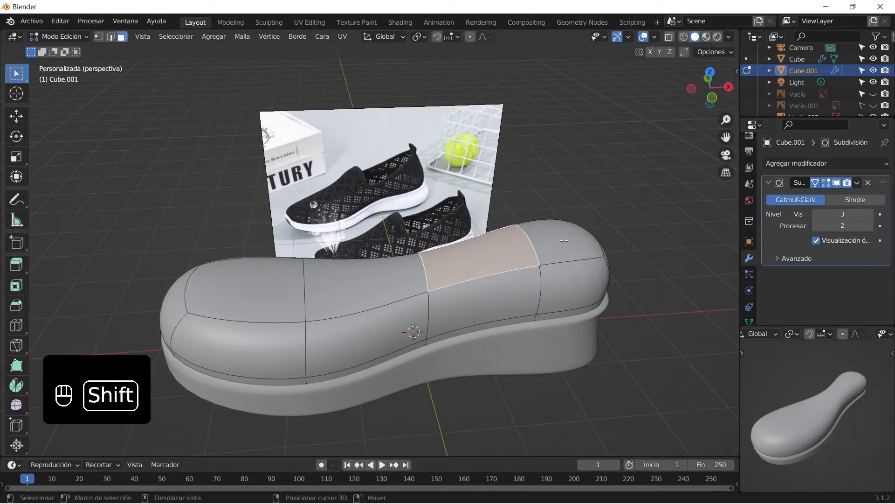
left_click(565, 240, "shift")
key("Delete")
left_click(564, 241)
middle_click_drag(565, 240, 561, 266)
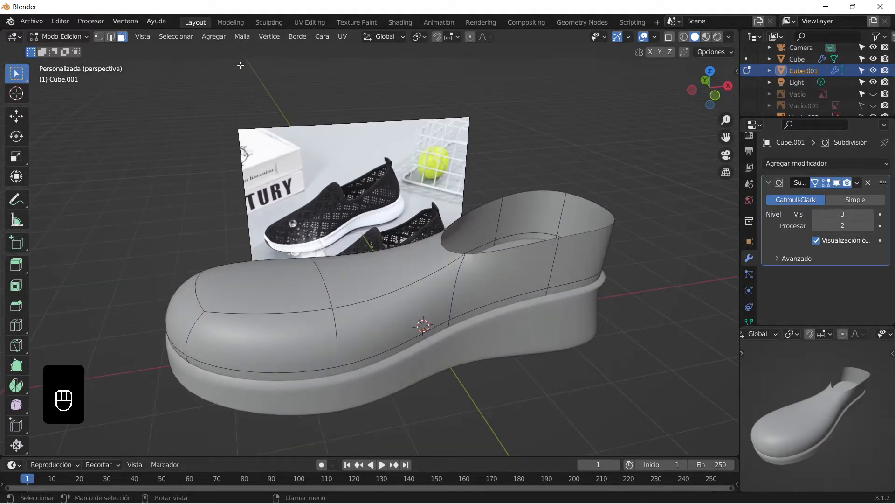
Step: Temporarily hide the Subdivision modifier in the viewport and raise the front edge of the foot opening along Z
left_click(826, 182)
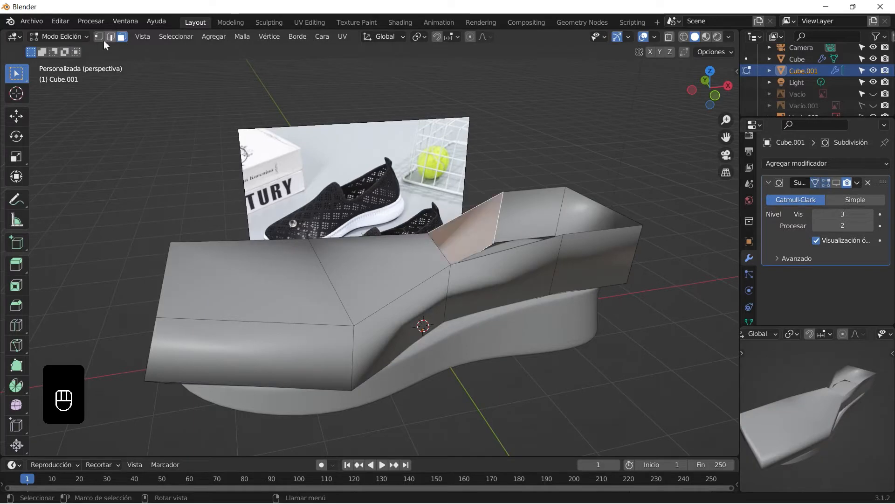
key("g")
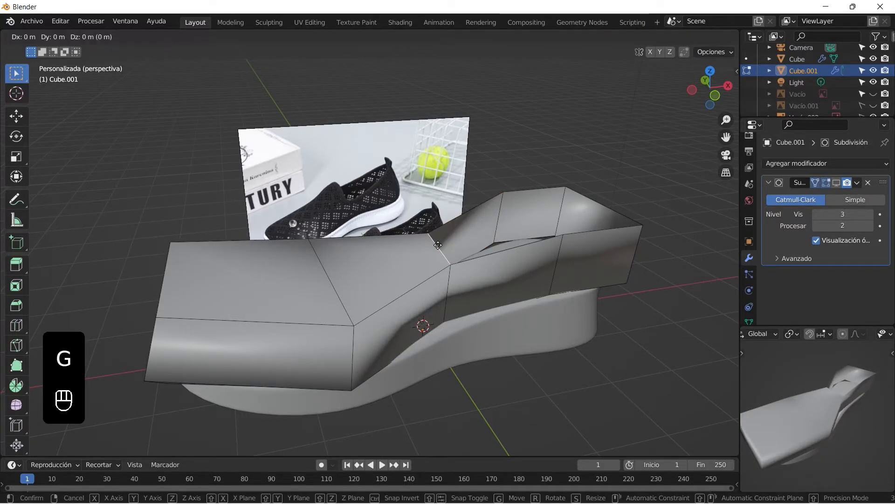
key("z")
left_click(432, 208)
left_click(837, 183)
Step: Try adding a lengthwise loop cut down the middle of the upper from the opening to the toe
middle_click_drag(555, 232, 372, 334)
key("ctrl+r")
left_click(425, 283)
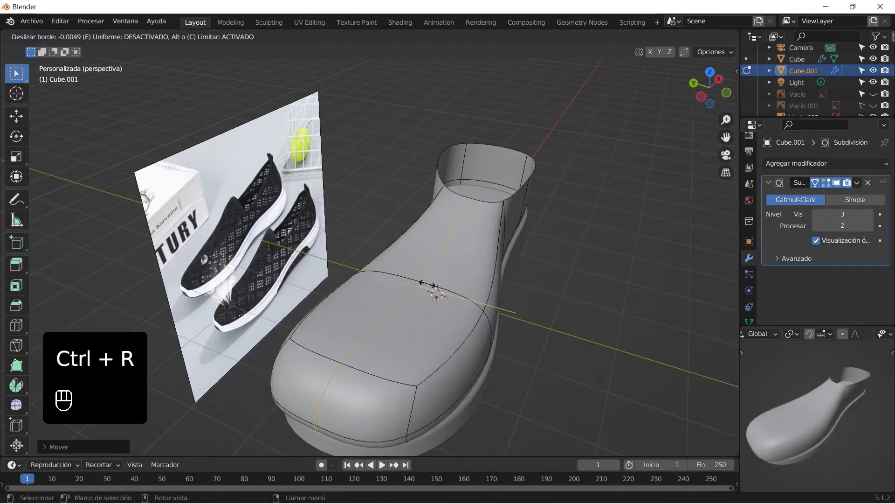
left_click(427, 284)
middle_click_drag(427, 283, 456, 269)
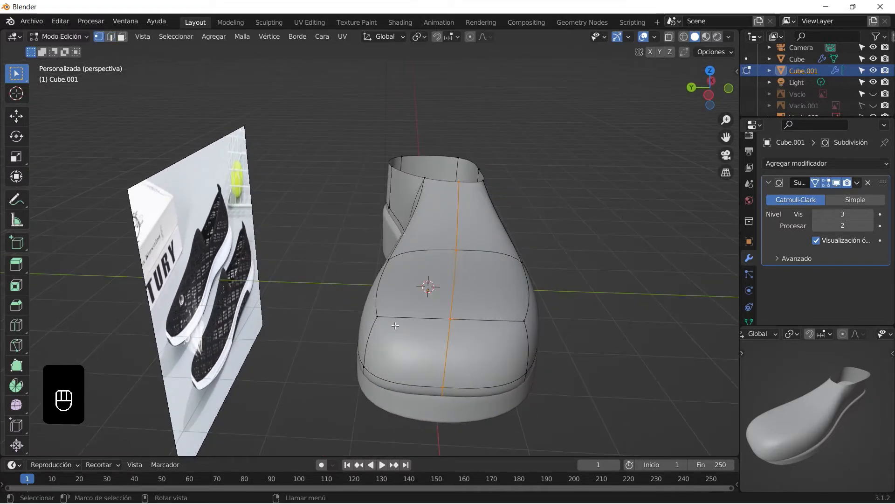
Step: Try scaling the two toe-top vertices to about 0.48 along Y, and undo it together with the loop cut
key("s")
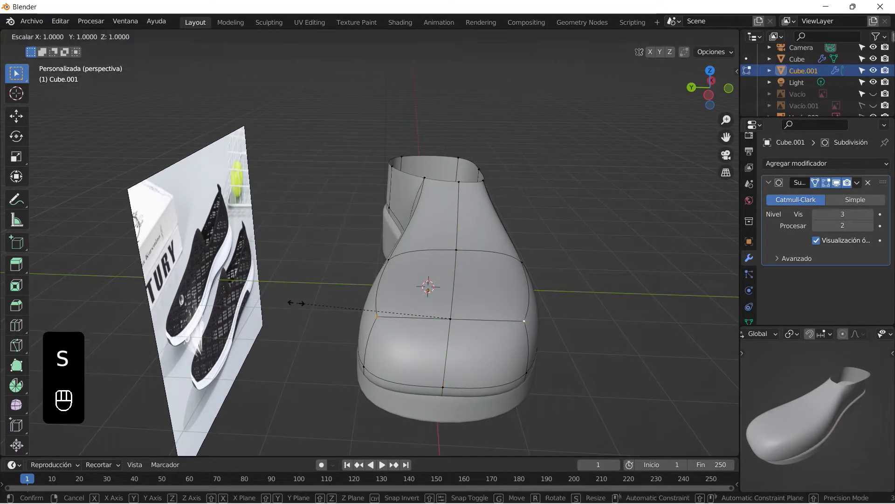
key("y")
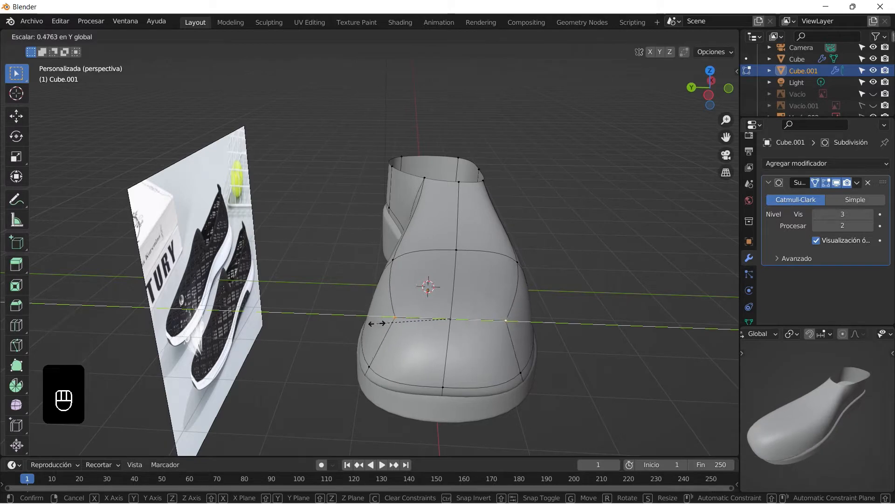
left_click(367, 324)
middle_click_drag(431, 323, 395, 295)
key("ctrl+z")
key("ctrl+z")
key("ctrl+z")
key("ctrl+z")
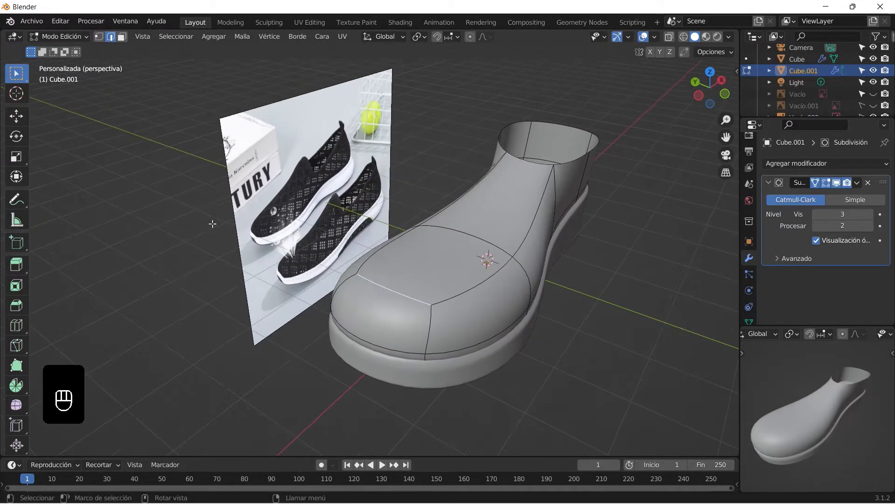
Step: Scale down the edge running across the top of the toe to narrow the front of the upper
key("s")
left_click(308, 258)
middle_click_drag(308, 257, 418, 282)
middle_click_drag(372, 247, 422, 254)
Step: Select the instep face directly in front of the foot opening and subdivide it
left_click(469, 242)
scroll(469, 246, "up", 2)
scroll(427, 261, "down", 2)
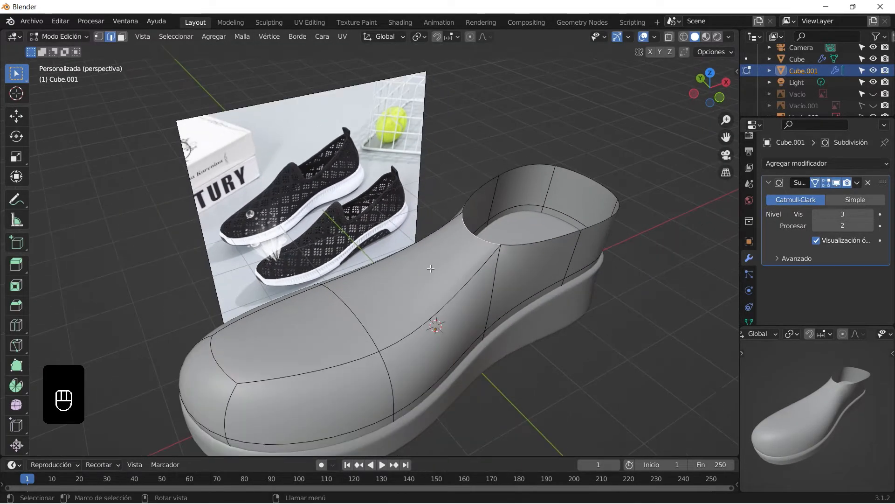
left_click(436, 299)
left_click(299, 37)
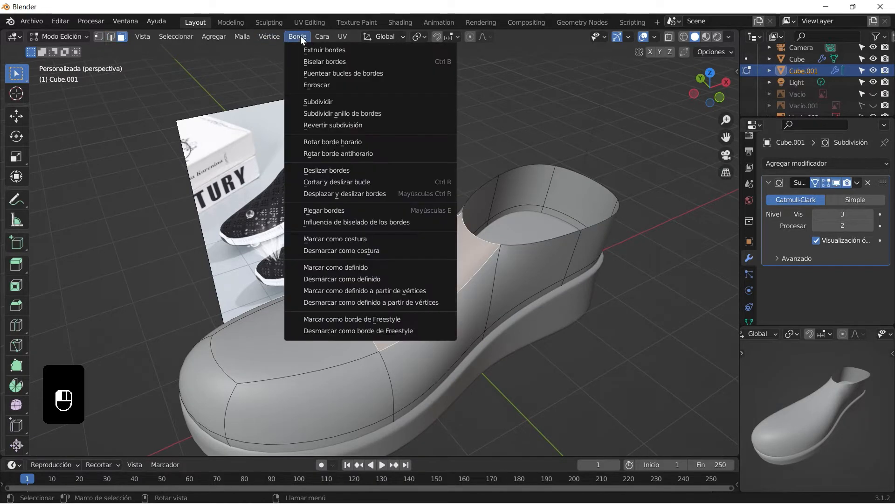
left_click(322, 103)
middle_click_drag(456, 272, 382, 333)
Step: Raise the middle vertex of the opening's front edge about 0.47 m along Z to form the tongue peak
middle_click_drag(470, 136, 481, 168)
key("g")
key("z")
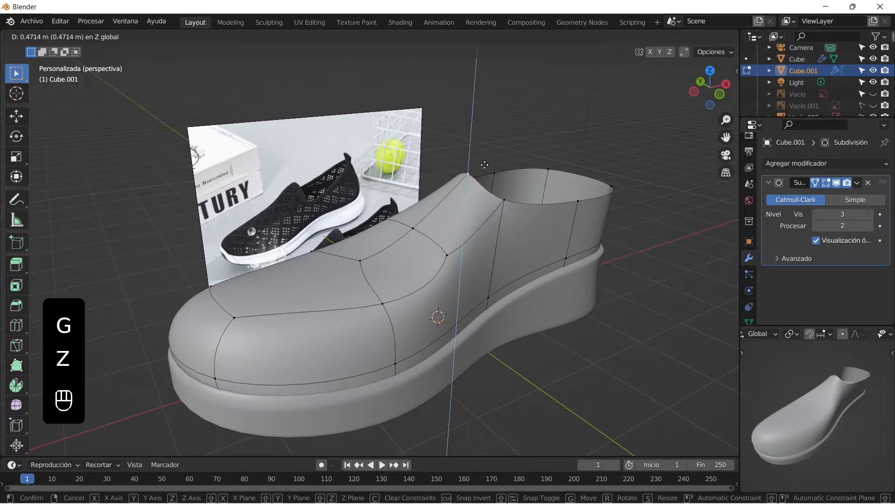
left_click(484, 161)
middle_click_drag(484, 161, 403, 284)
Step: Select the rear heel face of the upper and subdivide it
left_click(400, 294)
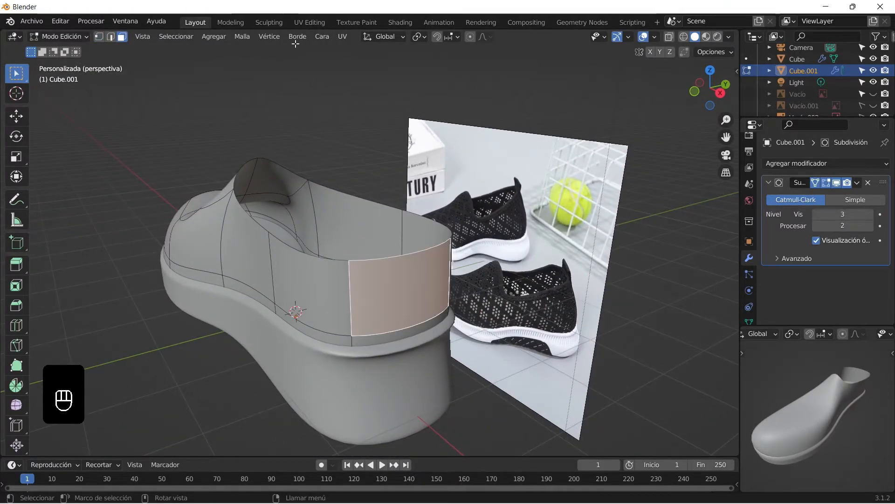
left_click(299, 37)
left_click(332, 101)
middle_click_drag(332, 101, 374, 257)
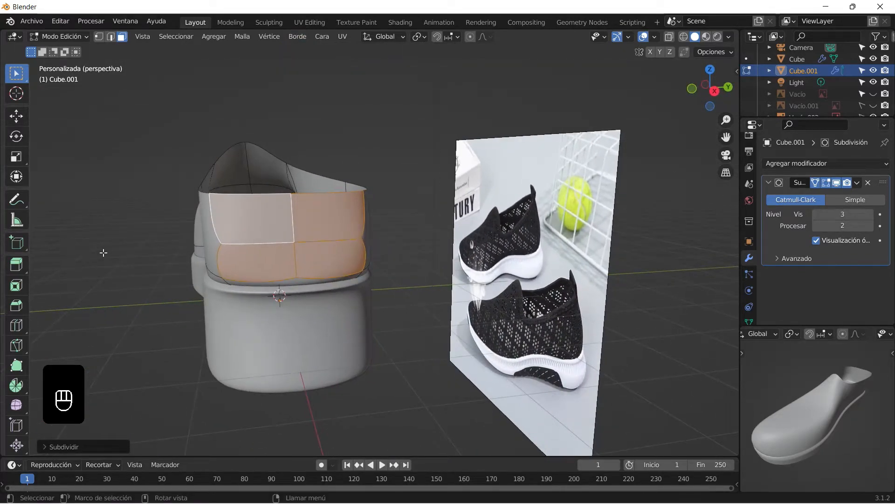
Step: Scale the subdivided heel faces down along Y and Z only, excluding the X axis
key("s")
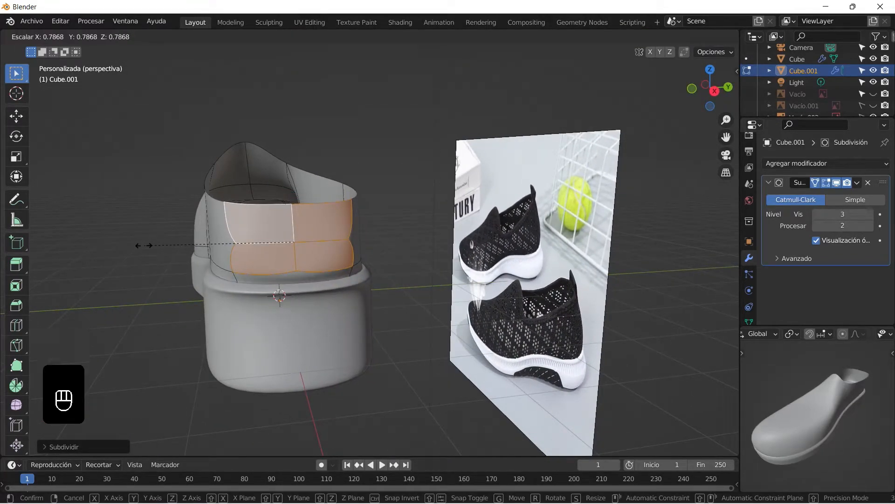
key("shift+w")
key("shift+y")
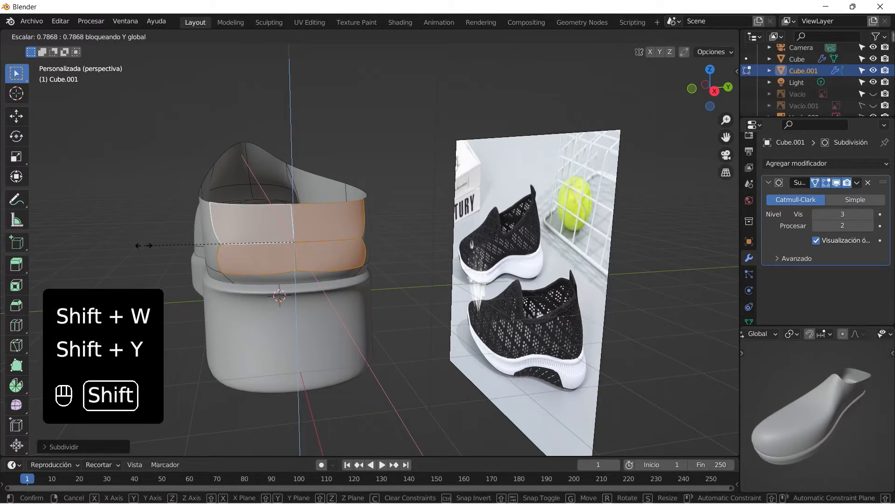
key("shift+x")
left_click(184, 240)
middle_click_drag(184, 240, 308, 259)
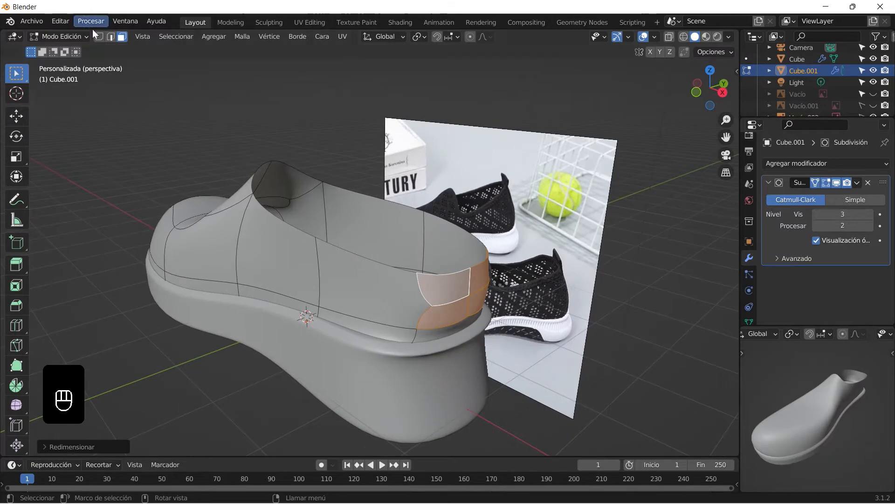
Step: Raise the middle vertex on the heel's top edge along Z to form the pointed heel tab
key("1")
key("g")
key("z")
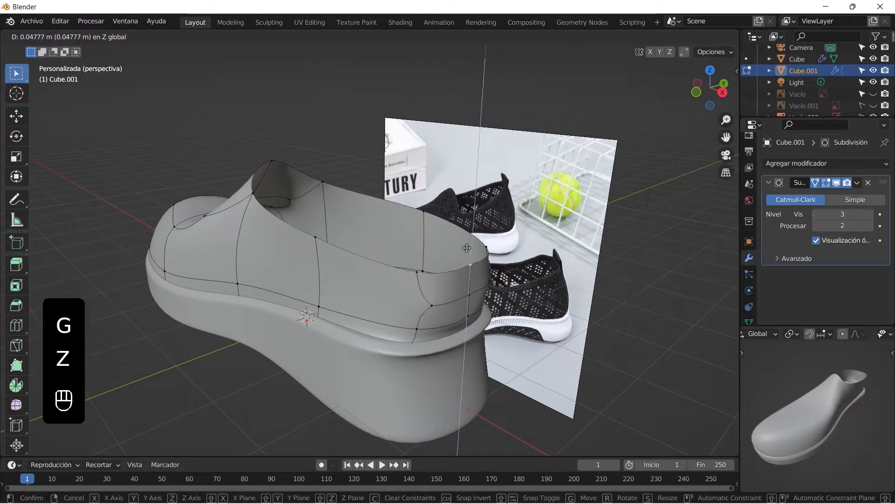
left_click(445, 196)
middle_click_drag(446, 196, 518, 289)
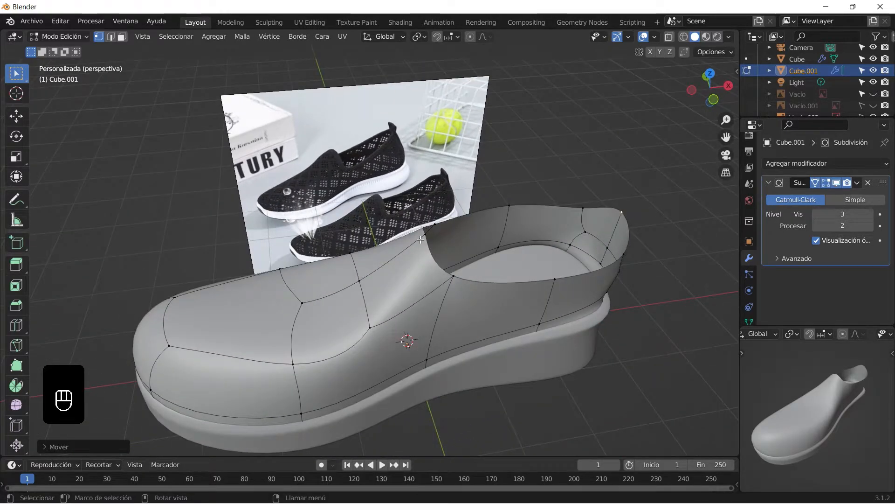
middle_click_drag(423, 226, 434, 270)
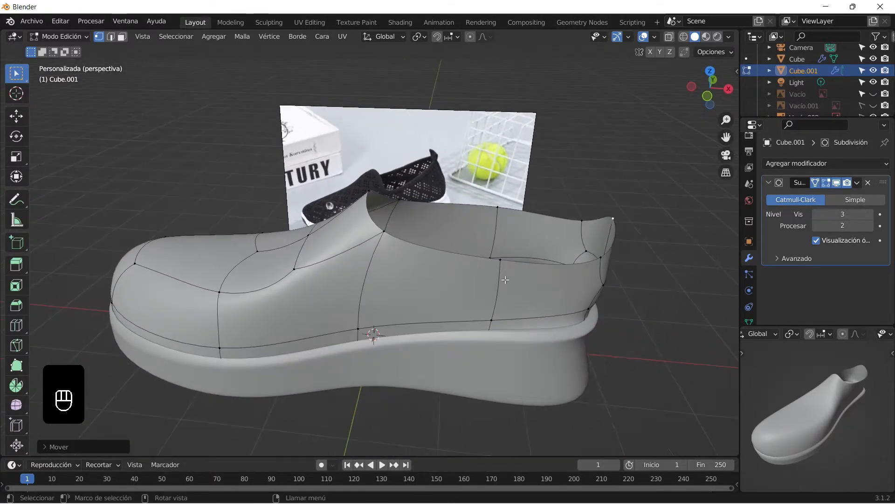
Step: Return to Object Mode without adding a heel loop cut and examine the upper's opening and heel against the reference photo
key("ctrl+r")
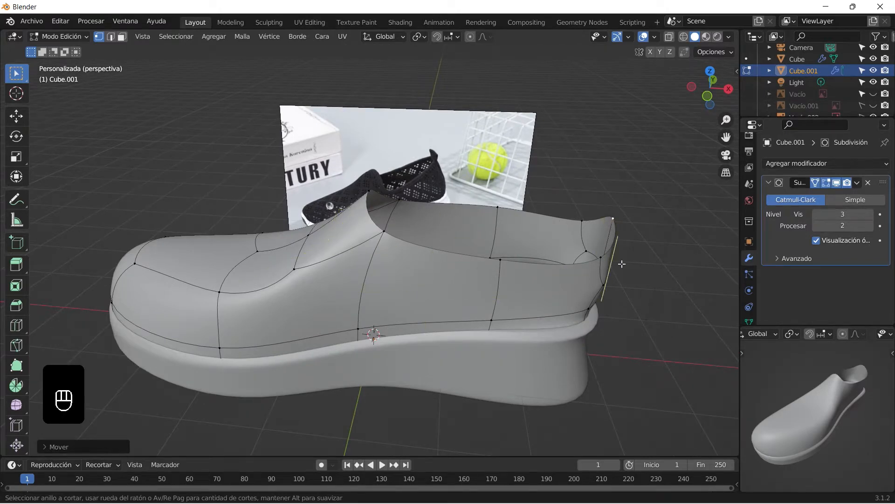
middle_click_drag(387, 275, 366, 299)
key("Tab")
scroll(366, 299, "up", 5)
scroll(367, 300, "down", 5)
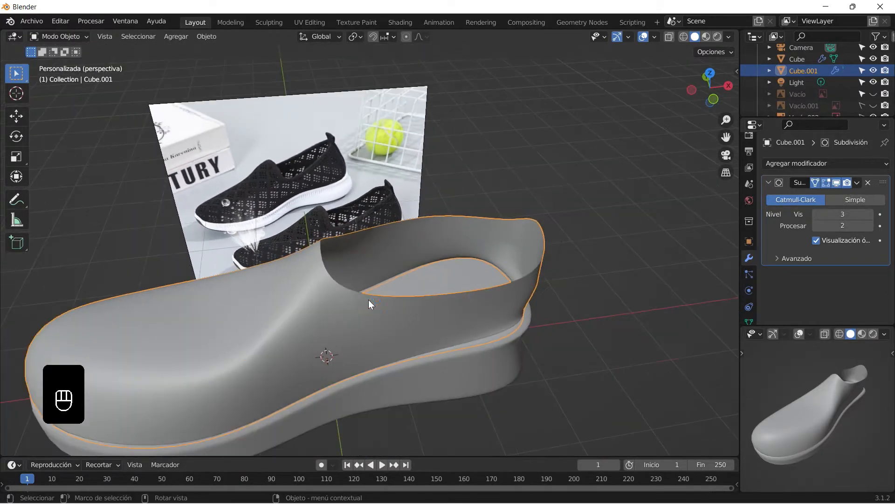
mouse_move(482, 308)
middle_mouse_down()
mouse_move(457, 279)
mouse_move(494, 301)
middle_mouse_up()
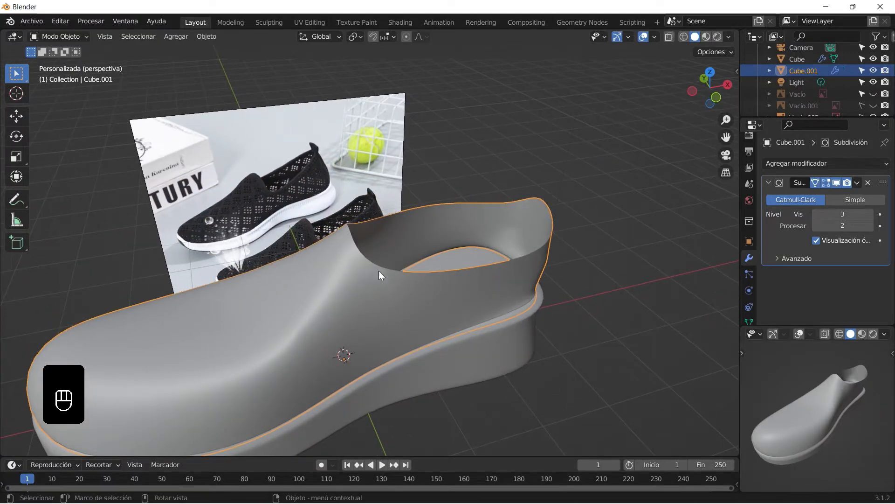
Step: Duplicate the edge loop around the foot opening, separate it into its own object and return to Object Mode
key("Tab")
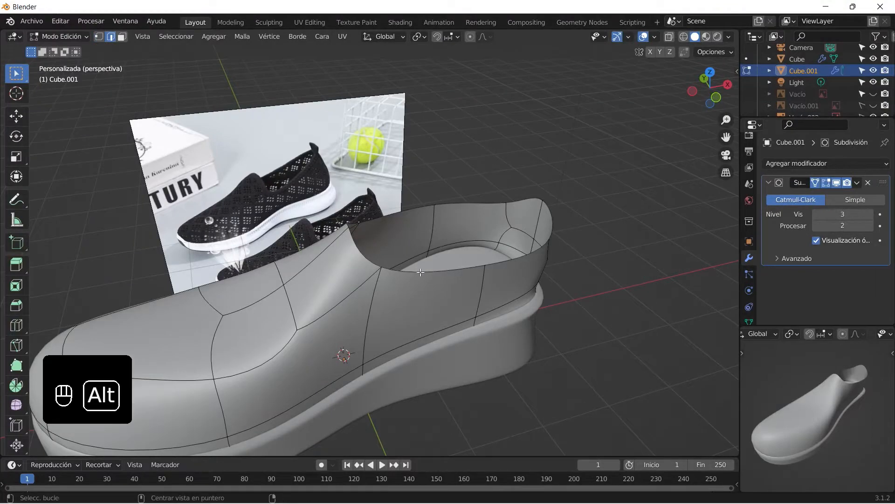
middle_click_drag(427, 191, 422, 224, "shift")
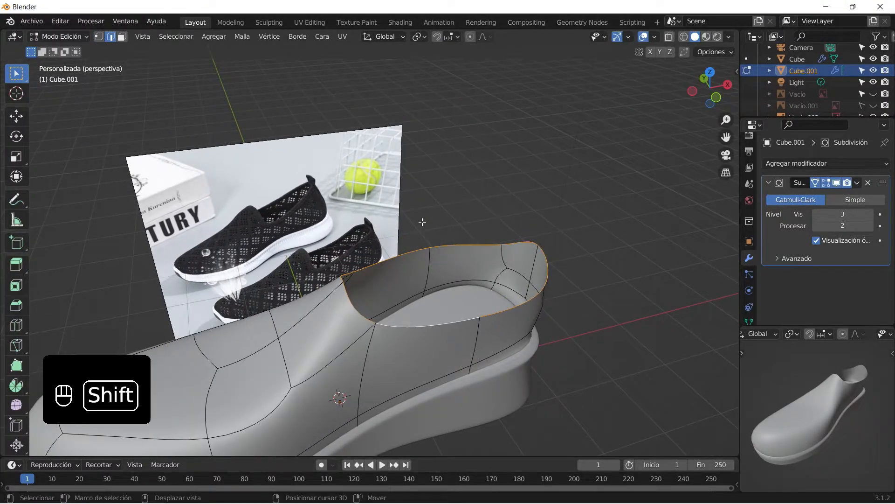
key("shift+d")
left_click(422, 221)
key("p")
left_click(422, 220)
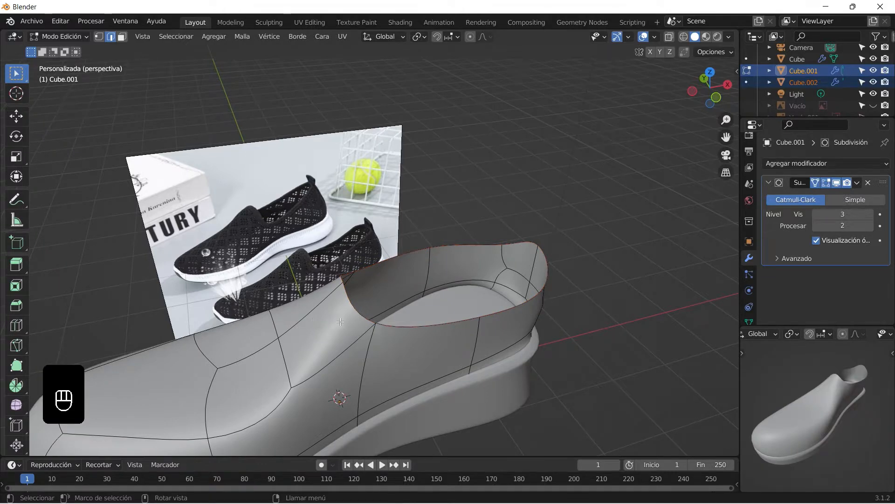
middle_click_drag(332, 301, 387, 286)
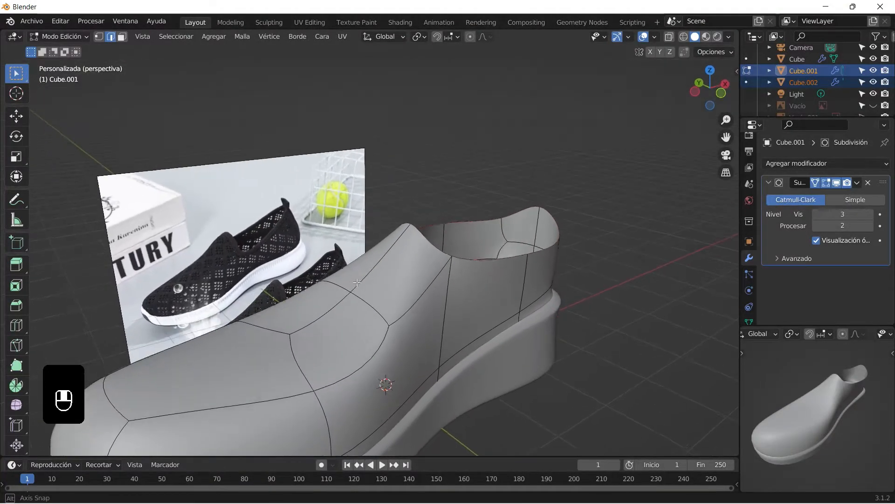
key("Tab")
Step: Add a Wireframe modifier to the upper and set its Subdivision viewport level to 4
left_click(452, 303)
left_click(453, 300)
left_click(784, 163)
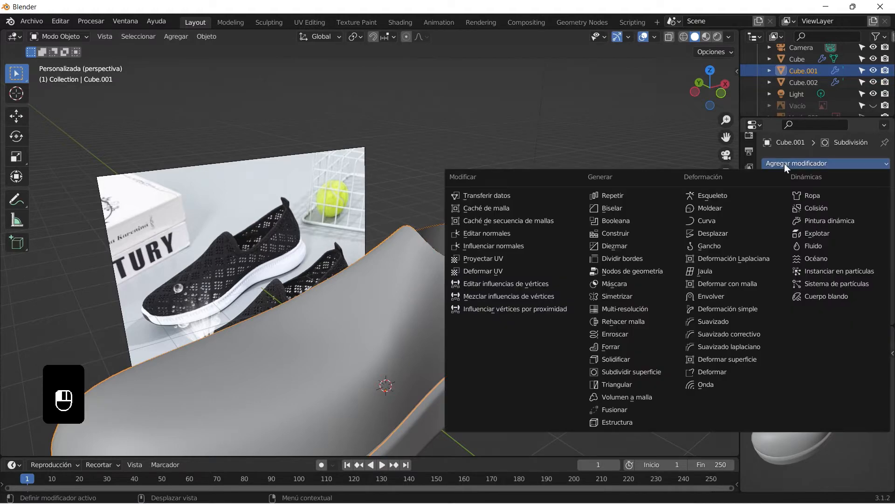
left_click(606, 421)
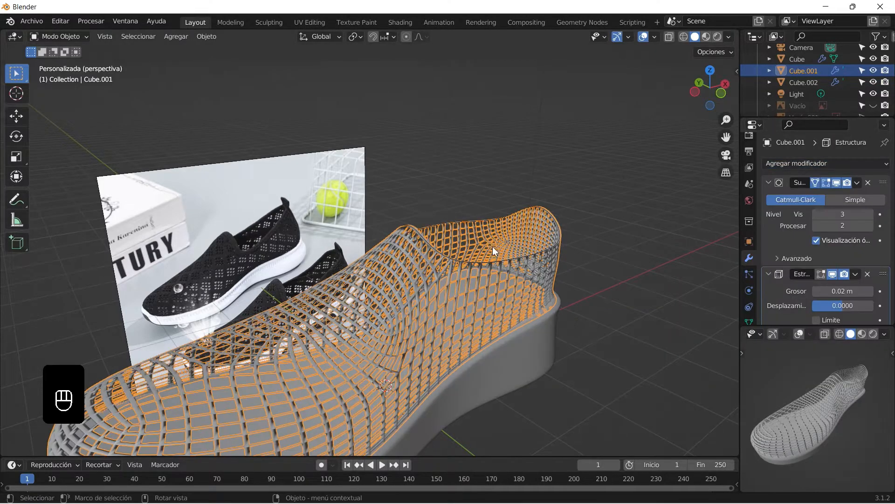
left_click(871, 214)
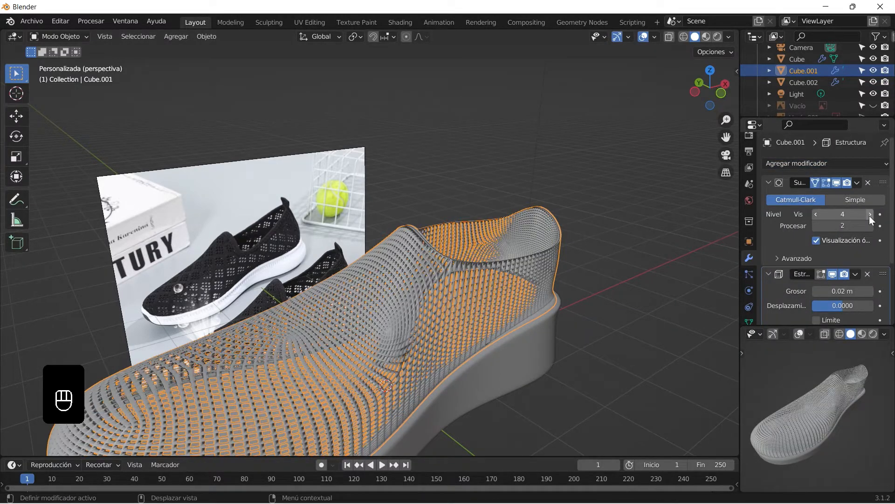
left_click(870, 216)
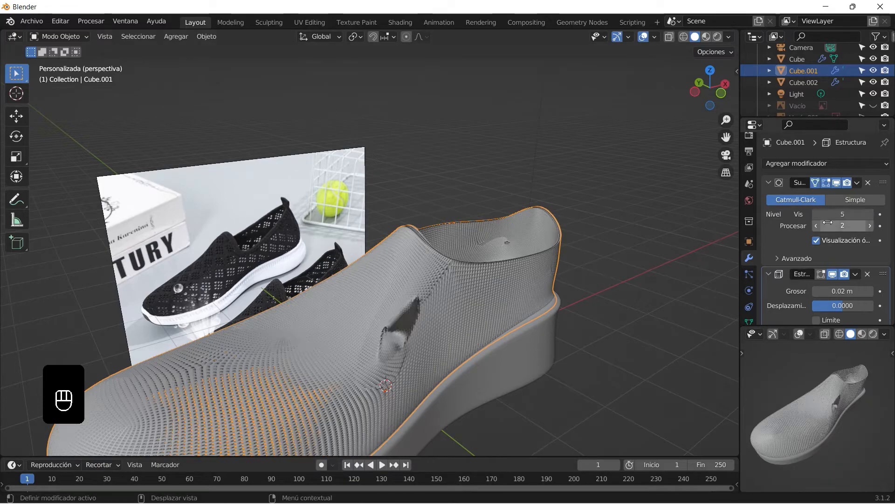
left_click(816, 215)
left_click(612, 246)
Step: Examine the upper's wireframe mesh around the foot opening and compare it with the reference photo
scroll(583, 240, "up", 1)
scroll(567, 236, "down", 2)
scroll(567, 236, "down", 2)
mouse_move(556, 275)
left_mouse_down()
mouse_move(470, 292)
mouse_move(471, 301)
left_mouse_up()
scroll(483, 327, "up", 2)
scroll(483, 327, "up", 3)
scroll(532, 319, "down", 2)
scroll(466, 330, "up", 3)
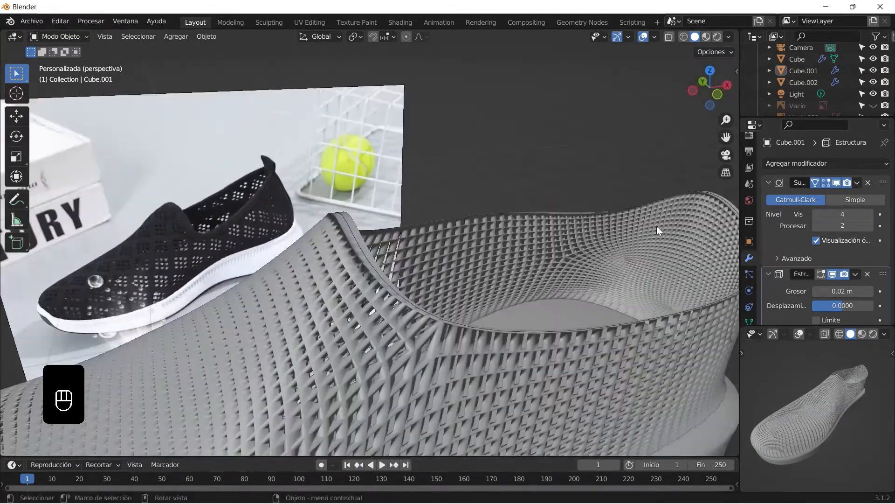
Step: Select the separate rim object around the foot opening and scale it up slightly, to about 1.01
left_click(706, 190)
scroll(536, 192, "down", 4)
scroll(349, 268, "up", 5)
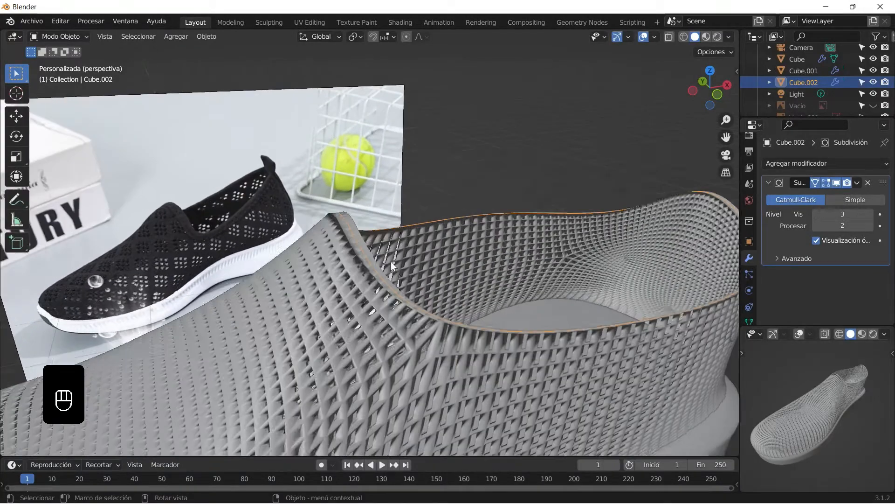
mouse_move(389, 275)
middle_mouse_down()
mouse_move(396, 279)
mouse_move(383, 278)
middle_mouse_up()
key("s")
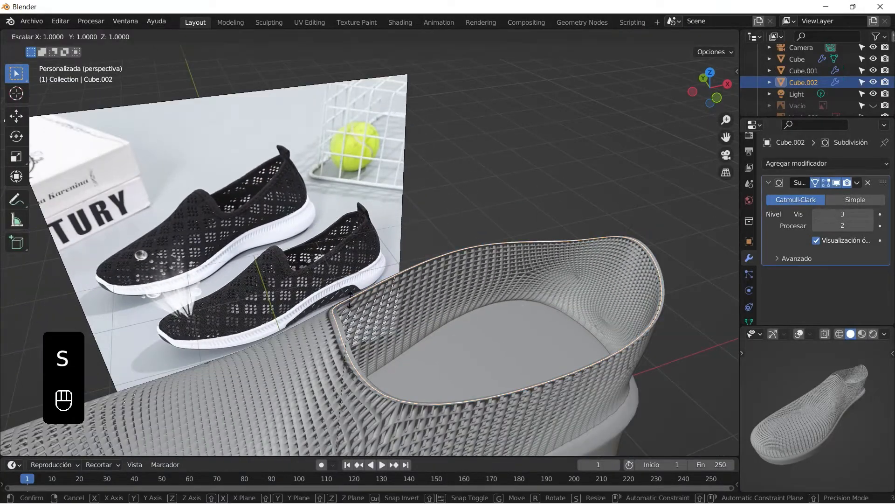
left_click(340, 328)
key("s")
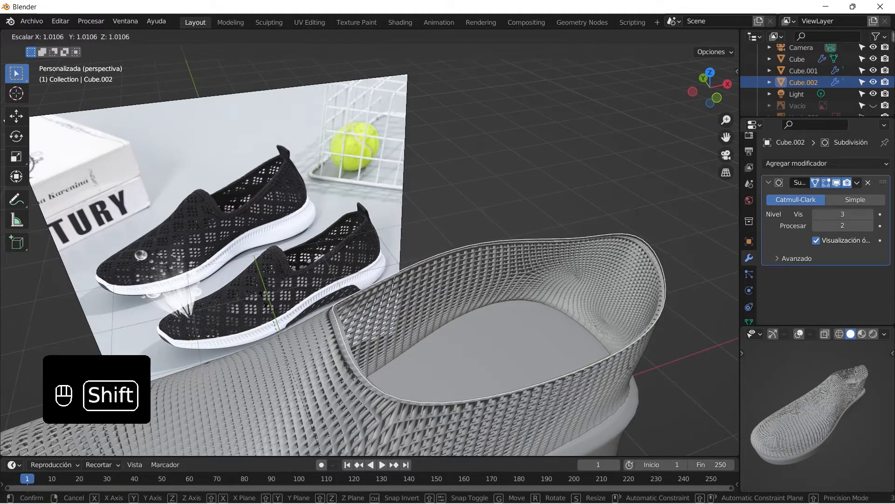
left_click(275, 309)
middle_click_drag(371, 301, 361, 281)
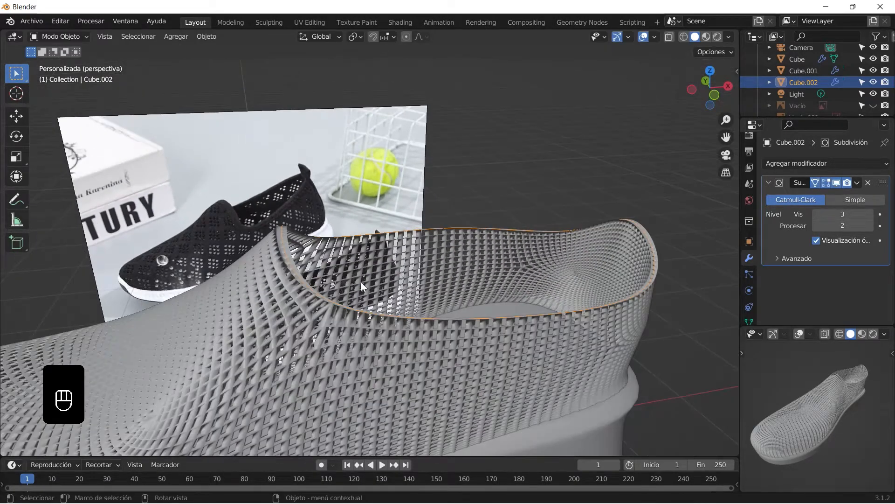
Step: Extrude the rim's whole edge loop downward along Z and scale the new edge outward to about 1.15
key("e")
key("Tab")
key("l")
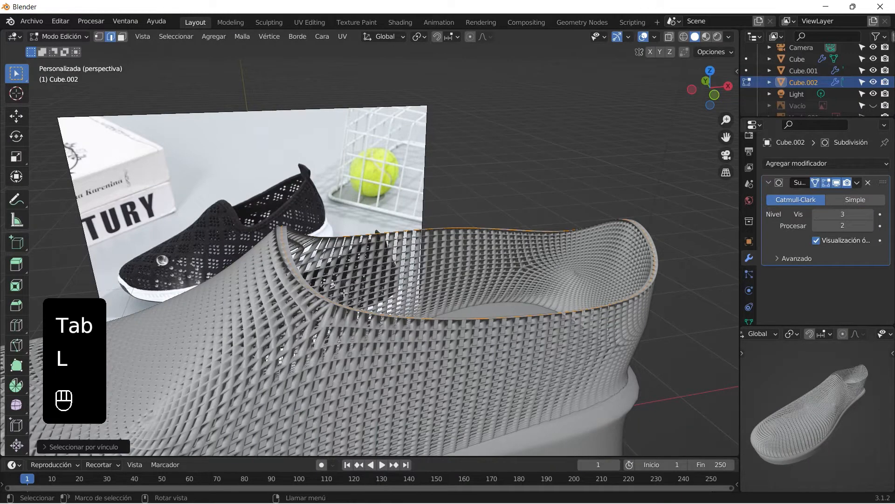
key("e")
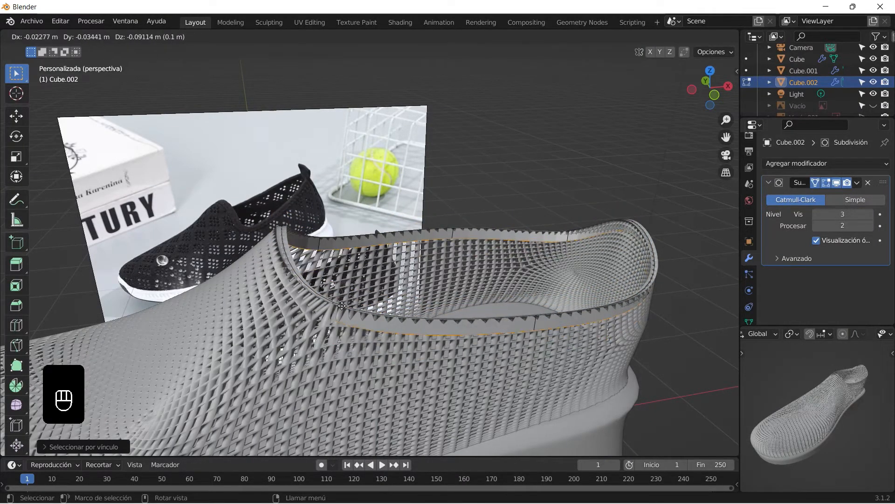
key("z")
key("s")
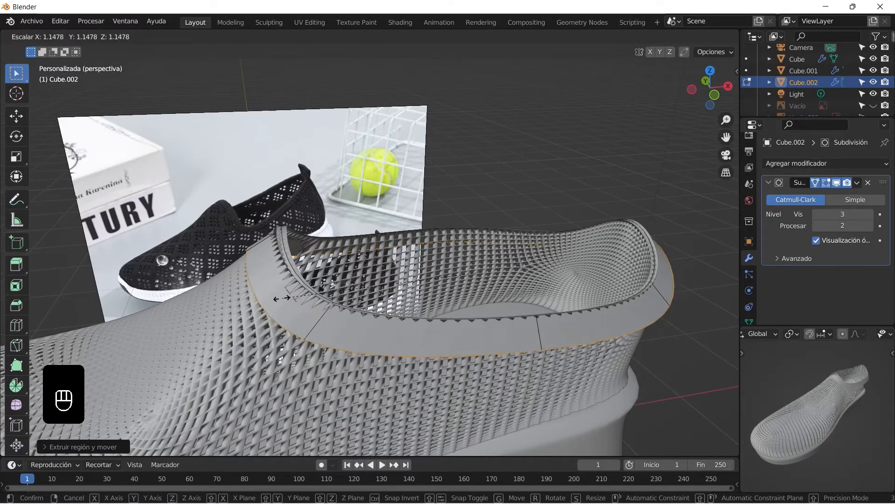
left_click(282, 298)
Step: Move a vertex on the rim's lower edge along Y so the band sits closer to the upper's side
middle_click_drag(511, 313, 607, 324)
scroll(611, 317, "up", 1)
middle_click_drag(639, 282, 450, 286, "shift")
scroll(507, 300, "up", 1)
key("g")
key("y")
left_click(483, 329)
Step: Move the rim's lower-edge vertex beside the heel along Y and within the horizontal plane to bring it toward the upper
left_click(485, 244)
middle_click_drag(486, 248, 535, 289)
key("g")
key("y")
left_click(492, 282)
key("g")
key("shift+z")
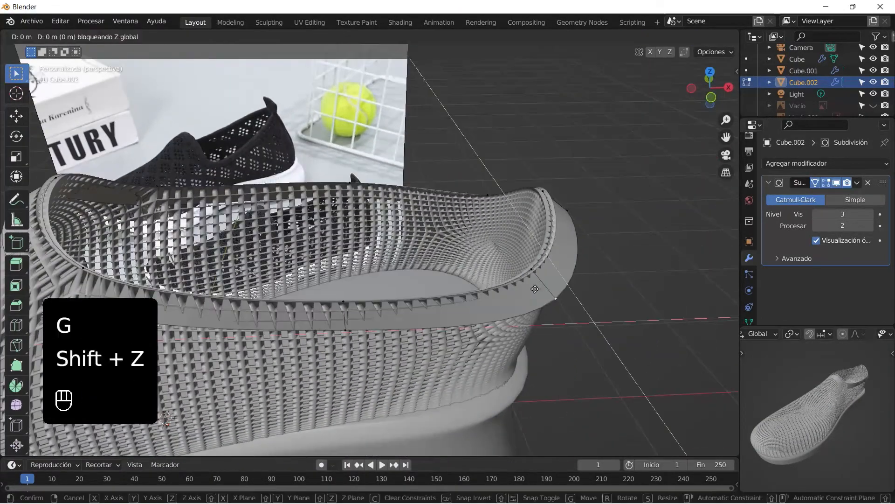
left_click(502, 284)
Step: Reposition the rim's lower-edge vertices around the heel freely so the band follows the upper's surface
middle_click_drag(502, 283, 433, 251)
key("g")
left_click(449, 254)
key("g")
left_click(389, 254)
left_click(355, 241)
middle_click_drag(355, 243, 377, 230)
key("g")
left_click(327, 267)
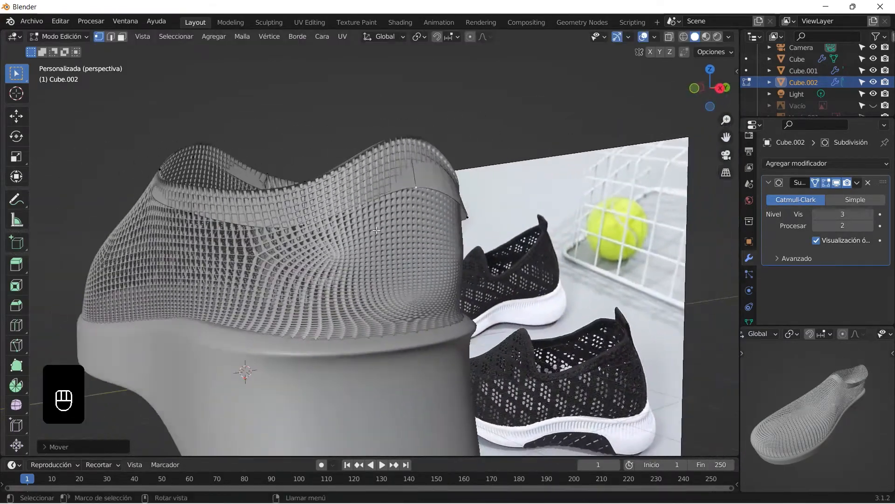
Step: Adjust the rim's lower edge at the back of the heel, moving its vertex along Y and fitting it in an orthographic view
key("g")
key("y")
left_click(462, 219)
middle_click_drag(462, 219, 253, 200)
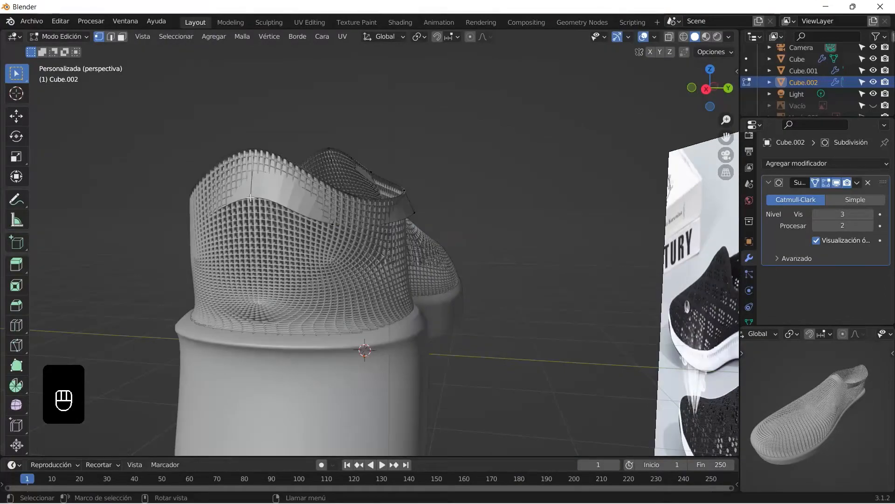
key("KP_3")
key("KP_1")
key("g")
left_click(501, 221)
Step: Move a lower-edge vertex on the rim's other side along Y and return to Object Mode
middle_click_drag(501, 222, 338, 192)
key("g")
key("y")
left_click(390, 172)
key("Tab")
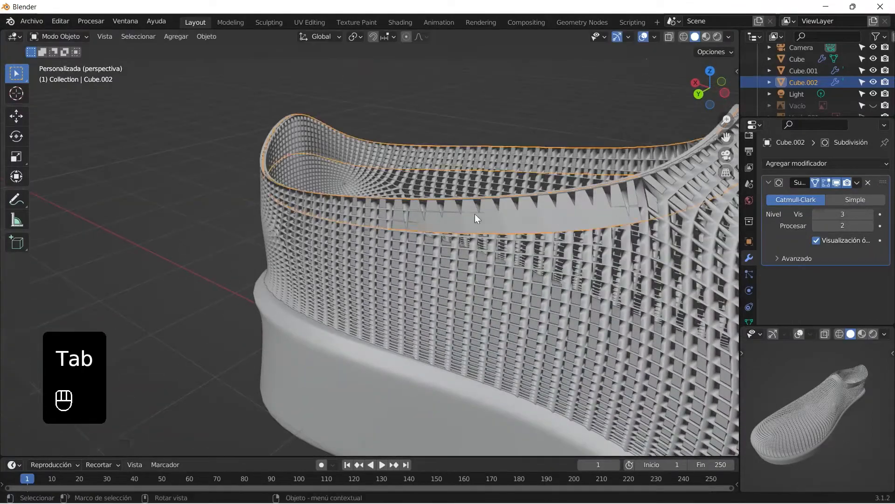
Step: Add a Solidify modifier to the rim and set its thickness to -0.02 m
middle_click_drag(463, 214, 506, 245)
left_click(787, 164)
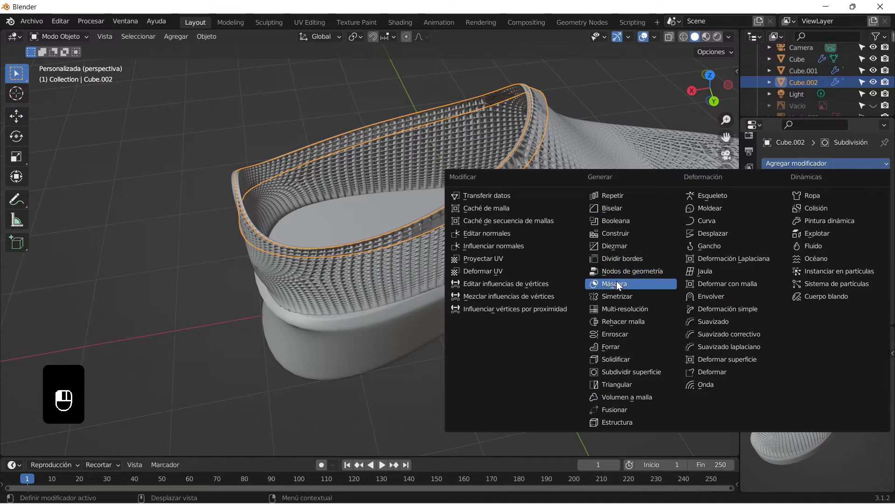
left_click(624, 361)
middle_click_drag(471, 209, 503, 221)
left_click_drag(838, 306, 823, 306)
Step: In Edit Mode, move the rim's lower-edge vertex at the front of the opening to fit the upper
middle_click_drag(561, 234, 393, 334)
key("Tab")
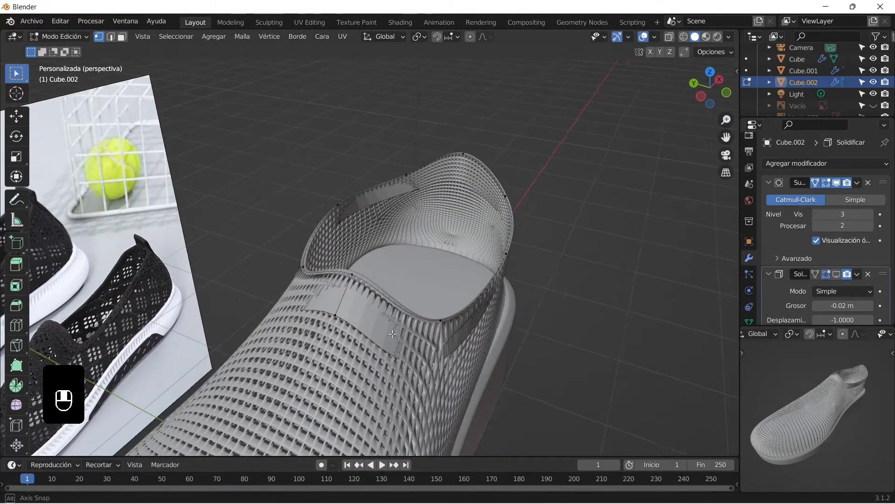
key("g")
left_click(399, 330)
Step: Try to add a loop cut to the rim near the heel
middle_click_drag(399, 329, 297, 244)
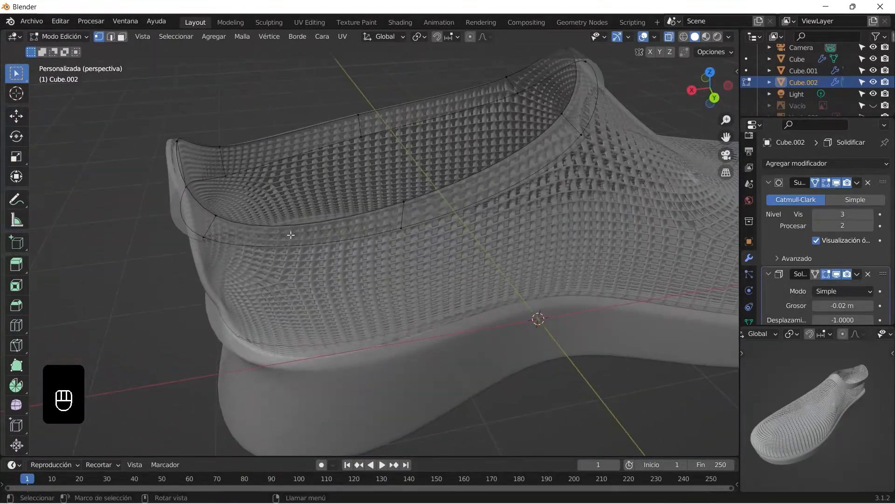
key("ctrl+r")
left_click(304, 261)
middle_click_drag(304, 262, 410, 201)
key("Tab")
left_click(669, 37)
middle_click_drag(471, 216, 252, 278)
key("ctrl+z")
key("ctrl+z")
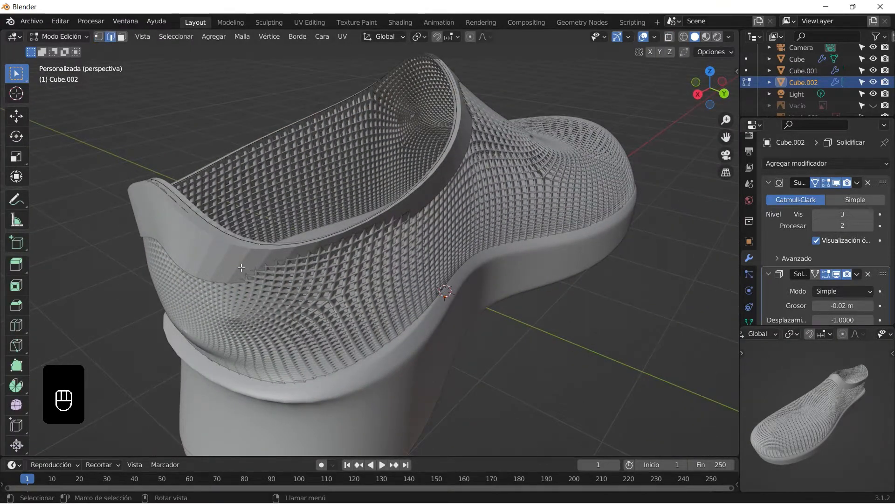
Step: With X-ray enabled, move and rotate the rim's cross edge beside the heel to align the band with the upper
left_click(669, 40)
key("g")
left_click(291, 271)
middle_click_drag(315, 223, 303, 208)
key("r")
left_click(227, 218)
middle_click_drag(227, 218, 410, 277)
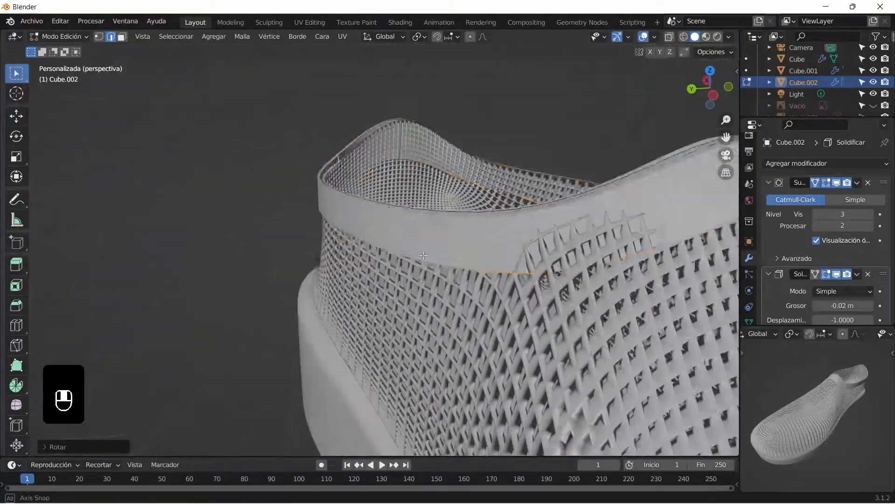
Step: Check the rim in Object Mode, then move and rotate its next cross edge along the side of the opening
key("Tab")
key("Tab")
key("Tab")
middle_click_drag(492, 251, 550, 250)
key("g")
left_click(490, 247)
middle_click_drag(490, 247, 407, 230)
key("r")
left_click(339, 208)
Step: Rotate and move another of the rim's cross edges to even out the band around the opening
middle_click_drag(543, 173, 456, 148)
key("r")
left_click(516, 140)
key("g")
left_click(494, 148)
Step: Select the rim's cross edge beside the instep at the front of the opening and move it toward the upper
middle_click_drag(490, 187, 427, 233)
left_click(286, 266)
middle_click_drag(299, 261, 252, 275)
middle_click_drag(373, 252, 423, 267, "shift")
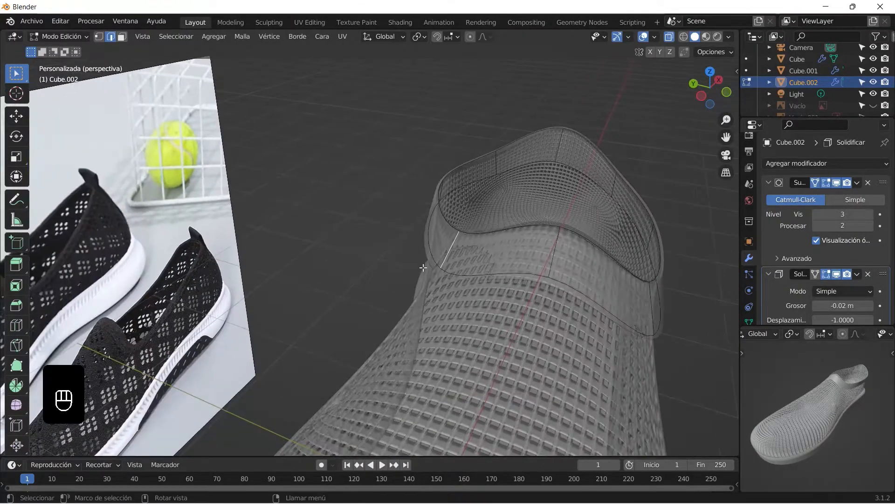
key("g")
left_click(414, 269)
Step: Check the rim without X-ray, then rotate its cross edge at the front side of the opening to smooth the band
left_click(669, 37)
middle_click_drag(326, 201, 456, 166)
scroll(410, 163, "up", 3)
key("Tab")
key("Tab")
left_click(669, 37)
key("r")
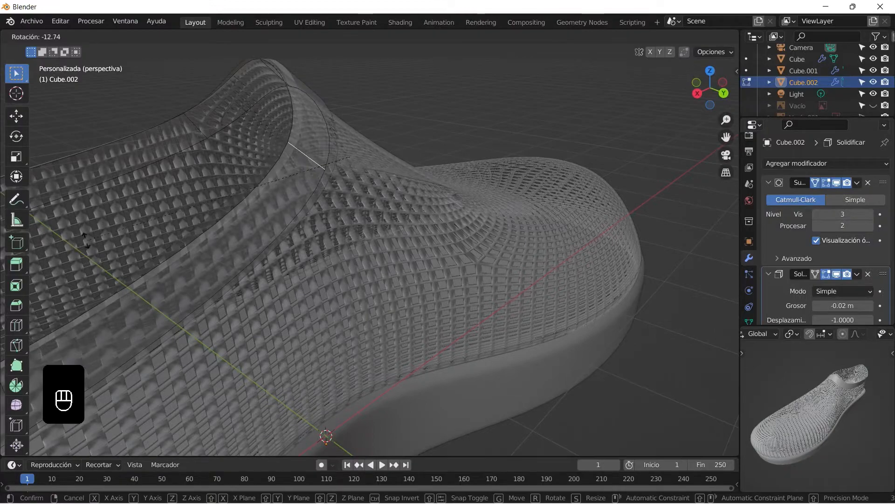
left_click(103, 286)
Step: Fine-tune the front side cross edge of the rim by rotating it about 3.2 degrees
middle_click_drag(103, 286, 453, 205)
left_click(671, 39)
scroll(420, 233, "up", 3)
middle_click_drag(368, 257, 298, 233)
key("r")
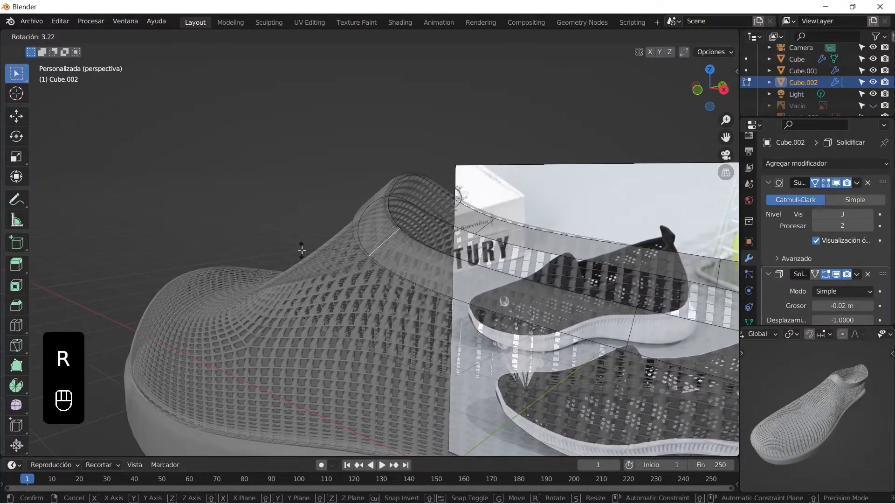
left_click(301, 250)
Step: Turn off X-ray, set the rim's Solidify thickness to -0.03 m and return to Object Mode
left_click(670, 39)
middle_click_drag(471, 186, 545, 205)
scroll(536, 210, "down", 3)
scroll(537, 210, "up", 2)
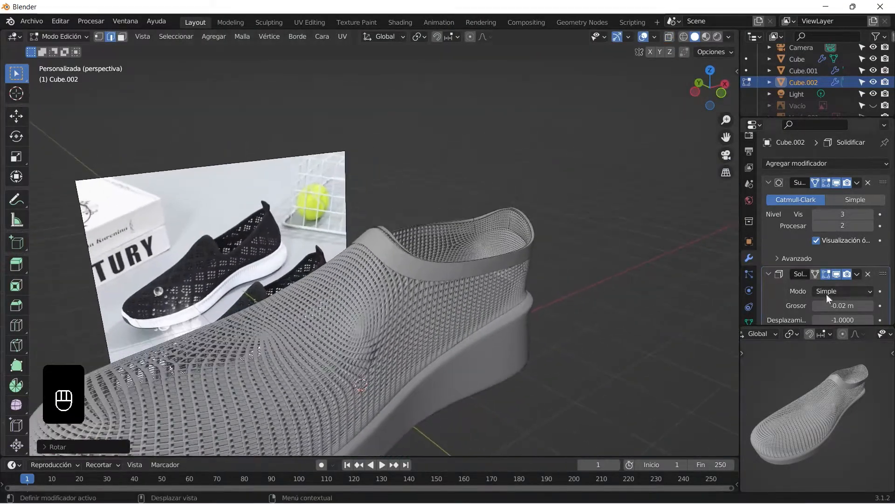
scroll(536, 228, "up", 2)
middle_click_drag(534, 226, 477, 241)
scroll(477, 240, "down", 2)
key("Tab")
Step: Try the rim's Solidify modifier above its Subdivision modifier, inspect the result and restore the original modifier order
left_click(768, 182)
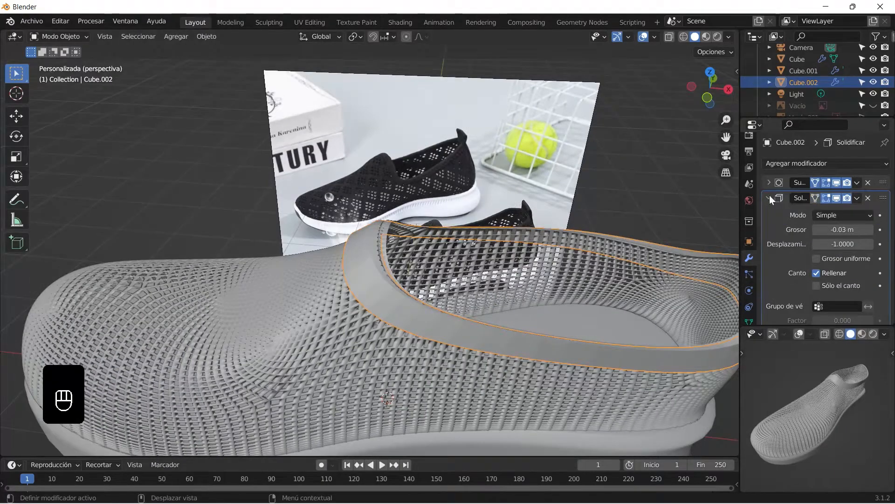
left_click(769, 198)
left_click_drag(883, 184, 884, 205)
left_click(581, 261)
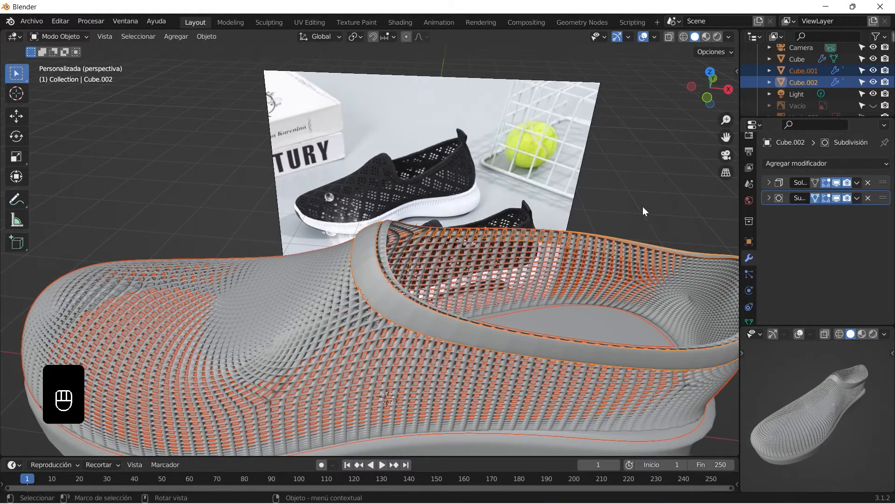
left_click(653, 205)
middle_click_drag(653, 206, 513, 228)
scroll(513, 228, "up", 2)
left_click_drag(876, 184, 877, 201)
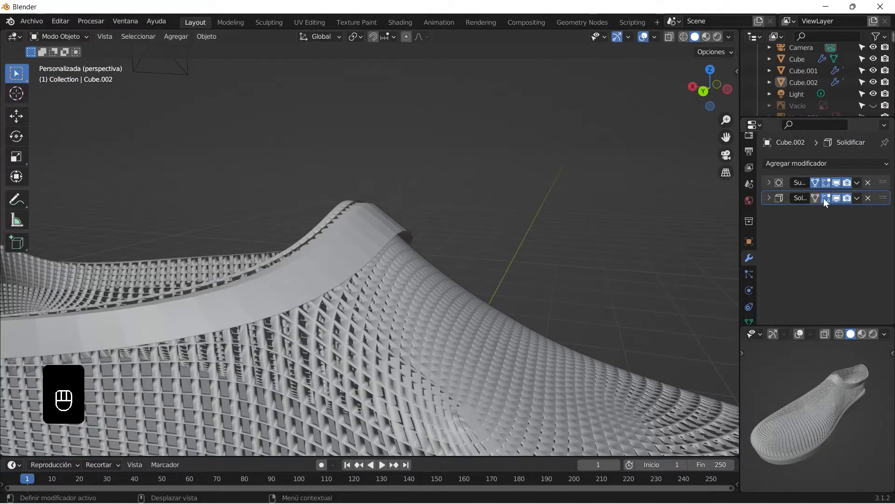
Step: Set the rim's Solidify thickness to -0.02 m and add a second Subdivision Surface modifier after it
left_click(769, 198)
mouse_move(843, 229)
left_mouse_down()
mouse_move(828, 229)
mouse_move(863, 229)
mouse_move(835, 230)
left_mouse_up()
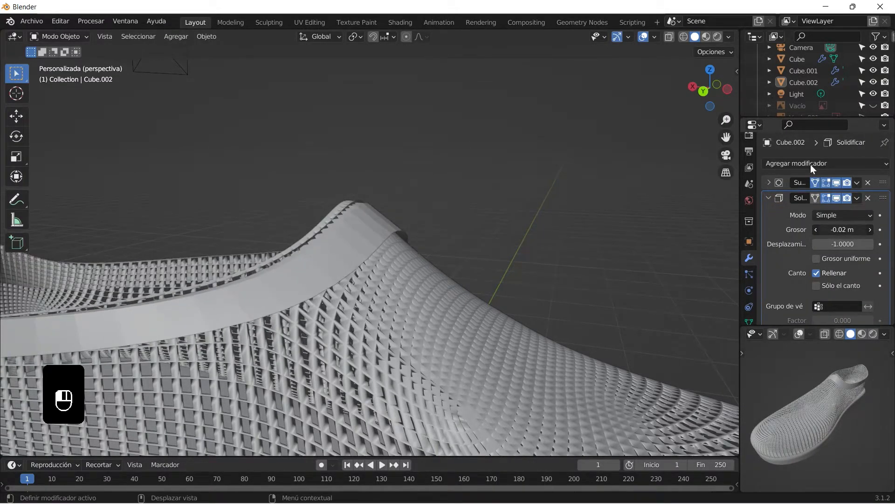
left_click(792, 163)
left_click(648, 372)
scroll(583, 230, "up", 3)
scroll(583, 231, "down", 8)
middle_click_drag(420, 261, 471, 267)
scroll(233, 303, "up", 2)
middle_click_drag(198, 312, 413, 285)
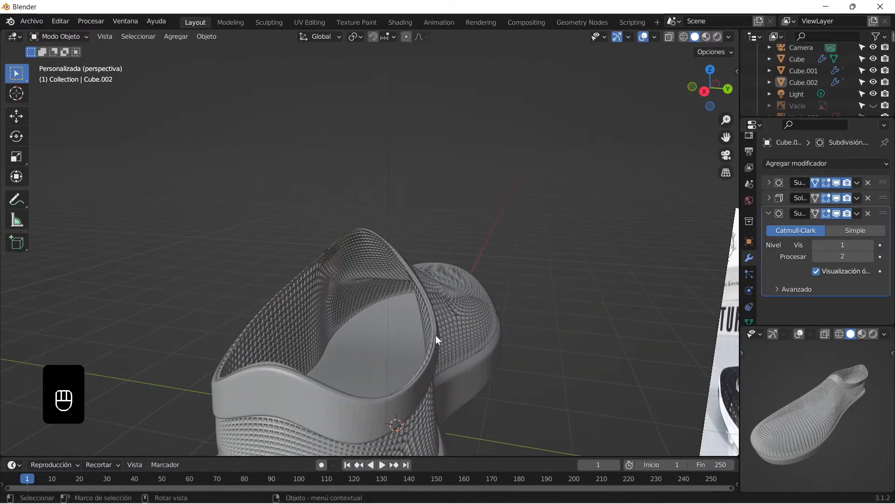
Step: Extrude the upper edge loop of the rim in Edit Mode with X-ray turned on
key("Tab")
key("Tab")
key("Tab")
left_click(669, 38)
middle_click_drag(358, 377, 338, 345)
left_click(340, 313)
left_click(280, 267, "alt+shift")
key("e")
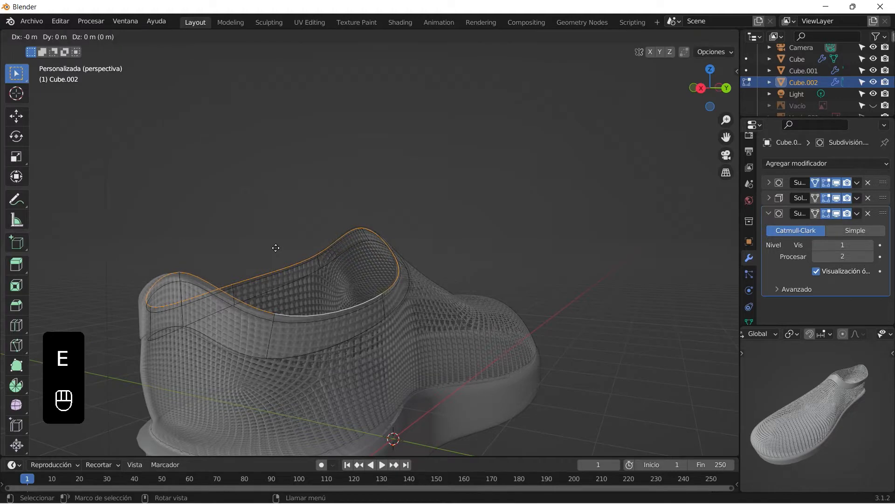
middle_click_drag(231, 232, 342, 233)
scroll(340, 232, "up", 4)
left_click(332, 228)
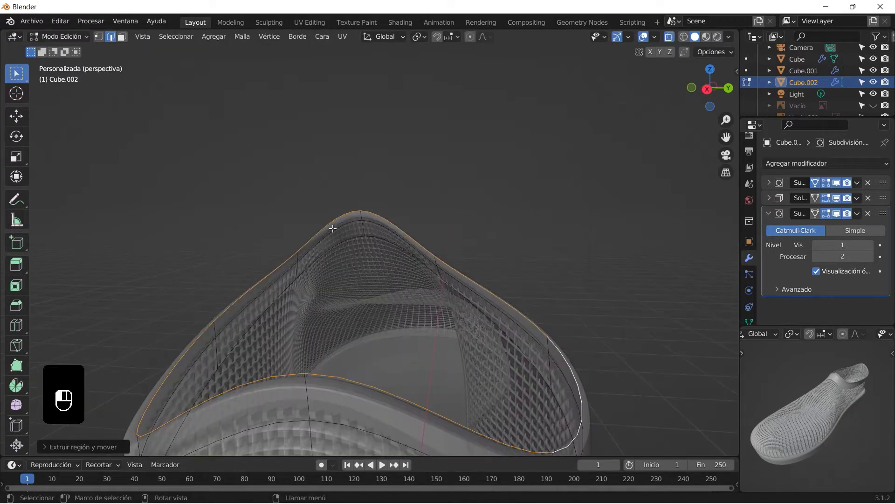
Step: Try extruding the rim's upper face loop and shrinking it horizontally without Z, inspect it in Object Mode and undo the attempt
left_click(124, 37)
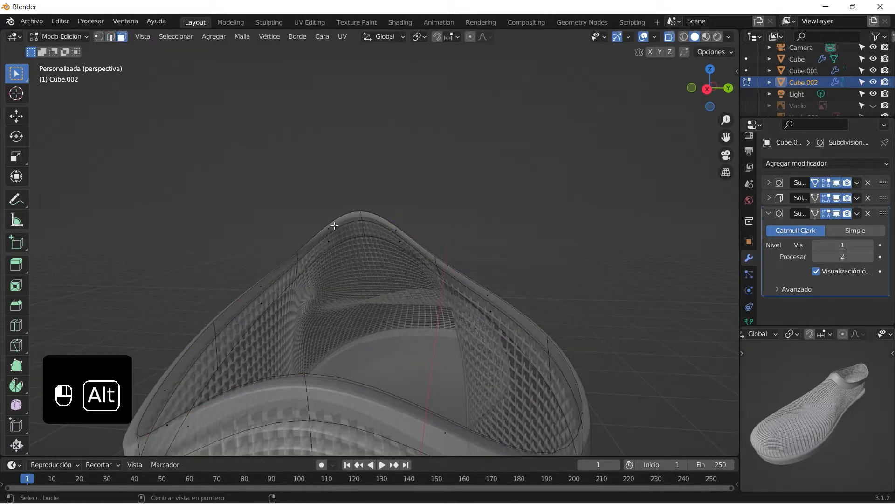
left_click(298, 254, "alt")
key("e")
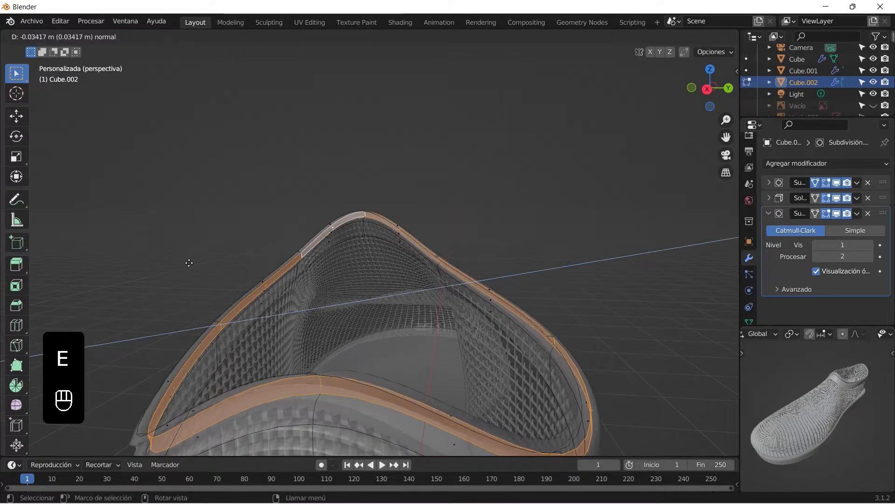
left_click(173, 252)
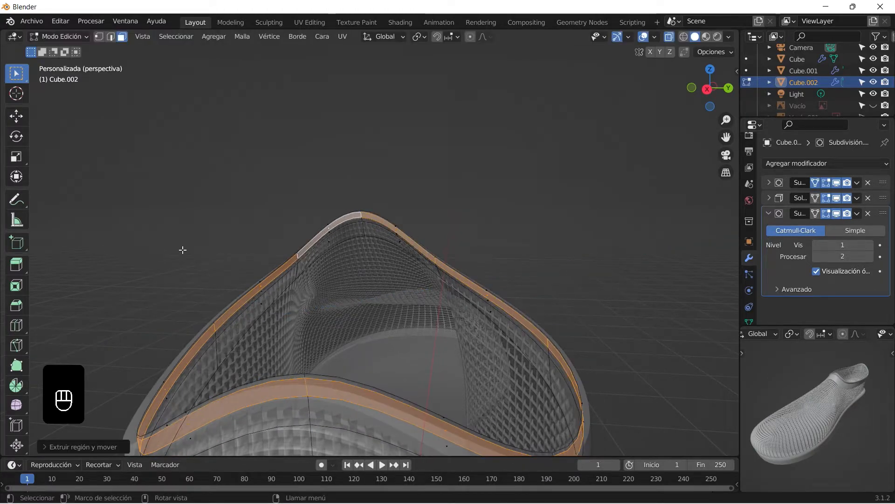
key("s")
key("shift+z")
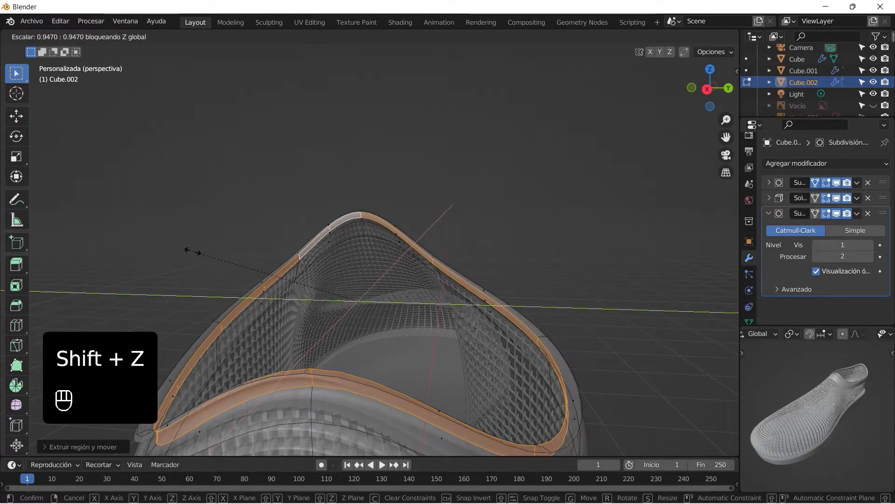
left_click(193, 251)
key("Tab")
scroll(217, 253, "down", 5)
middle_click_drag(217, 253, 305, 263)
left_click(671, 37)
middle_click_drag(350, 288, 374, 253)
scroll(461, 292, "up", 4)
key("ctrl+z")
key("ctrl+z")
Step: Return to Object Mode and examine the rim from both sides and the heel against the reference photo
middle_click_drag(470, 276, 432, 293)
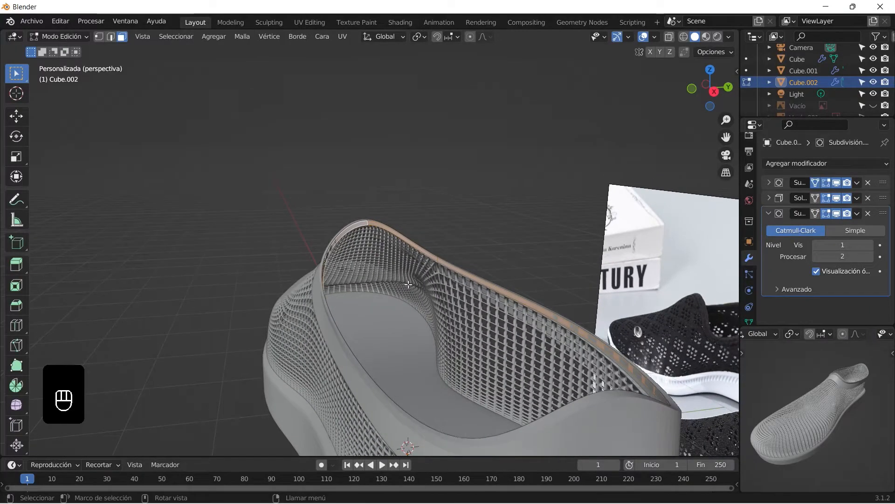
scroll(409, 283, "down", 5)
middle_click_drag(409, 283, 419, 265)
key("Tab")
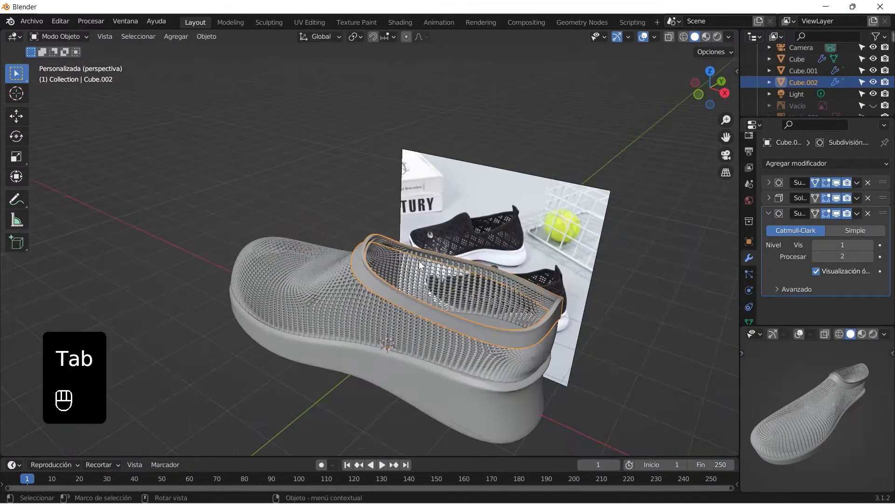
middle_click_drag(587, 325, 340, 275)
middle_click_drag(209, 295, 404, 305)
scroll(269, 339, "down", 2)
scroll(459, 311, "up", 4)
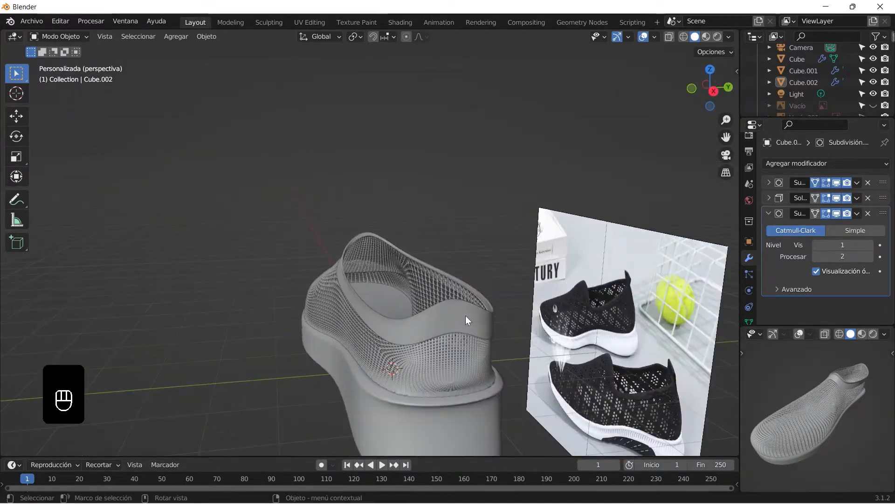
Step: Duplicate the top edges at the rim's heel, separate them into a new object and return to Object Mode
left_click(474, 340)
key("Tab")
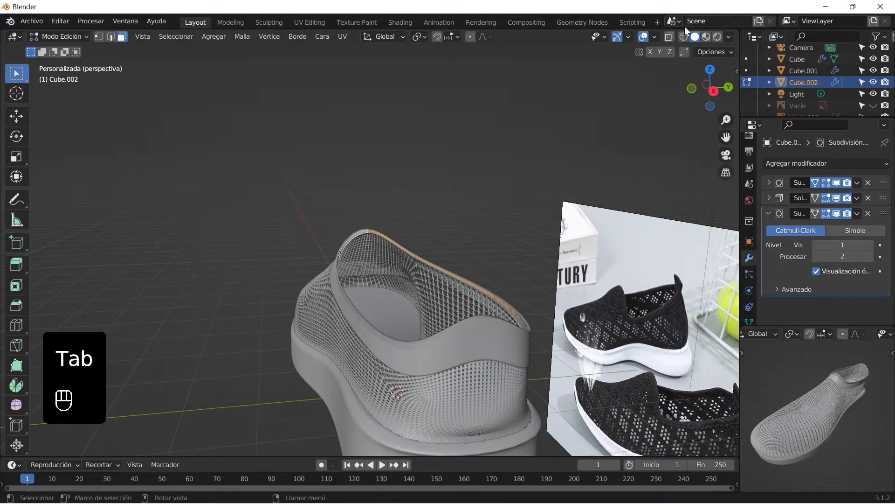
left_click(670, 37)
scroll(191, 54, "up", 1)
middle_click_drag(525, 349, 368, 270, "shift")
left_click(416, 265, "shift")
key("shift+d")
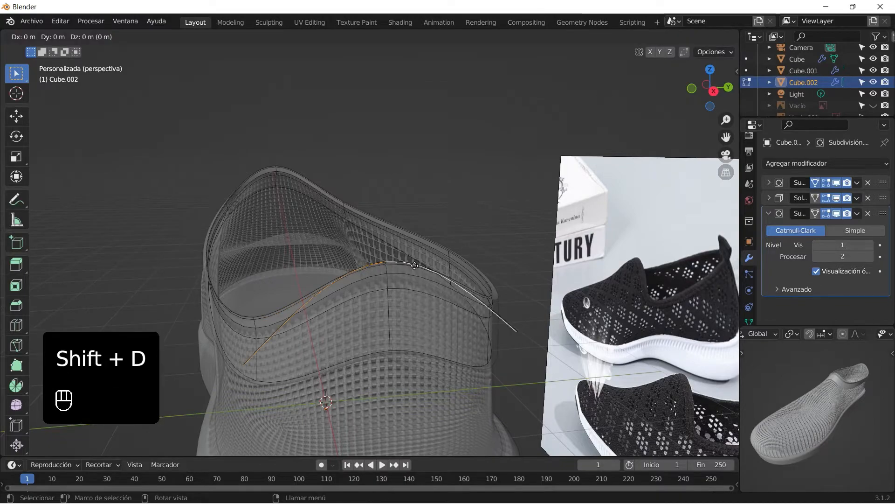
key("p")
left_click(414, 256)
key("Tab")
middle_click_drag(395, 245, 547, 309)
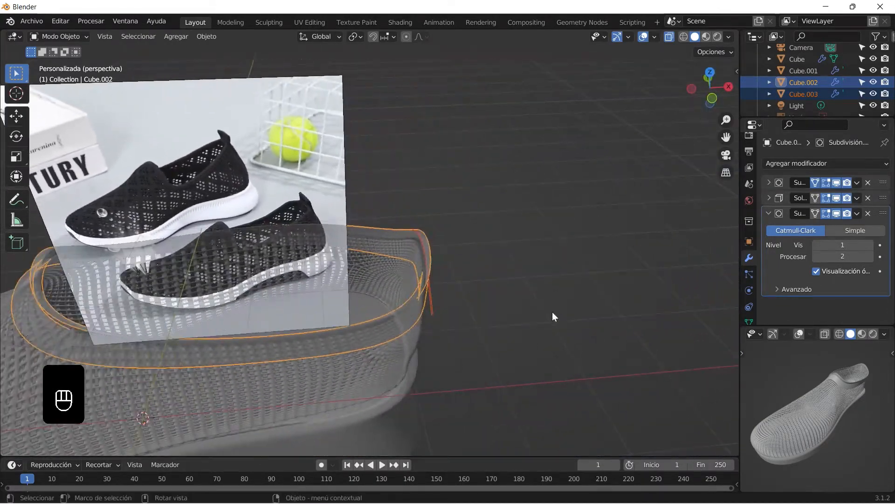
Step: Turn off X-ray, select the separated heel edge strip alone and enter its Edit Mode
left_click(402, 303)
left_click(667, 38)
left_click(434, 309)
scroll(433, 310, "up", 5)
middle_click_drag(512, 321, 430, 246, "shift")
key("Tab")
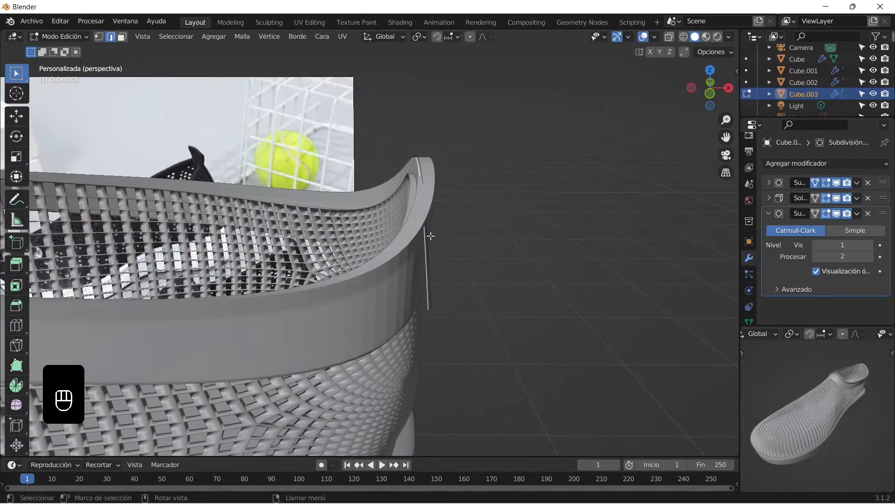
Step: Try deleting the selected edges of the heel strip and undo the deletion
key("Delete")
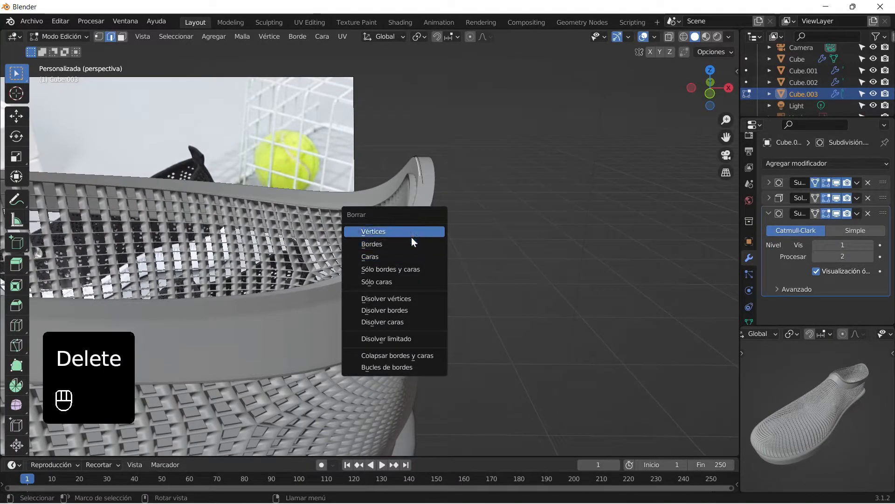
left_click(415, 245)
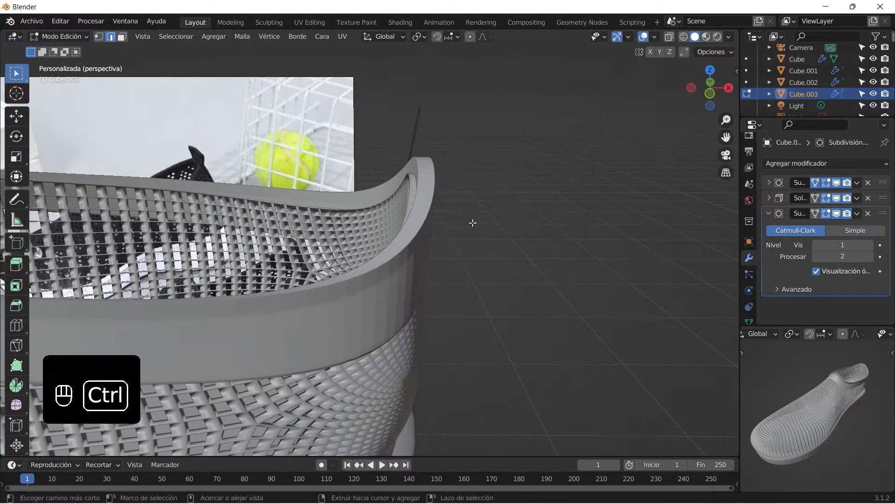
key("ctrl+z")
Step: Try extruding the heel edge strip freely upward into a pull tab and view it from the front
middle_click_drag(429, 203, 449, 200)
left_click_drag(561, 342, 476, 236)
middle_click_drag(496, 254, 551, 305)
left_click_drag(639, 310, 300, 67)
middle_click_drag(415, 182, 402, 155)
key("e")
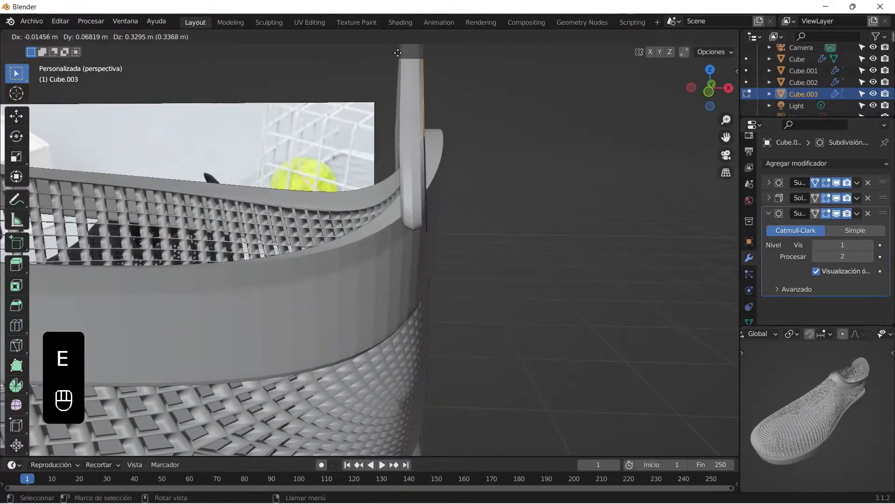
left_click(396, 447)
middle_click_drag(489, 140, 433, 192)
middle_click_drag(277, 192, 416, 160)
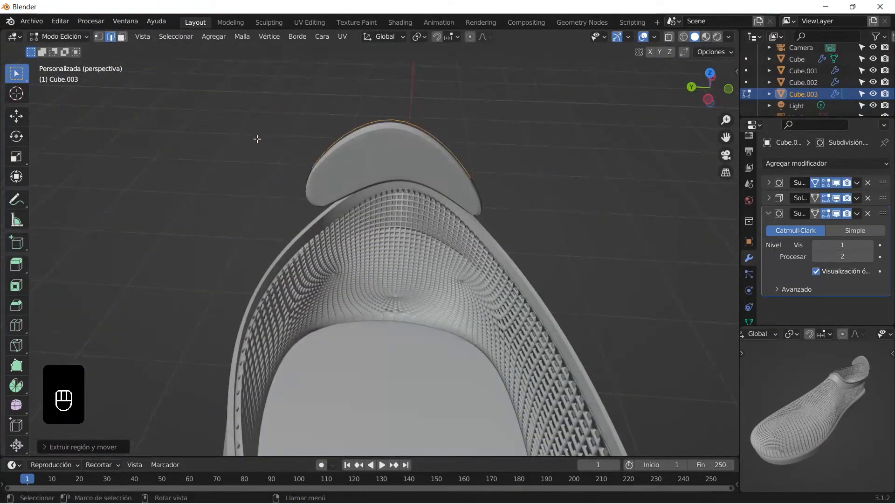
Step: Try scaling the tab's upper edge and its end vertices along X, and undo back to the unextruded heel strip
key("s")
key("x")
left_click(334, 126)
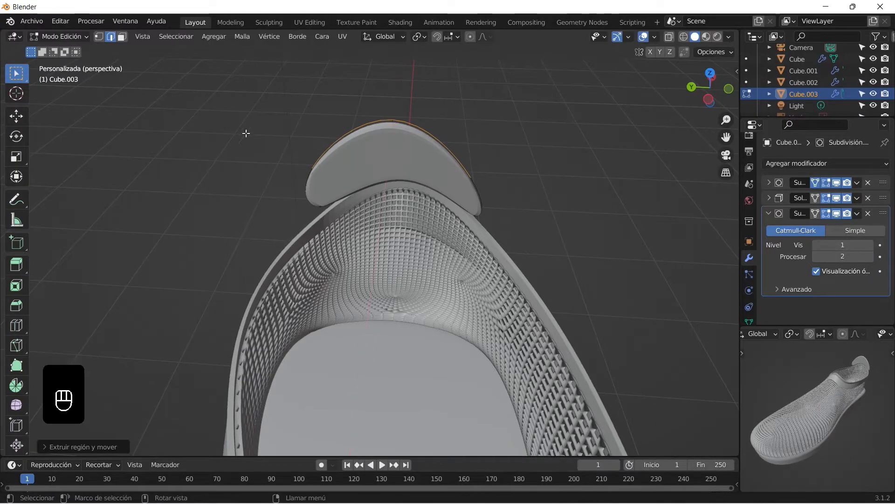
middle_click_drag(265, 142, 315, 193)
left_click(98, 36)
middle_click_drag(496, 181, 459, 156)
left_click_drag(527, 191, 227, 150)
key("s")
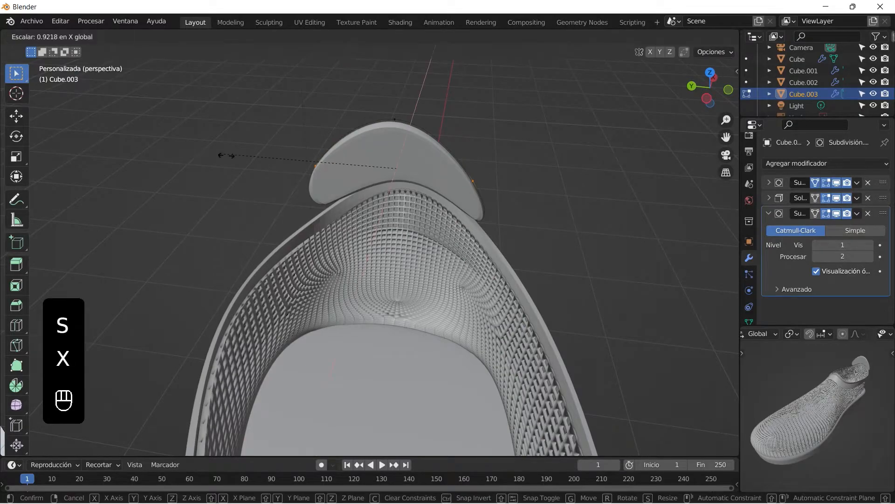
left_click(305, 177)
middle_click_drag(305, 177, 354, 205)
key("ctrl+z")
key("ctrl+z")
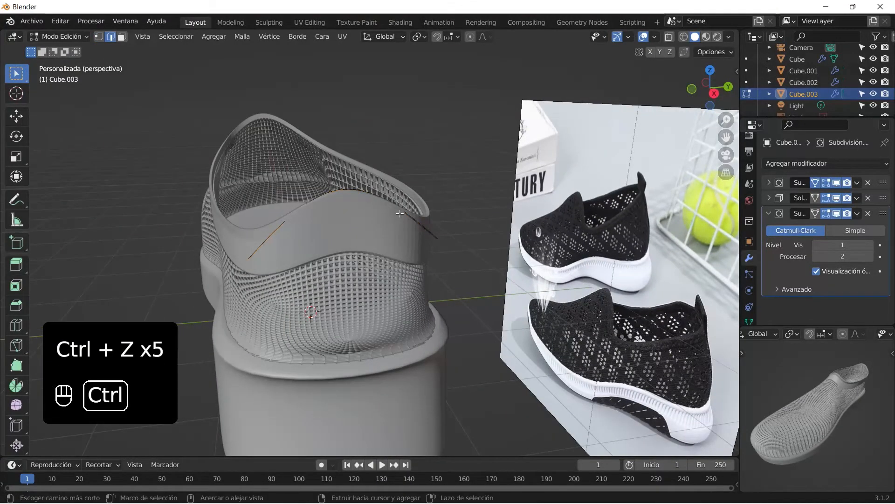
Step: Extrude the heel edge strip straight up along Z and narrow its upper edge along Y
key("e")
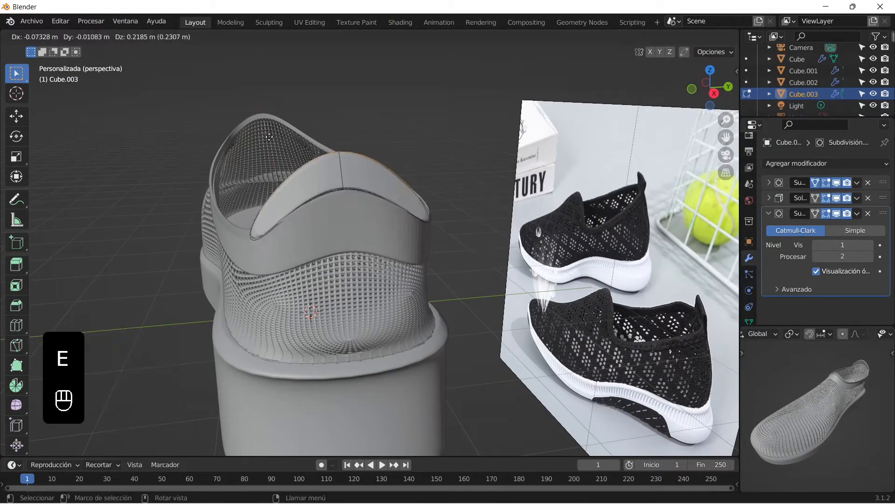
key("z")
left_click(274, 101)
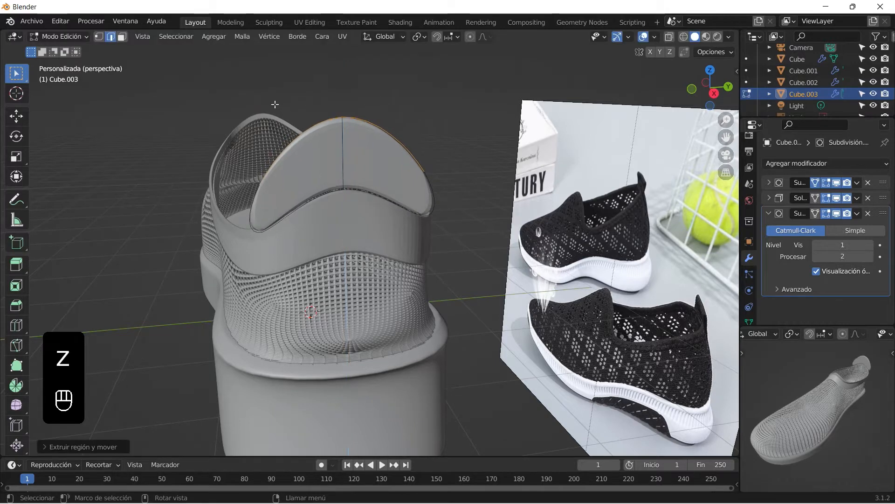
key("s")
key("y")
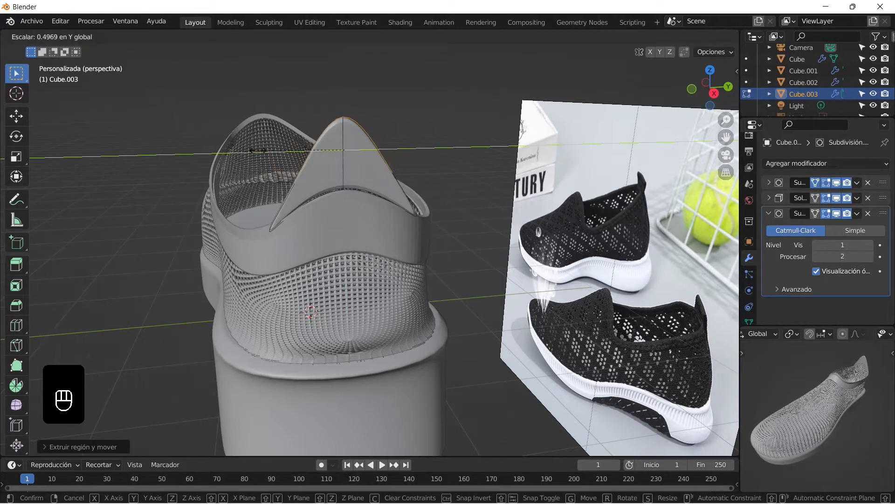
left_click(226, 145)
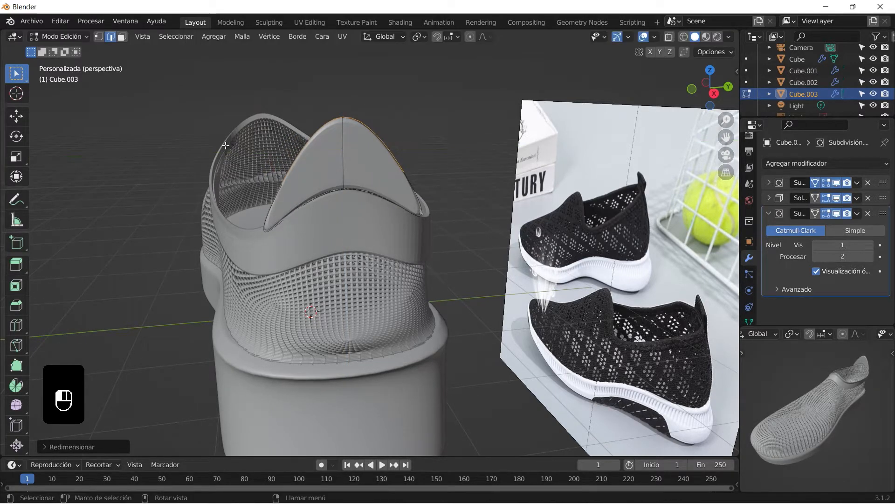
Step: Flatten the heel tab's upper edge along Z, raise it along Z and flatten it further
key("s")
key("z")
left_click(296, 104)
key("g")
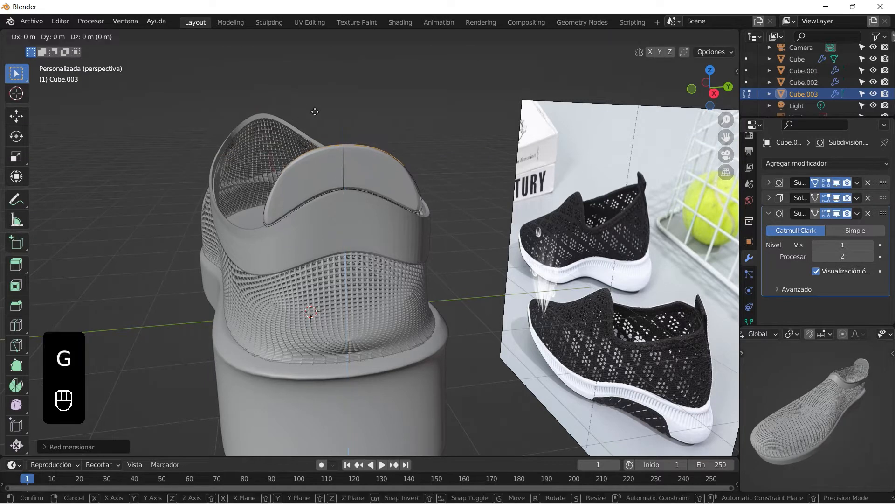
key("z")
left_click(307, 79)
key("s")
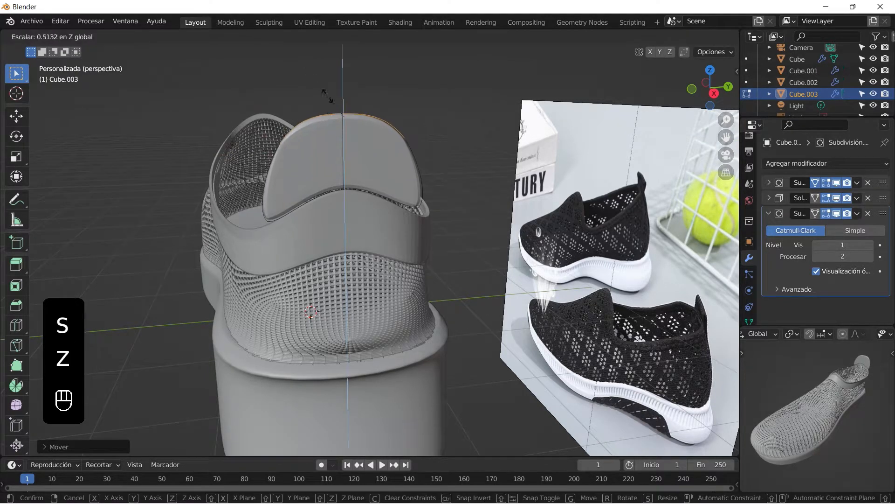
left_click(342, 88)
Step: Narrow the heel tab's upper edge again along Y and fine-tune its scale into a rounded tip
key("s")
key("y")
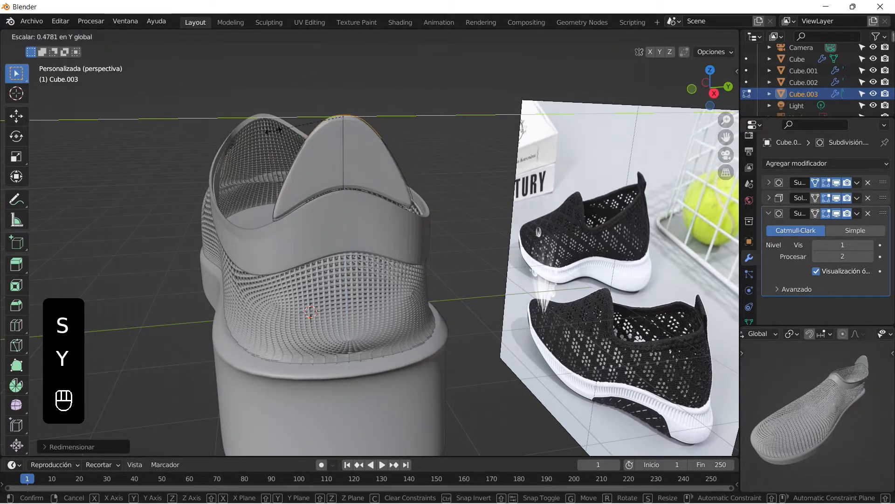
left_click(259, 130)
key("s")
key("z")
left_click(299, 368)
key("s")
left_click(329, 183)
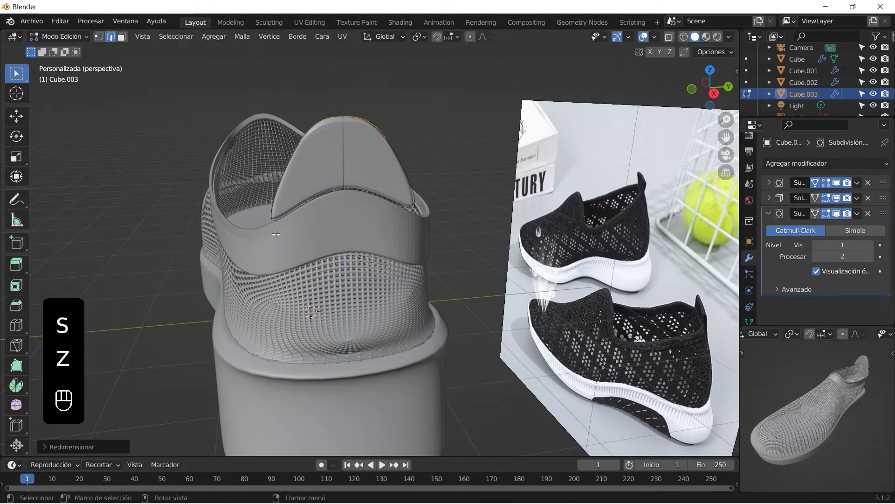
Step: Return to Object Mode and lower the heel tab slightly along Z onto the rim
key("Tab")
key("g")
key("z")
left_click(323, 144)
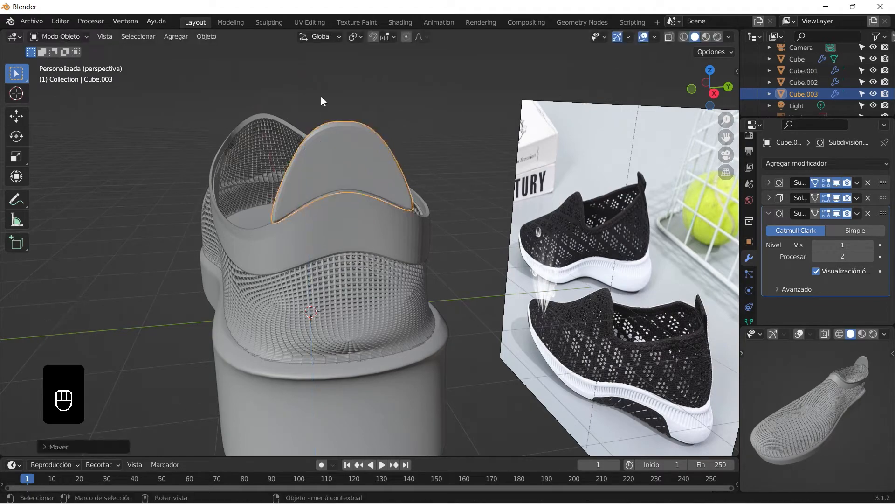
Step: Set the transform pivot to Elemento activo and try rotating the heel tab in a side view
middle_click_drag(321, 96, 393, 179)
left_click(393, 179)
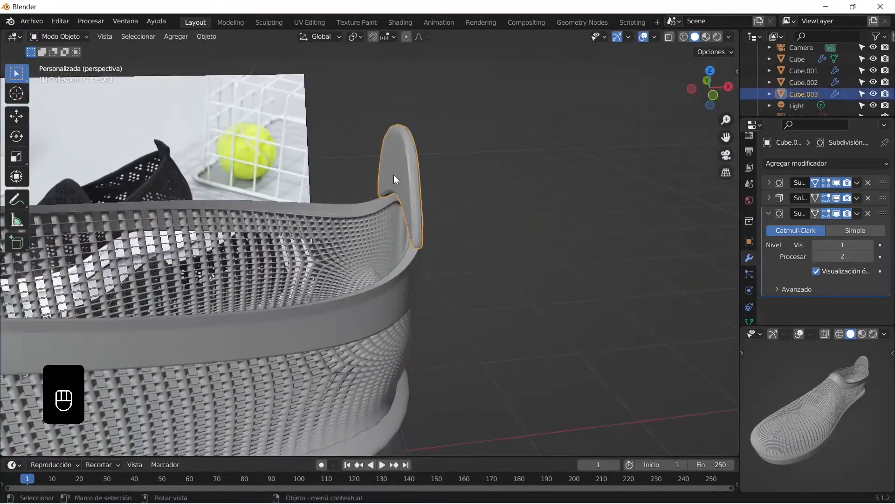
key("r")
key("y")
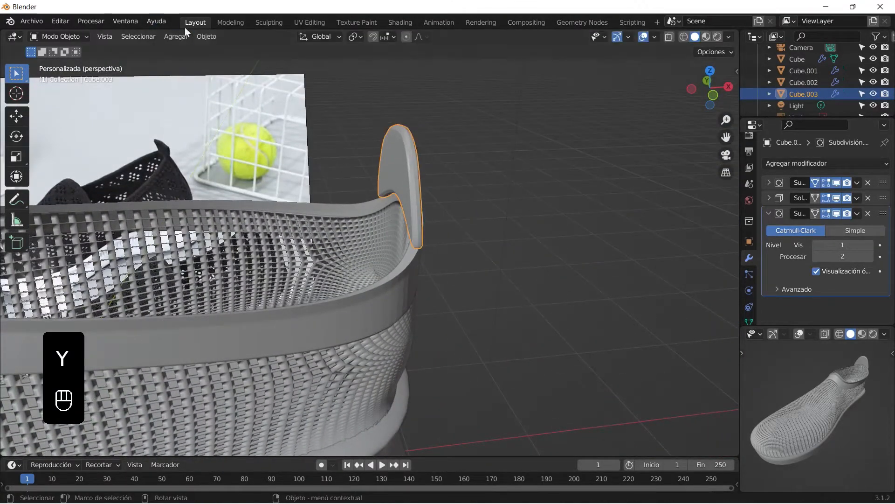
left_click(207, 37)
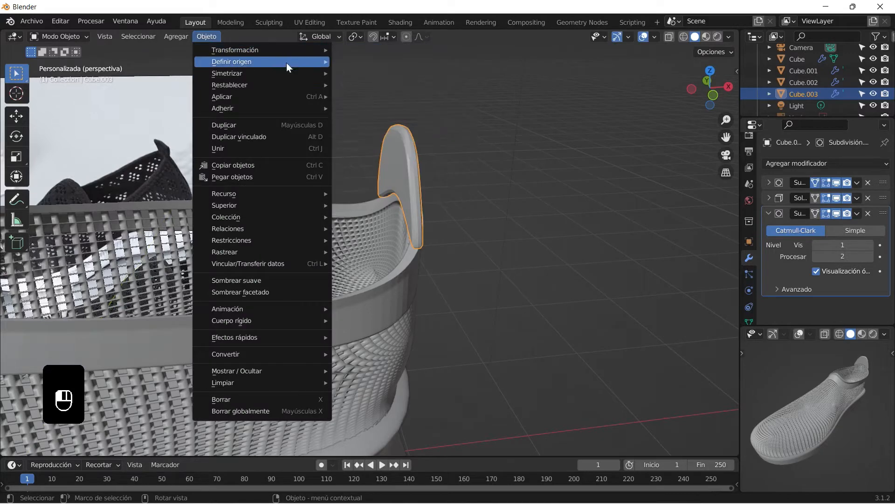
left_click(356, 37)
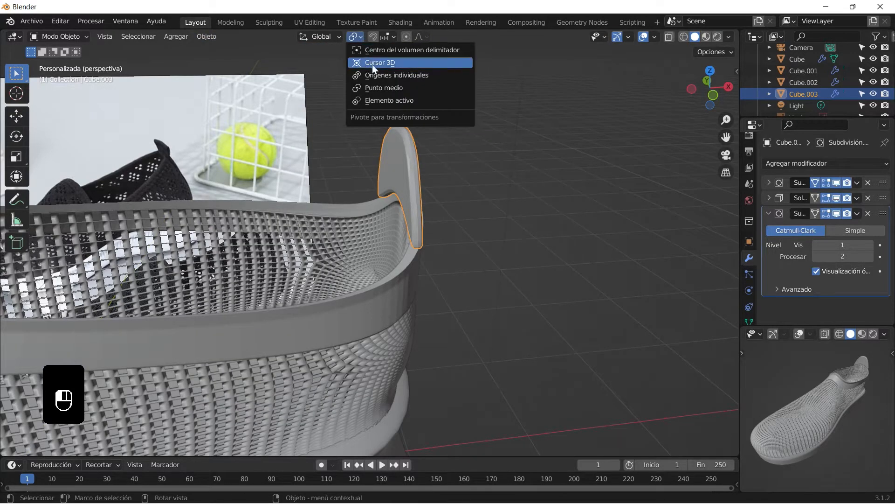
left_click(393, 102)
key("r")
right_click(334, 148)
Step: Set the heel tab's origin to its geometry and rotate the tab slightly around it
left_click(203, 37)
left_click(380, 75)
key("r")
left_click(342, 156)
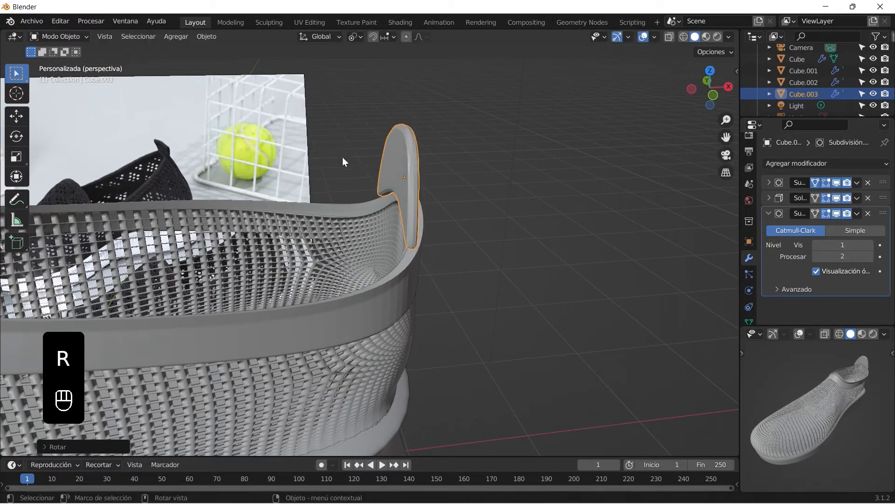
Step: Move the heel tab outward along X to the back of the rim
key("g")
key("x")
left_click(351, 130)
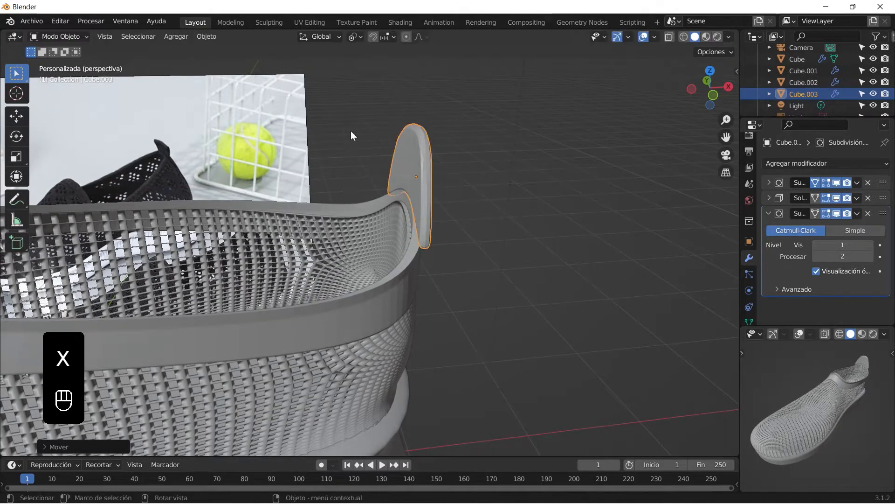
Step: Rotate the heel tab slightly around the Y axis to align it with the back of the rim
key("r")
key("x")
key("y")
left_click(368, 125)
middle_click_drag(368, 125, 291, 152)
left_click(320, 144)
Step: Scale the heel tab along Y to fit the width of the heel rim
key("s")
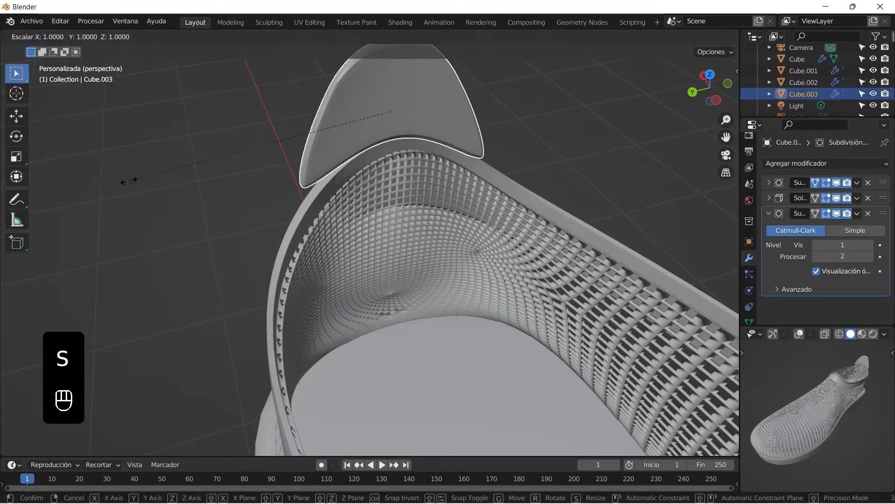
key("y")
left_click(179, 180)
left_click(187, 180)
Step: In Edit Mode, select one lower corner of the heel tab and move it inward along X toward the rim
middle_click_drag(188, 180, 340, 138)
middle_click_drag(470, 138, 499, 135)
left_click(266, 111)
middle_click_drag(259, 122, 370, 316, "shift")
key("Tab")
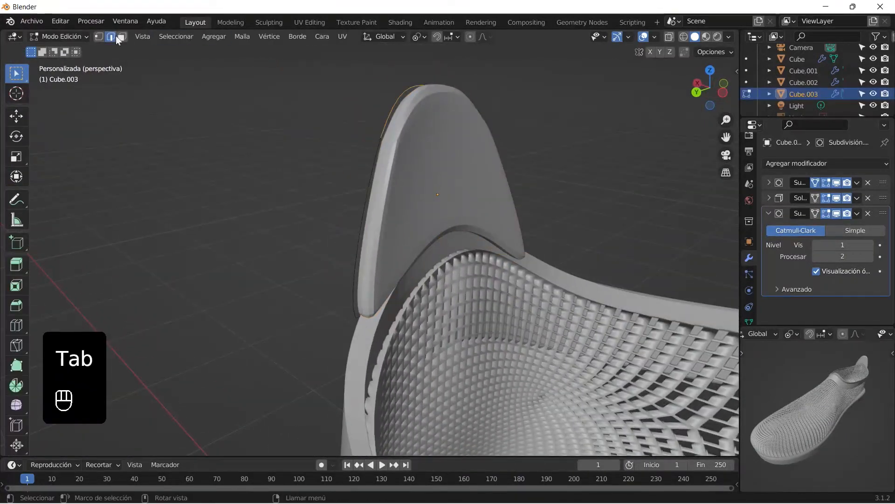
left_click_drag(305, 265, 359, 352)
key("g")
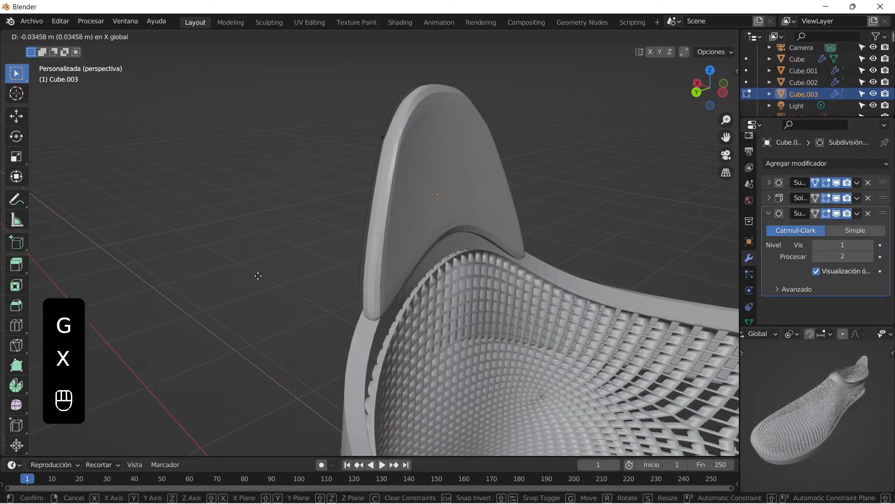
left_click(258, 275)
Step: Adjust the tab's lower corner again along X against the rim and return to Object Mode
middle_click_drag(258, 276, 524, 247)
middle_click_drag(428, 367, 424, 310)
key("g")
key("x")
left_click(255, 315)
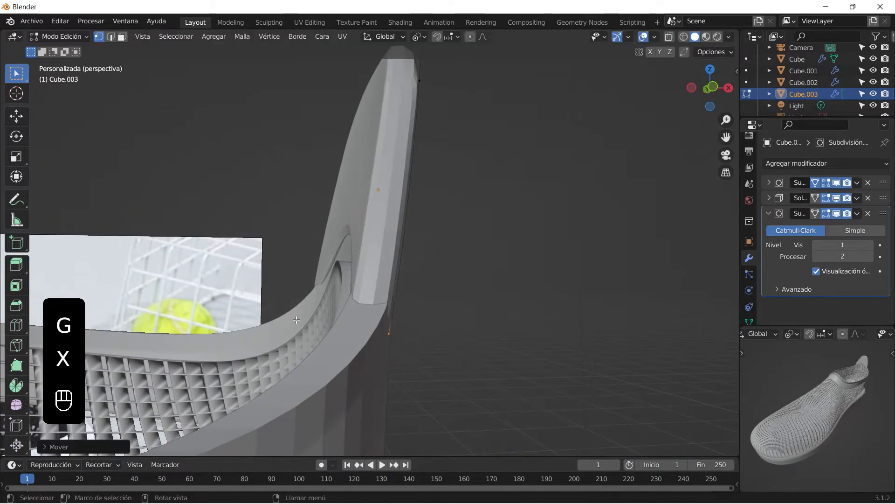
key("Tab")
Step: Enter Edit Mode on the sole and select the horizontal edge loop running around the middle of its side
scroll(426, 331, "down", 8)
middle_click_drag(378, 305, 420, 327)
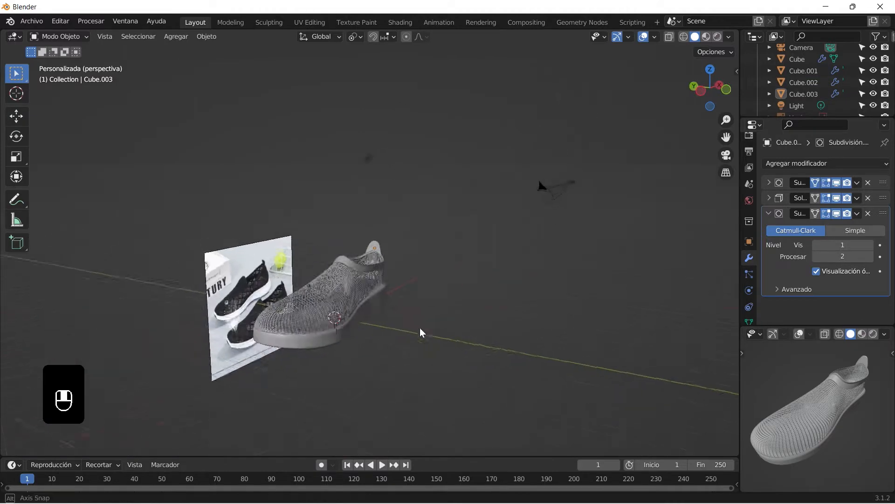
scroll(407, 332, "up", 4)
middle_click_drag(332, 351, 344, 314)
middle_click_drag(286, 317, 513, 261)
left_click(341, 323)
key("Tab")
scroll(345, 352, "up", 1)
scroll(513, 261, "up", 1)
left_click(391, 297, "alt")
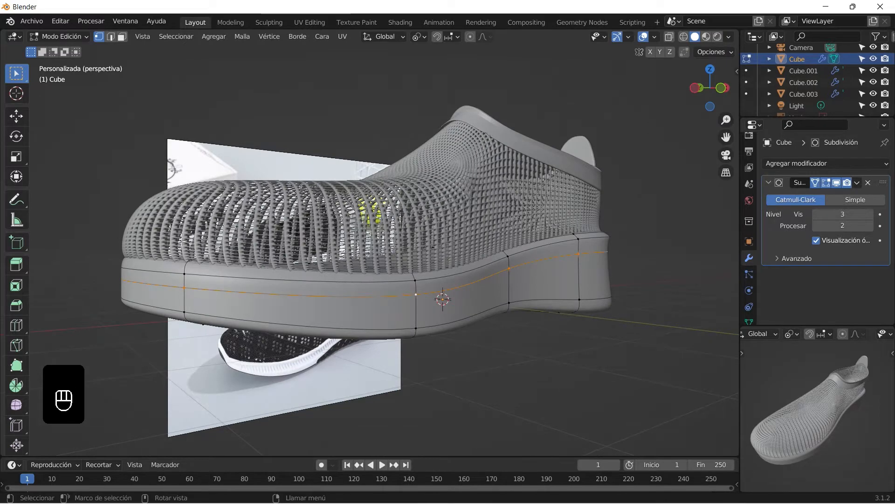
Step: Try shrinking the sole's middle edge loop with Z locked and shifting it along X, and undo both changes
key("s")
key("shift+z")
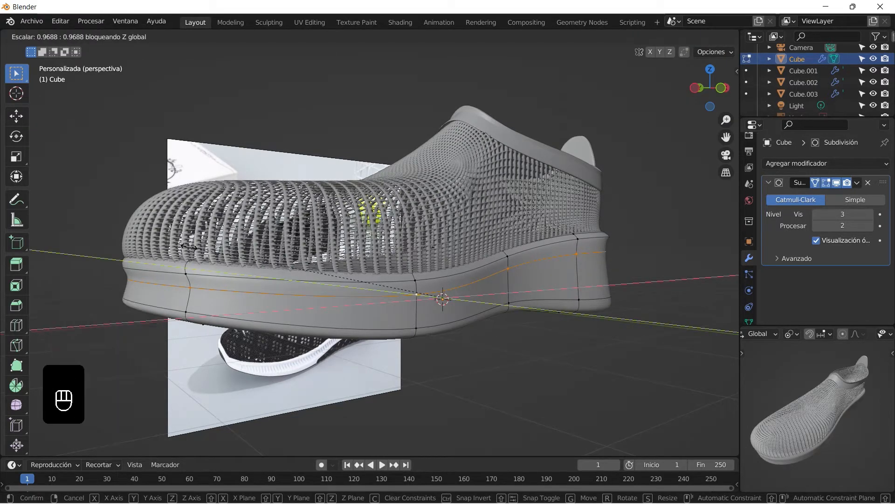
left_click(298, 270)
key("g")
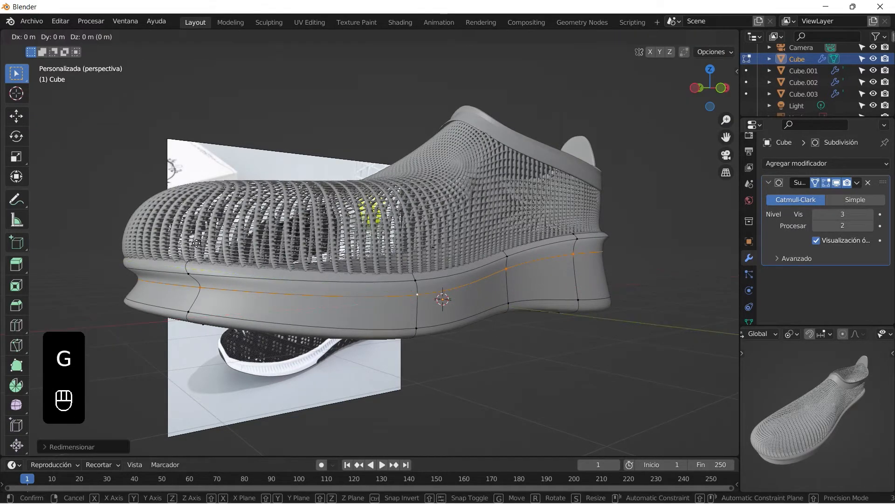
key("y")
key("x")
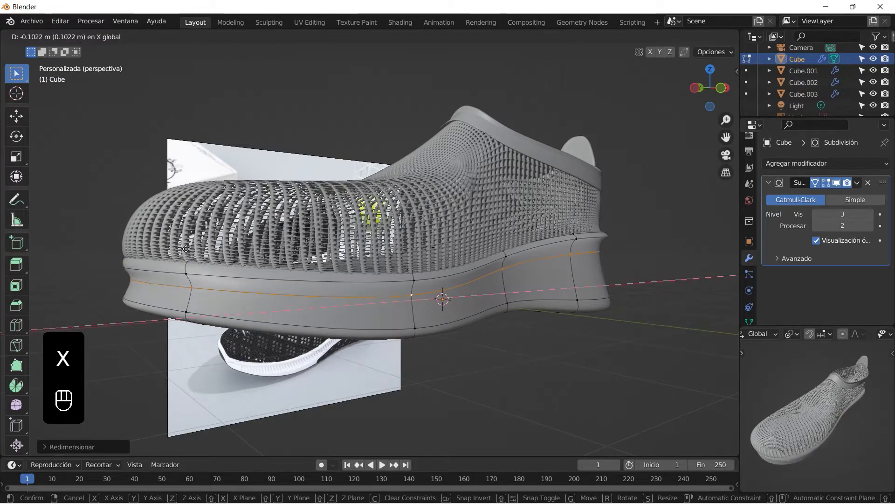
left_click(181, 251)
middle_click_drag(182, 252, 448, 267)
key("ctrl+z")
key("ctrl+z")
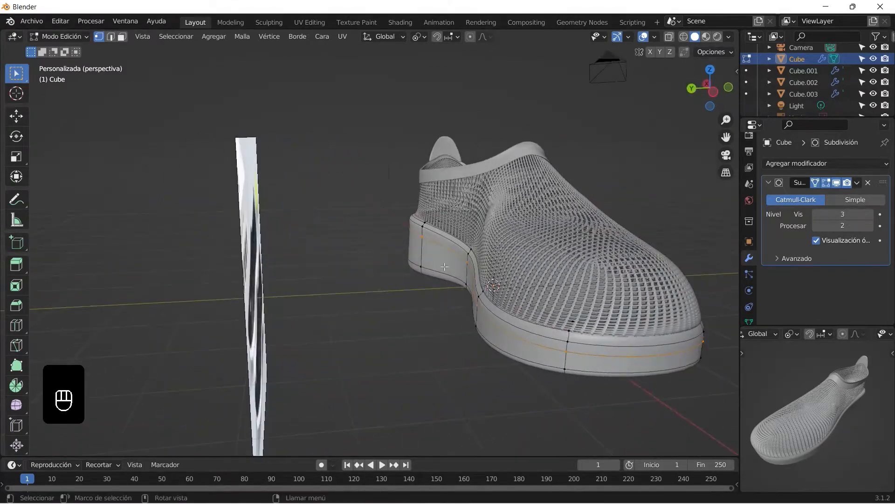
Step: Scale the sole's middle edge loop slightly inward along Y and shift it along Y
key("s")
key("y")
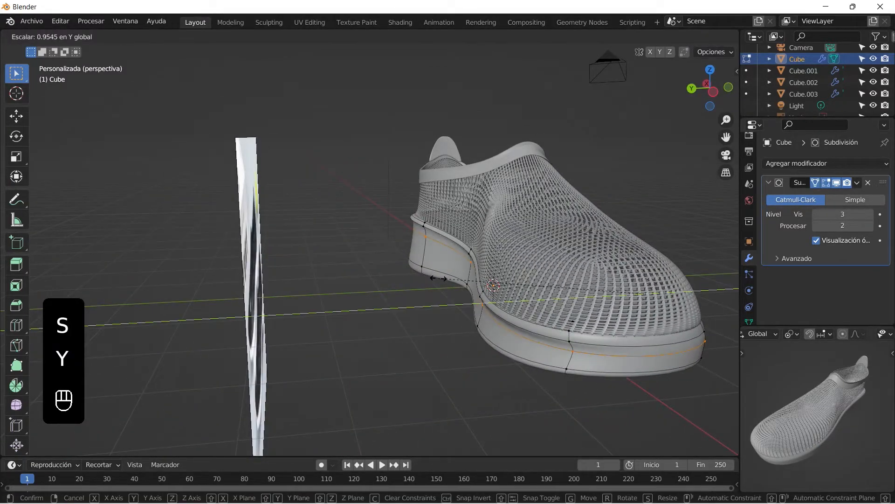
left_click(441, 281)
middle_click_drag(441, 281, 560, 262)
key("g")
key("y")
left_click(536, 241)
Step: Move the toe section of the sole's middle edge loop along Y and return to Object Mode
middle_click_drag(389, 281, 423, 285)
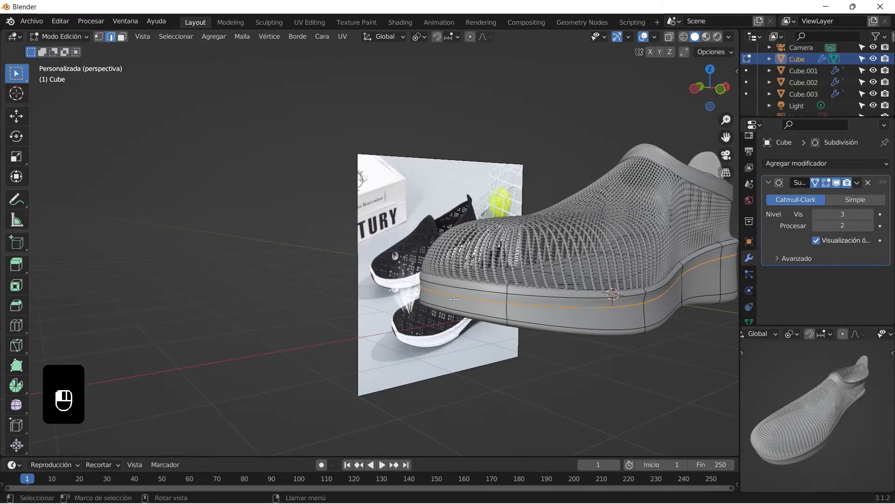
key("g")
key("y")
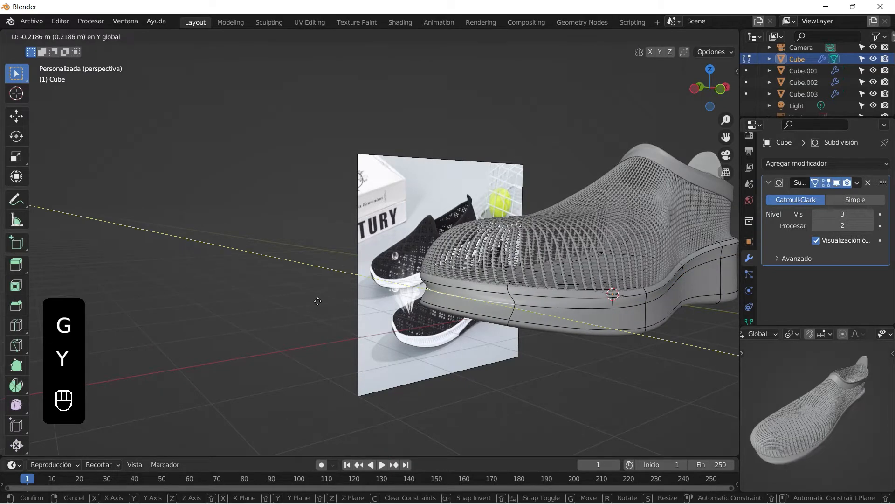
left_click(310, 306)
middle_click_drag(310, 305, 506, 320)
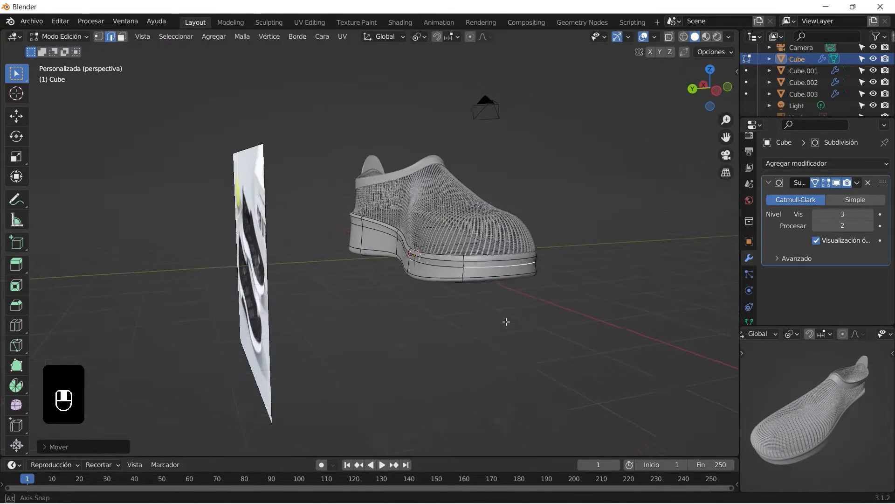
key("Tab")
Step: Add a loop cut around the sole's side, slide it close to the bottom edge, and return to Object Mode
middle_click_drag(594, 354, 428, 222)
scroll(398, 286, "up", 3)
mouse_move(485, 236)
middle_mouse_down()
mouse_move(467, 222)
mouse_move(504, 241)
mouse_move(495, 247)
middle_mouse_up()
left_click(505, 242)
key("Tab")
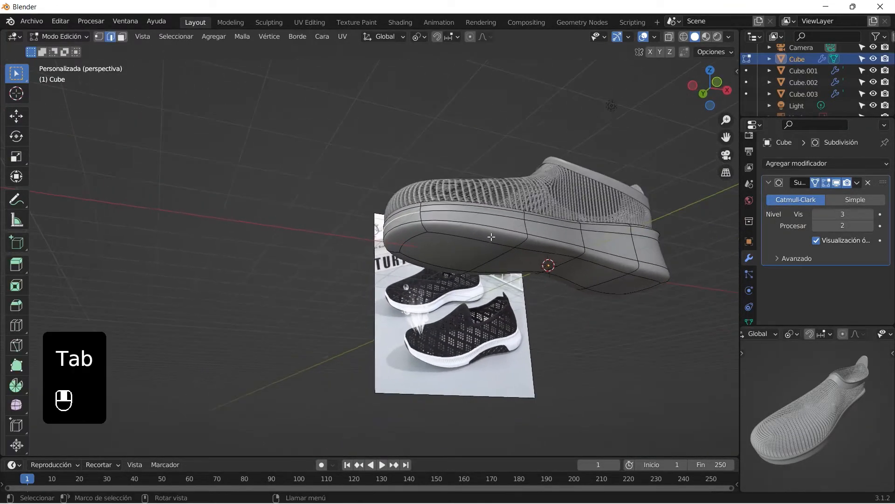
scroll(485, 237, "up", 3)
key("ctrl+y")
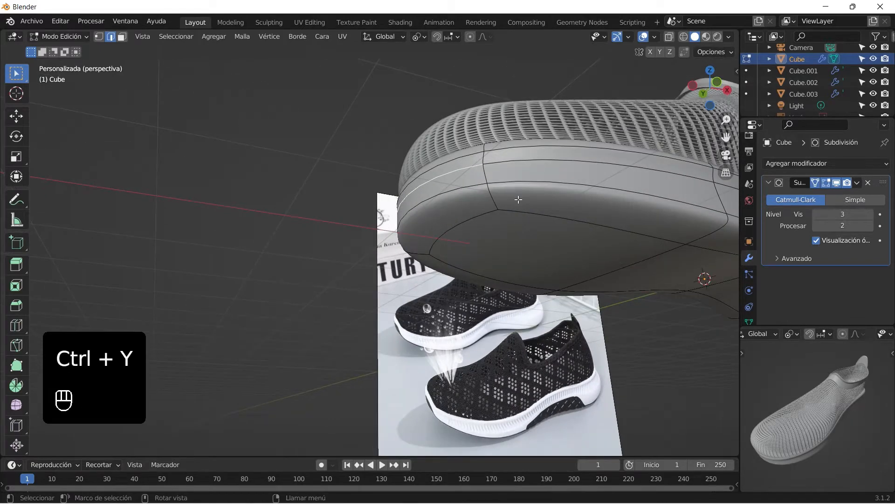
scroll(514, 198, "down", 3)
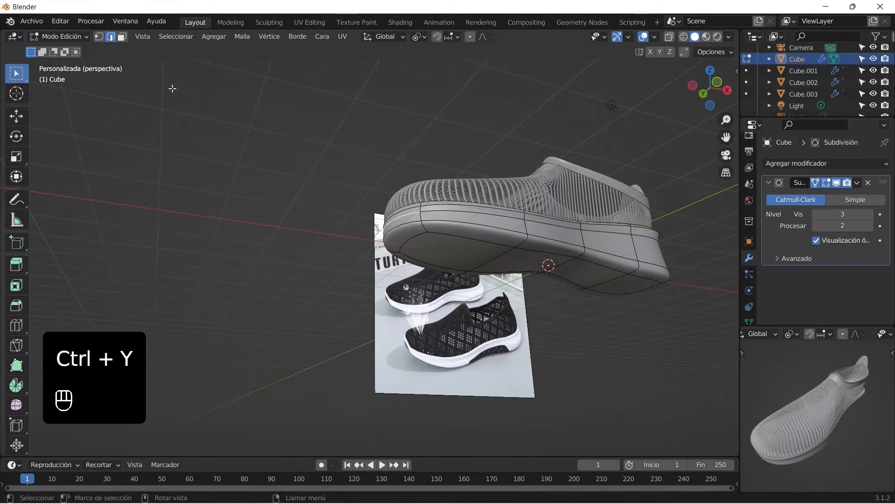
key("ctrl+r")
left_click(522, 240)
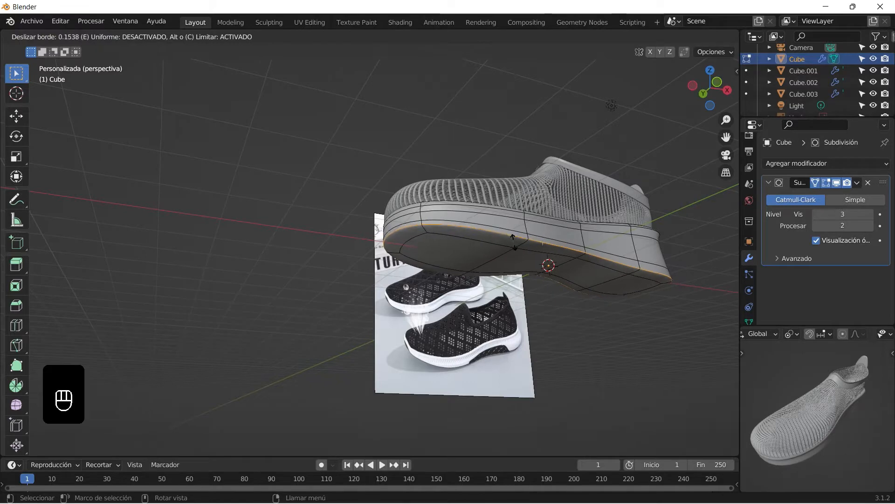
left_click(510, 242)
key("Tab")
Step: Collapse the sole's Simple Deform settings and raise its front toe edge about 0.18 m along Z using proportional editing
middle_click_drag(547, 262, 495, 278)
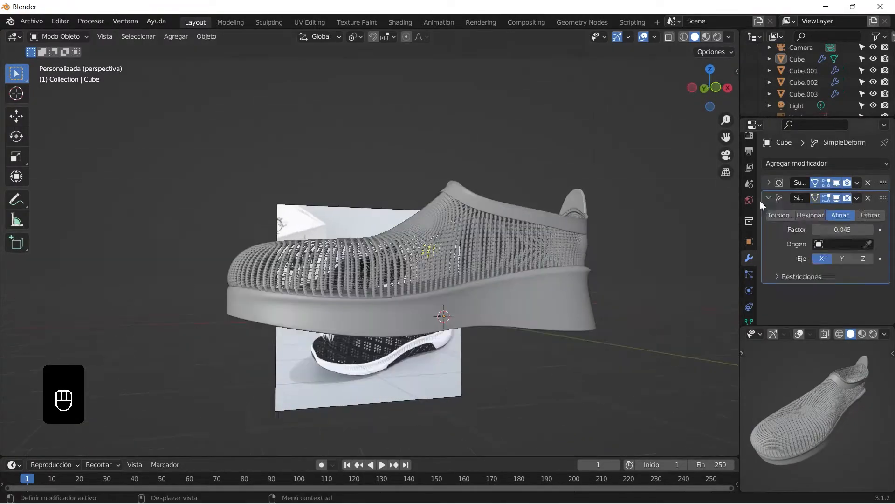
left_click(769, 198)
key("Tab")
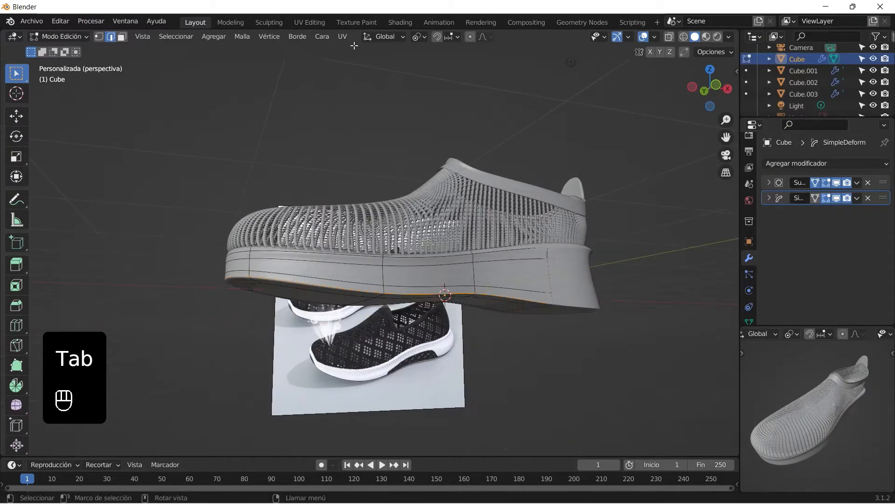
left_click(100, 37)
middle_click_drag(261, 354, 302, 369)
middle_click_drag(309, 267, 367, 262)
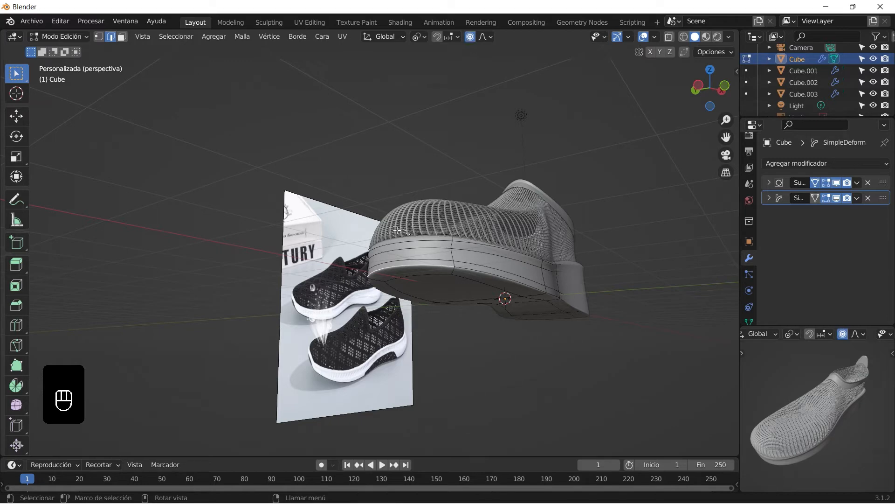
key("g")
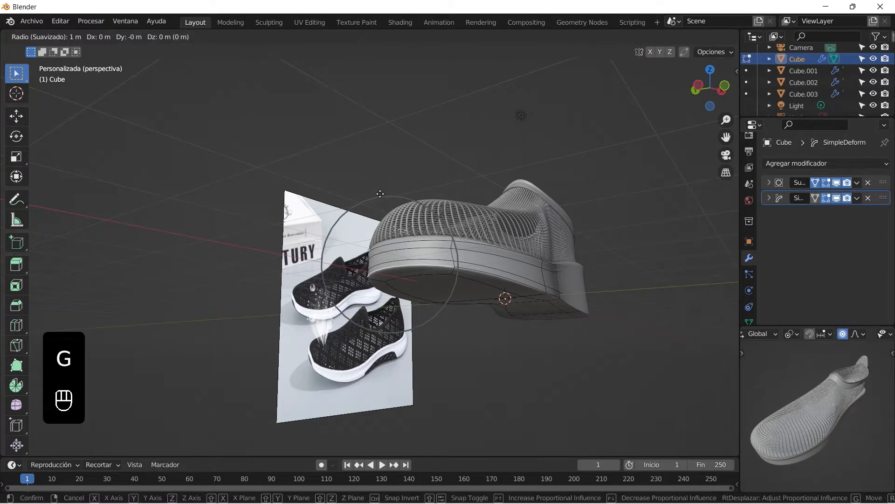
key("z")
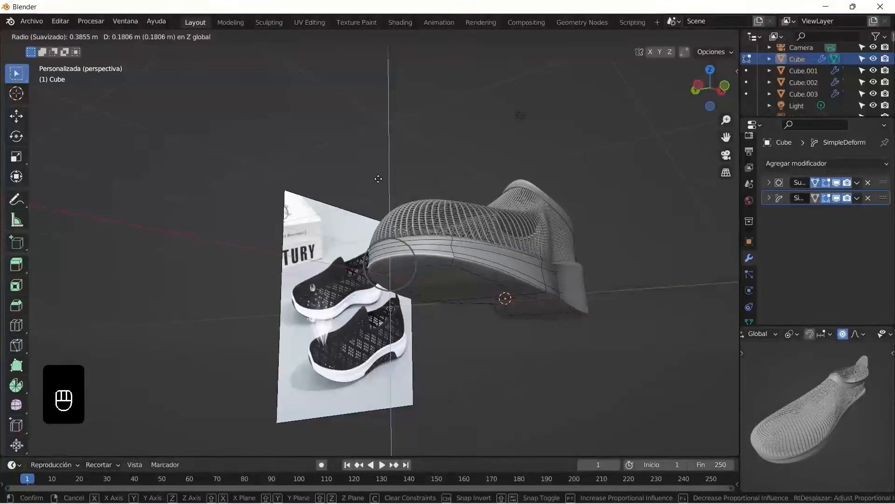
left_click(377, 178)
Step: In the front view, lower the sole's toe edge about 0.10 m along Z with proportional editing
key("KP_3")
key("KP_1")
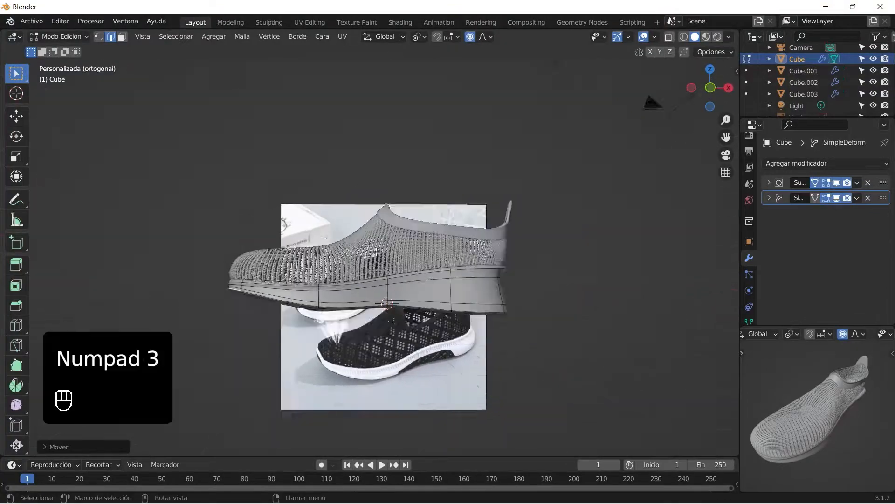
key("g")
key("z")
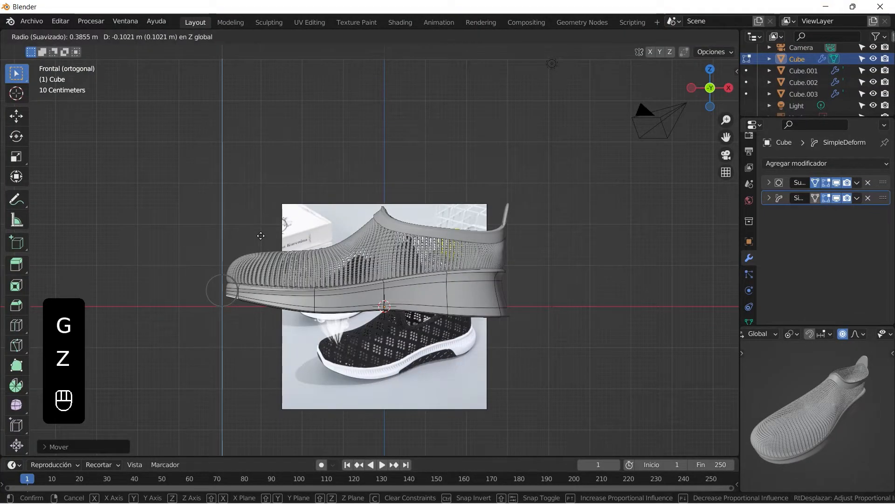
left_click(261, 236)
Step: Raise the sole's bottom heel edge about 0.27 m along Z in the front view and return to Object Mode
middle_click_drag(396, 316, 490, 299)
key("Tab")
key("Tab")
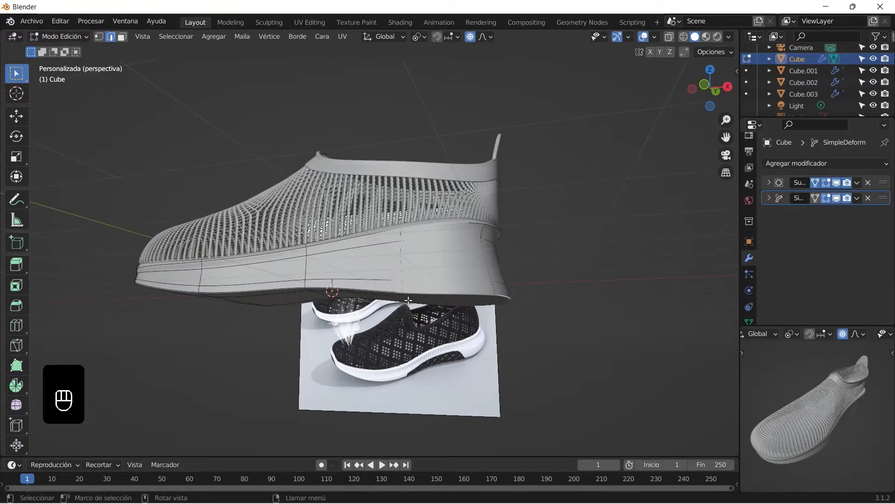
key("KP_1")
key("g")
key("z")
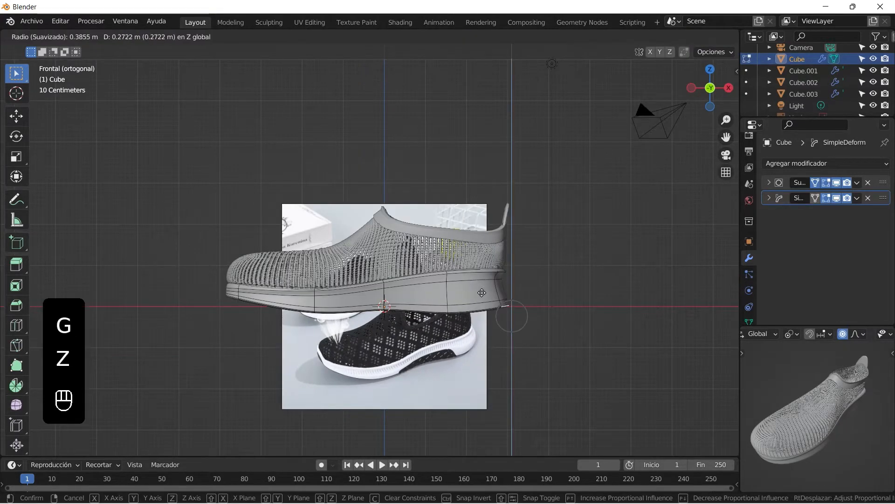
left_click(483, 294)
key("Tab")
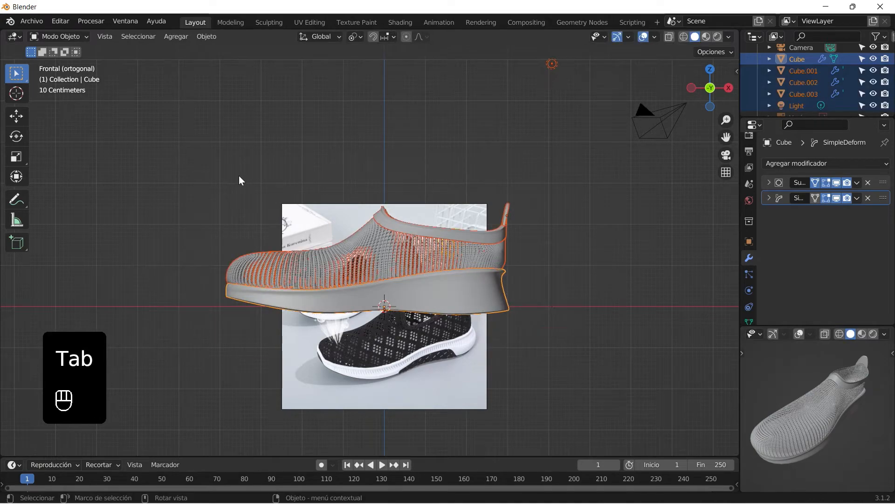
Step: Rotate all the shoe parts together slightly in the front view and raise them along Z
key("r")
left_click(306, 190)
key("g")
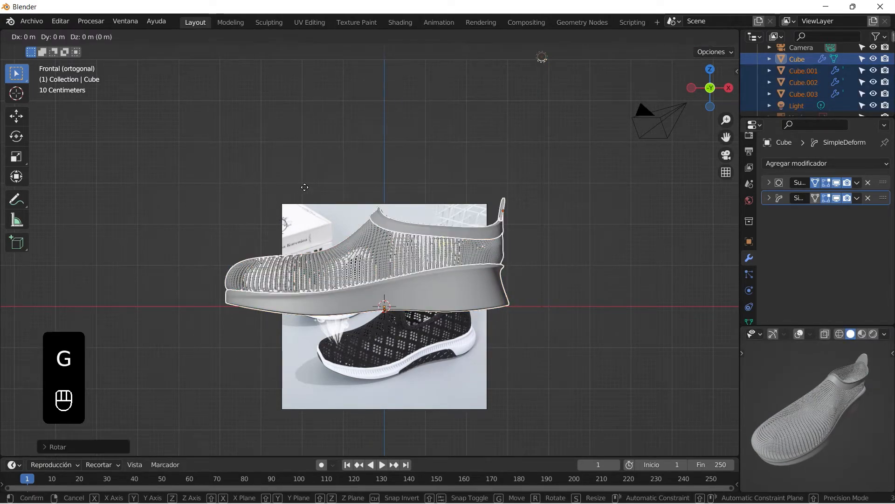
key("z")
left_click(301, 181)
key("g")
key("z")
left_click(280, 169)
Step: In the top view, duplicate the sole, upper and rim along Y to place a second shoe beside the first
middle_click_drag(276, 170, 454, 267)
key("KP_7")
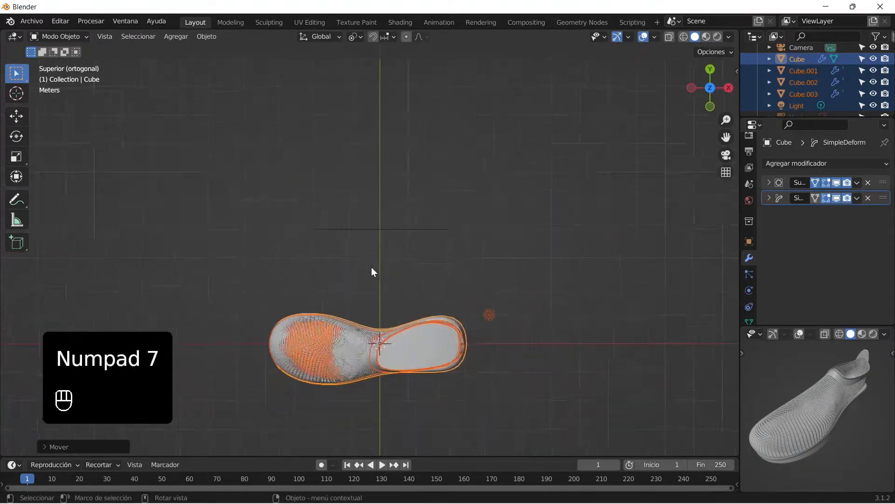
left_click_drag(436, 384, 324, 318)
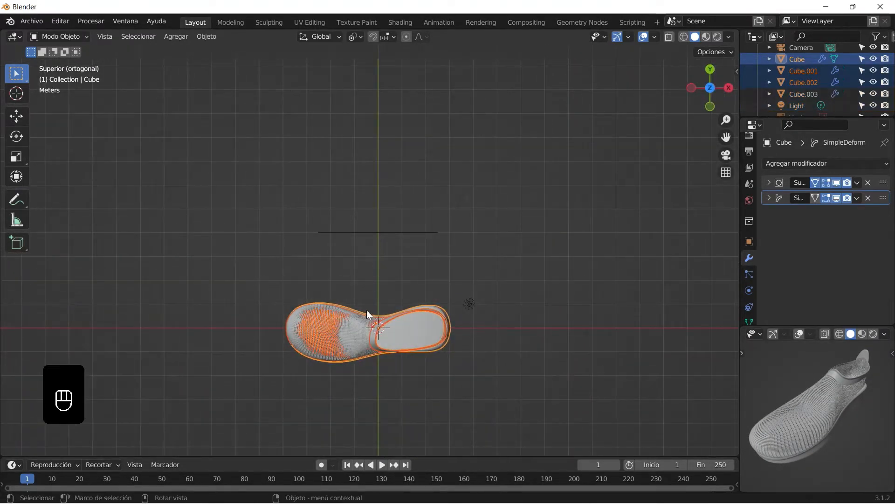
key("shift+d")
key("y")
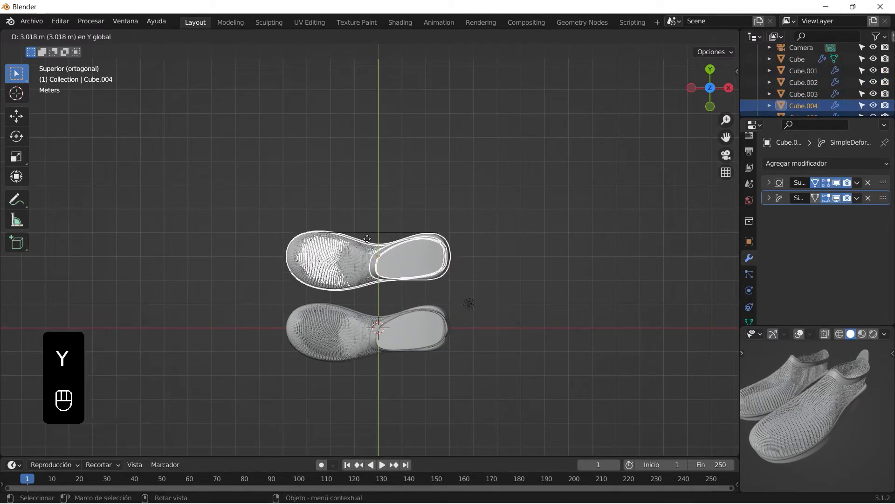
left_click(356, 212)
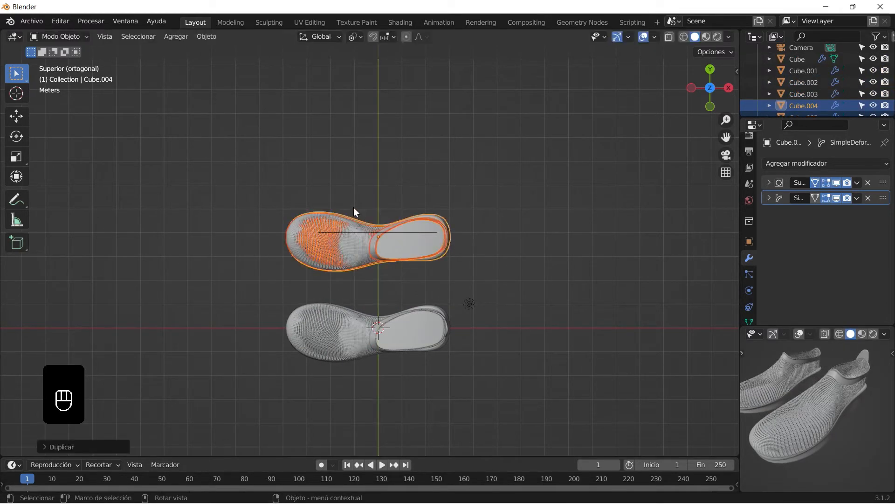
Step: Mirror the duplicated shoe by scaling it by -1 along Y
key("s")
key("y")
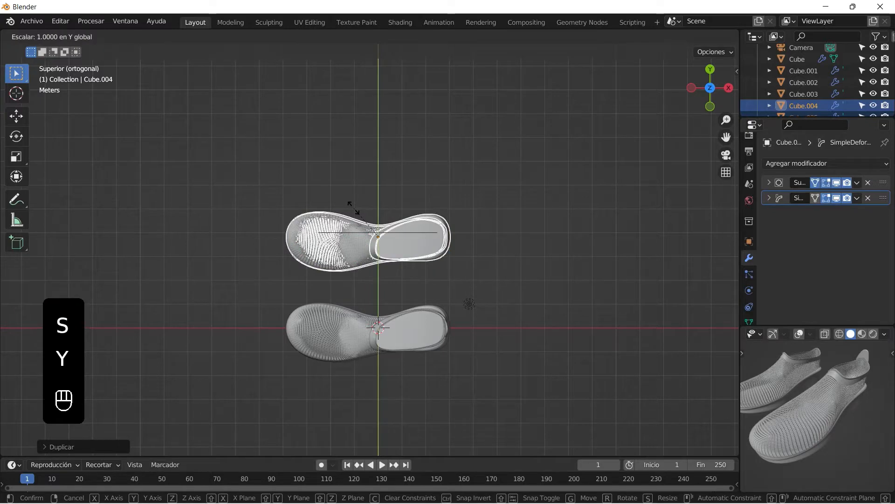
key("KP_Subtract")
key("KP_1")
key("Return")
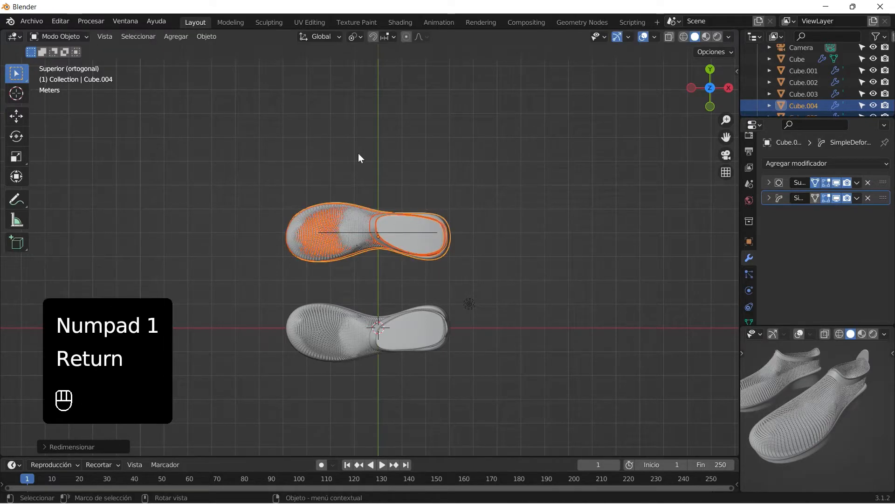
Step: Move the mirrored shoe along Y closer to the first, and shift both shoes along Y to centre the pair on the origin
key("g")
key("y")
left_click(360, 180)
left_click_drag(456, 394, 236, 180)
key("g")
key("y")
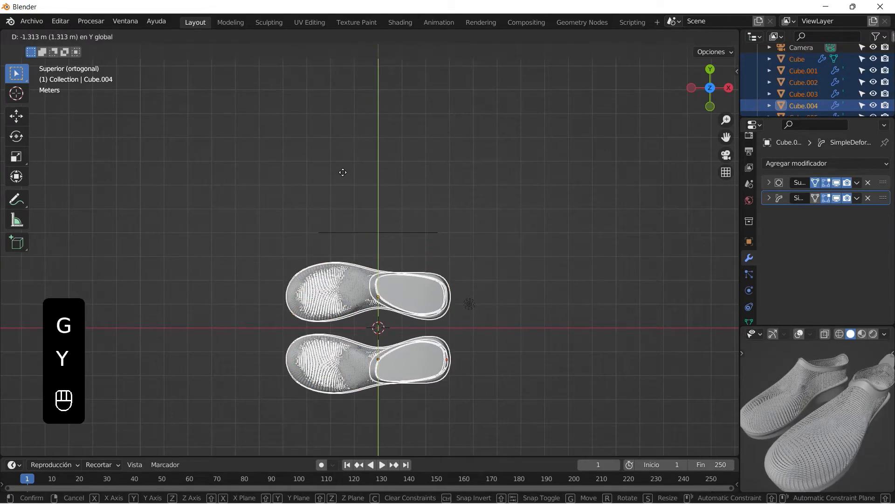
left_click(343, 170)
Step: Examine the finished pair of shoes from the front and from above
middle_click_drag(259, 350, 369, 256)
left_click(279, 322)
middle_click_drag(279, 321, 350, 315)
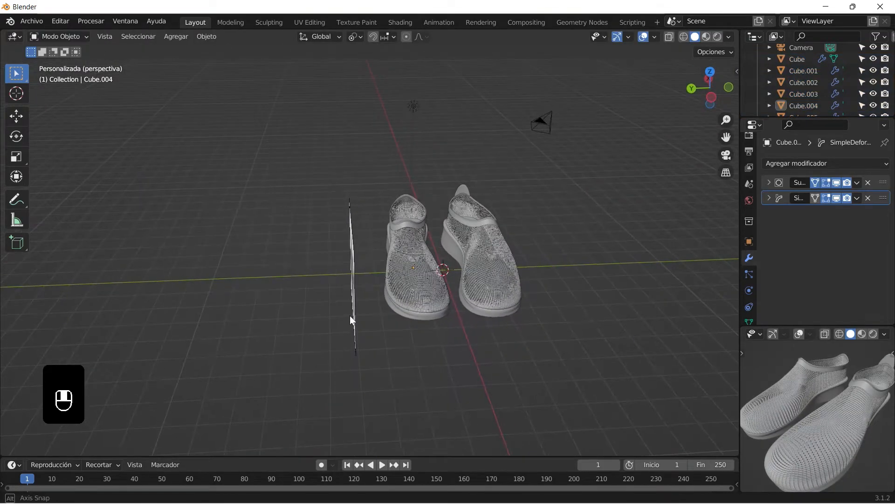
middle_click_drag(804, 383, 802, 397, "ctrl")
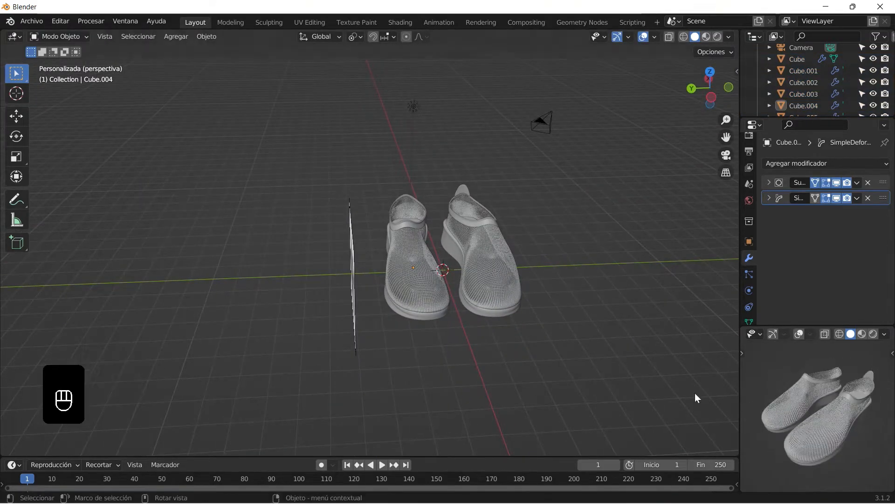
scroll(465, 269, "up", 3)
middle_click_drag(527, 293, 496, 298)
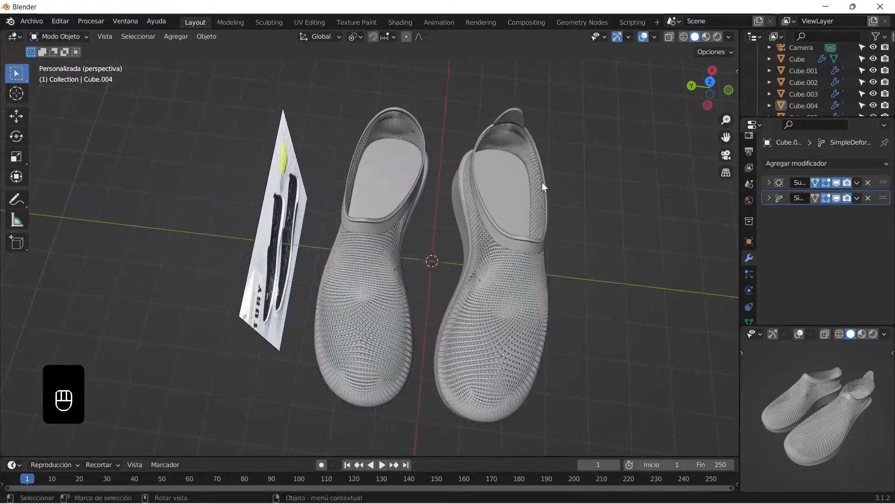
middle_click_drag(568, 167, 480, 400)
scroll(479, 400, "down", 3)
Step: Move all parts of both shoes into a new collection named "Zapatos 1"
left_click_drag(529, 380, 350, 135)
left_click_drag(508, 381, 337, 176)
key("m")
left_click(405, 186)
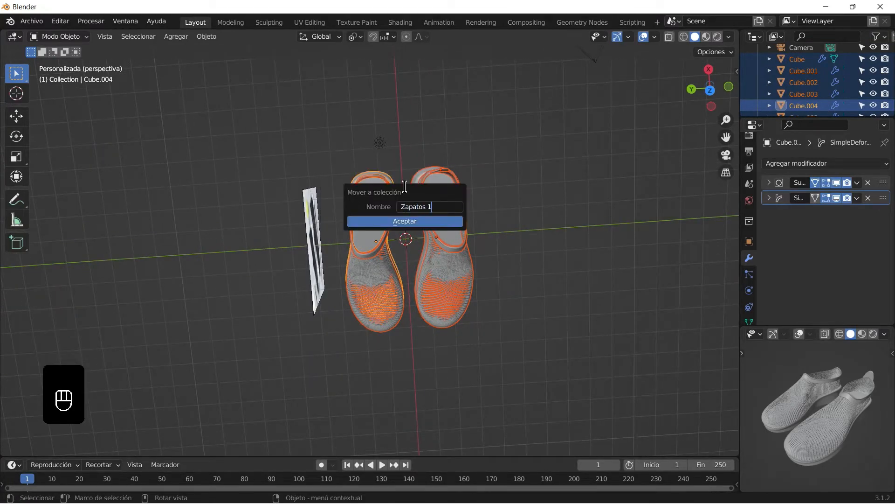
left_click(406, 221)
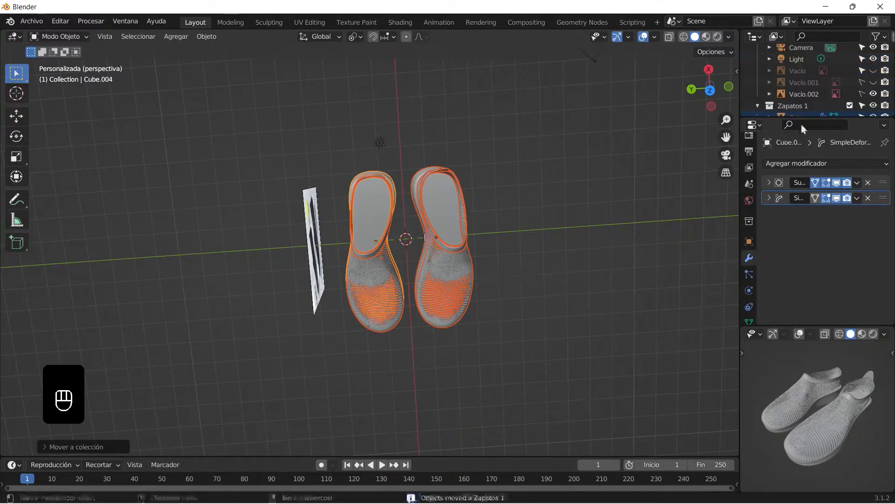
Step: Hide the Zapatos 1 collection and the Vacío.002 reference, and show the Vacío.001 reference image of the lace-up shoes
middle_click_drag(326, 256, 351, 189)
middle_click_drag(480, 191, 573, 164)
left_click(873, 105)
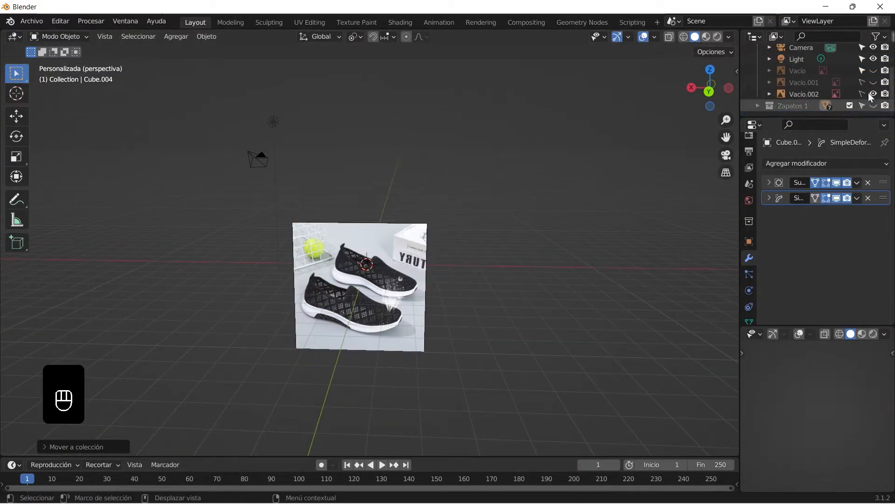
middle_click_drag(463, 285, 559, 196)
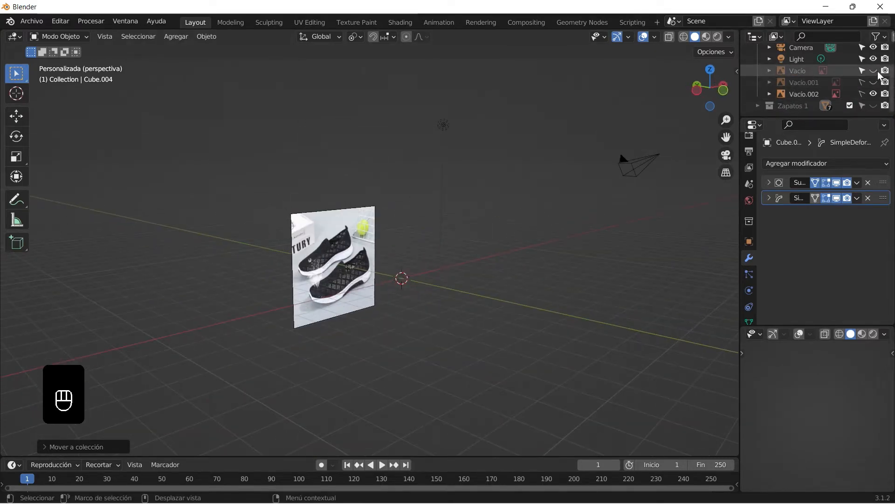
left_click(874, 95)
left_click(873, 83)
scroll(392, 268, "down", 3)
scroll(392, 267, "up", 9)
middle_click_drag(389, 322, 364, 302)
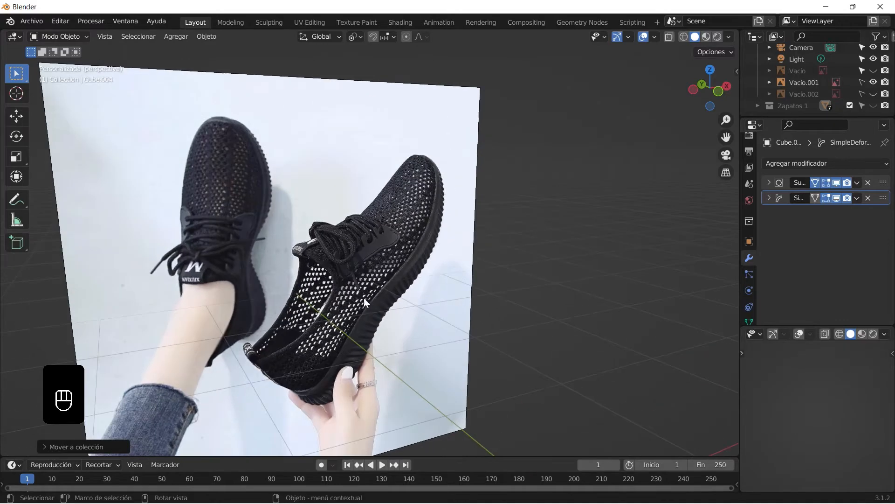
scroll(320, 310, "down", 4)
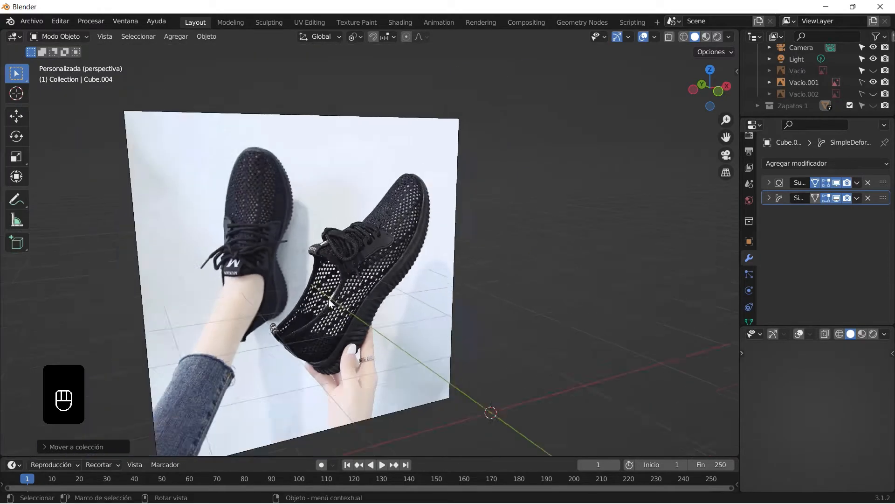
Step: Add a cube mesh at the origin in front of the reference image
middle_click_drag(405, 319, 433, 340)
key("shift+a")
mouse_move(433, 342)
mouse_move(439, 268)
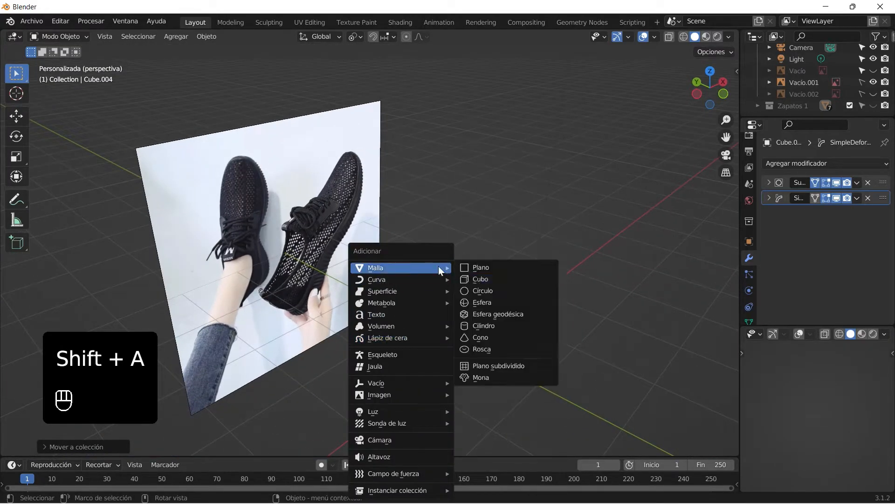
left_click(487, 281)
scroll(474, 349, "down", 2)
scroll(472, 340, "up", 3)
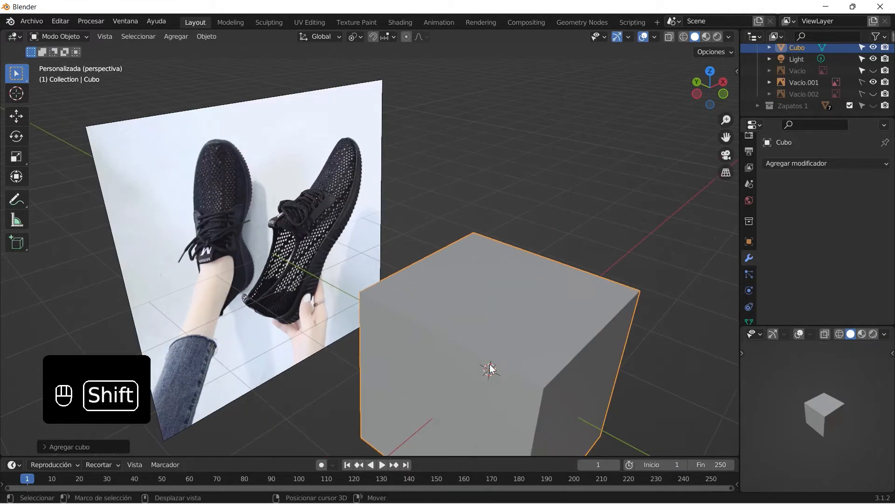
middle_click_drag(490, 364, 445, 251, "shift")
scroll(443, 234, "down", 2)
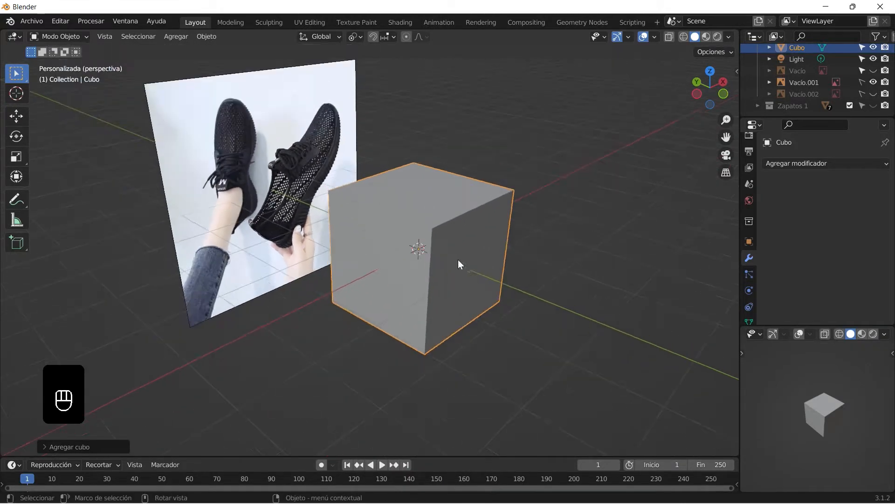
key("g")
left_click(433, 272)
Step: Flatten the cube along Z and stretch it along X into a long, thin sole block
key("s")
key("z")
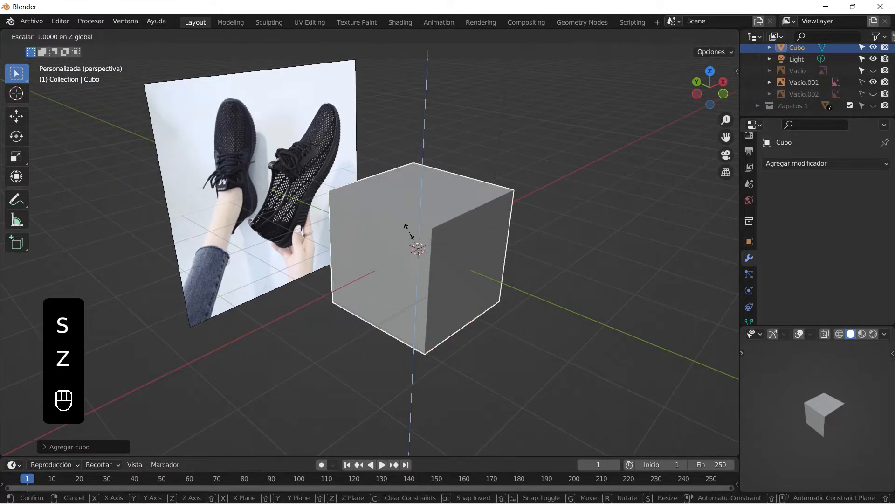
left_click(420, 251)
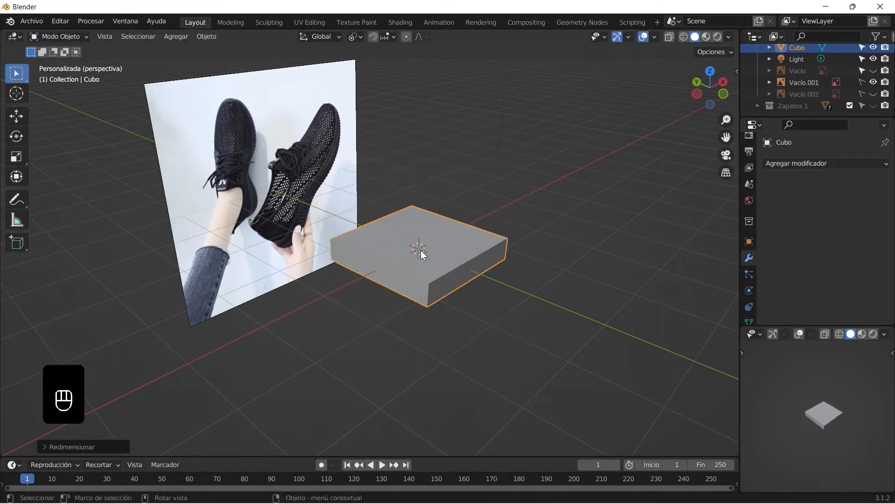
key("s")
key("y")
key("x")
left_click(414, 260)
mouse_move(413, 262)
middle_mouse_down()
mouse_move(427, 247)
mouse_move(426, 259)
middle_mouse_up()
Step: In Edit Mode, add one centred lengthwise loop cut and three evenly spaced crosswise loop cuts to the block
key("Tab")
key("ctrl+r")
left_click(329, 368)
right_click(330, 369)
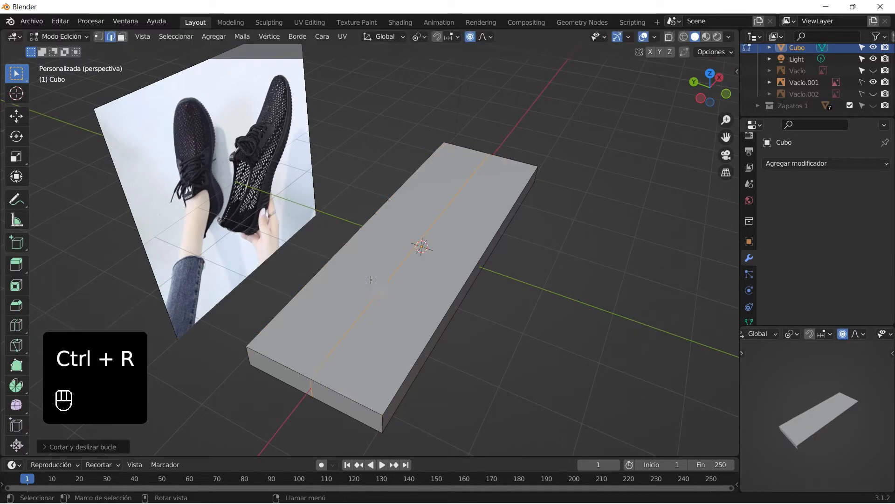
key("ctrl+r")
scroll(374, 281, "up", 5)
scroll(375, 281, "down", 3)
left_click(375, 281)
right_click(375, 282)
Step: In the top view with X-ray on, narrow the block's middle crosswise loop along Y to form the sole's waist
key("KP_7")
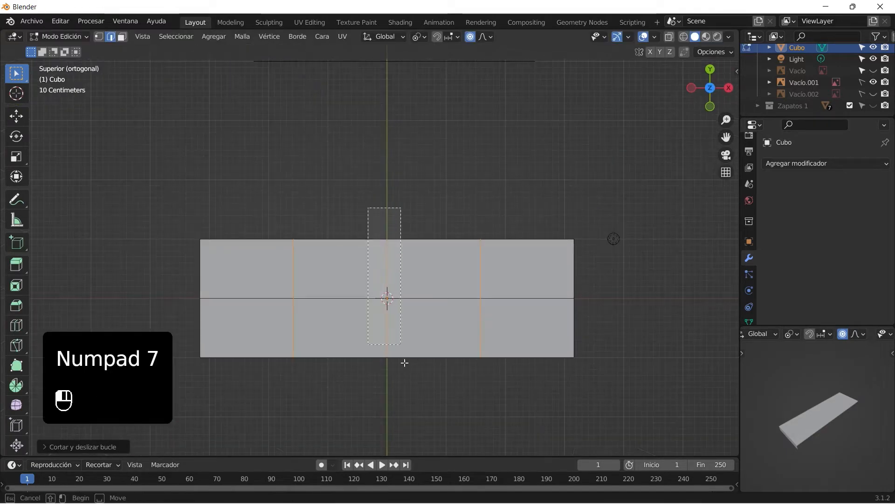
left_click(671, 38)
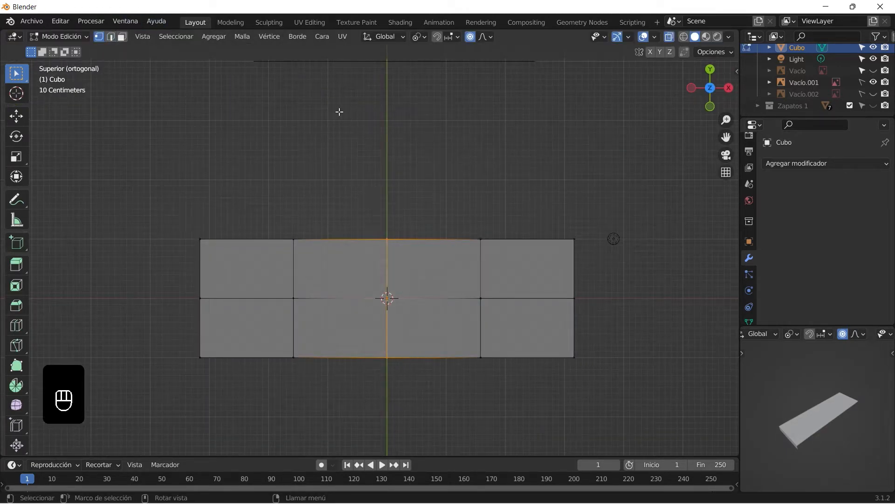
key("s")
key("y")
left_click(380, 228)
Step: Narrow the toe-end and heel-end vertices along Y so both ends of the sole taper
scroll(495, 219, "down", 3)
left_click_drag(222, 195, 288, 359)
key("s")
key("y")
left_click(232, 191)
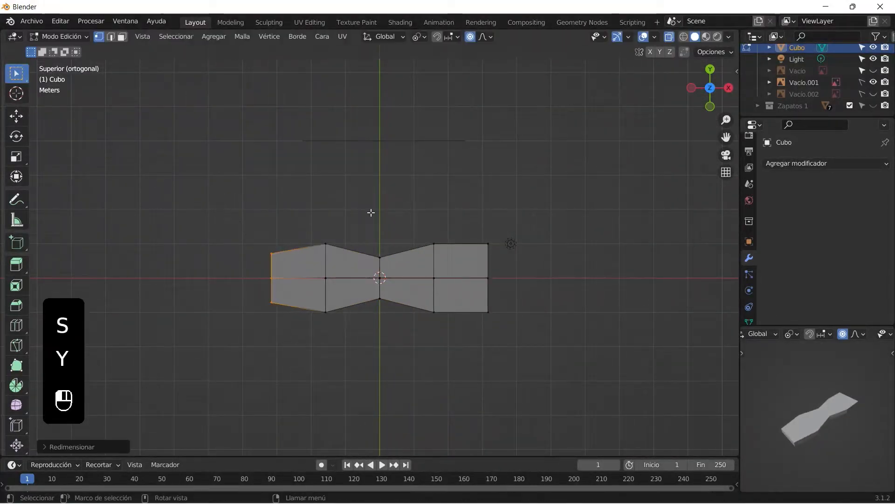
left_click_drag(468, 196, 503, 326)
key("s")
key("y")
left_click(484, 231)
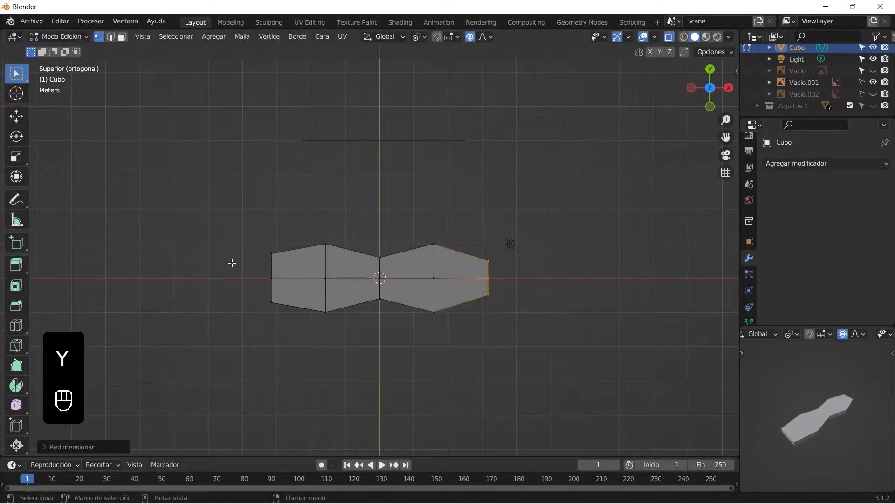
Step: With proportional editing off, pull the toe's centre vertices outward along X and shift the waist vertices about 0.16 m along Y
key("x")
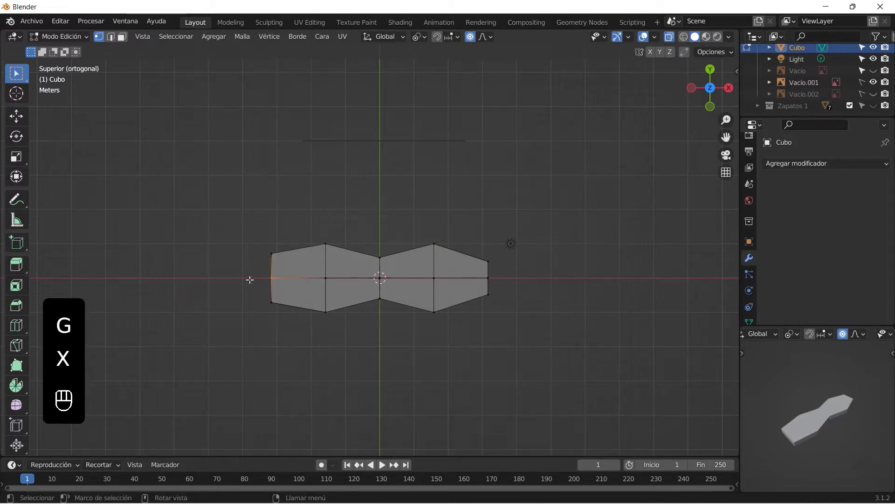
left_click(235, 280)
scroll(385, 267, "up", 2)
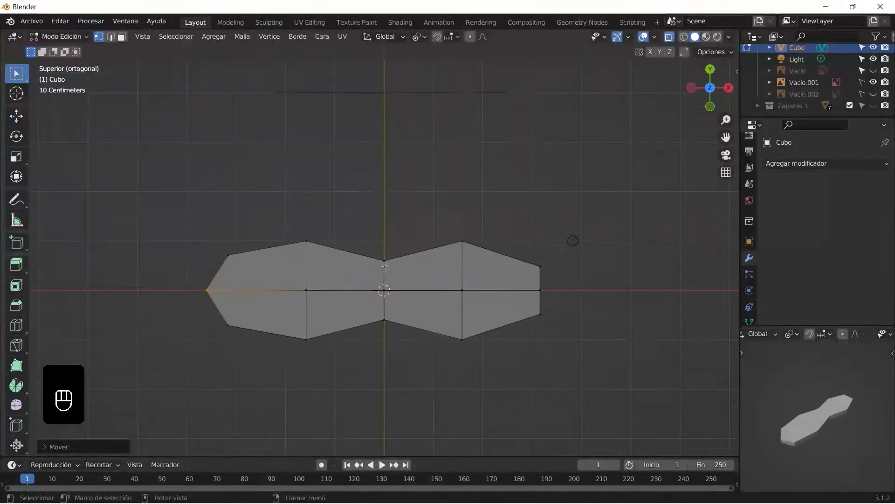
key("g")
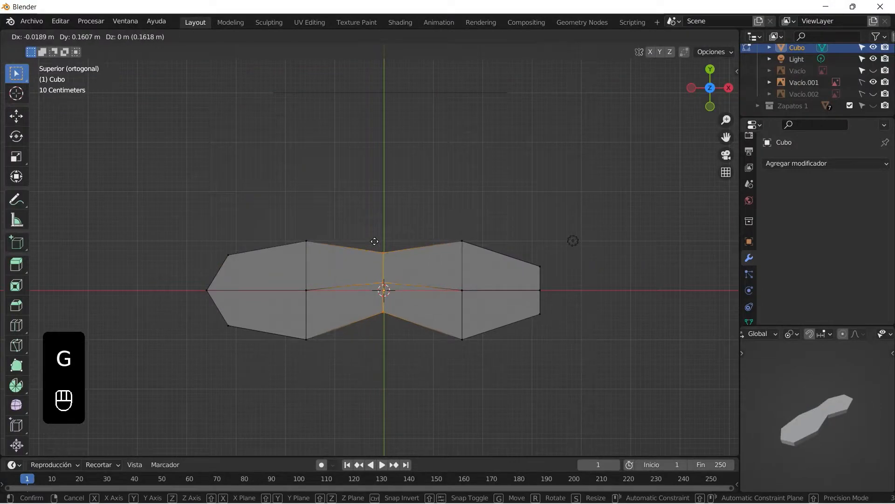
left_click(374, 241)
Step: Scale down the heel section of the sole in the XY plane, keeping its Z thickness
left_click_drag(441, 202, 559, 392)
key("s")
key("shift+z")
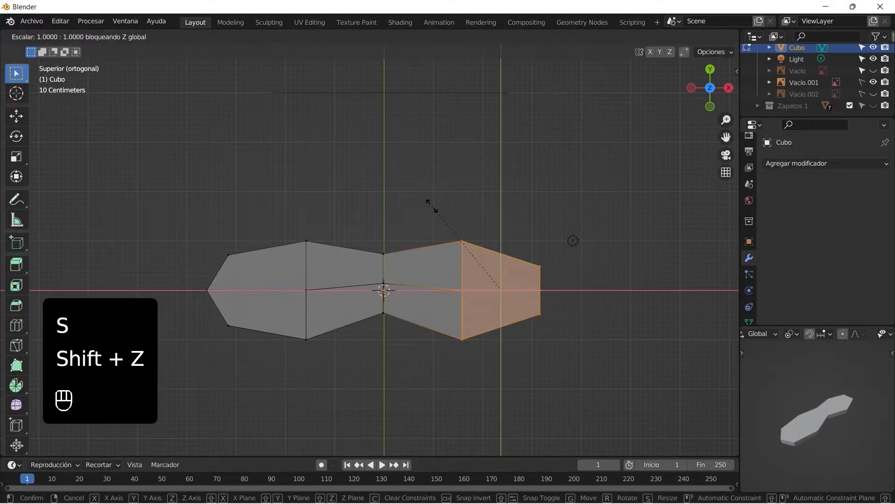
left_click(460, 215)
Step: Widen the crosswise loop at the ball of the foot and the one at the heel along Y
left_click_drag(332, 371, 286, 225)
key("s")
key("y")
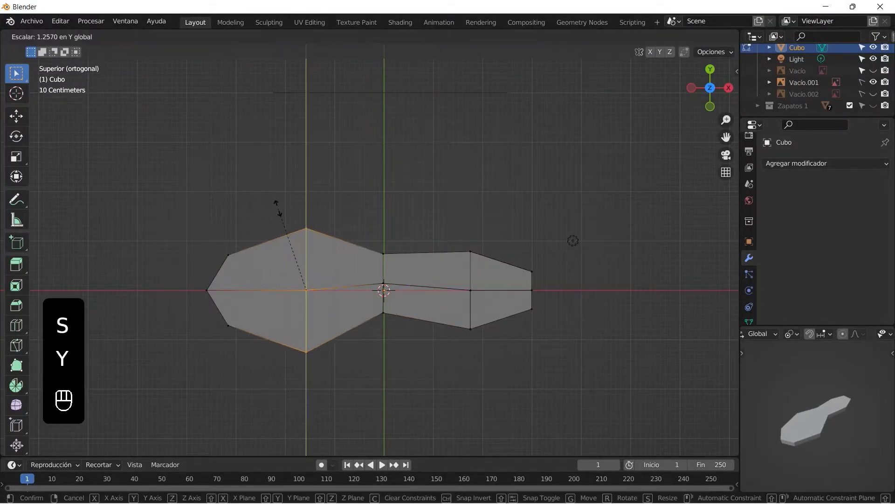
left_click(277, 203)
key("s")
key("y")
left_click(438, 224)
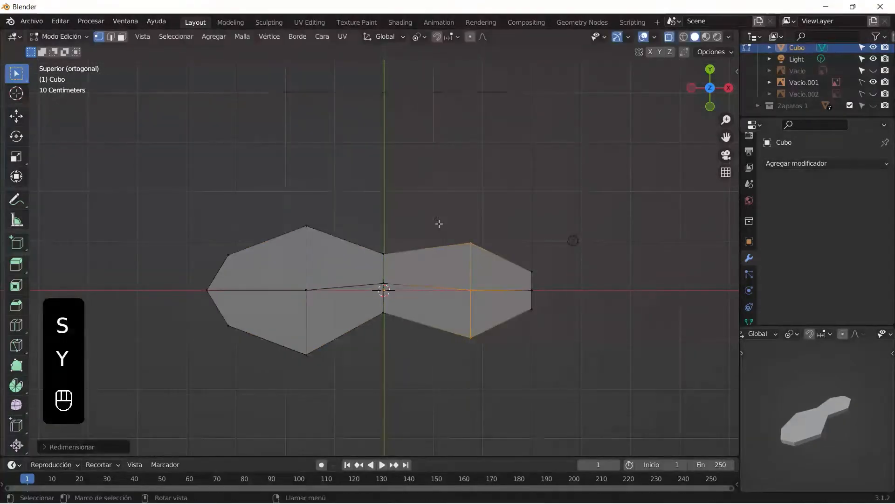
Step: In Object Mode, add a Subdivision Surface modifier to the sole with 3 viewport levels
middle_click_drag(438, 224, 704, 310)
left_click(825, 163)
left_click(624, 372)
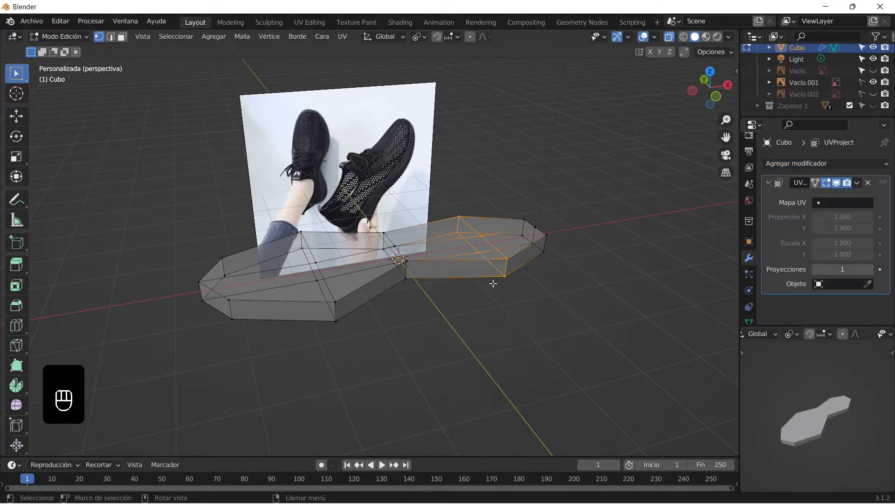
key("Tab")
left_click(860, 164)
left_click(626, 371)
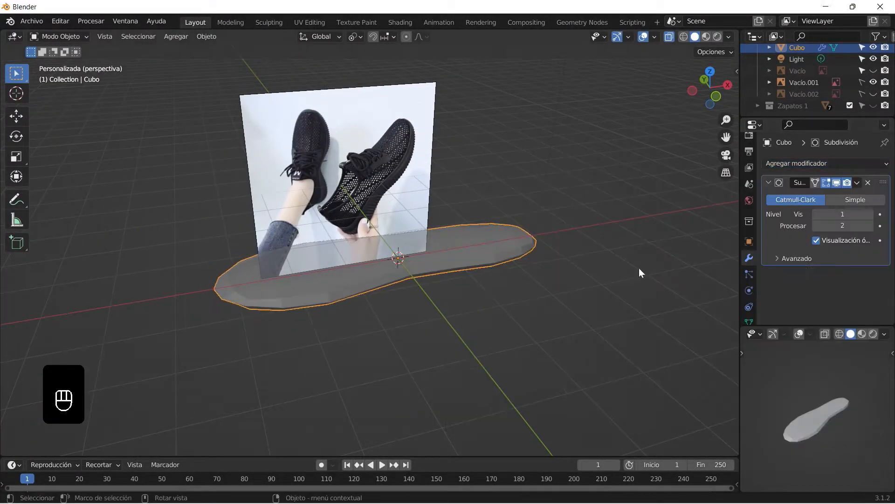
Step: In Edit Mode, raise the toe-end vertices along Z in the front view and rotate them so the toe curves upward
key("Tab")
middle_click_drag(314, 283, 311, 258)
scroll(289, 266, "up", 3)
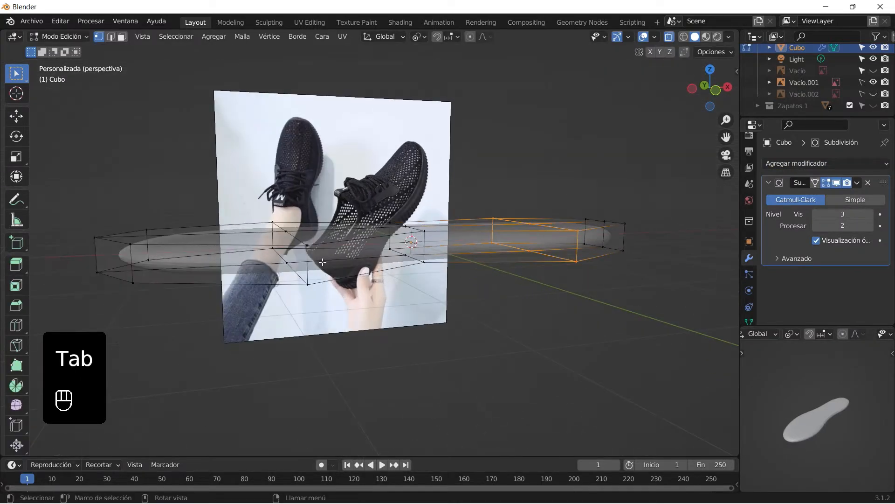
middle_click_drag(251, 292, 256, 269, "ctrl")
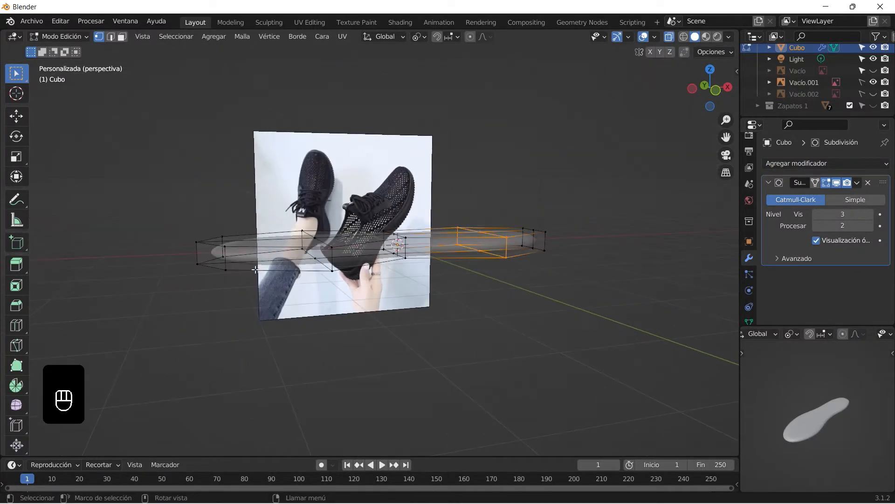
key("KP_3")
key("KP_1")
left_click_drag(176, 179, 261, 312)
key("g")
key("z")
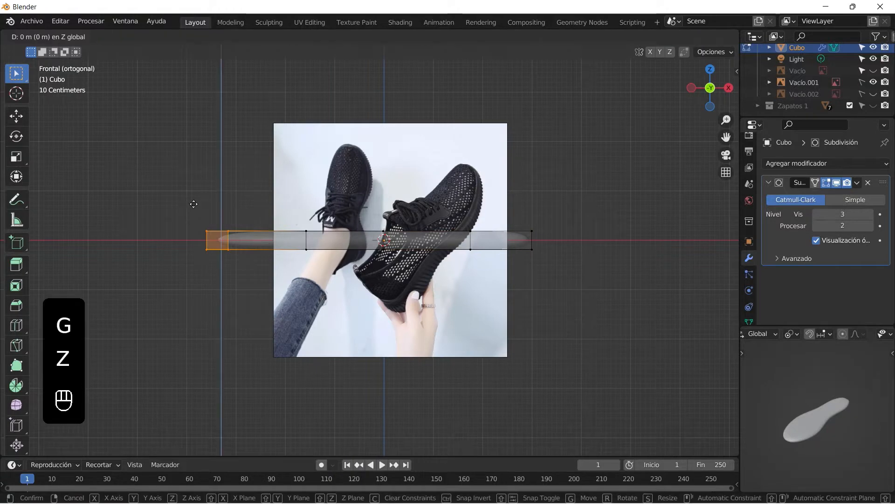
left_click(194, 193)
key("r")
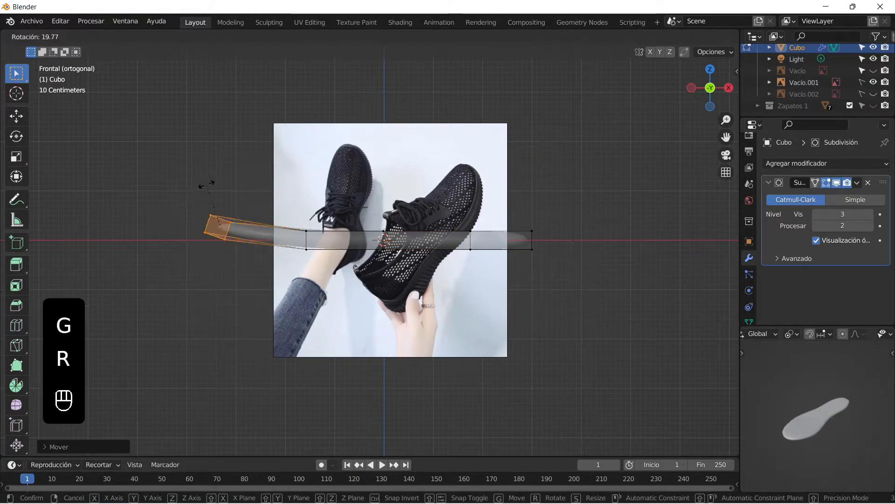
left_click(202, 188)
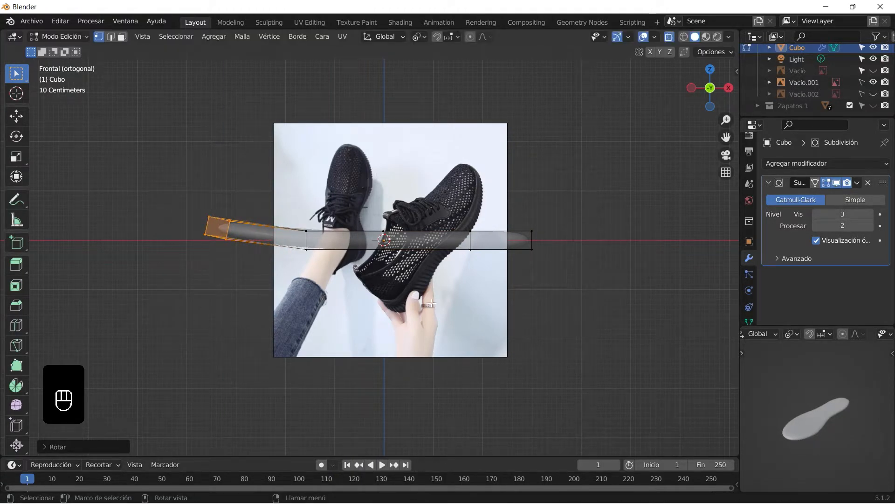
Step: Raise the top edge of the sole's heel end along Z
left_click_drag(527, 198, 525, 197)
key("g")
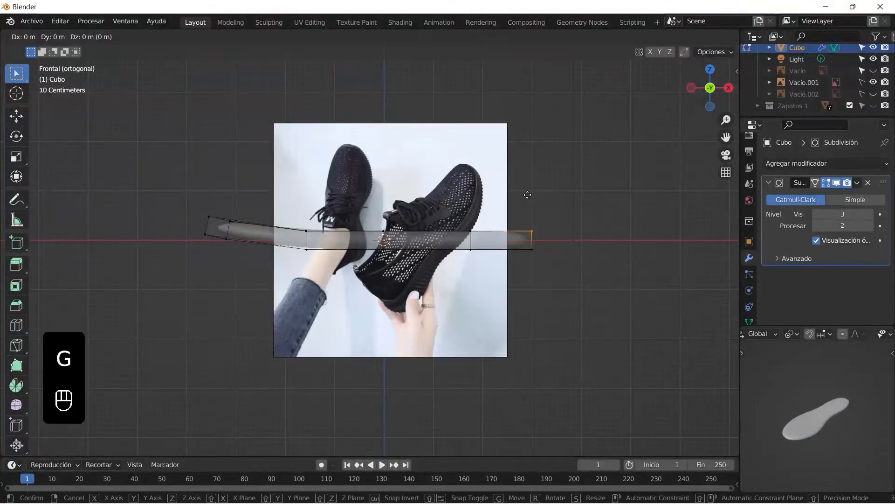
key("z")
left_click(525, 184)
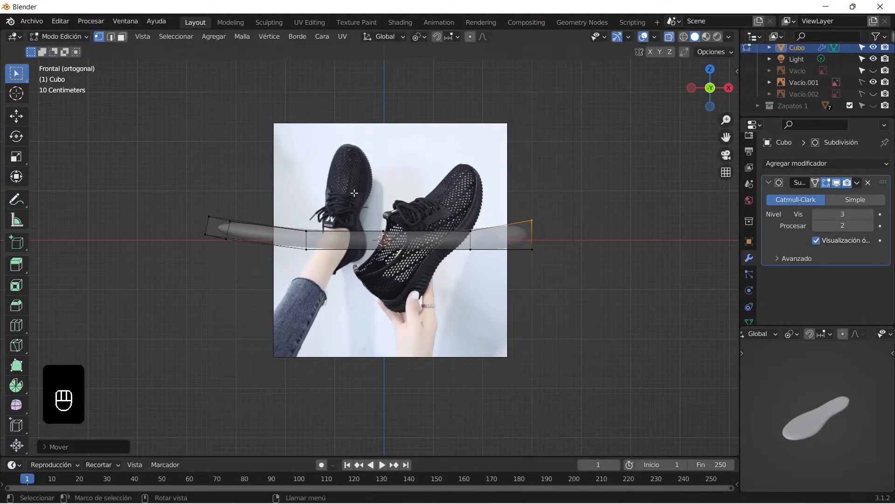
Step: Adjust the height of the heel's top edge and raise the sole's middle vertices along Z to arch it
key("g")
key("z")
left_click(376, 208)
left_click_drag(371, 209, 396, 259)
key("g")
key("z")
left_click(394, 228)
left_click(670, 38)
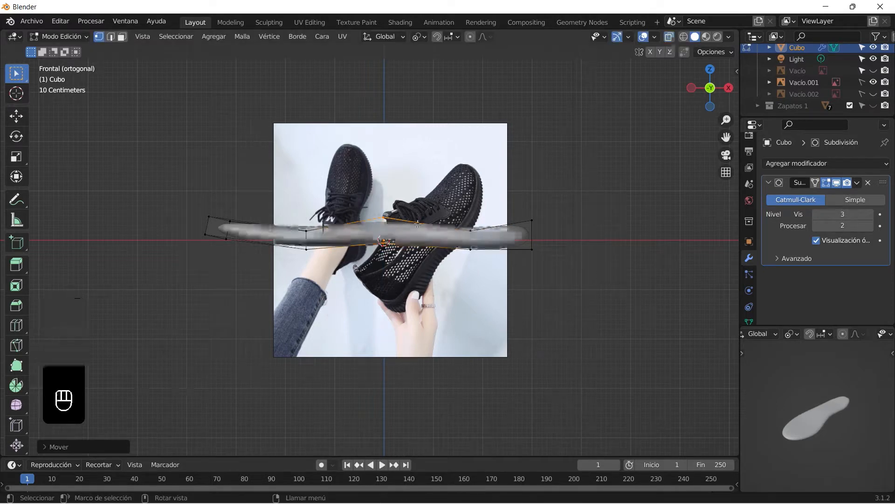
Step: Add two lengthwise loop cuts around the sole's side wall, one slid near the bottom edge and one near the top edge
scroll(592, 205, "up", 2)
key("ctrl+r")
left_click(597, 230)
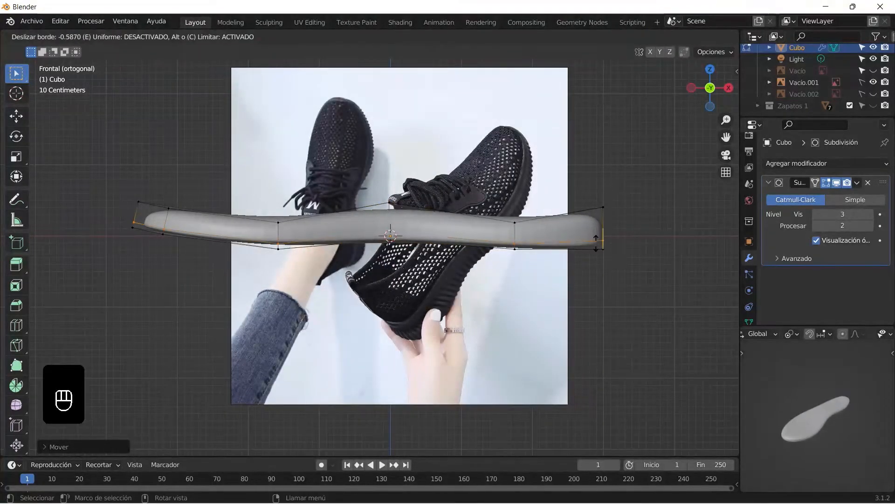
left_click(603, 224)
key("ctrl+r")
left_click(605, 222)
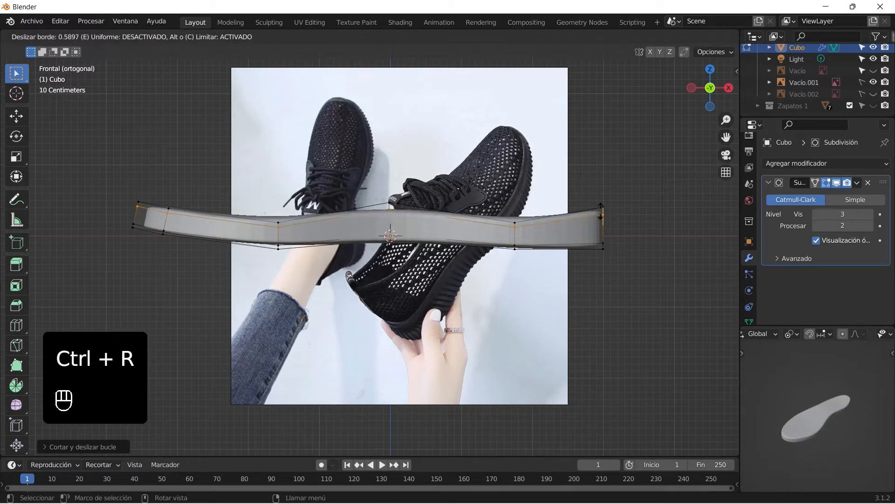
Step: Inset all the faces on the sole's underside together to sharpen the bottom rim
middle_click_drag(500, 268, 433, 171)
left_click(532, 155)
left_click(530, 186, "shift")
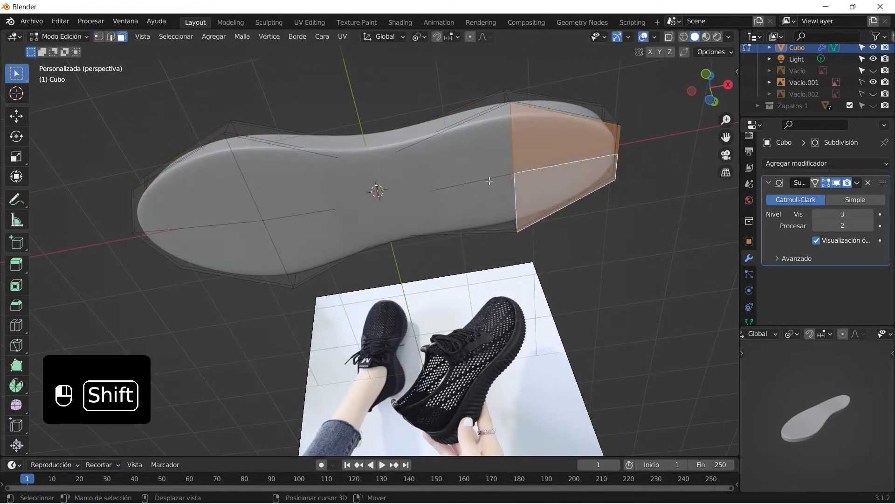
left_click(461, 172, "shift")
left_click(323, 218, "shift")
left_click(248, 198, "shift")
left_click(209, 235, "shift")
key("i")
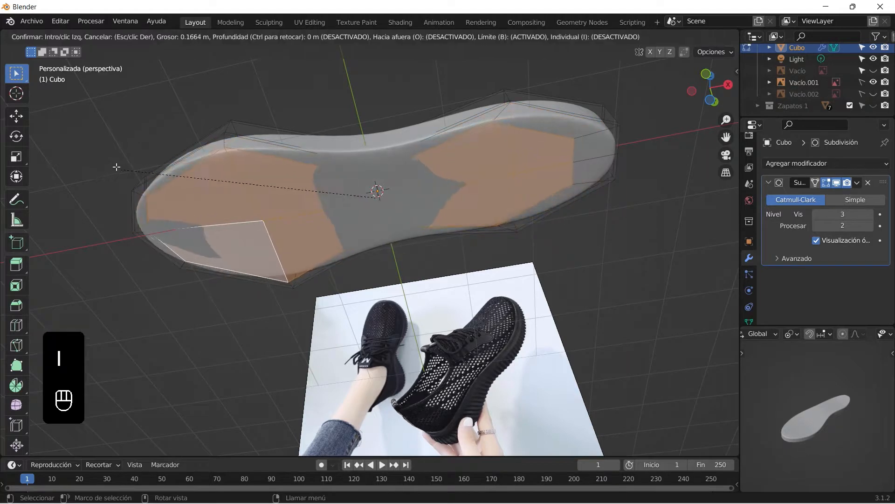
left_click(106, 164)
Step: Duplicate all the sole's top faces in place and separate them into a new object
middle_click_drag(440, 198, 506, 303)
left_click(285, 324)
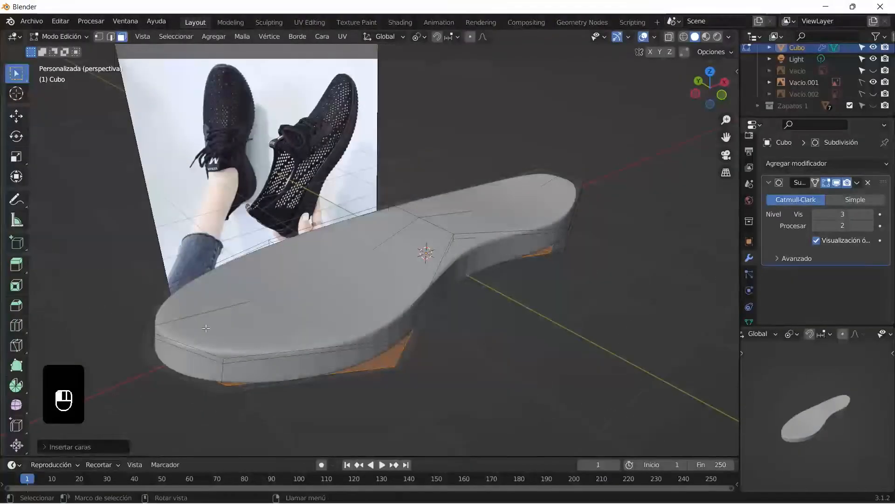
left_click(241, 275, "shift")
left_click(349, 242, "shift")
left_click(411, 266, "shift")
left_click(461, 223, "shift")
left_click(557, 202, "shift")
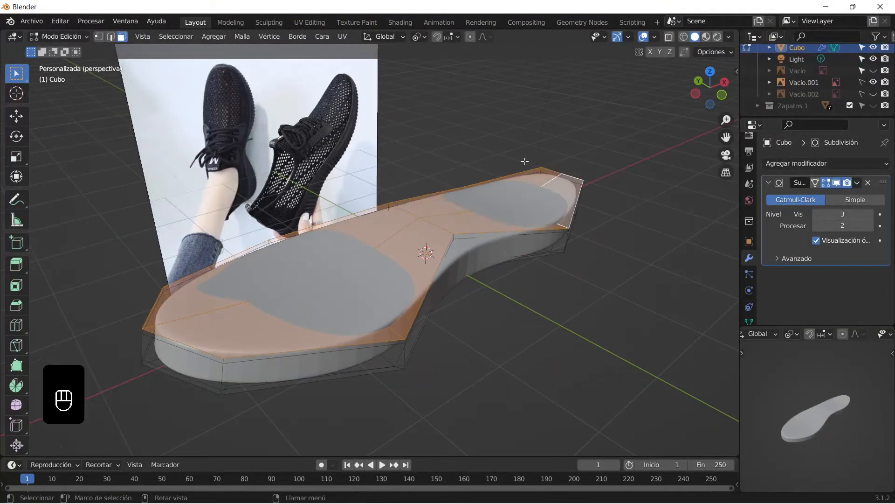
key("shift+d")
right_click(521, 152)
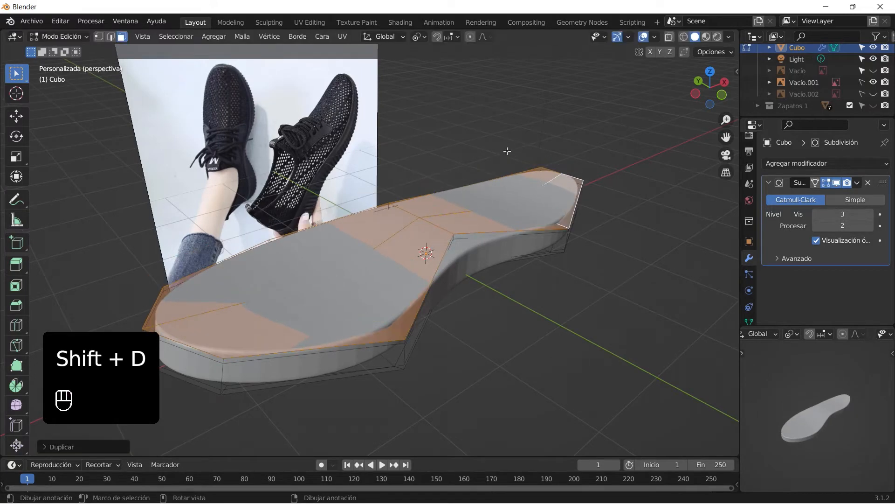
key("p")
left_click(508, 152)
key("Tab")
Step: Extrude the separated top surface upward in Edit Mode to form the body of the shoe's upper
left_click(293, 285)
key("Tab")
key("l")
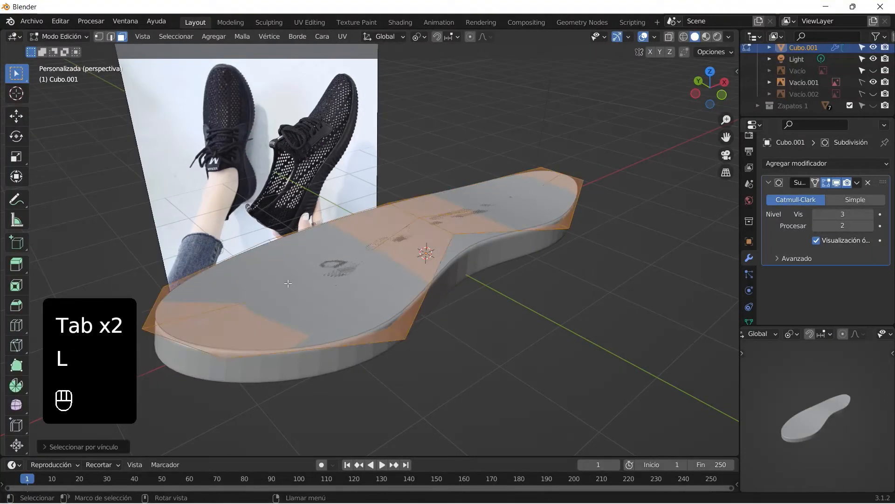
key("e")
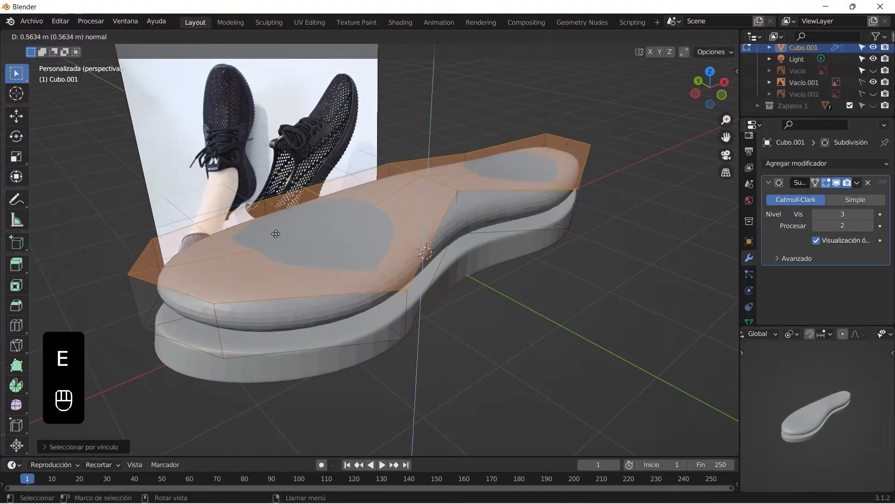
left_click(258, 206)
key("Tab")
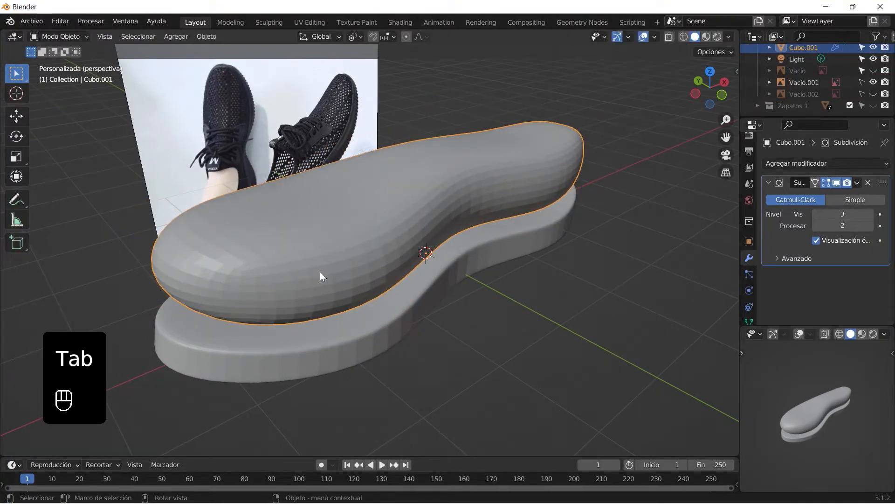
Step: Isolate the upper in local view and inset its underside faces together
key("KP_Divide")
key("KP_Divide")
key("KP_Divide")
key("Tab")
middle_click_drag(313, 256, 293, 249)
left_click(285, 257, "shift")
left_click(327, 272, "shift")
left_click(350, 248, "shift")
left_click(425, 281, "shift")
left_click(426, 303, "shift")
left_click(453, 312, "shift")
left_click(475, 296, "shift")
key("i")
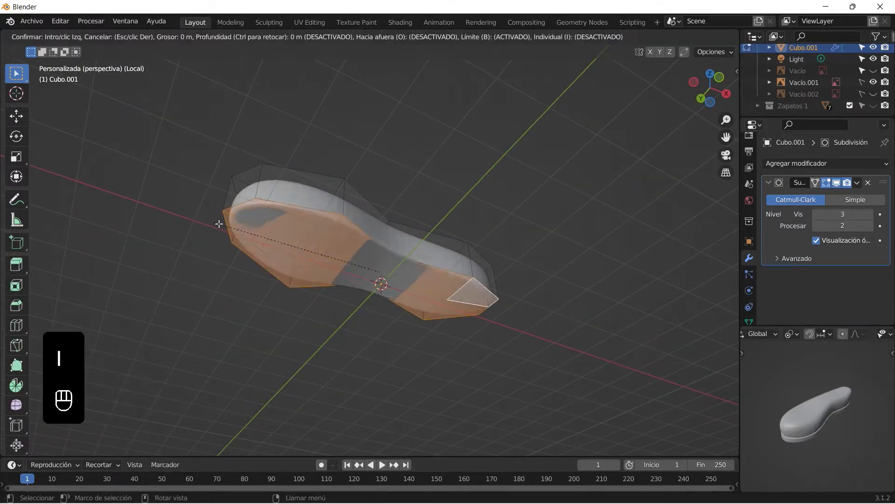
left_click(278, 242)
Step: Leave local view and join the upper and the sole into one object
middle_click_drag(278, 242, 317, 294)
key("Tab")
key("KP_Divide")
left_click(310, 292, "shift")
key("ctrl+j")
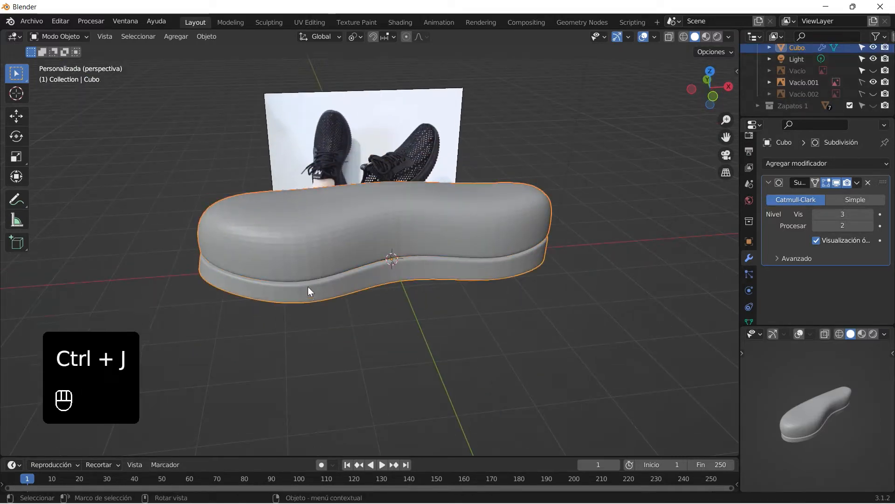
Step: In the top view with X-ray on, move the toe-tip vertices of both parts outward along X
key("Tab")
key("KP_7")
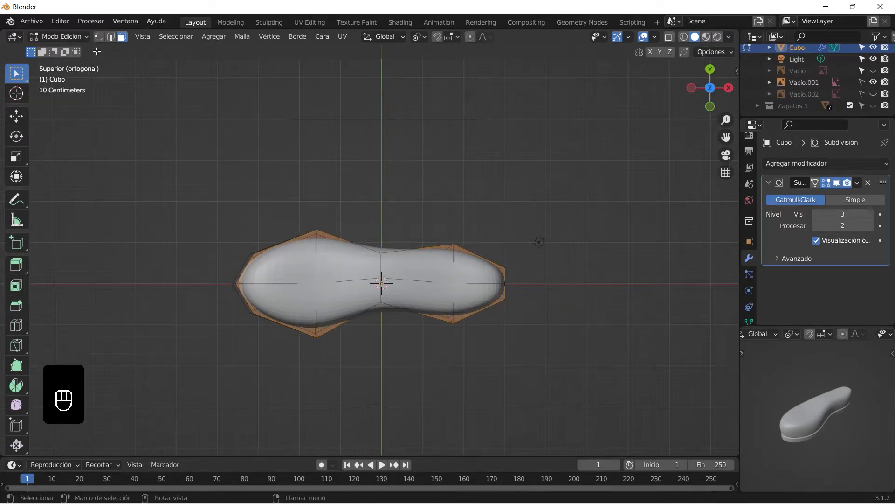
left_click(669, 38)
key("b")
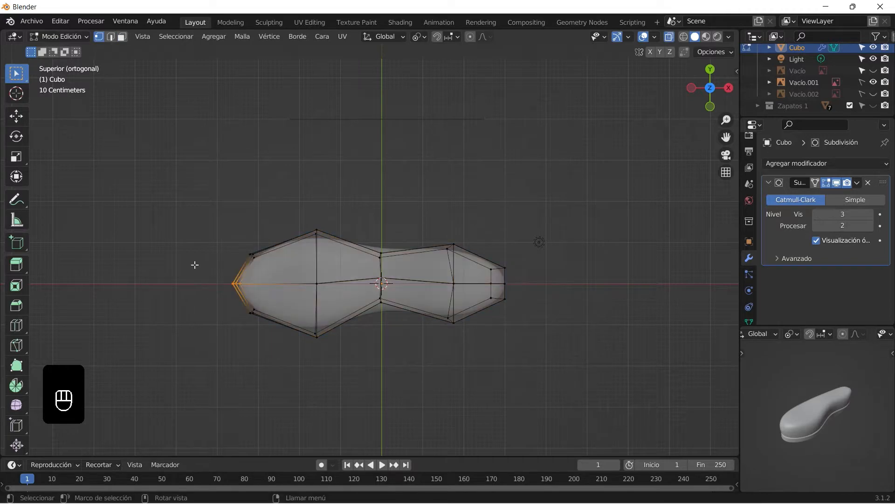
key("g")
key("x")
left_click(179, 267)
Step: Scale the crosswise loop at the ball of the foot along Y across both parts
middle_click_drag(180, 267, 287, 186)
left_click(321, 260, "alt")
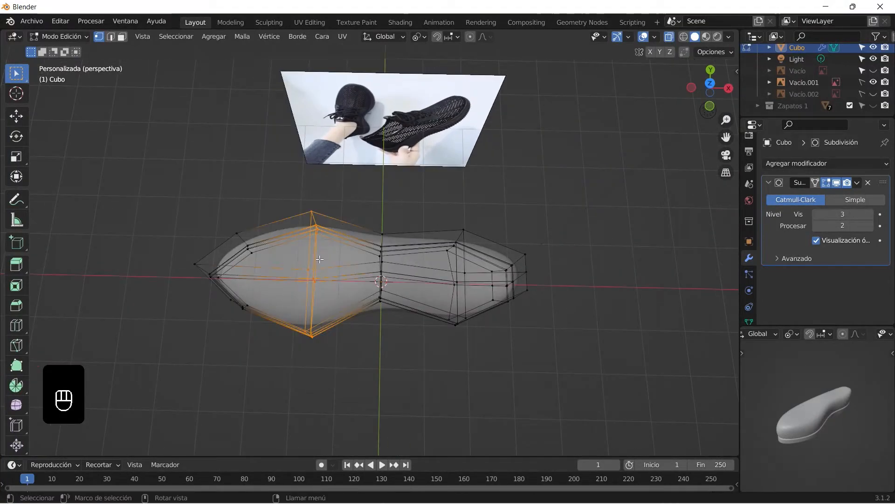
key("s")
key("y")
left_click(321, 253)
key("Tab")
Step: Pull the upper's topmost toe-tip vertex back along X toward the heel
middle_click_drag(322, 253, 228, 200)
key("Tab")
left_click(209, 179)
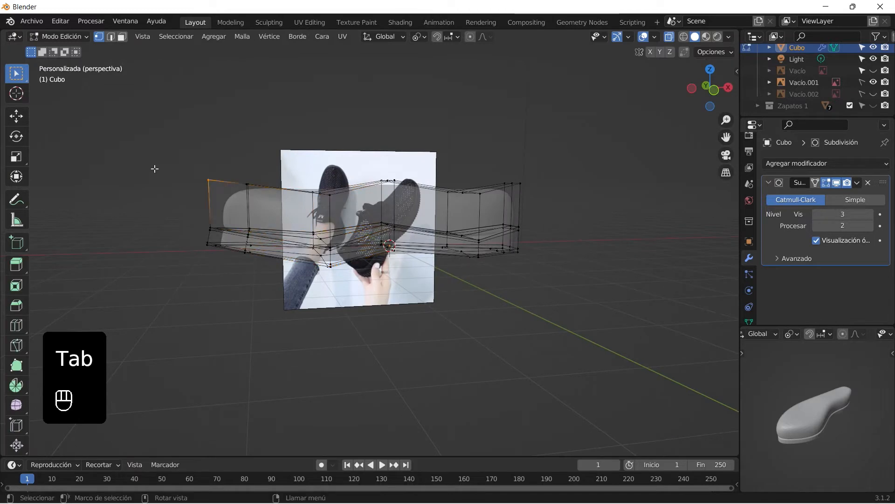
key("g")
key("x")
left_click(162, 168)
Step: Separate the upper back into its own object and open the sole in Edit Mode
middle_click_drag(162, 169, 239, 247)
key("Tab")
key("Tab")
key("l")
key("p")
left_click(438, 184)
key("Tab")
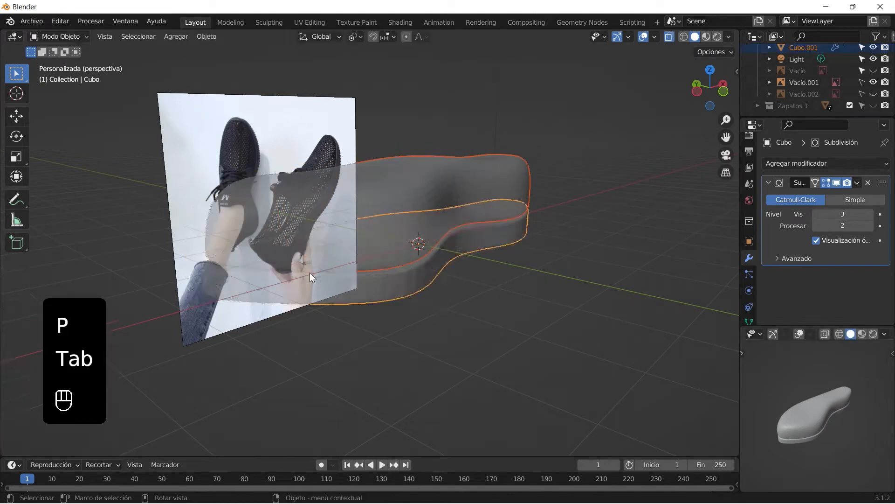
key("Tab")
scroll(181, 266, "up", 1)
middle_click_drag(184, 266, 293, 312)
key("ctrl+r")
right_click(248, 318)
key("ctrl+z")
key("ctrl+z")
key("ctrl+z")
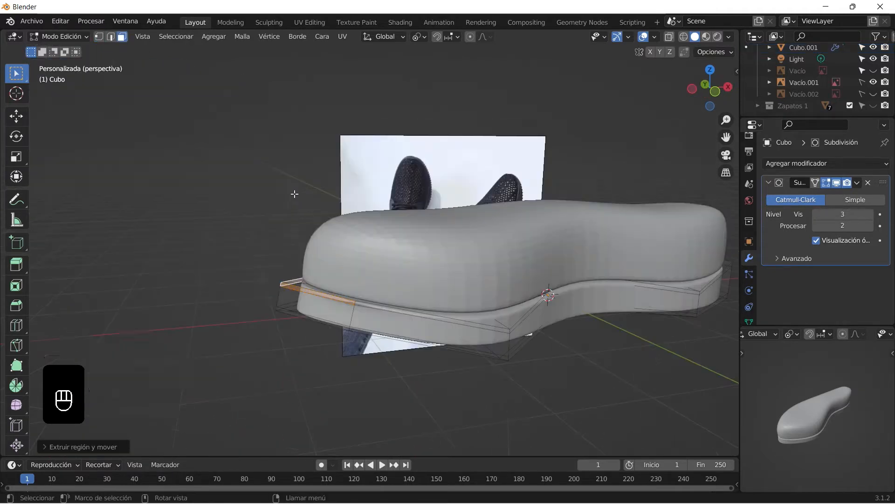
Step: Extrude the narrow rim faces at the sole's toe end and raise them along Z to form a toe cap
middle_click_drag(387, 308, 404, 325)
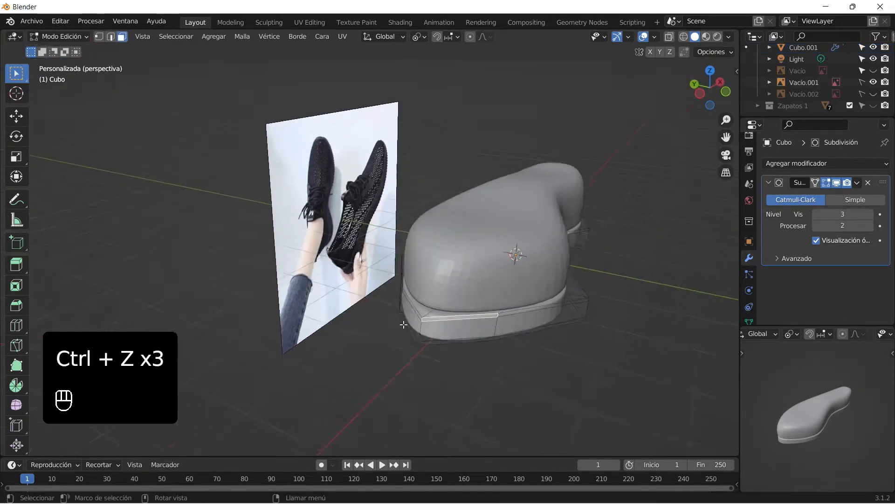
scroll(404, 324, "up", 2)
left_click(449, 324, "shift")
key("e")
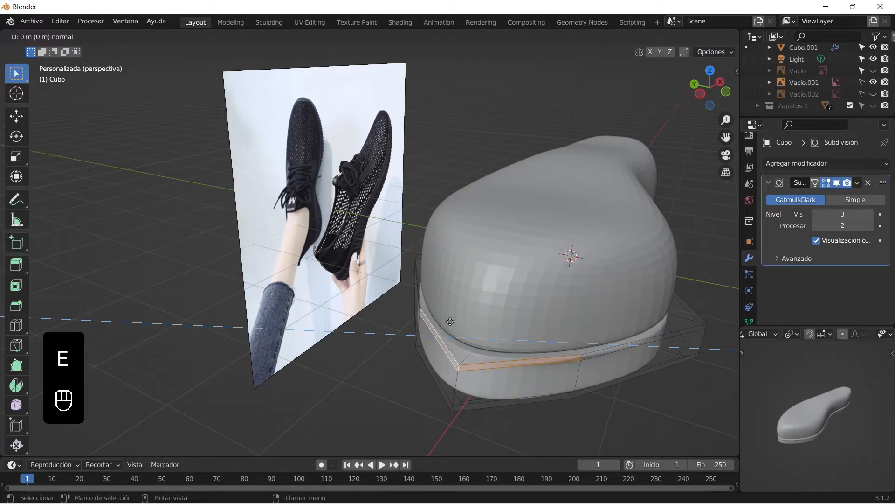
right_click(450, 322)
key("g")
key("z")
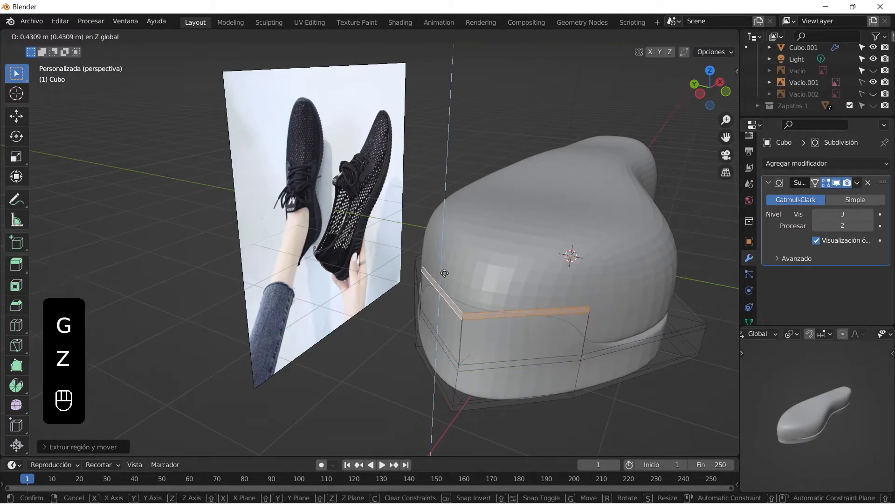
left_click(441, 234)
middle_click_drag(441, 233, 227, 224)
key("g")
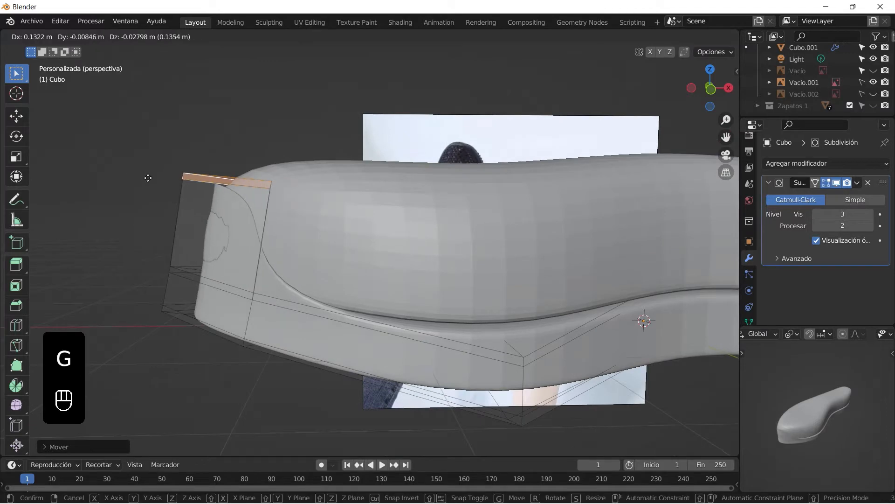
key("y")
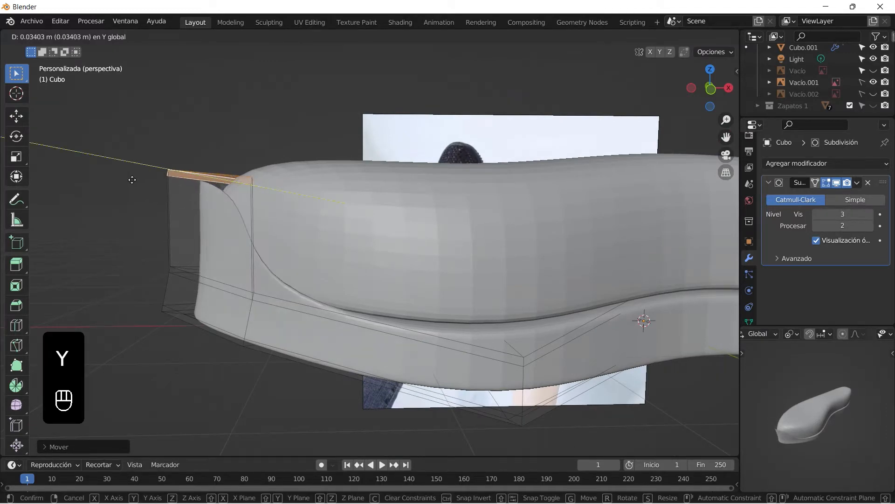
left_click(140, 180)
middle_click_drag(140, 180, 193, 284)
key("ctrl+z")
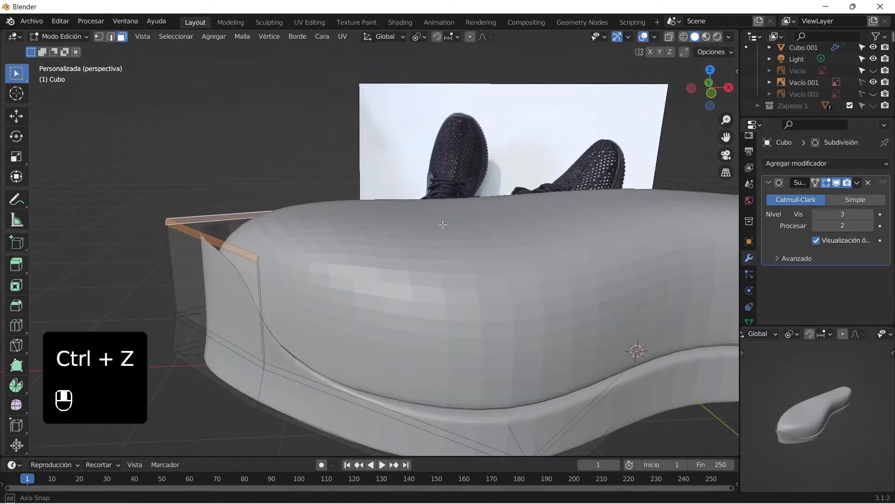
Step: Move the toe cap's top faces about 0.2 m along X toward the heel
key("g")
key("x")
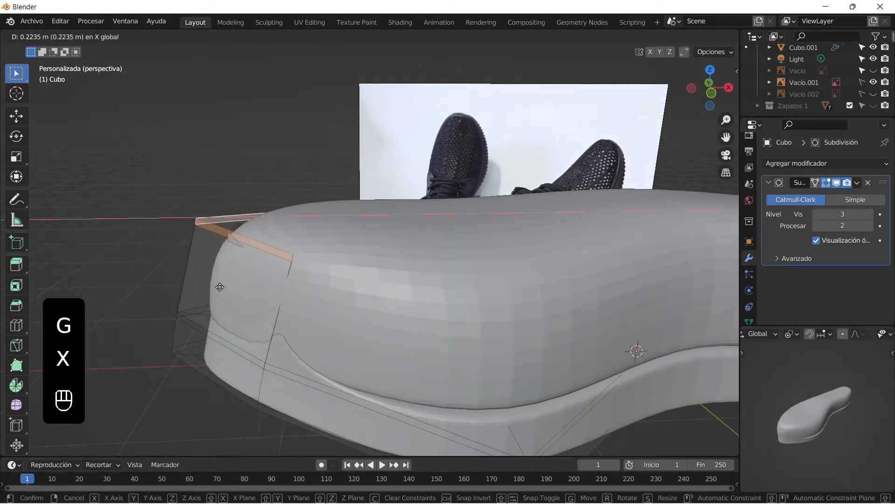
left_click(219, 287)
Step: Add a centred horizontal loop cut around the toe cap, halfway up its height
key("ctrl+r")
left_click(281, 302)
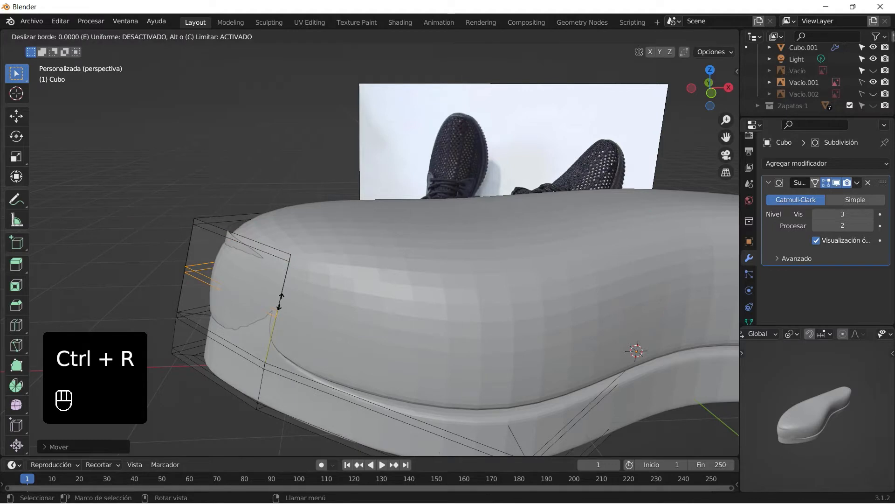
left_click(281, 301)
key("g")
right_click(271, 304)
middle_click_drag(271, 303, 342, 286)
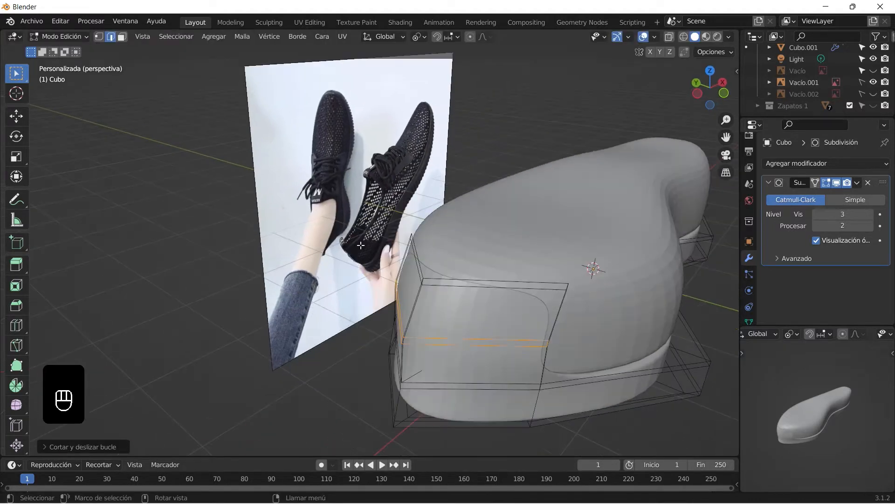
scroll(468, 239, "down", 3)
middle_click_drag(468, 239, 399, 232)
scroll(399, 232, "up", 4)
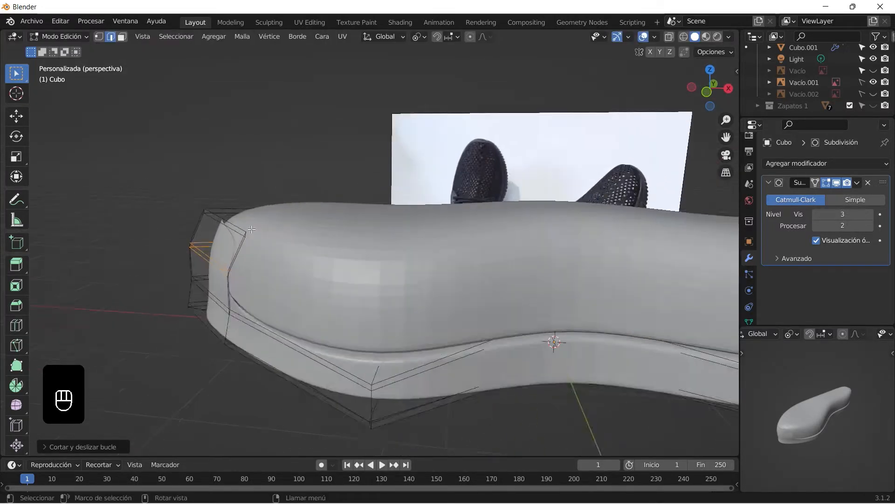
Step: Select the toe cap's top vertices in vertex mode and nudge them slightly along X toward the heel
middle_click_drag(214, 223, 234, 225)
left_click(96, 39)
middle_click_drag(96, 39, 180, 104)
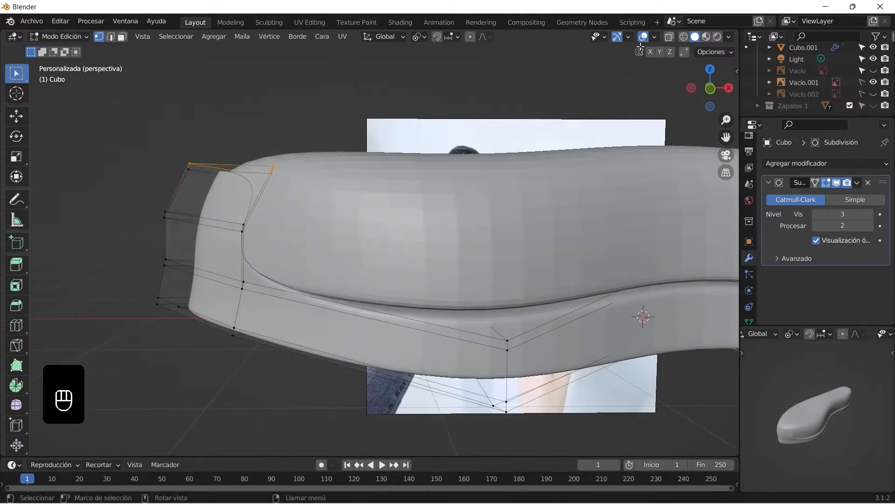
key("alt+z")
middle_click_drag(218, 154, 290, 201)
key("alt+z")
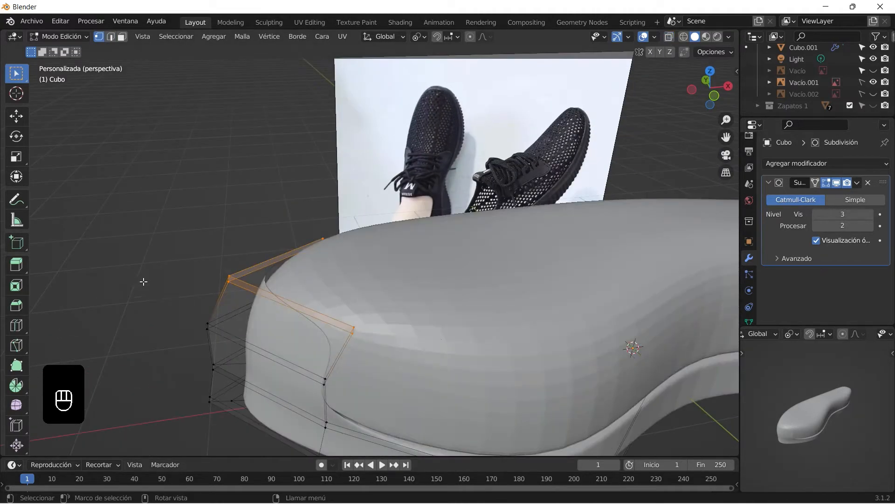
key("g")
key("x")
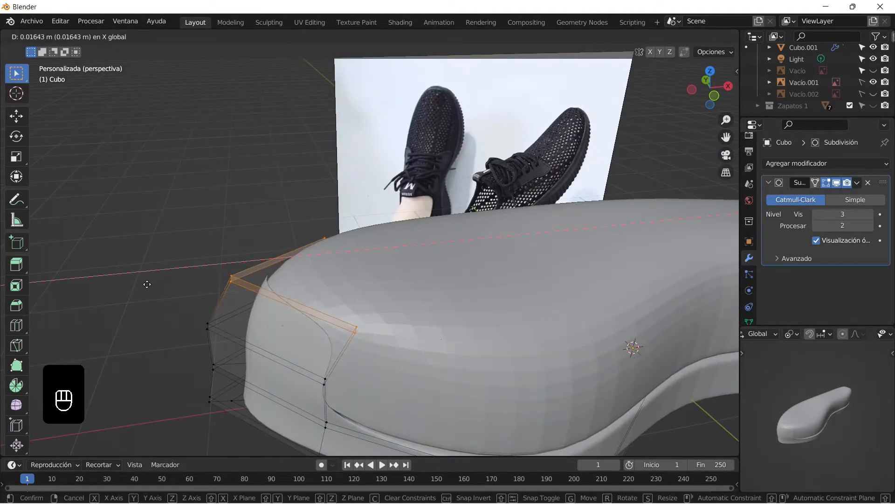
left_click(145, 284)
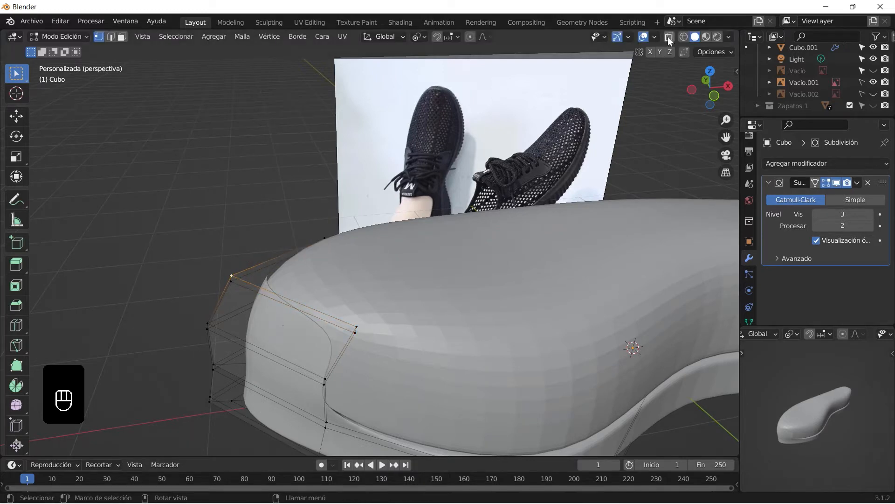
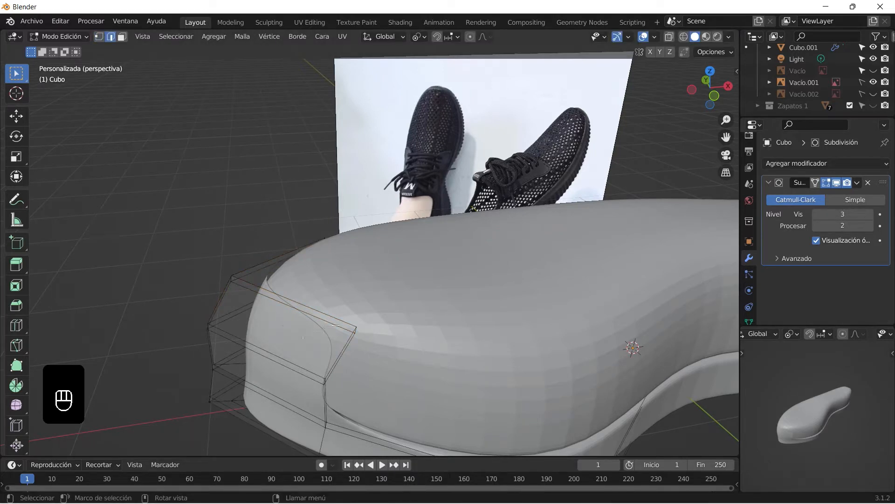
middle_click_drag(272, 294, 149, 261)
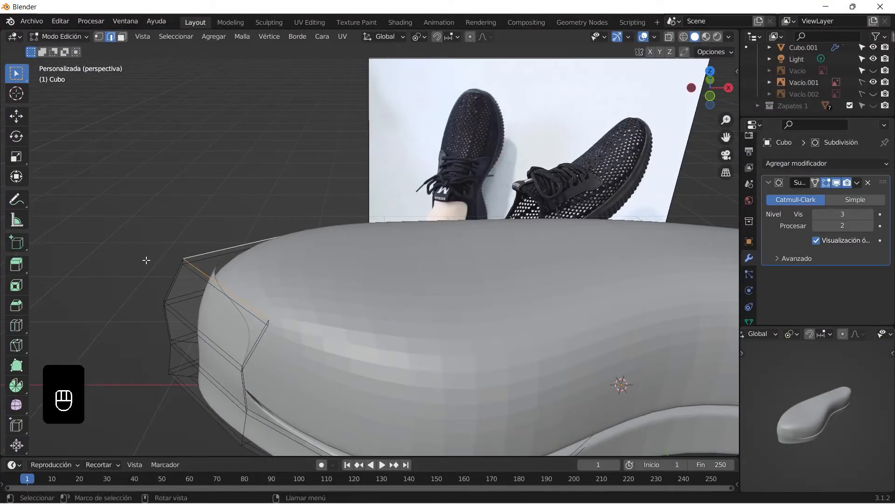
Step: Shift the toe cap's outer top edge along X toward the toe and its inner top edge about 0.08 m along X
key("g")
key("x")
left_click(130, 267)
left_click(200, 276)
left_click(198, 261, "shift")
key("g")
key("x")
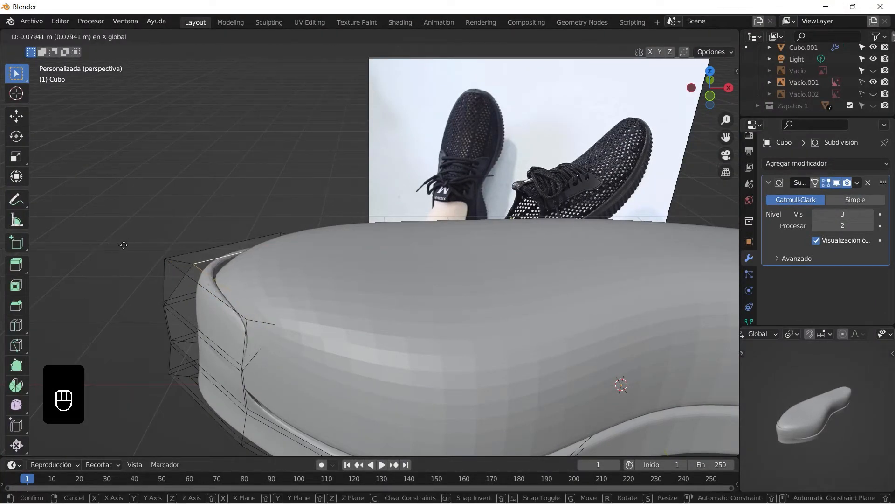
left_click(123, 245)
Step: Select the toe cap's outer top edge loop and move it slightly along X toward the heel
left_click(177, 269, "alt")
key("g")
key("x")
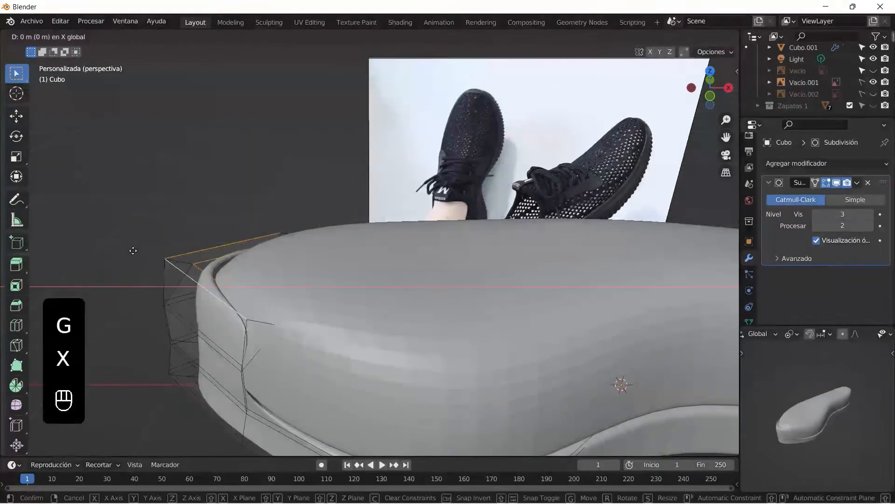
left_click(145, 252)
Step: Leave mesh editing, select the shoe's upper and apply smooth shading to it
key("Tab")
left_click(190, 233)
scroll(191, 236, "down", 4)
middle_click_drag(206, 261, 389, 372)
left_click(510, 293, "shift")
right_click(425, 357)
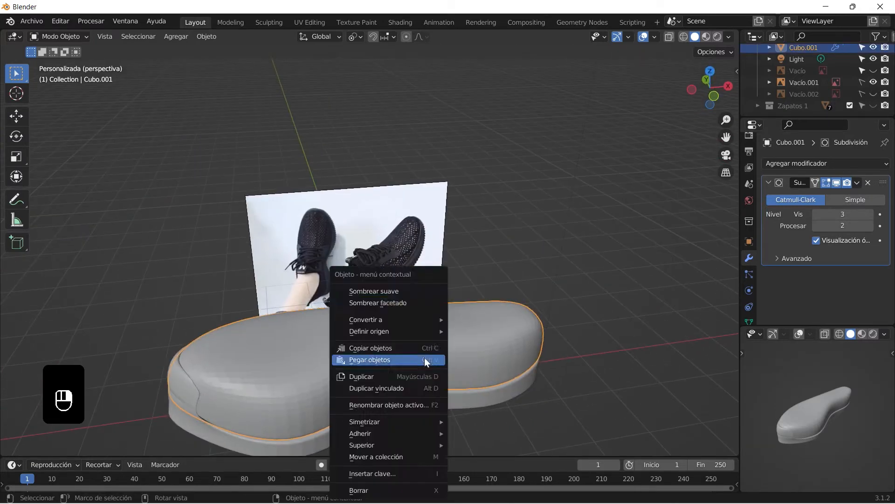
left_click(491, 395)
Step: Delete the top faces at the heel half of the upper to create the foot opening
key("Tab")
key("Tab")
left_click(470, 345)
key("Tab")
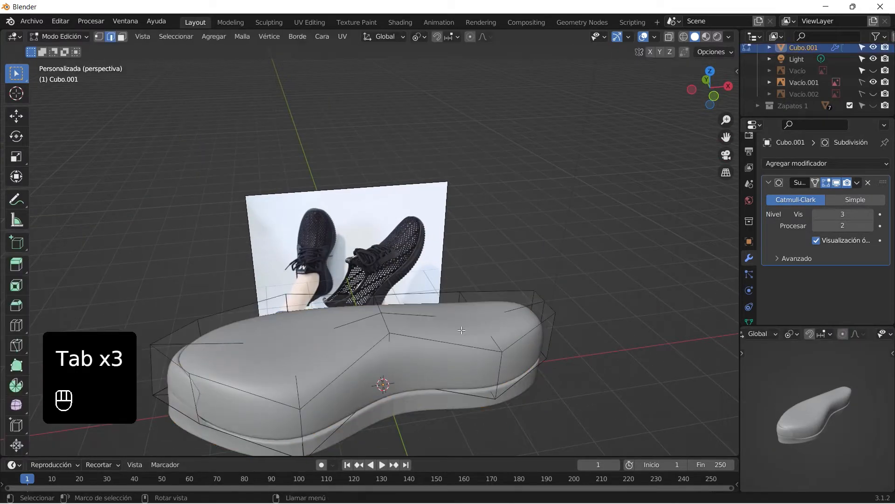
left_click(122, 36)
left_click(446, 303, "shift")
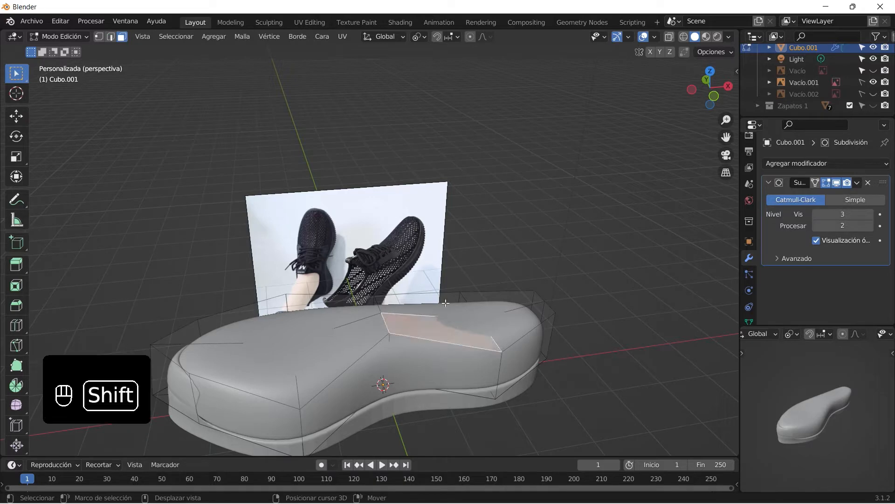
left_click(507, 309, "shift")
key("Delete")
left_click(507, 307)
Step: Select one top corner of the toe cap in vertex mode with X-ray and move it about 0.25 m inward along Y
middle_click_drag(507, 308, 292, 401)
key("Tab")
key("Tab")
key("Tab")
left_click(300, 401)
key("Tab")
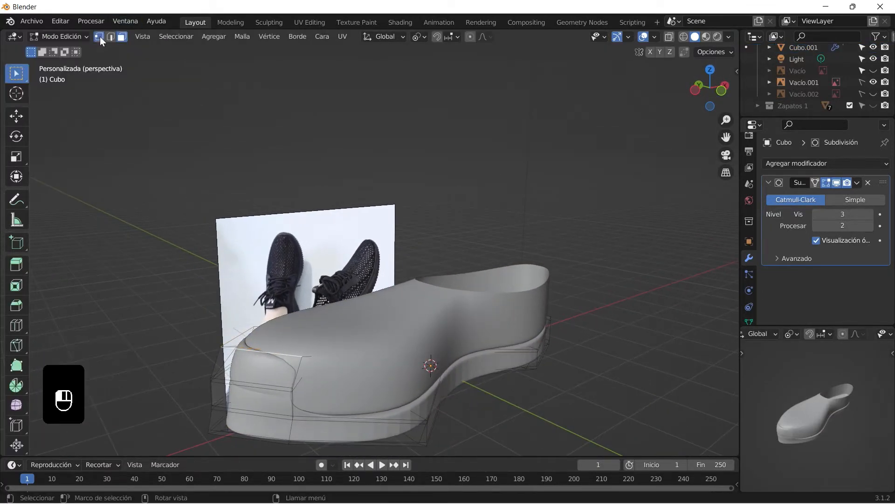
left_click(669, 37)
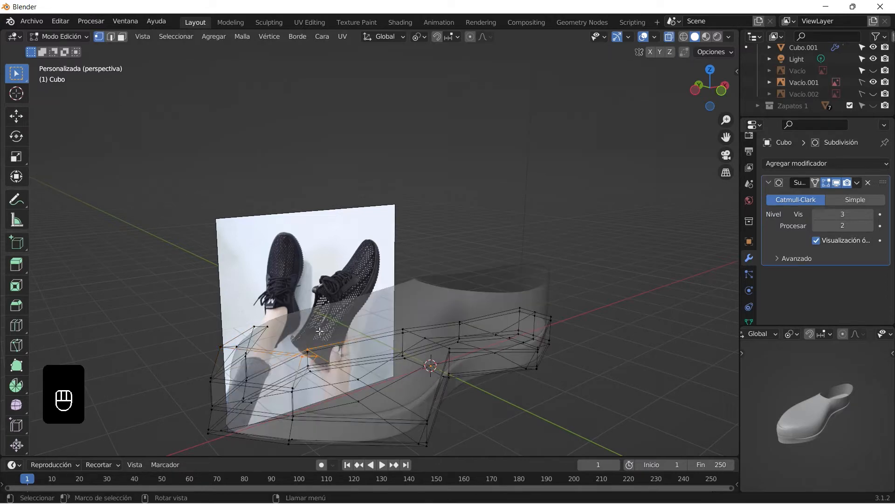
middle_click_drag(326, 252, 314, 212)
left_click(323, 333)
middle_click_drag(340, 265, 420, 286)
left_click(670, 37)
middle_click_drag(364, 326, 376, 334)
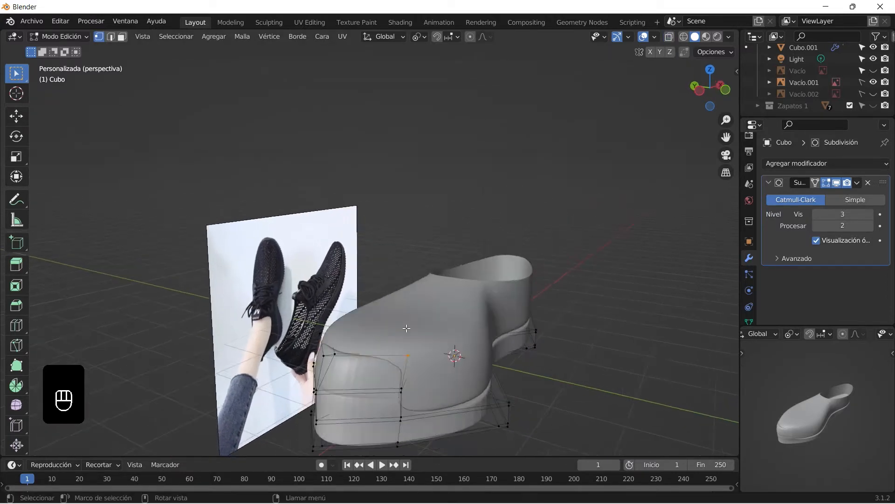
key("g")
key("y")
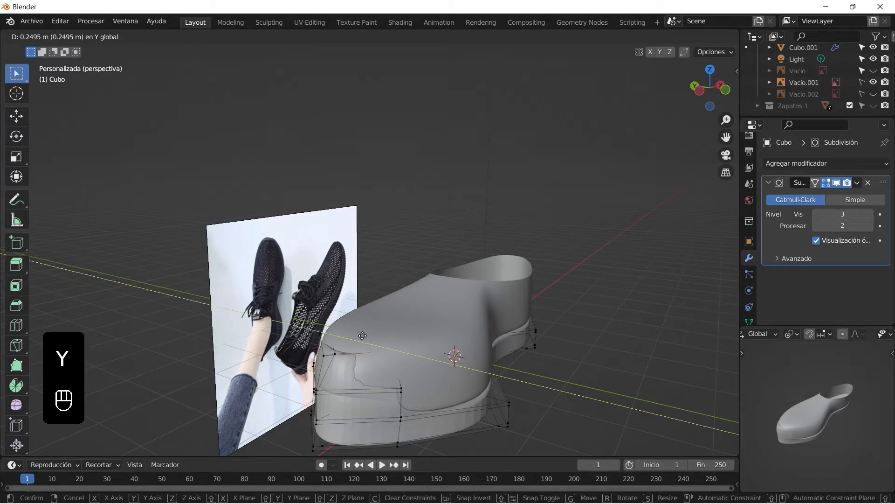
left_click(359, 335)
Step: Pull the same toe cap corner along X toward the toe
key("g")
key("x")
left_click(345, 347)
Step: Try moving the toe cap's opposite top corner inward along Y and about 0.35 m along X toward the toe
middle_click_drag(348, 346, 414, 320)
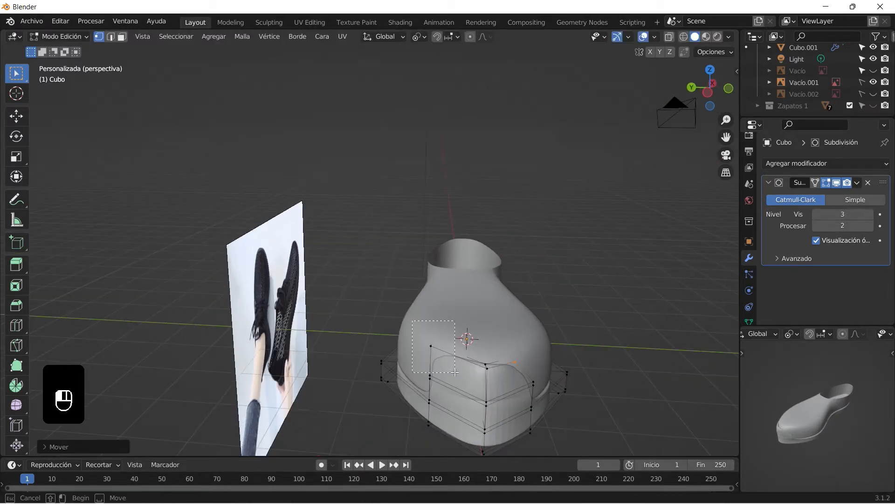
key("g")
key("y")
left_click(408, 337)
key("g")
key("x")
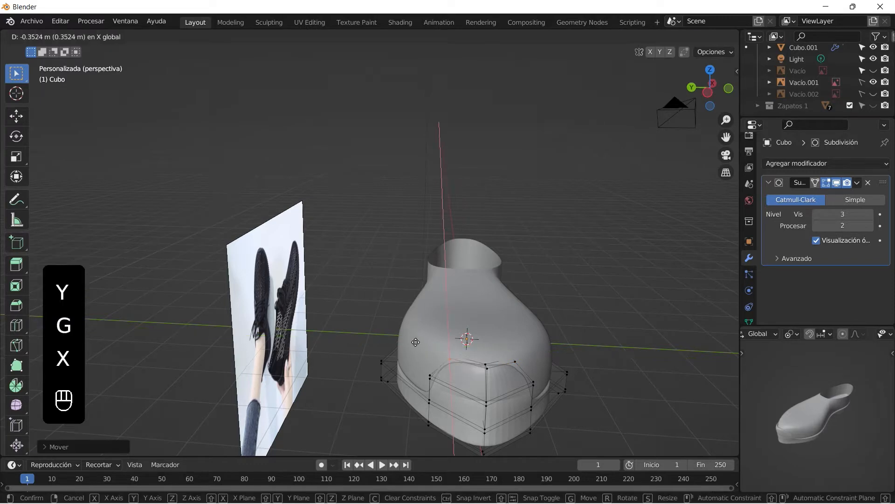
left_click(416, 342)
Step: Try moving the toe cap's top centre vertices about 0.1 m along X toward the toe
middle_click_drag(416, 342, 646, 328)
key("h")
key("x")
left_click(639, 281)
left_click(646, 300)
key("g")
key("x")
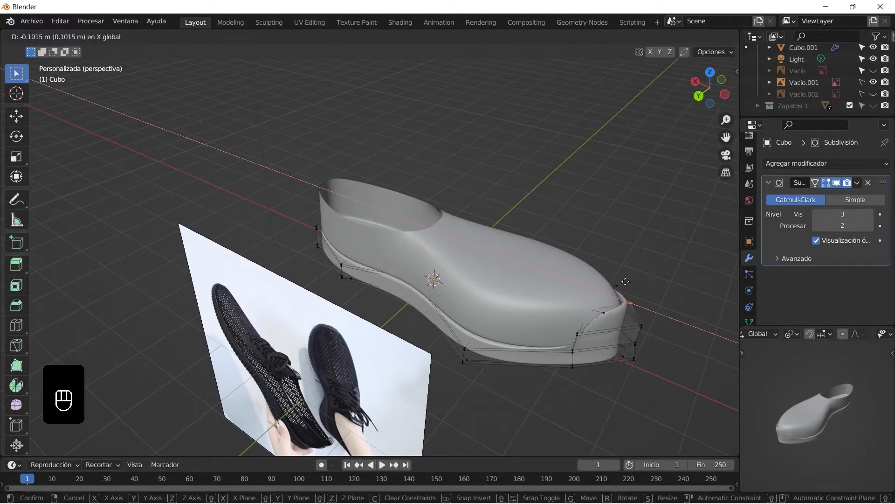
left_click(625, 281)
Step: Undo the edits to the toe cap's top centre and opposite top corner
middle_click_drag(626, 282, 460, 334)
key("Tab")
right_click(310, 285)
key("ctrl+z")
key("ctrl+z")
key("ctrl+z")
key("ctrl+z")
key("ctrl+z")
key("ctrl+z")
key("ctrl+z")
key("ctrl+y")
key("ctrl+y")
Step: Move the toe cap's opposite top corner inward along Y, and adjust it along X toward the toe
middle_click_drag(640, 42, 440, 254)
key("g")
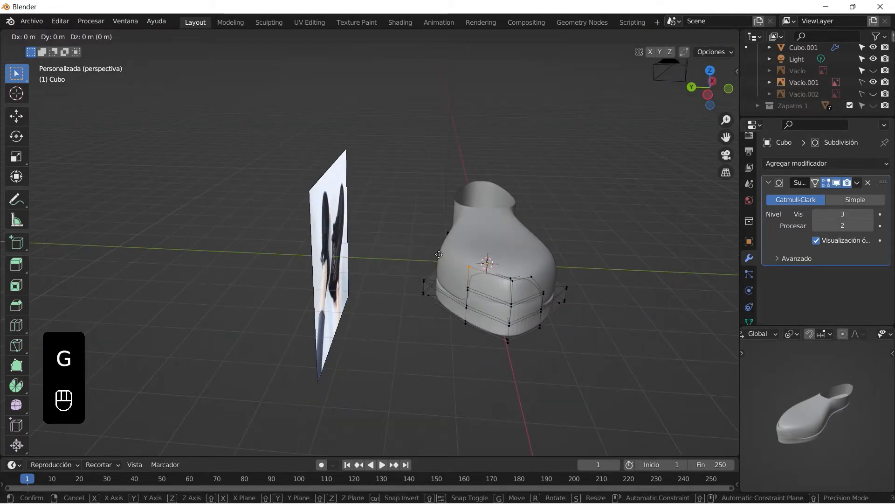
key("y")
left_click(453, 260)
key("g")
key("x")
left_click(452, 267)
Step: Select the toe cap's middle vertex row, scale it down slightly and move it about 0.26 m along X toward the toe
scroll(522, 313, "up", 2)
middle_click_drag(543, 322, 578, 299)
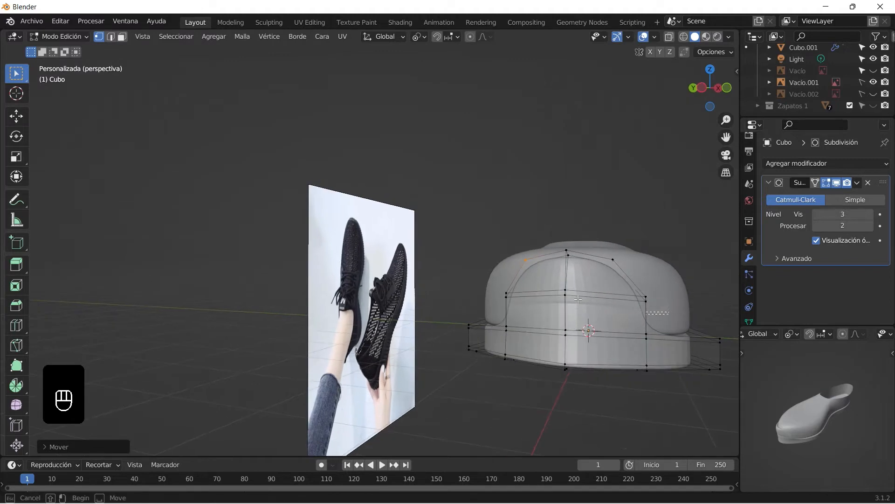
key("s")
left_click(455, 287)
key("g")
key("x")
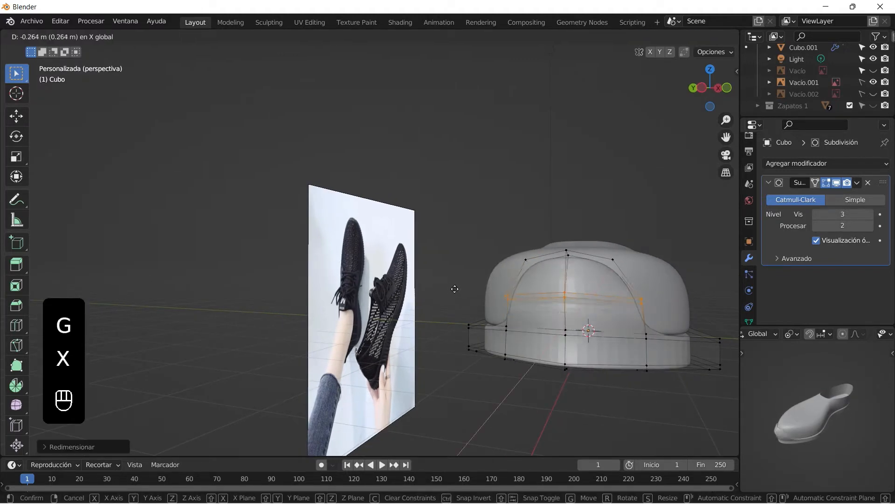
left_click(457, 289)
Step: Leave mesh editing and apply smooth shading to the sole with its toe cap
middle_click_drag(555, 307, 553, 338)
key("Tab")
right_click(566, 299)
left_click(565, 293)
scroll(280, 344, "down", 2)
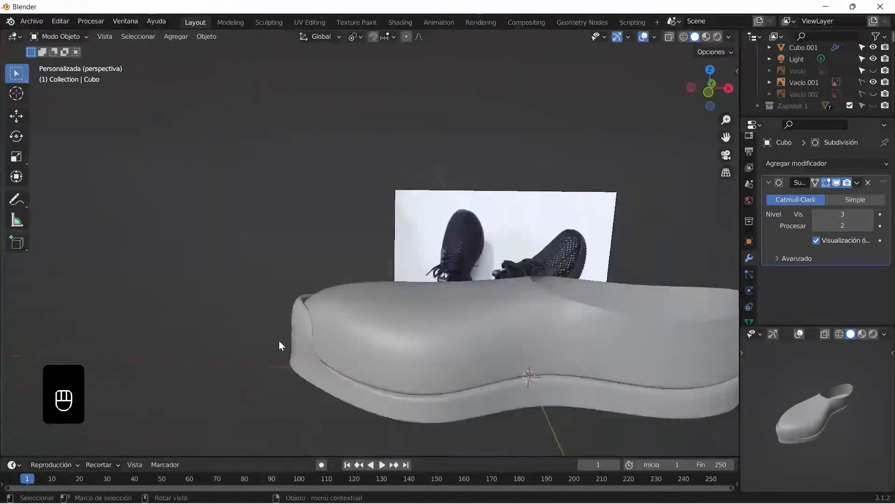
Step: Reopen the sole's mesh and move the toe cap's inner top centre vertex slightly along X
scroll(254, 345, "up", 2)
key("Tab")
scroll(258, 351, "up", 1)
key("g")
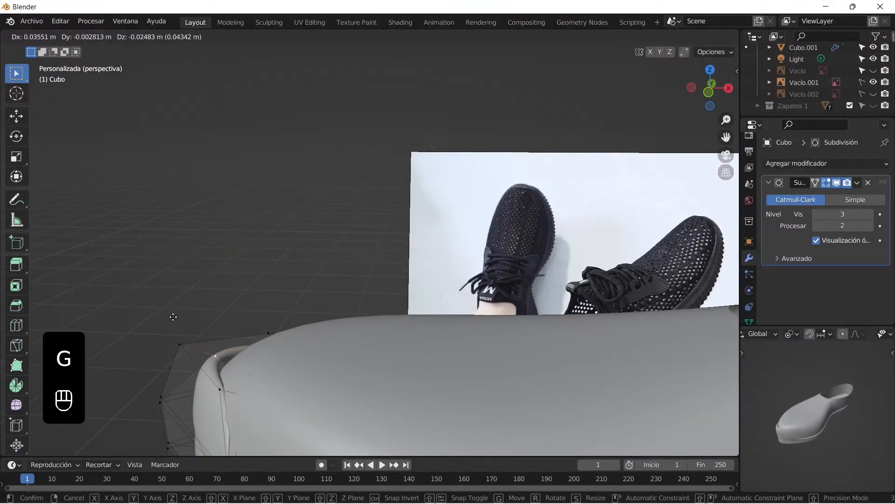
key("x")
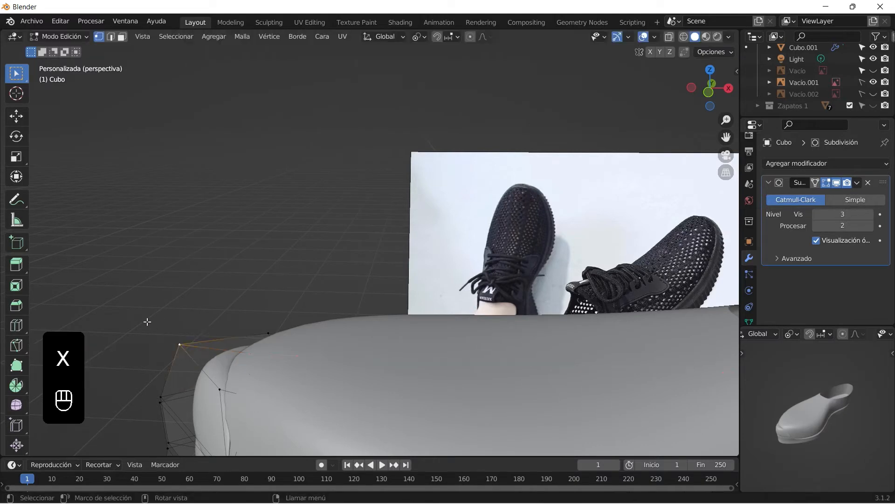
left_click(181, 336)
key("Tab")
Step: Examine the fit between the toe cap and the upper from several angles and distances
scroll(224, 329, "down", 4)
left_click(227, 329)
middle_click_drag(228, 329, 491, 273)
scroll(549, 329, "up", 3)
left_click(484, 382)
left_click(518, 294)
scroll(440, 308, "down", 4)
left_click(394, 311)
mouse_move(410, 309)
middle_mouse_down()
mouse_move(452, 319)
mouse_move(409, 308)
middle_mouse_up()
scroll(408, 229, "up", 2)
scroll(408, 230, "up", 3)
middle_click_drag(505, 232, 472, 234)
scroll(473, 234, "down", 5)
Step: Add a Wireframe modifier (Estructura) to the upper and set its thickness to 0.005 m
left_click(837, 163)
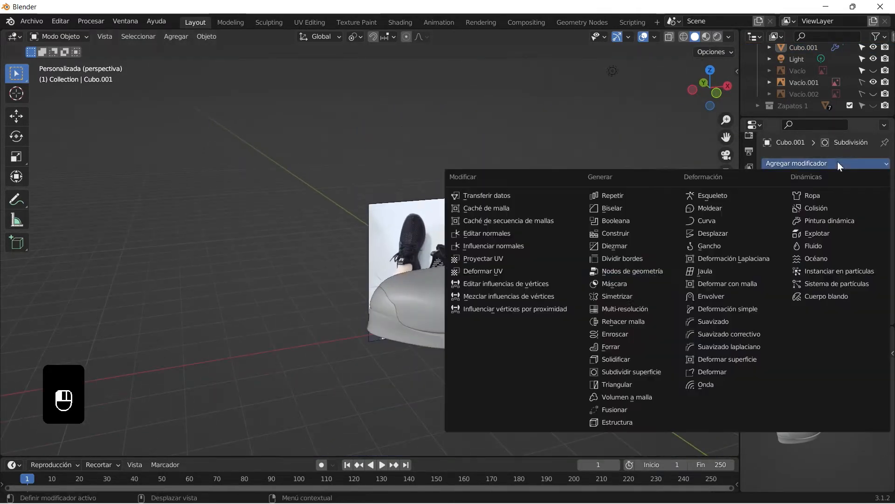
left_click(619, 421)
scroll(466, 297, "up", 2)
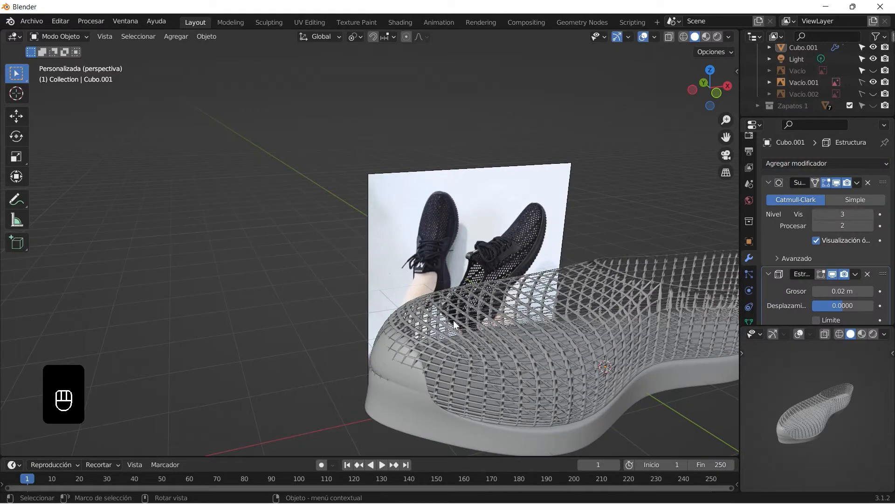
middle_click_drag(454, 320, 559, 308)
left_click(815, 290)
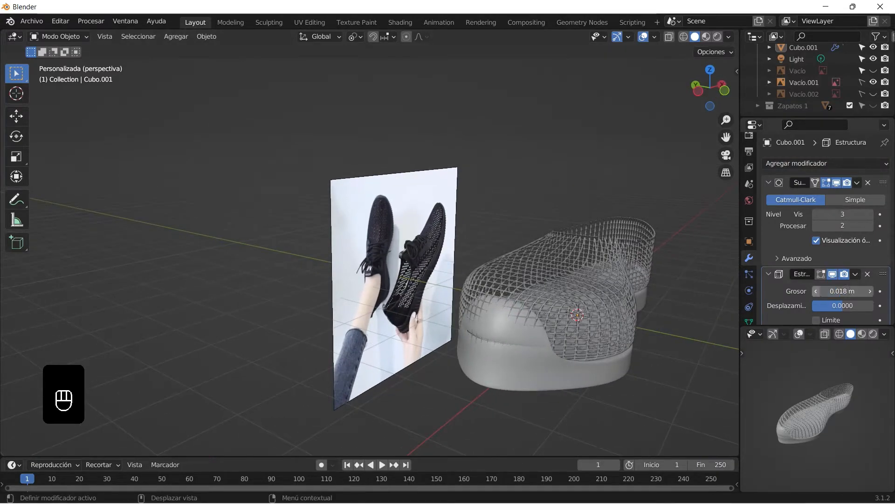
left_click(816, 290)
left_click(815, 290)
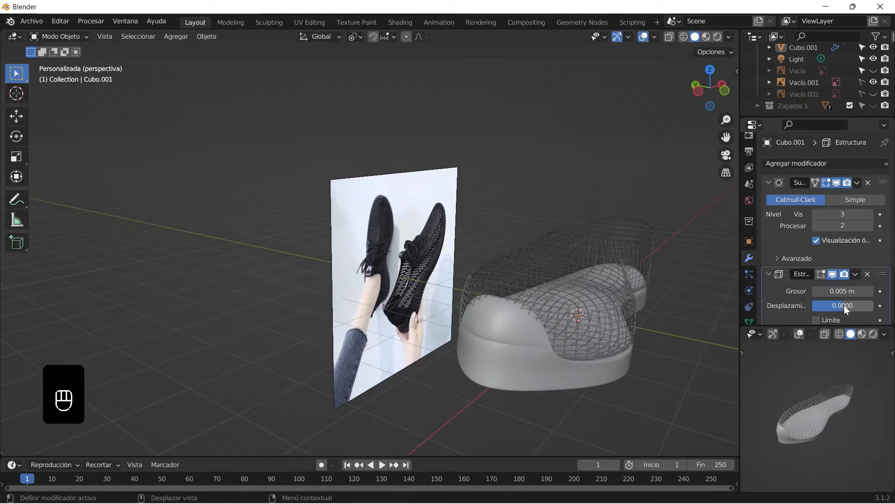
middle_click_drag(627, 312, 605, 318)
Step: Raise the upper's Subdivision viewport level to 5 to make the mesh pattern denser
left_click(605, 318)
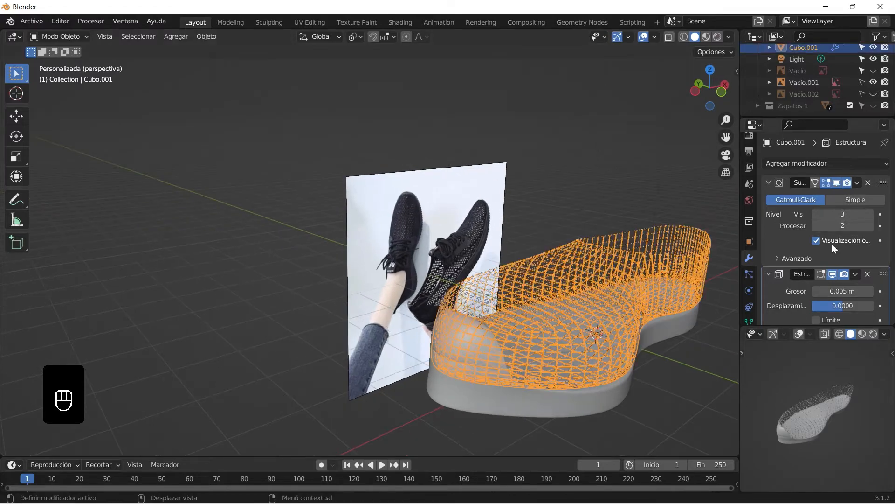
left_click(869, 214)
left_click(869, 214)
left_click(559, 253)
middle_click_drag(559, 253, 595, 313)
left_click(595, 314)
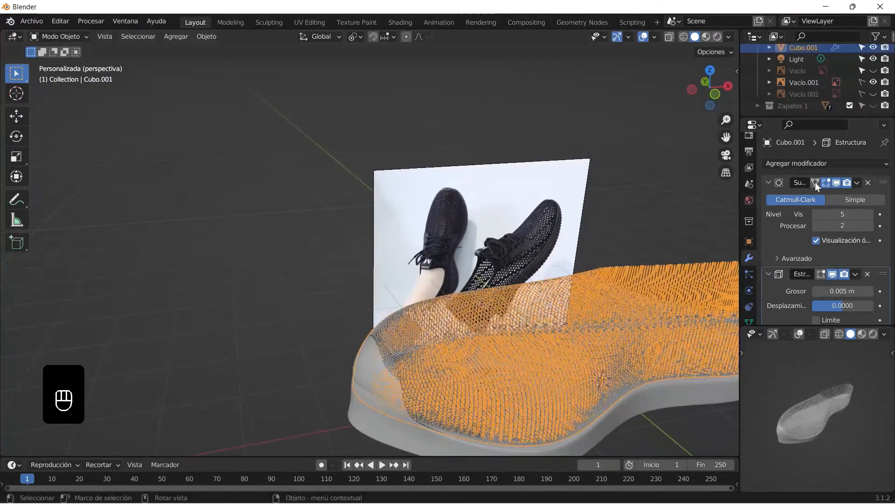
Step: Add a Solidify modifier (Solidificar) to the upper
left_click(875, 164)
left_click(622, 359)
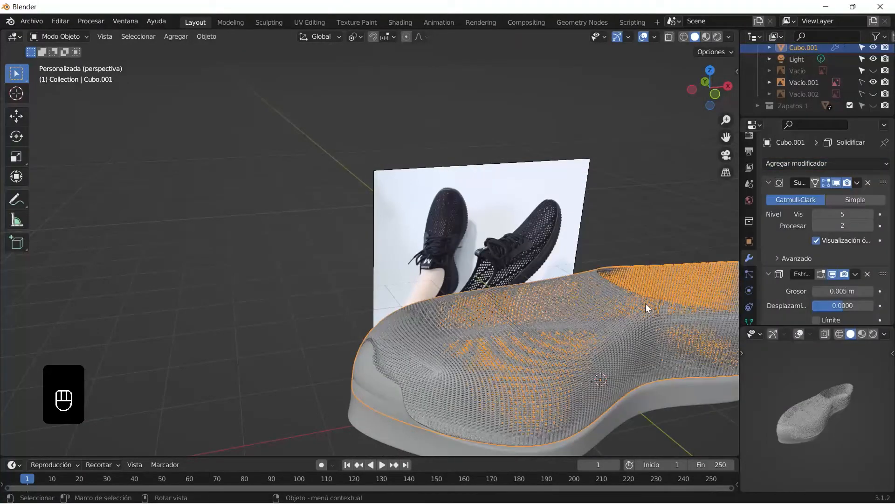
middle_click_drag(583, 206, 645, 290)
Step: Try Wireframe modifier thicknesses of 0.018, 0.021, 0.014 and 0 m on the upper
left_click_drag(842, 291, 857, 291)
left_click(870, 291)
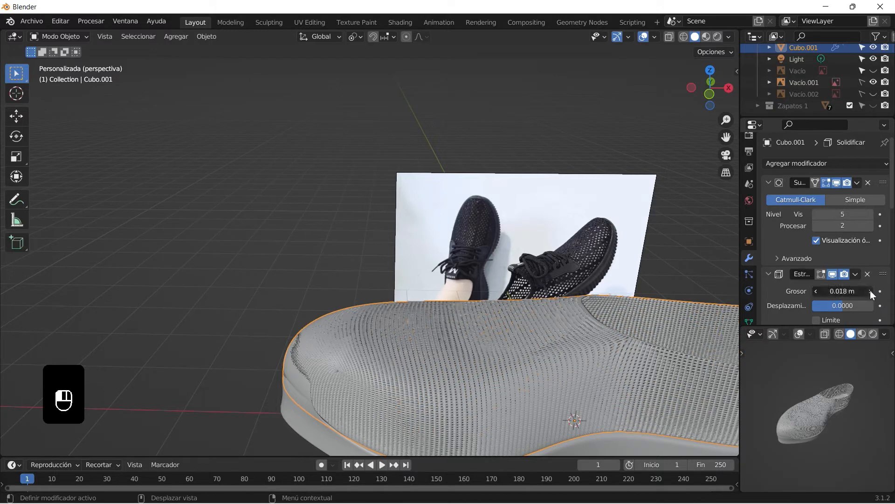
left_click(817, 290)
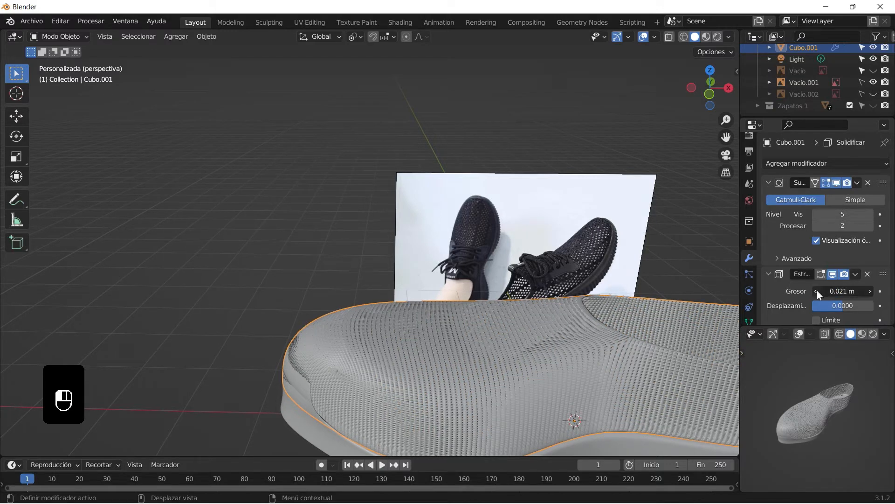
left_click(817, 290)
left_click(817, 290)
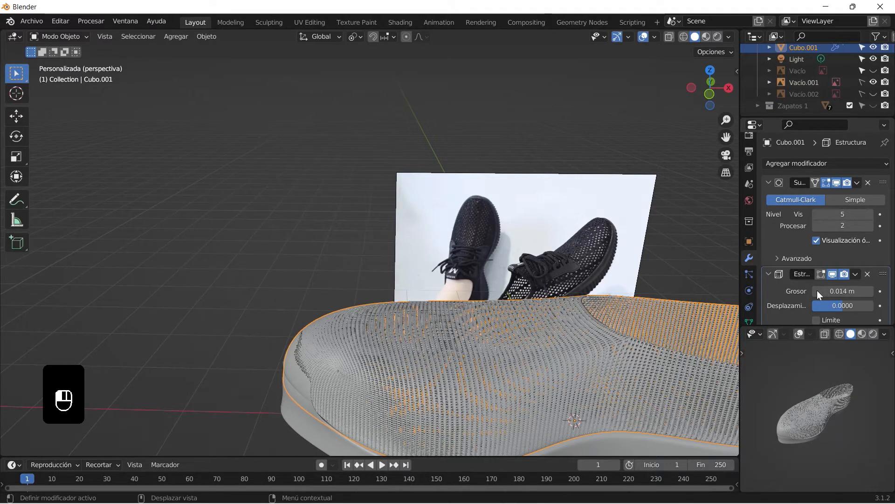
key("Return")
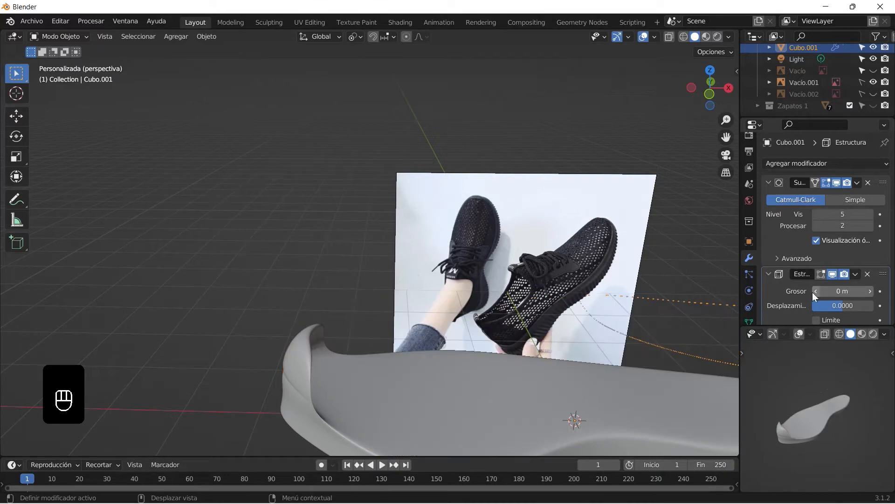
left_click_drag(854, 290, 857, 290)
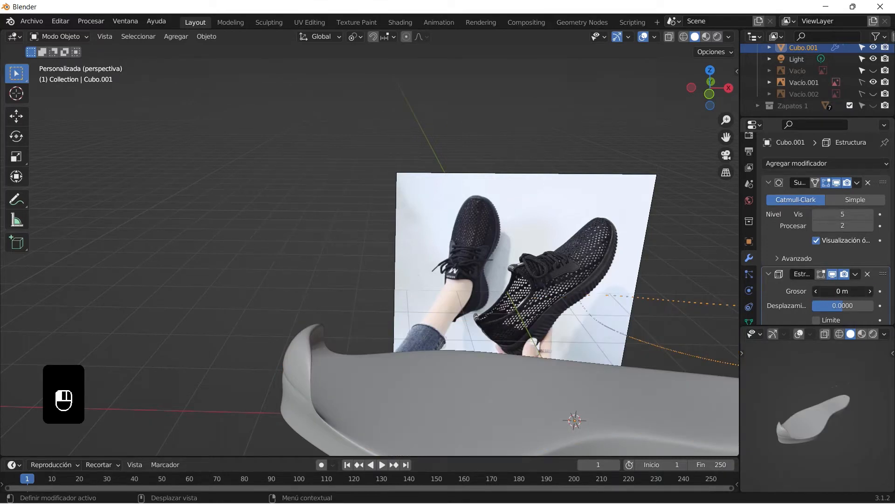
Step: Set the Wireframe modifier thickness of the shoe upper to 0.009 m
left_click(873, 292)
left_click(819, 291)
mouse_move(842, 291)
left_mouse_down()
mouse_move(854, 290)
mouse_move(847, 291)
left_mouse_up()
left_click(332, 292)
middle_click_drag(322, 296, 441, 306)
scroll(443, 305, "down", 2)
scroll(466, 308, "up", 2)
middle_click_drag(573, 320, 545, 300)
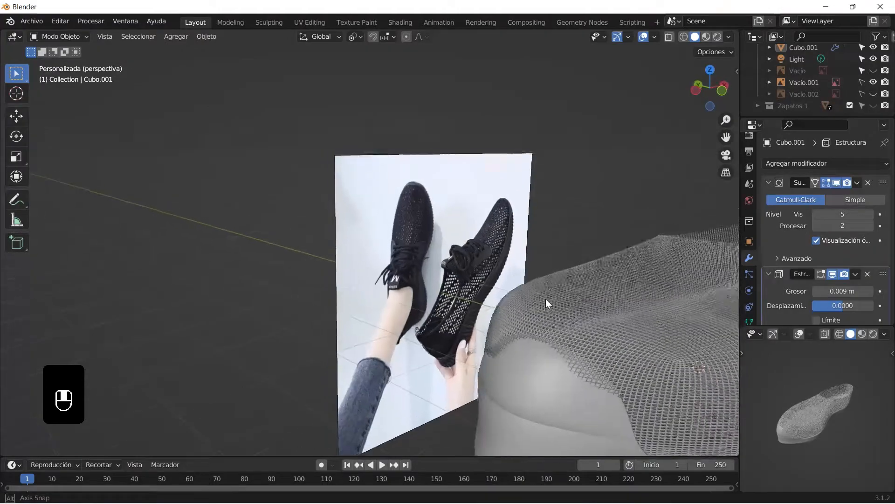
Step: Edit the sole mesh and move the upper front vertex of its toe cap slightly upward
left_click(512, 335)
scroll(521, 331, "up", 2)
key("Tab")
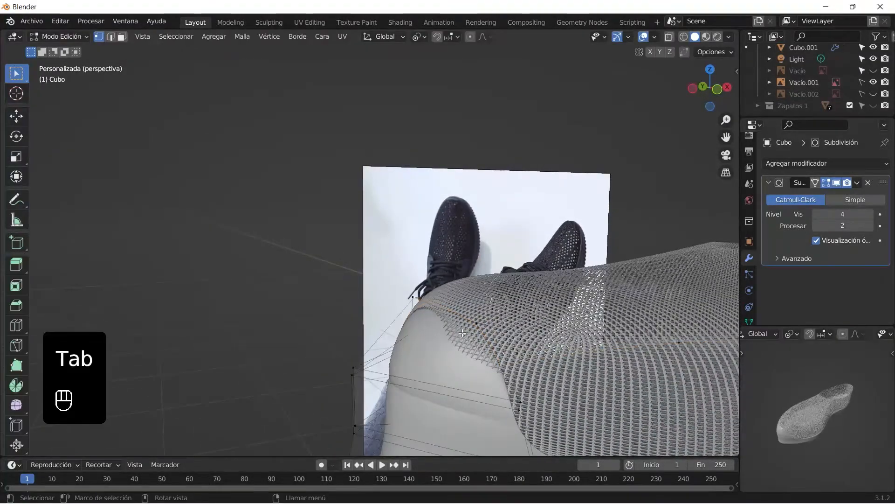
middle_click_drag(429, 348, 425, 260)
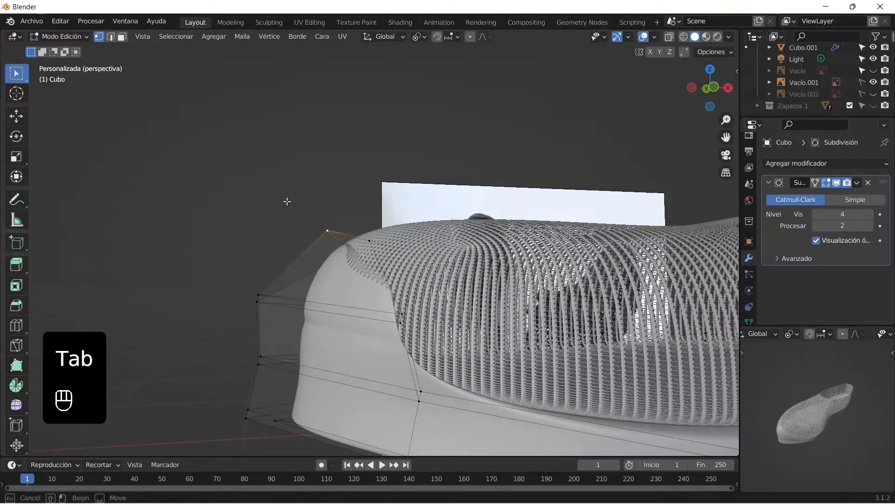
key("g")
left_click(330, 214)
Step: Try to shift the upper vertices of the sole's toe cap along the X axis
mouse_move(330, 215)
middle_mouse_down()
mouse_move(337, 230)
mouse_move(410, 261)
mouse_move(417, 242)
middle_mouse_up()
left_click_drag(511, 234, 566, 289)
mouse_move(581, 314)
middle_mouse_down()
mouse_move(553, 304)
mouse_move(574, 288)
middle_mouse_up()
left_click_drag(508, 211, 576, 273)
mouse_move(565, 278)
middle_mouse_down()
mouse_move(536, 296)
mouse_move(576, 363)
middle_mouse_up()
key("g")
key("x")
left_click(528, 297)
key("g")
key("x")
left_click(556, 333)
mouse_move(556, 333)
middle_mouse_down()
mouse_move(562, 339)
mouse_move(559, 271)
middle_mouse_up()
key("ctrl+z")
key("ctrl+z")
Step: Box-select the upper toe cap vertices through the mesh and move them along the X axis
left_click_drag(532, 199, 600, 278)
middle_click_drag(599, 279, 575, 279)
left_click(669, 37)
left_click_drag(545, 210, 588, 269)
middle_click_drag(589, 269, 536, 385)
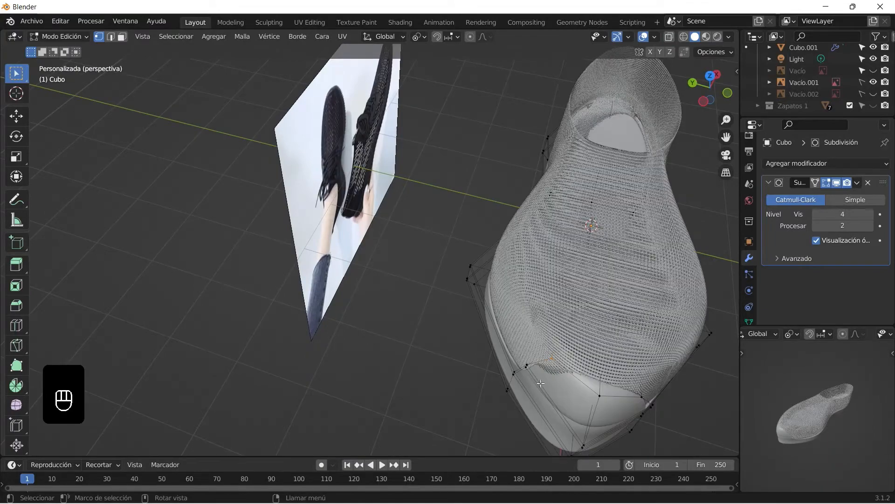
key("g")
key("x")
left_click(538, 360)
middle_click_drag(538, 360, 502, 298)
key("Tab")
Step: Duplicate the shoe upper in place, isolate the copy and remove its Wireframe modifier
scroll(347, 411, "down", 4)
scroll(632, 270, "up", 2)
middle_click_drag(632, 266, 368, 245)
left_click(536, 287)
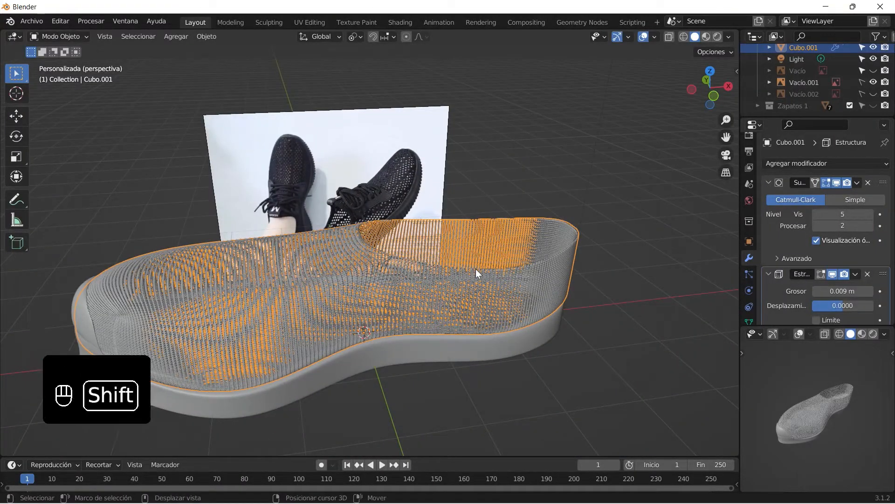
key("shift+d")
right_click(455, 202)
key("KP_Divide")
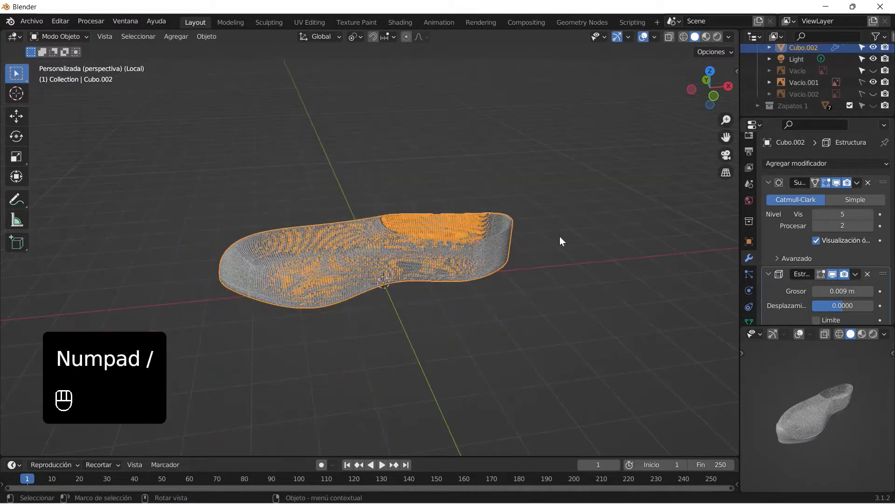
left_click(868, 274)
scroll(455, 249, "up", 4)
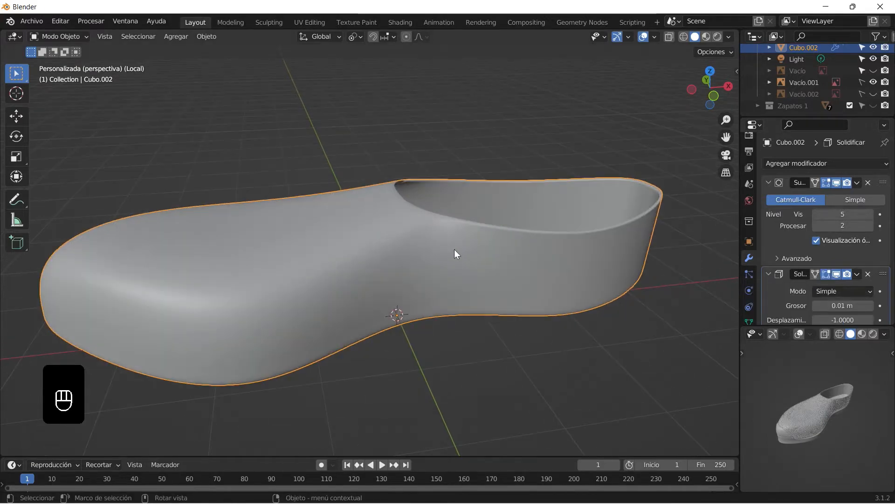
Step: Delete the isolated copy of the shoe upper and return to the full scene
key("Tab")
key("ctrl+r")
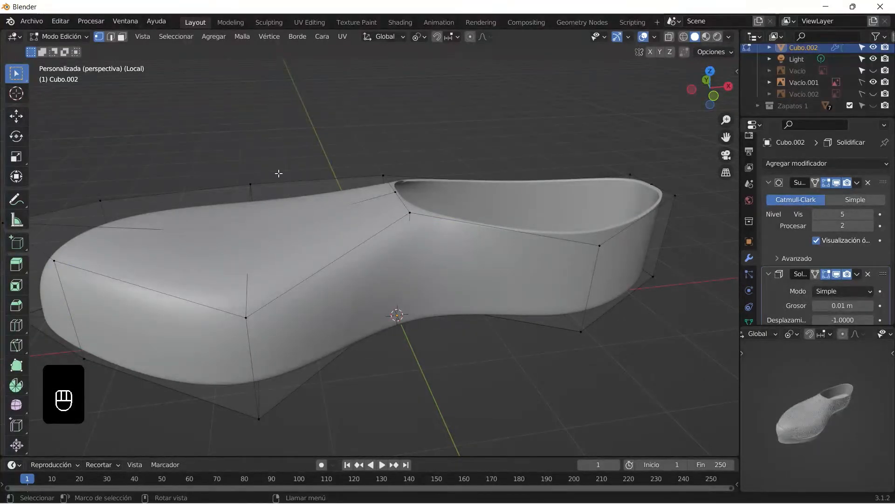
key("Tab")
key("Tab")
key("Tab")
key("Delete")
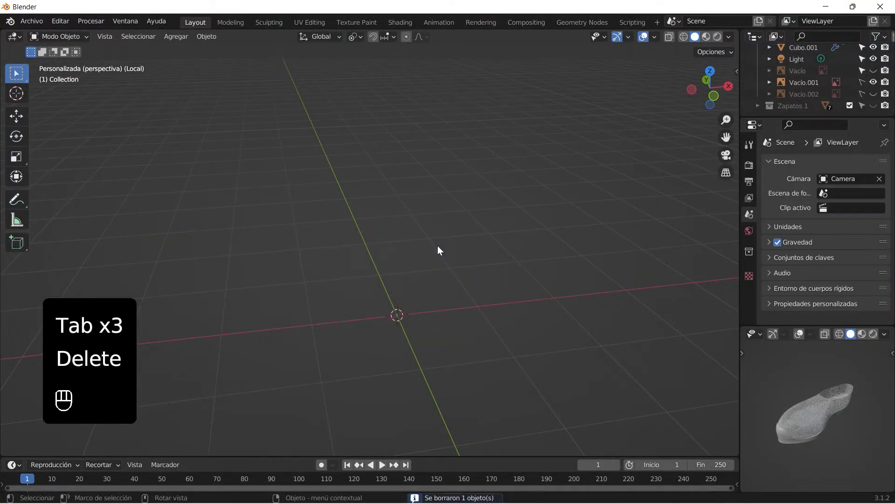
key("KP_Divide")
Step: Extrude the edge loop of the upper's foot opening upward along Z and scale it down slightly
left_click(455, 275)
key("Tab")
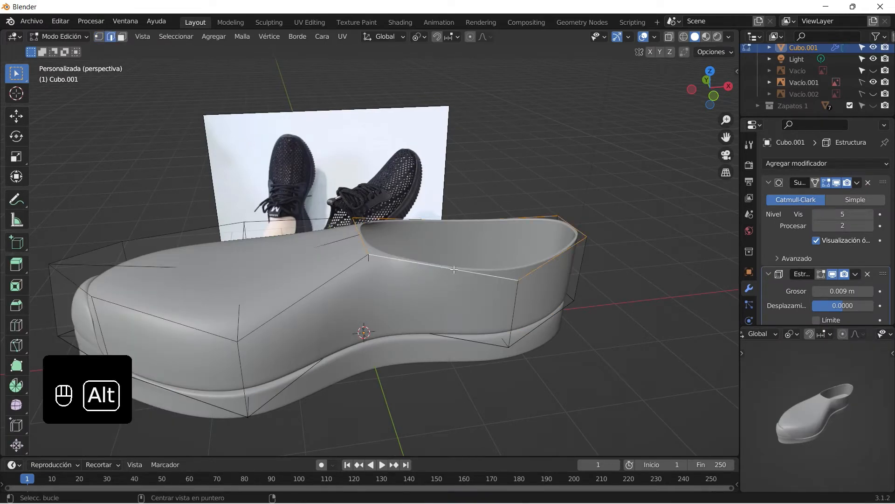
key("e")
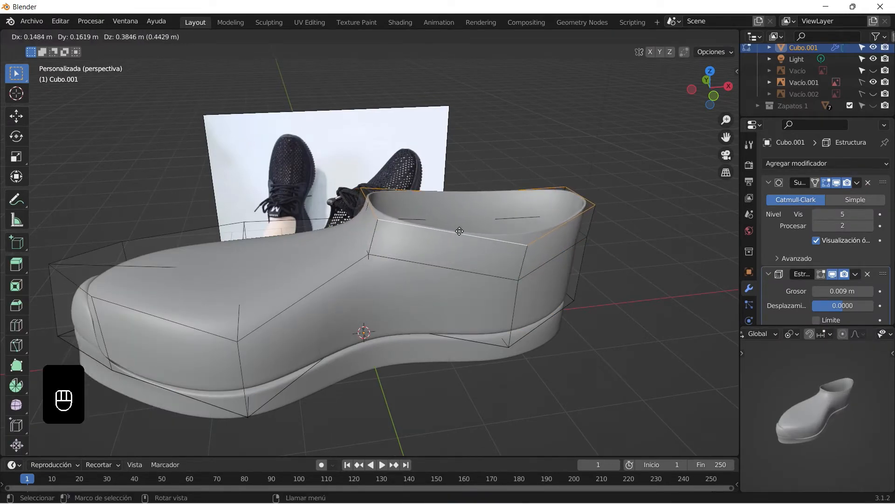
key("z")
key("s")
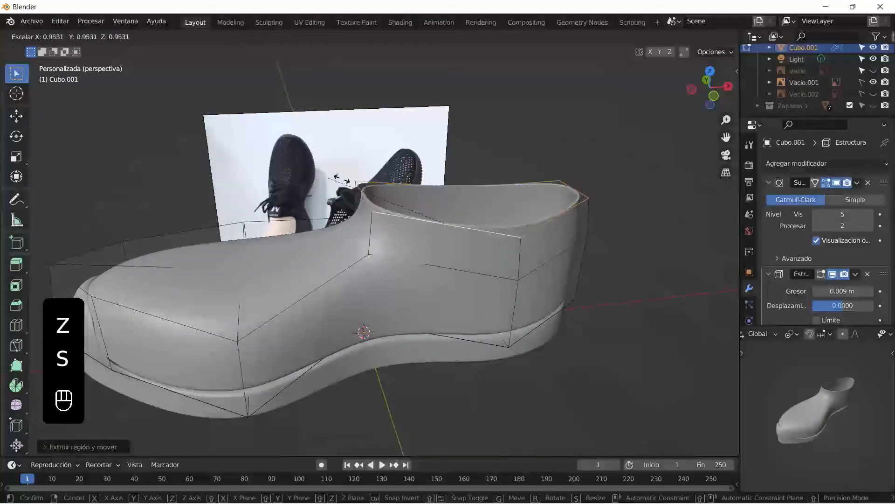
left_click(380, 201)
Step: Move the extruded opening loop along the X axis toward the heel
middle_click_drag(505, 252, 461, 242)
scroll(425, 239, "up", 2)
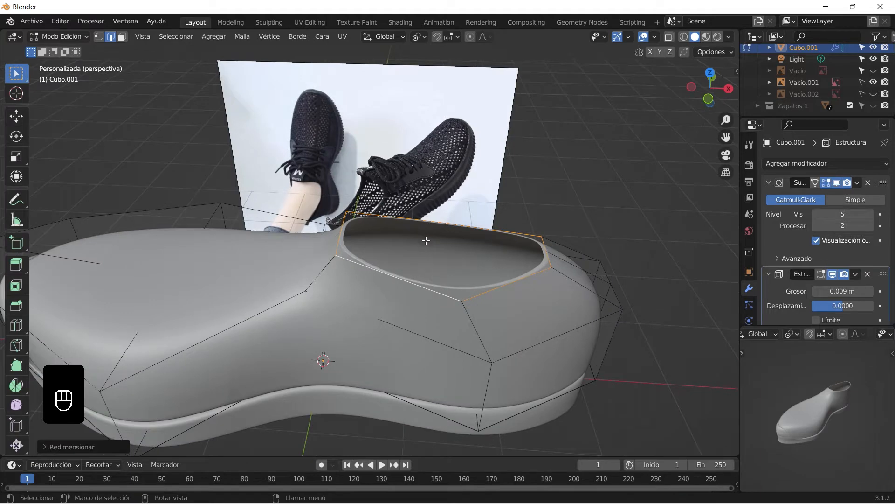
key("g")
key("x")
left_click(471, 258)
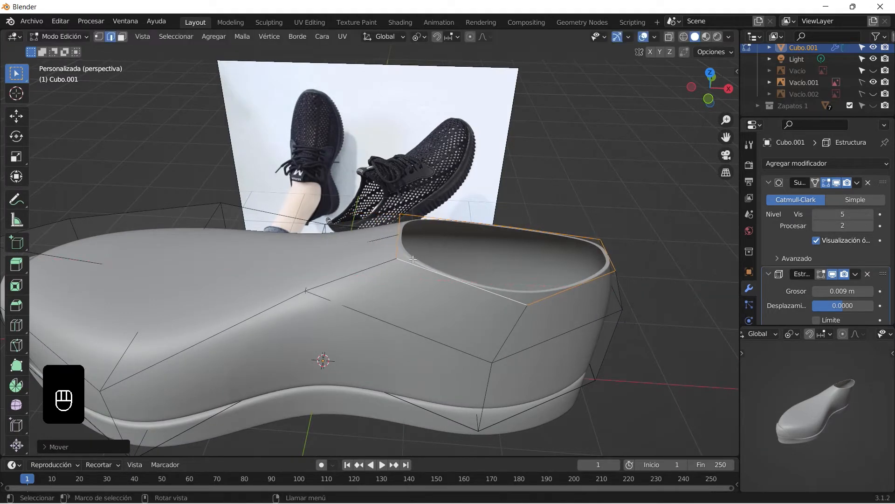
middle_click_drag(471, 259, 467, 200)
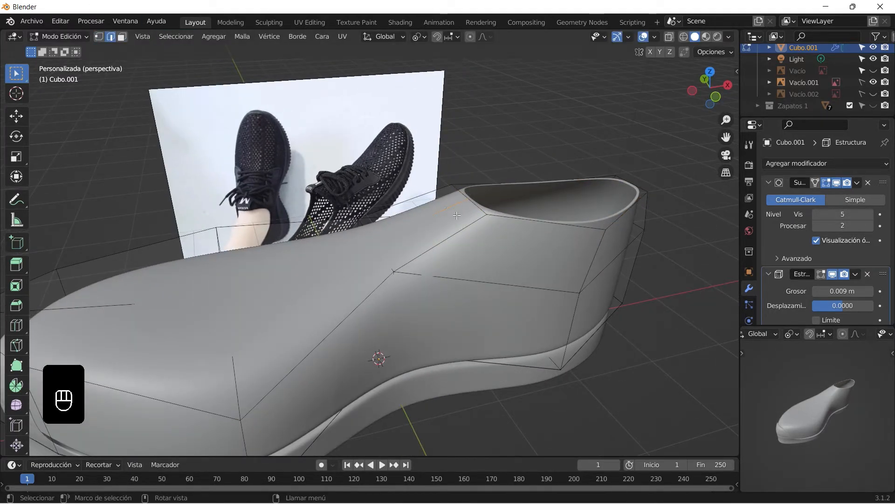
Step: Move the front edge of the foot opening forward along X and raise it along Z
key("g")
key("x")
left_click(424, 200)
key("g")
key("z")
key("z")
left_click(425, 185)
Step: Adjust the shape of the foot opening by moving its side edges and front vertices along the Y axis
middle_click_drag(424, 187, 243, 196)
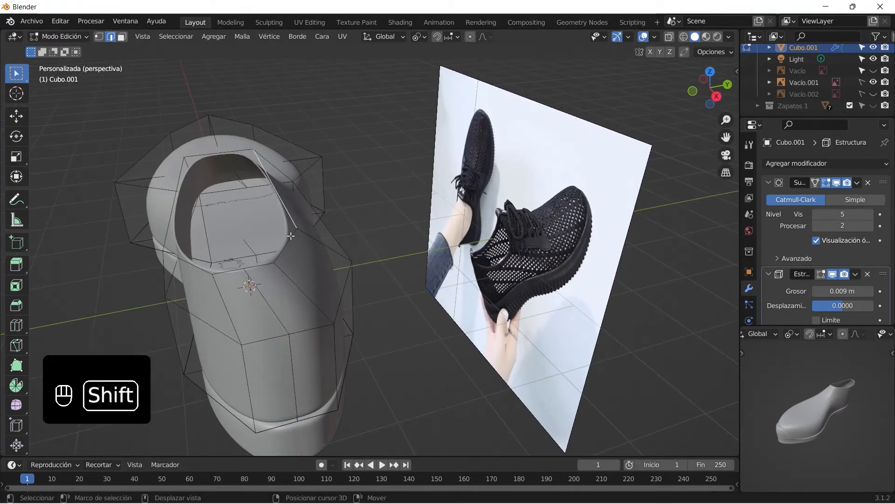
key("g")
key("y")
left_click(286, 212)
middle_click_drag(286, 212, 323, 238)
key("g")
key("y")
left_click(315, 232)
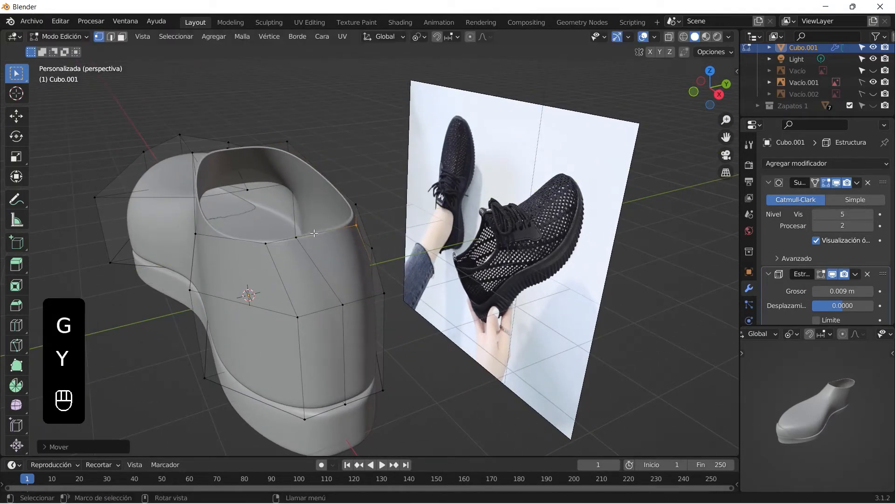
key("g")
key("y")
left_click(268, 235)
middle_click_drag(268, 235, 540, 224)
key("Tab")
Step: Duplicate the ring of faces around the foot opening in place and separate it into its own object
key("Tab")
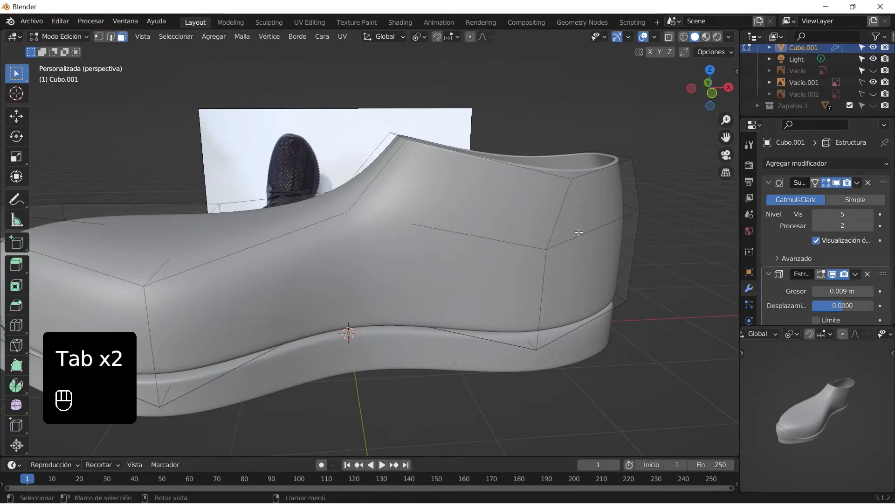
left_click(563, 211)
left_click(564, 209, "alt")
key("shift+d")
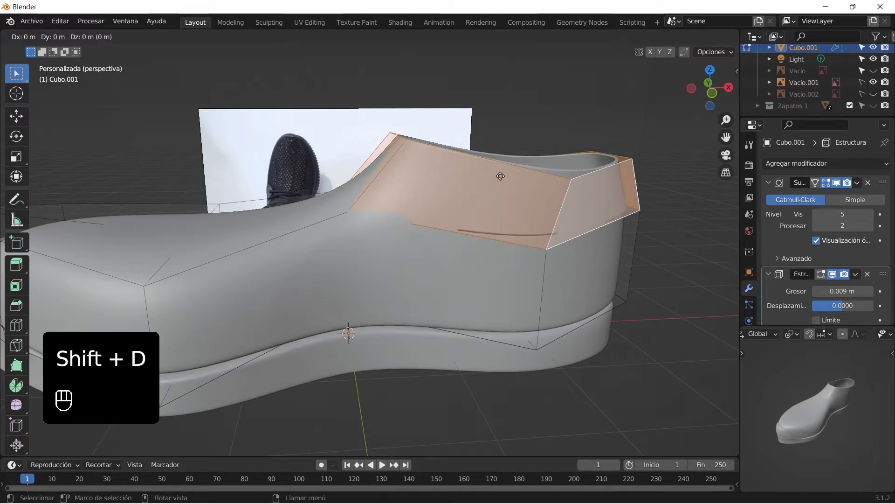
right_click(500, 176)
key("p")
left_click(515, 179)
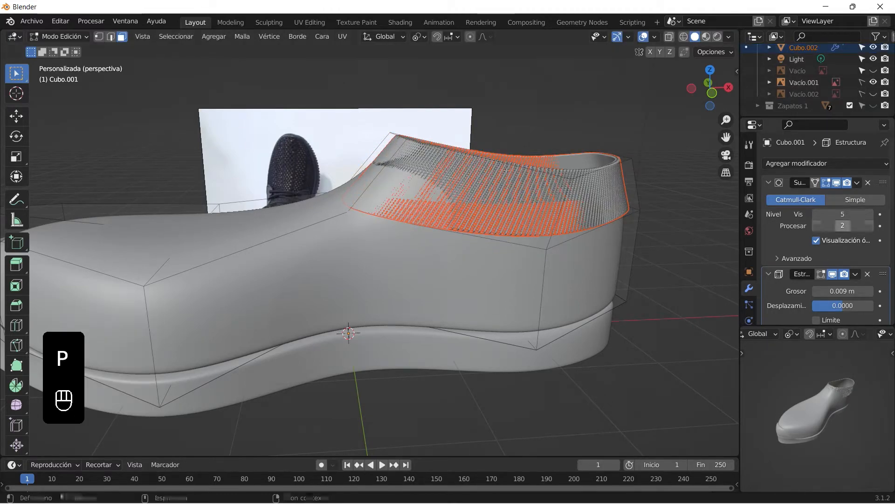
key("Tab")
Step: Add a horizontal loop cut around the middle of the separated collar band
left_click(626, 214)
left_click(631, 216)
middle_click_drag(419, 205, 545, 319)
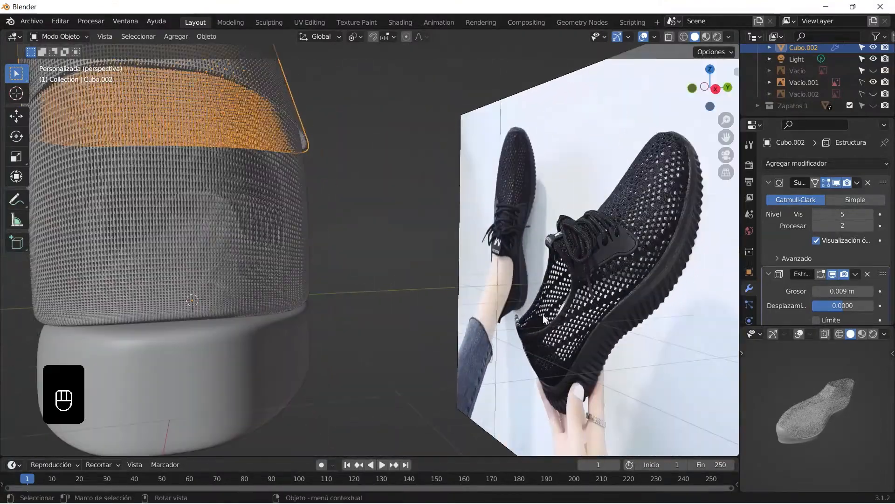
middle_click_drag(383, 225, 432, 240)
key("Tab")
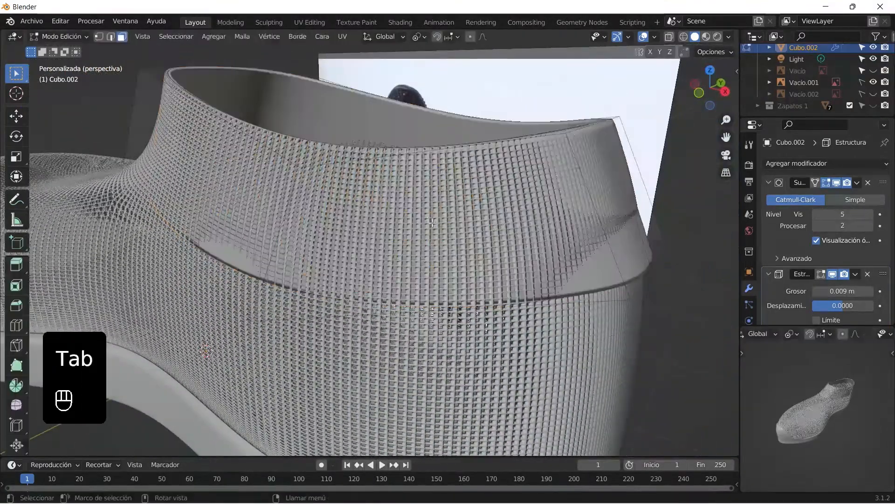
key("ctrl+r")
left_click(591, 209)
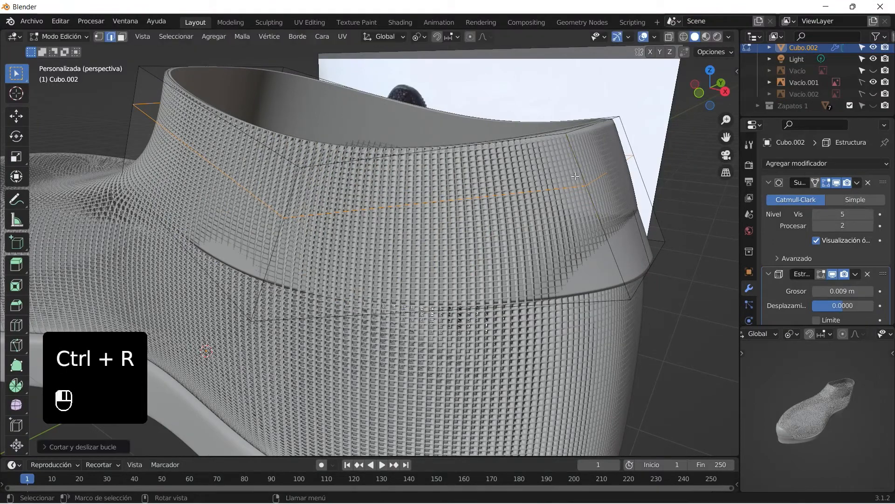
Step: Delete the lower ring of faces below the new loop on the collar band
left_click(612, 245, "alt")
left_click(122, 37)
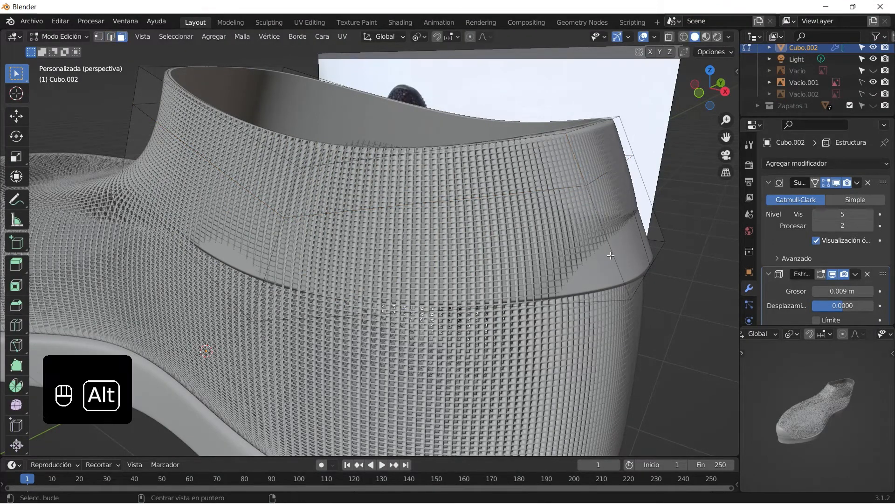
left_click(610, 253, "alt")
key("Delete")
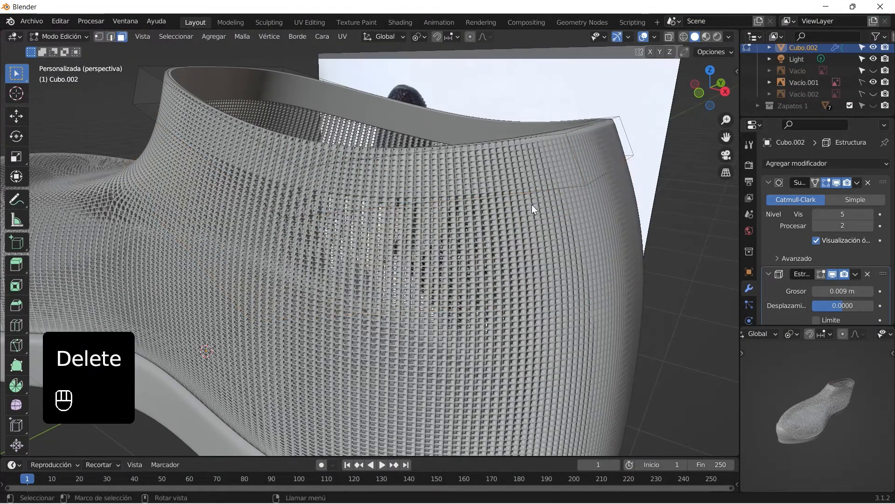
key("Tab")
Step: Remove the collar band's Wireframe modifier and change its Solidify thickness so the band stands out from the mesh
left_click(868, 273)
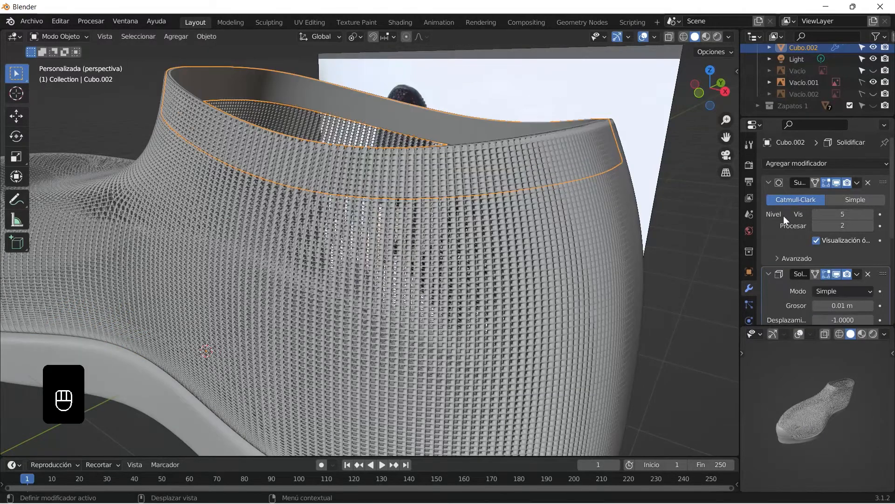
mouse_move(842, 305)
left_mouse_down()
mouse_move(821, 306)
mouse_move(834, 305)
left_mouse_up()
Step: Reorder the collar band's modifiers so that Solidify comes before Subdivision
left_click(769, 183)
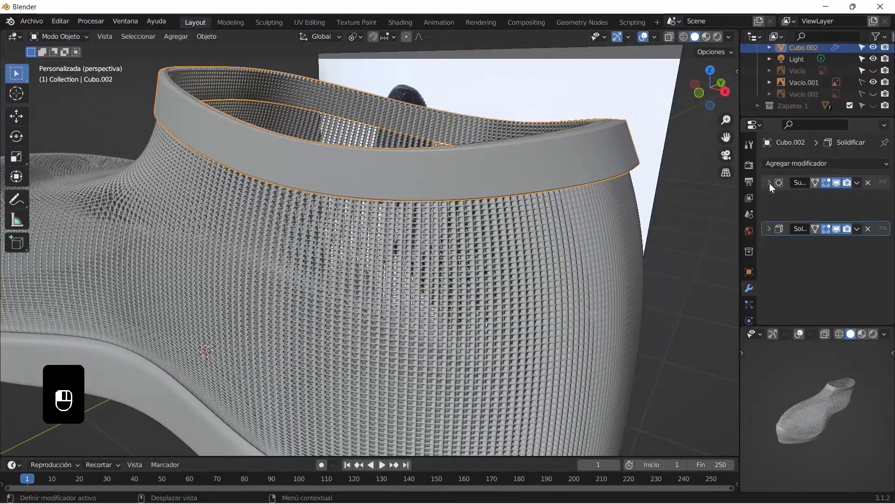
left_click_drag(886, 195, 884, 181)
middle_click_drag(550, 135, 581, 164)
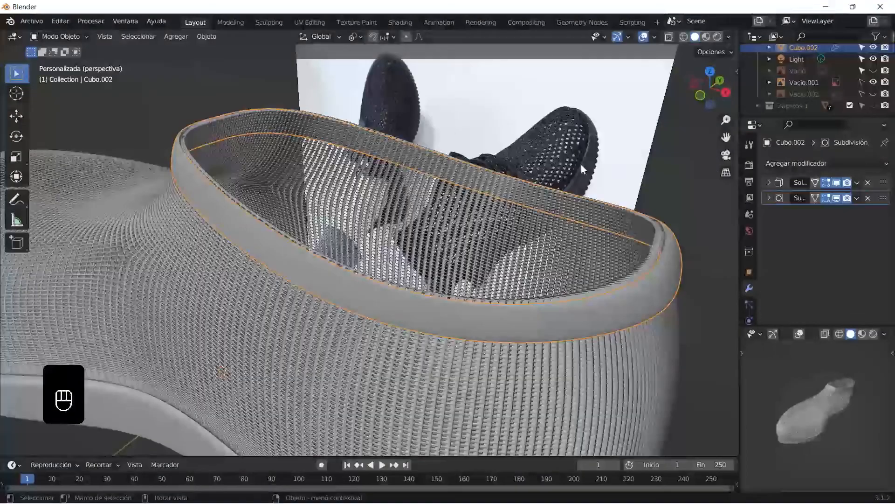
Step: Select the upper edge loop of the collar band and raise it slightly along Z
key("Tab")
left_click(624, 301)
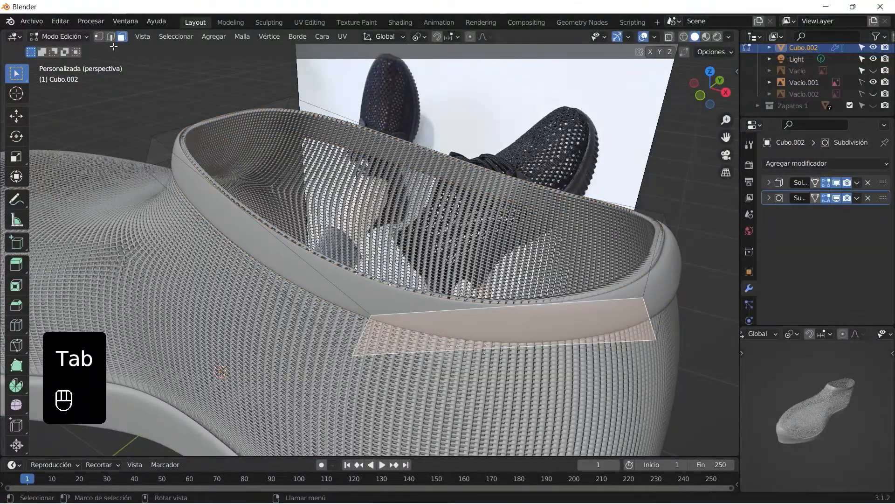
left_click(615, 299, "alt")
key("g")
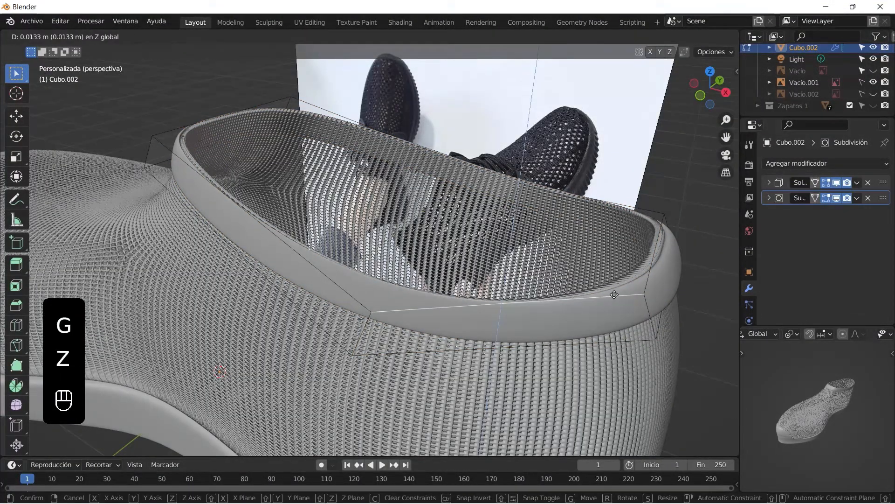
left_click(614, 294)
left_click(612, 291, "alt")
key("g")
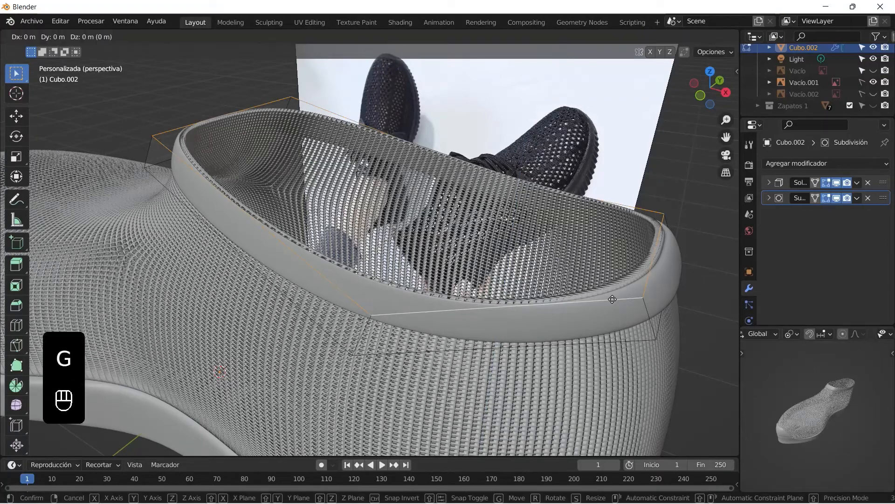
key("z")
left_click(611, 290)
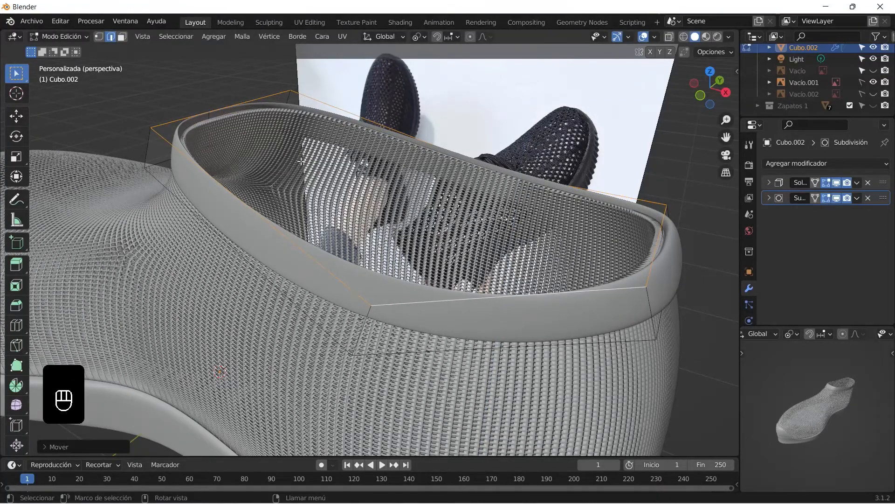
Step: Scale the collar band's upper edge loop to about 0.98 in X and Y, excluding Z
key("s")
key("z")
key("shift+z")
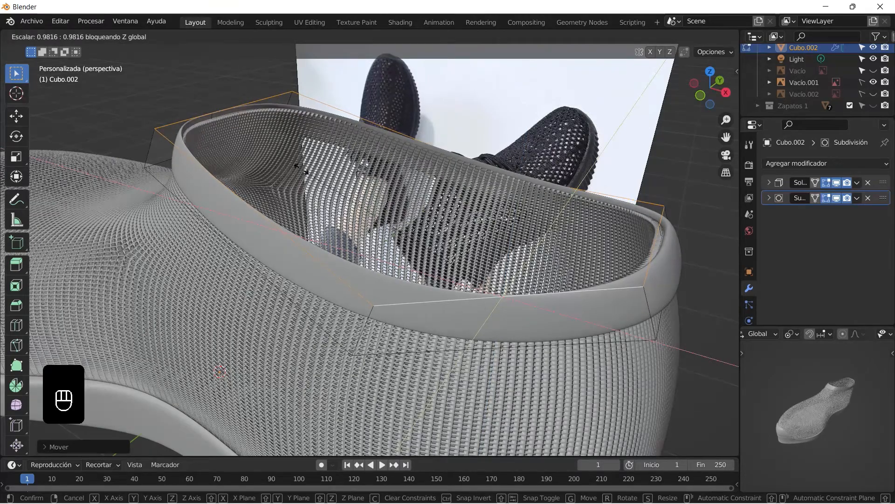
left_click(300, 169)
middle_click_drag(301, 169, 488, 210)
key("Tab")
Step: Set the mesh upper's viewport subdivision level to 4 and its Wireframe thickness to 0.025 m
scroll(456, 172, "down", 4)
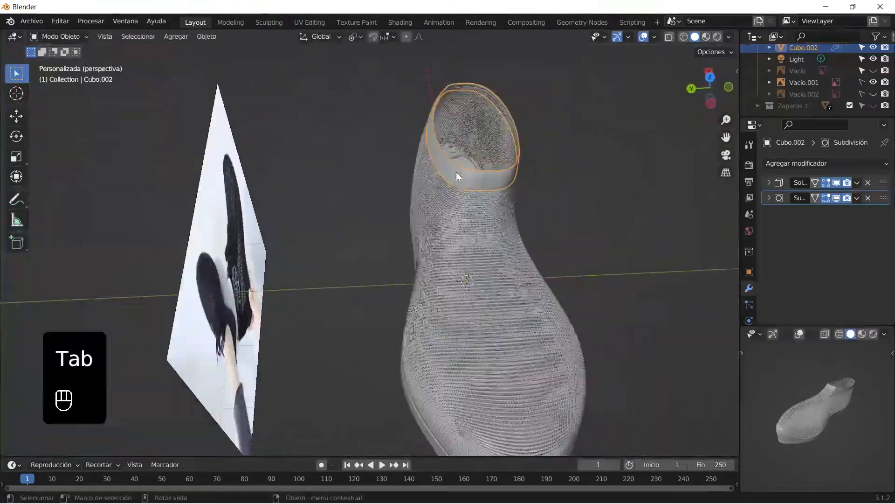
middle_click_drag(587, 202, 530, 239)
left_click(570, 260)
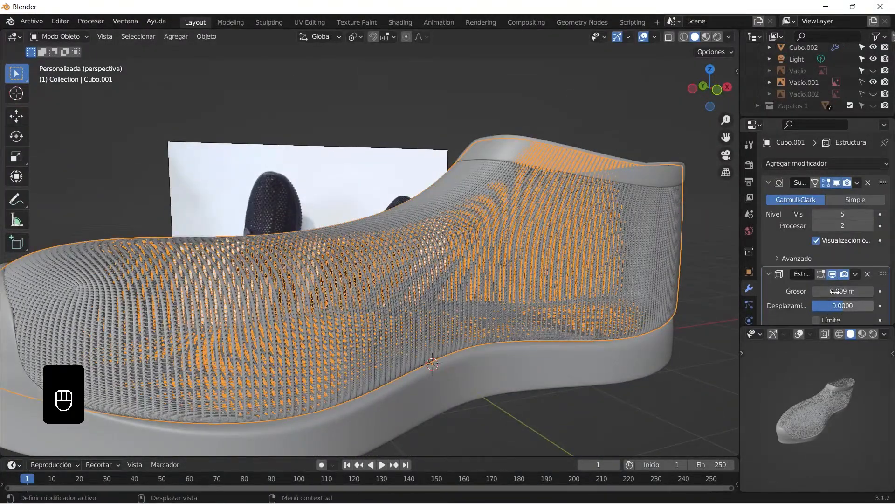
left_click(816, 213)
middle_click_drag(612, 230, 536, 319)
left_click(573, 191)
left_click(535, 319)
left_click_drag(842, 291, 856, 291)
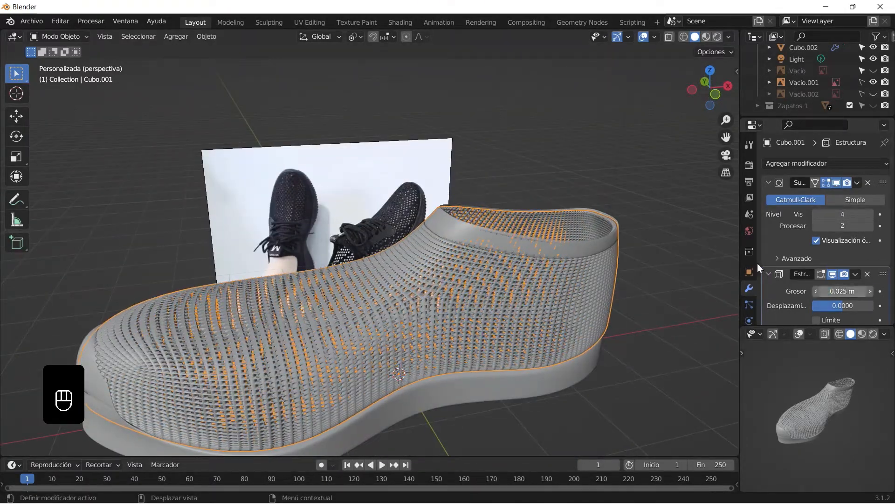
middle_click_drag(612, 257, 578, 284)
scroll(798, 317, "down", 2)
scroll(798, 316, "down", 6)
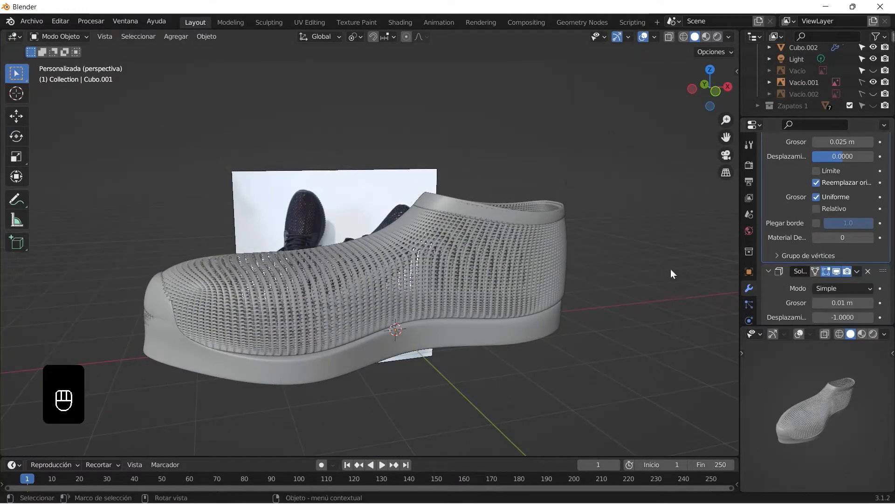
Step: In front view, move the sole's lowest toe vertices inward toward the heel using proportional editing
middle_click_drag(633, 263, 432, 299)
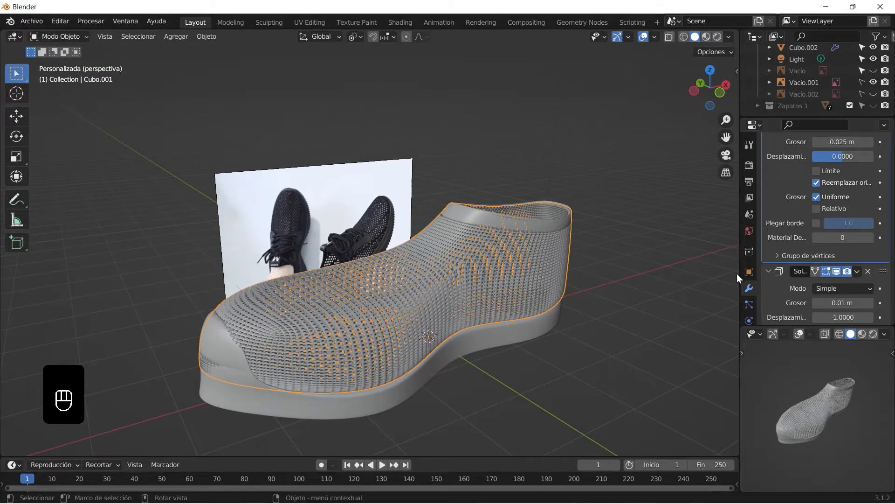
middle_click_drag(349, 341, 231, 300)
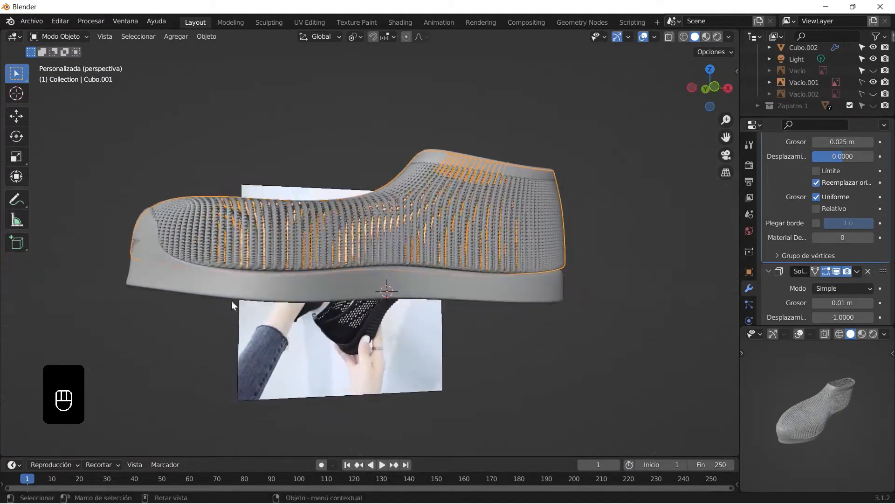
left_click(172, 282)
key("Tab")
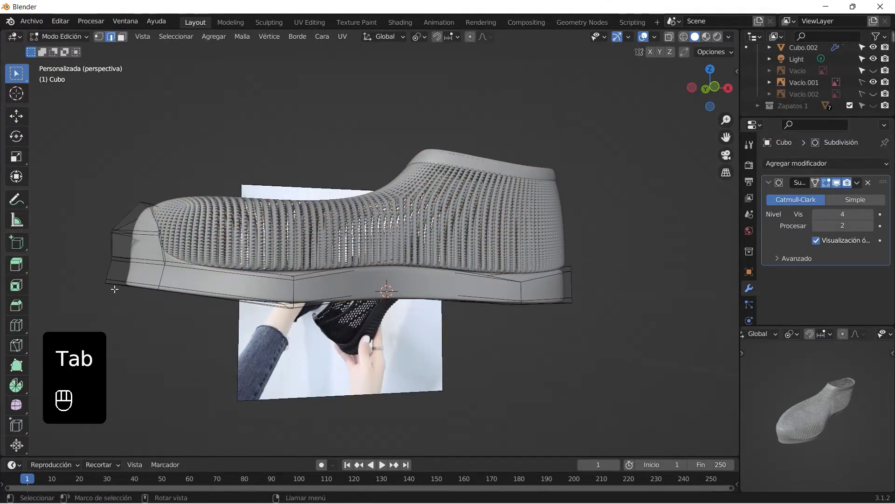
key("KP_1")
left_click(99, 37)
scroll(88, 163, "up", 2)
middle_click_drag(46, 287, 171, 239, "shift")
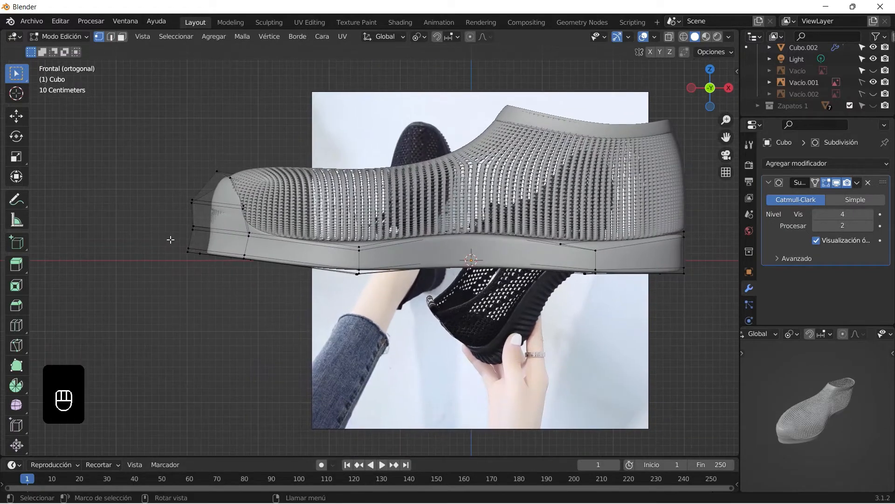
key("g")
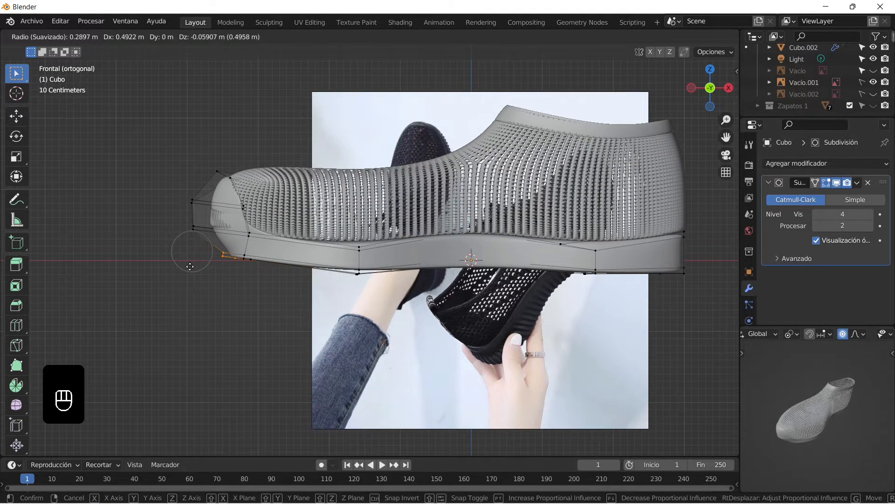
left_click(183, 266)
Step: Reposition the sole's middle and upper toe vertices to round the toe profile, and leave mesh editing
key("g")
left_click(162, 226)
left_click_drag(163, 189, 208, 215)
key("g")
left_click(207, 226)
middle_click_drag(209, 236, 261, 255)
key("Tab")
scroll(419, 280, "down", 3)
Step: Select all the underside faces of the sole and move them slightly downward along Z
middle_click_drag(480, 275, 316, 175)
left_click(331, 164)
left_click(331, 164)
key("Tab")
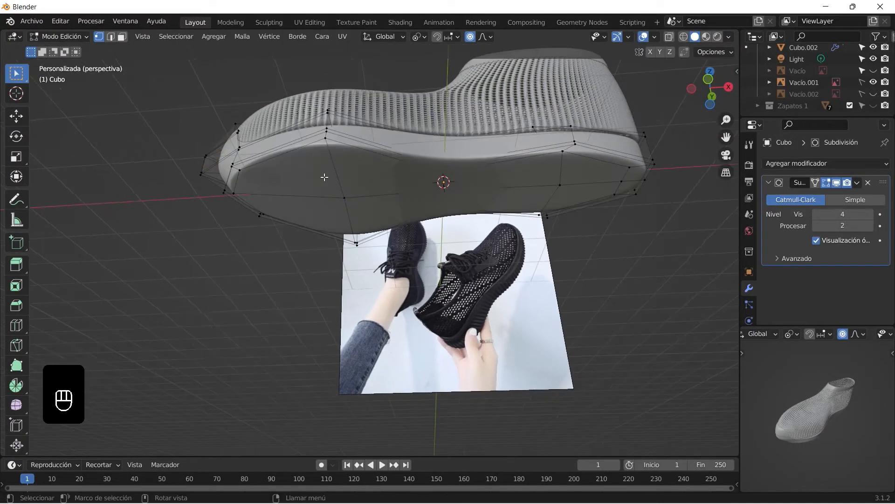
left_click(291, 170)
left_click(306, 210, "shift")
left_click(371, 215, "shift")
left_click(385, 179, "shift")
left_click(541, 171, "shift")
key("g")
key("z")
left_click(216, 166)
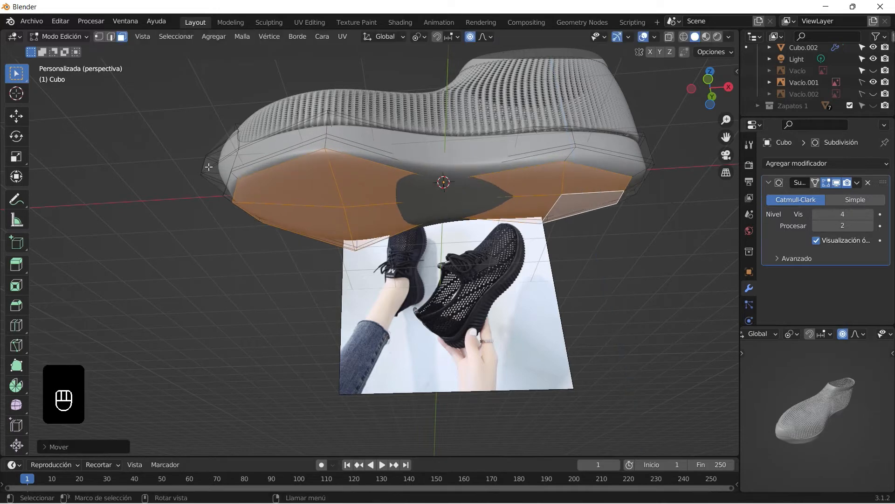
Step: Change the pivot point to bounding box center and try to scale the sole's underside faces
key("s")
key("Escape")
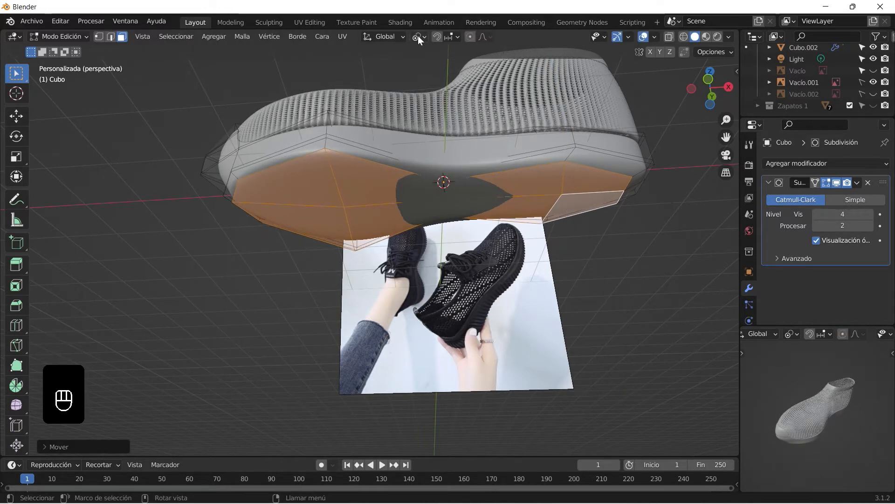
left_click(419, 37)
left_click(448, 51)
key("s")
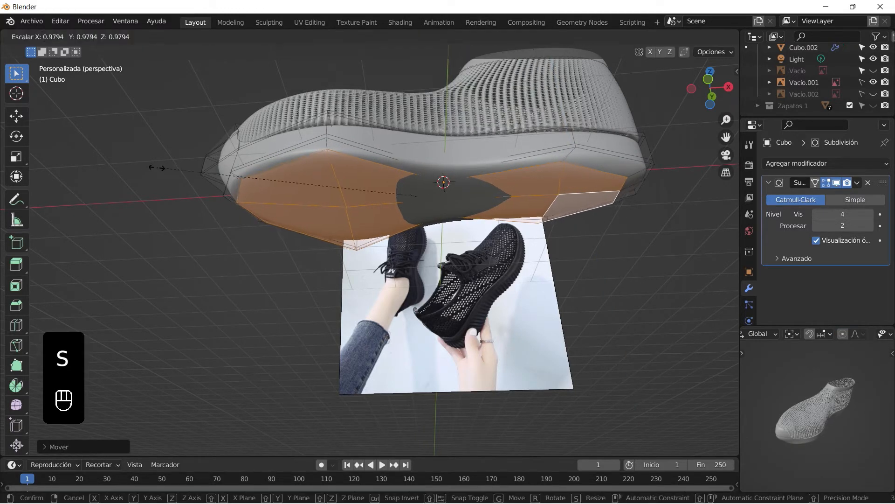
right_click(177, 171)
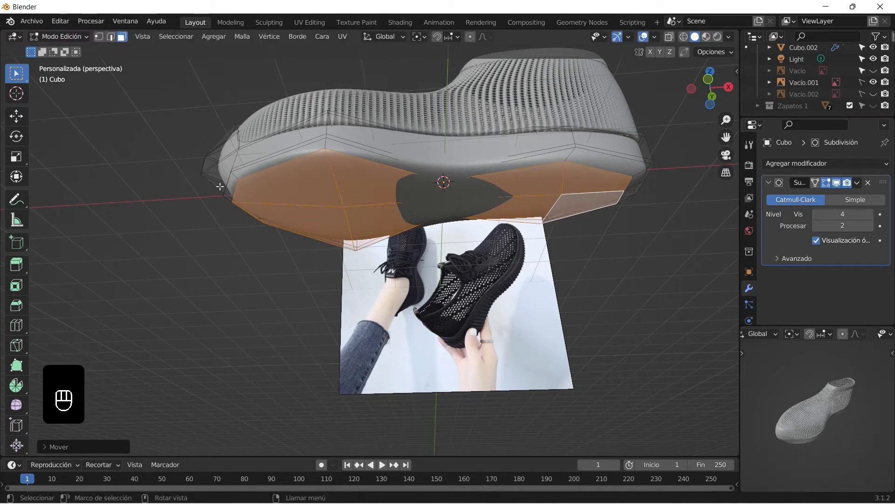
Step: Remove the selected underside faces of the sole and the edge loop around its lower rim
key("Delete")
left_click(216, 253)
middle_click_drag(235, 192, 251, 211)
scroll(250, 212, "up", 3)
left_click(417, 193)
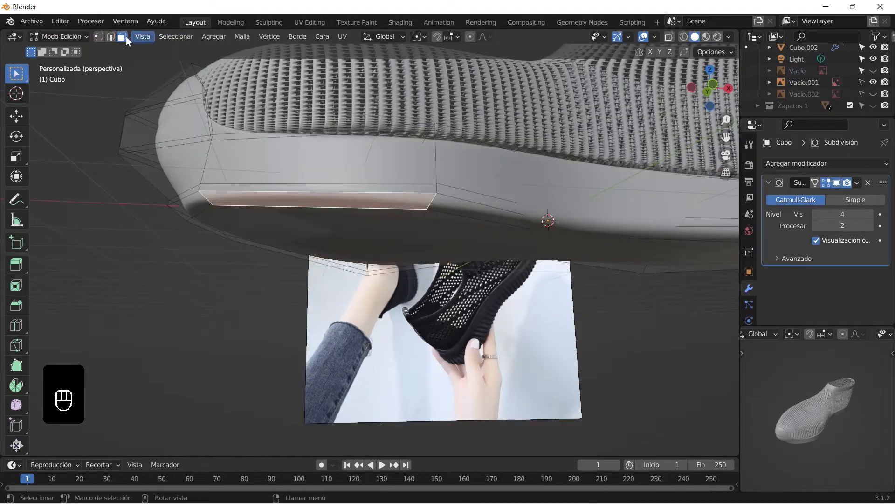
left_click(400, 194, "alt")
key("Delete")
left_click(392, 180)
middle_click_drag(392, 180, 420, 304)
key("Tab")
scroll(311, 206, "down", 6)
Step: Select the sole, open its mesh for editing and isolate it in local view
left_click(490, 321)
scroll(491, 321, "up", 3)
middle_click_drag(492, 321, 393, 234)
middle_click_drag(520, 133, 535, 176)
scroll(560, 182, "up", 2)
middle_click_drag(582, 182, 504, 271, "shift")
key("Tab")
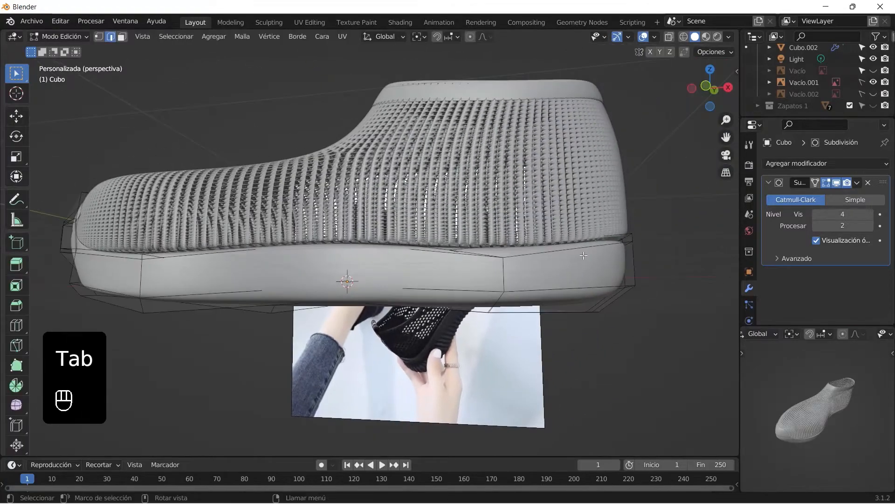
scroll(626, 306, "up", 2)
key("KP_Divide")
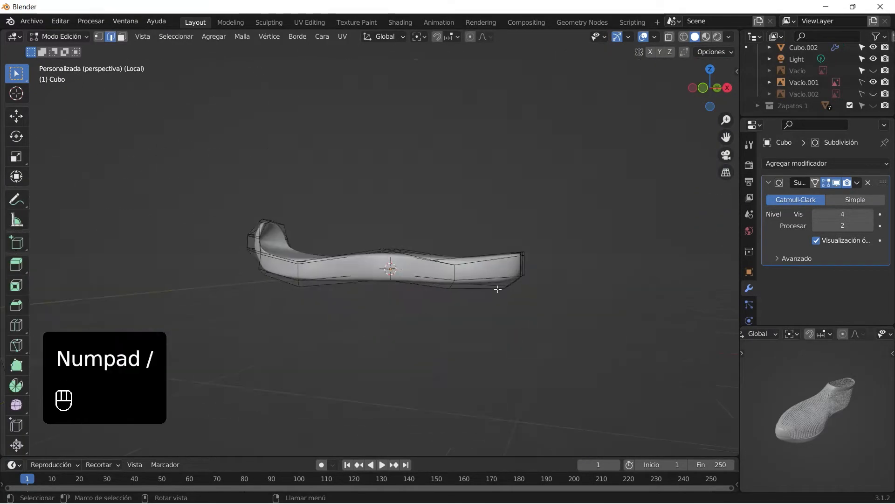
Step: Select the sole's top faces from heel to toe, inset them slightly, and bring back the full scene
scroll(497, 288, "up", 2)
middle_click_drag(497, 288, 518, 343)
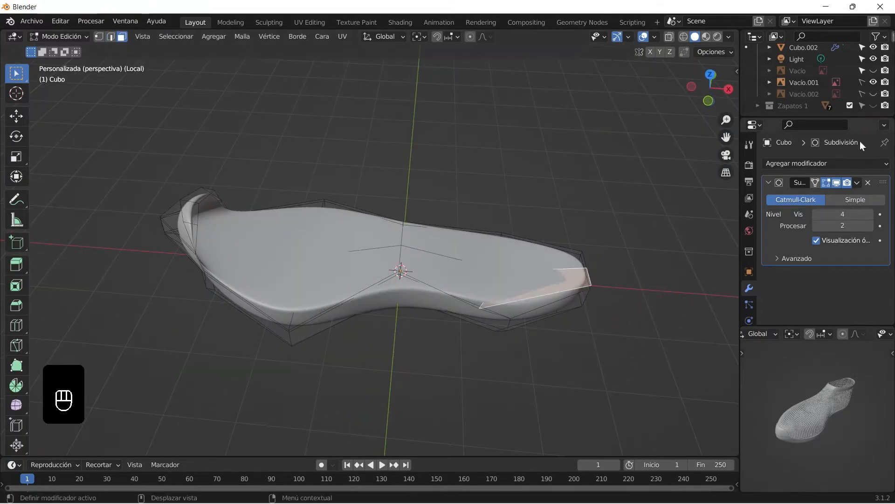
left_click(548, 246, "shift")
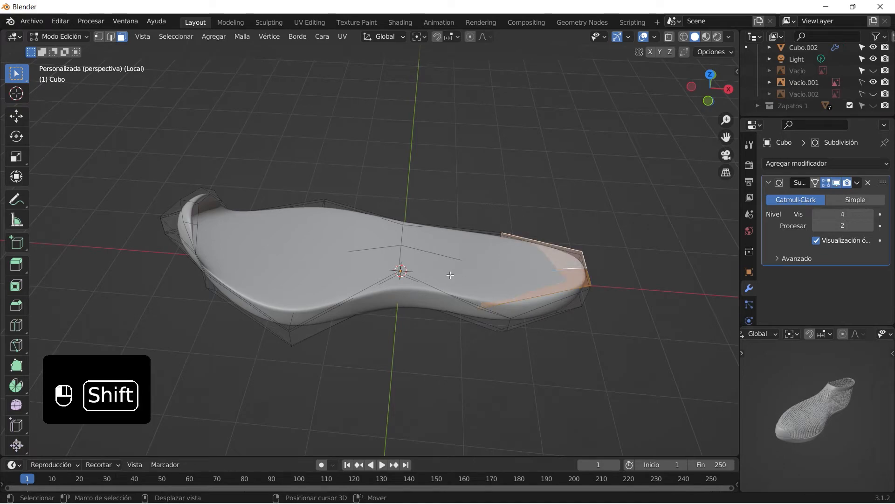
left_click(255, 231, "shift")
key("i")
left_click(218, 227)
key("Tab")
key("KP_Divide")
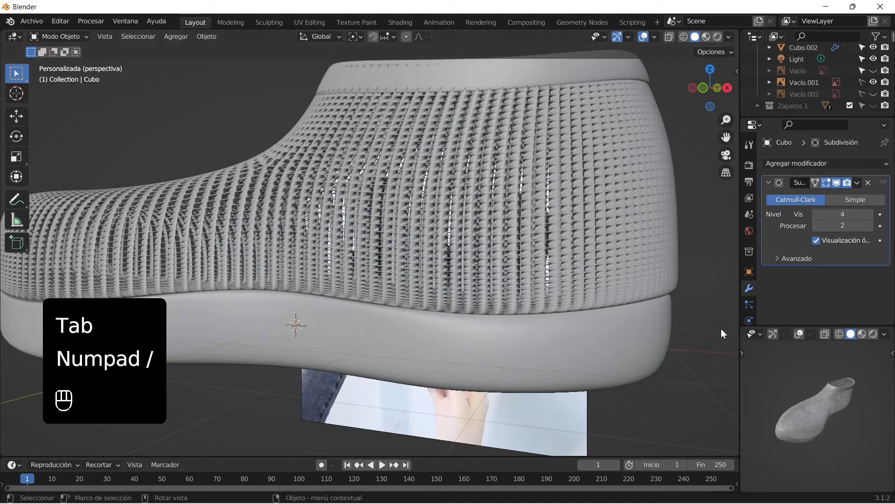
Step: Show the sole's vertices in front view with X-ray enabled, ready for editing the heel
scroll(515, 267, "down", 3)
middle_click_drag(514, 267, 545, 220)
key("Tab")
left_click_drag(554, 208, 521, 183)
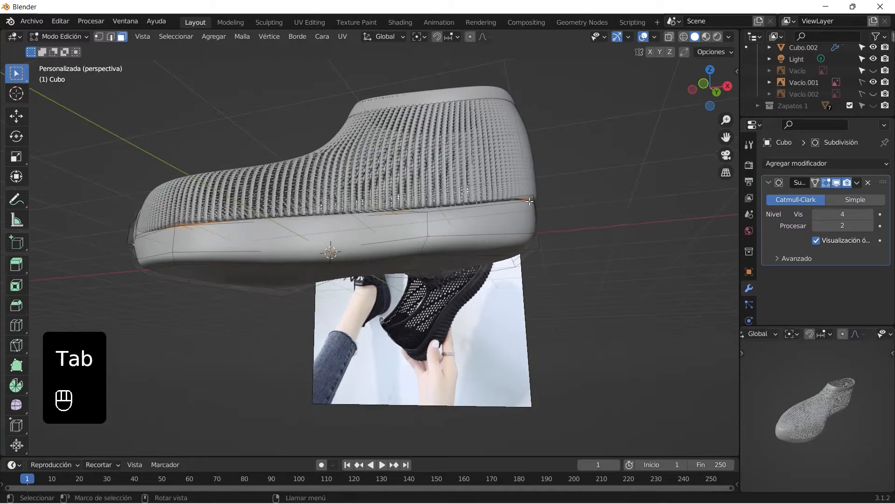
key("KP_1")
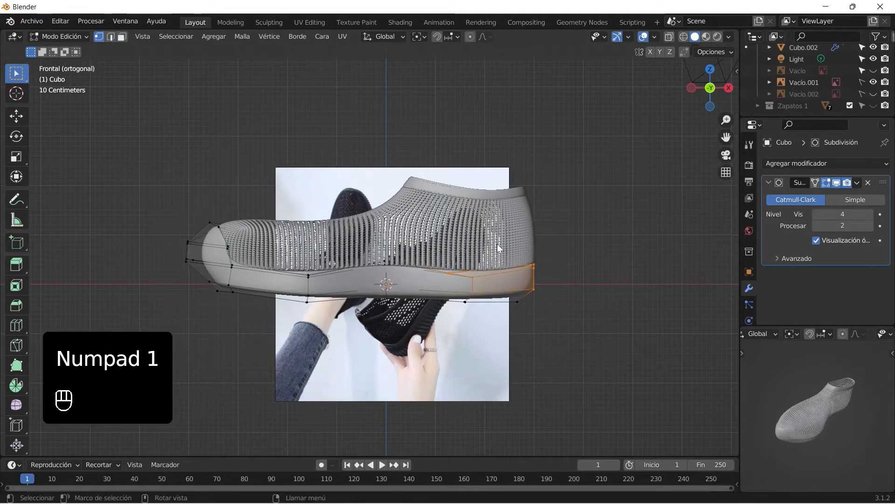
scroll(489, 247, "up", 2)
left_click_drag(639, 292, 599, 253)
key("g")
right_click(605, 255)
left_click(669, 37)
Step: Try to move the sole's upper heel vertices upward, then undo the move
left_click_drag(621, 284, 599, 251)
key("g")
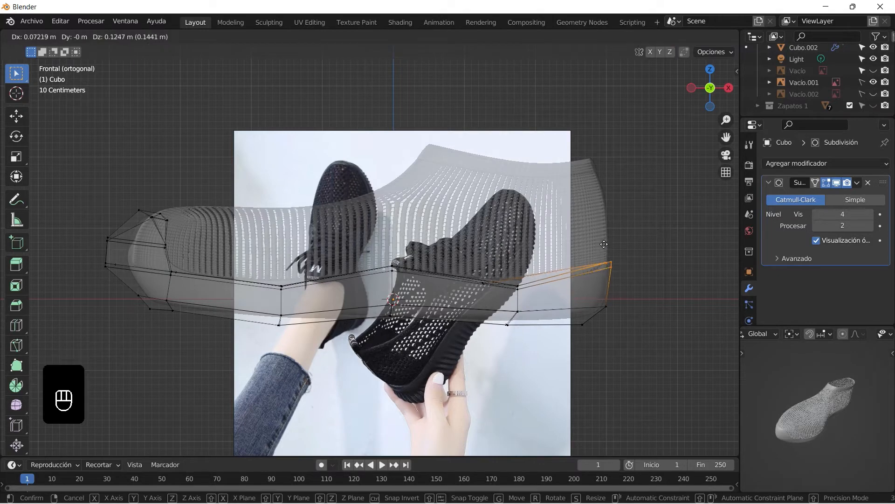
left_click(606, 252)
key("ctrl+z")
Step: Select the whole heel section of the sole and shift it slightly backward along X
left_click_drag(652, 371, 478, 261)
key("g")
key("x")
left_click(511, 253)
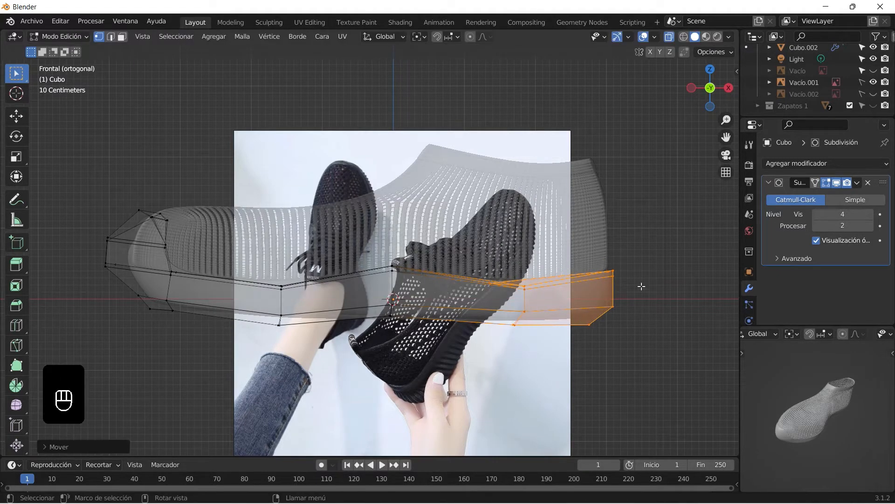
Step: Raise the sole's upper heel vertices along Z in two small moves, turning X-ray off
key("g")
key("z")
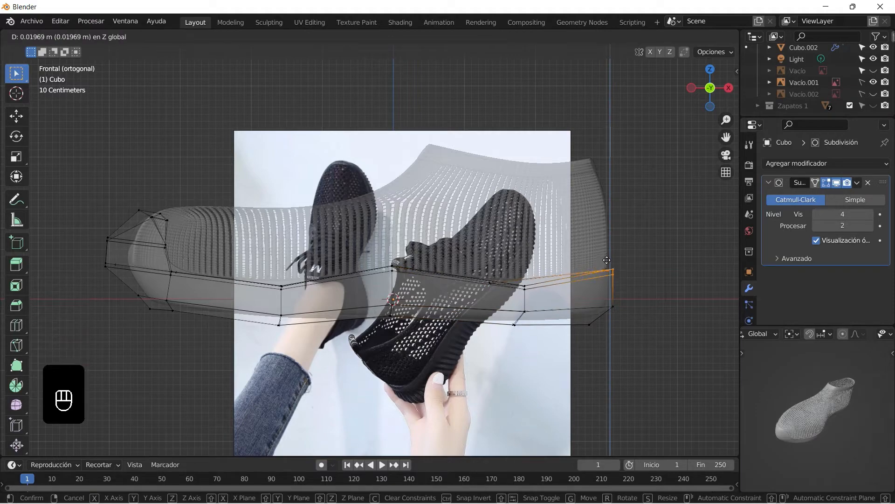
left_click(606, 260)
middle_click_drag(607, 260, 594, 269)
left_click(664, 38)
scroll(626, 307, "down", 2)
key("g")
key("x")
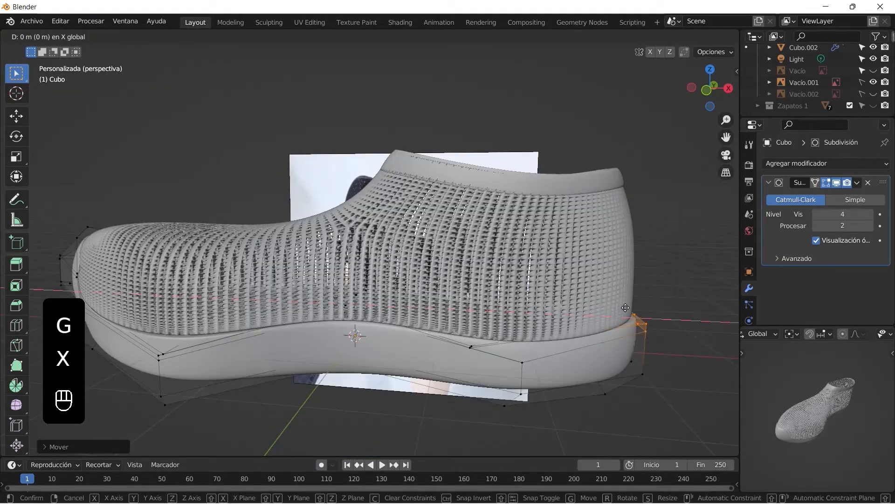
left_click(624, 300)
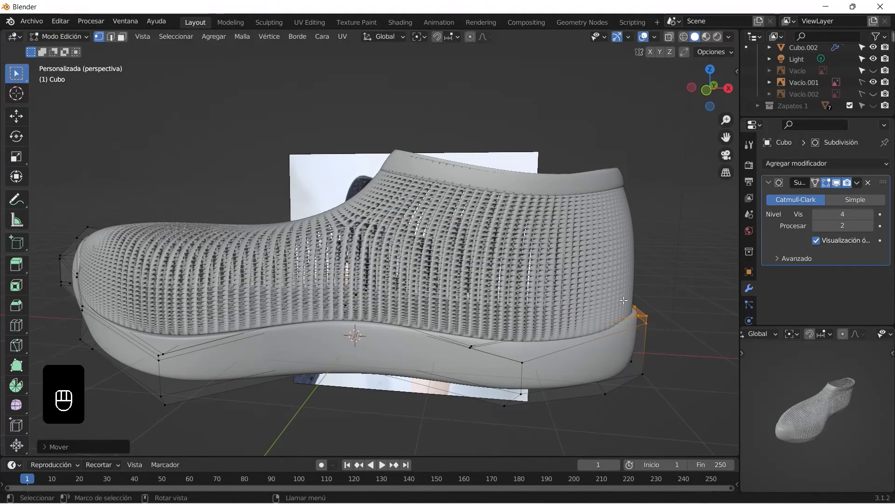
scroll(601, 287, "down", 3)
key("Tab")
Step: Select the mesh upper, duplicate it in place and isolate the copy in local view
middle_click_drag(578, 275, 513, 295)
left_click(515, 288)
key("Tab")
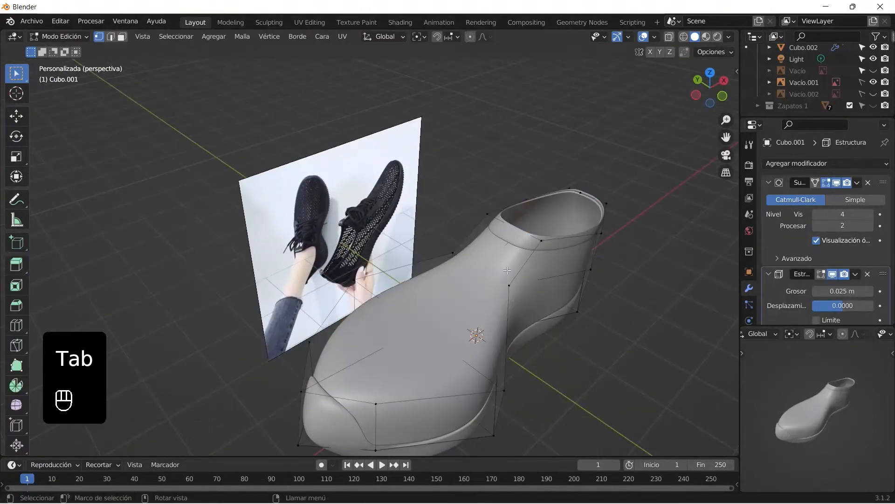
middle_click_drag(513, 277, 465, 244)
middle_click_drag(472, 245, 520, 286)
key("Tab")
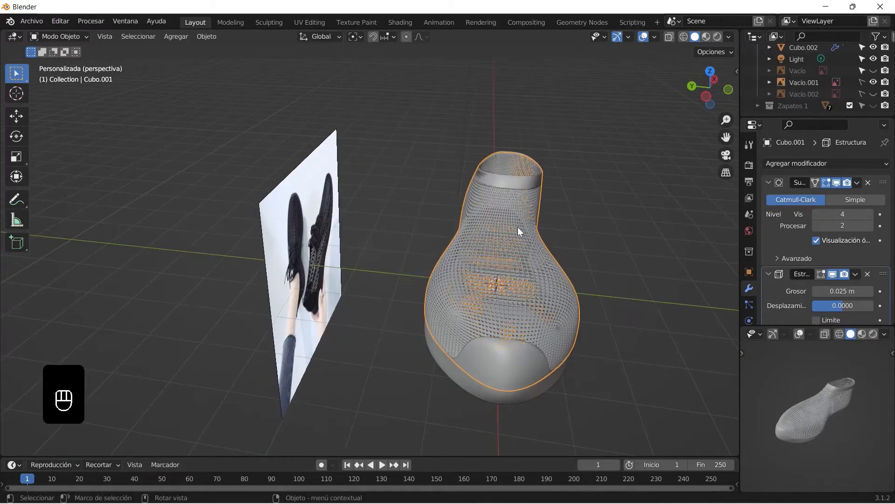
key("shift+d")
key("KP_Divide")
middle_click_drag(516, 227, 373, 207)
Step: Remove the copied upper's Wireframe modifier and display its Solidify modifier on the editing cage
left_click(868, 274)
scroll(327, 243, "up", 1)
key("Tab")
mouse_move(395, 237)
middle_mouse_down()
mouse_move(353, 238)
mouse_move(296, 219)
mouse_move(461, 238)
mouse_move(449, 259)
mouse_move(401, 247)
middle_mouse_up()
scroll(385, 284, "up", 2)
left_click(817, 274)
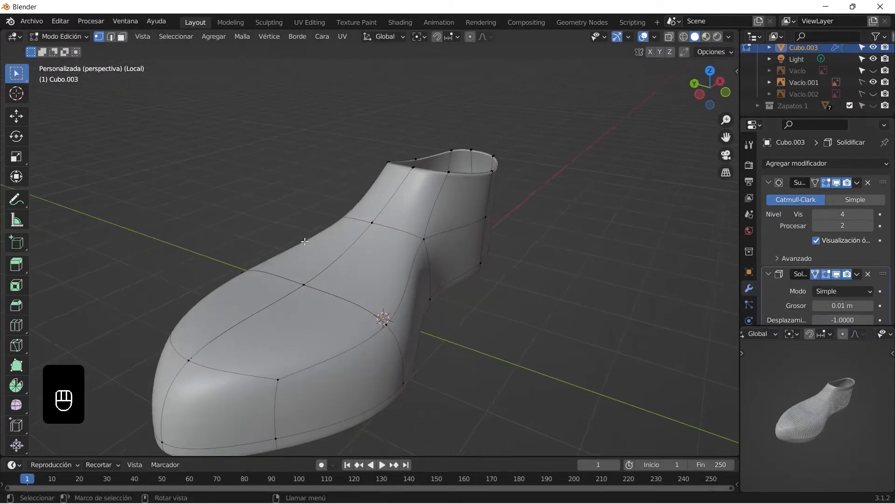
Step: Add a lengthwise loop cut on each side of the copied upper's instep, running from the opening toward the toe
scroll(398, 246, "up", 2)
key("ctrl+r")
left_click(458, 121)
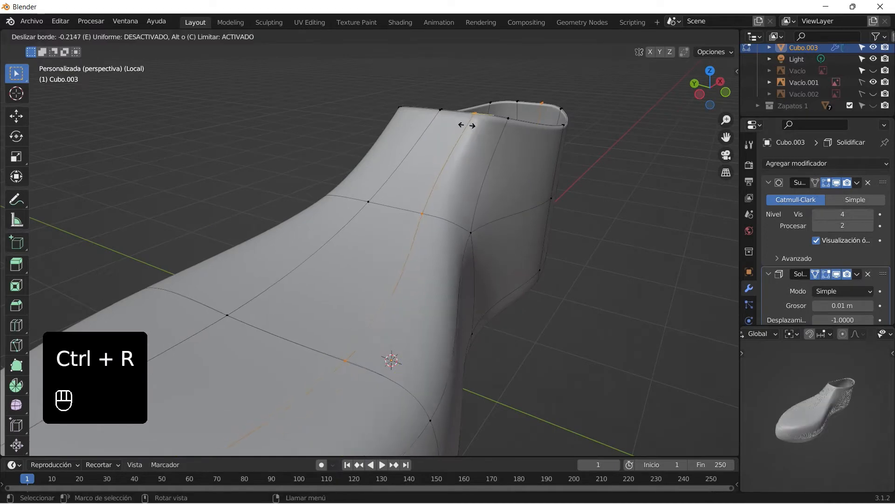
left_click(455, 126)
middle_click_drag(419, 151, 475, 163)
key("ctrl+r")
left_click(330, 111)
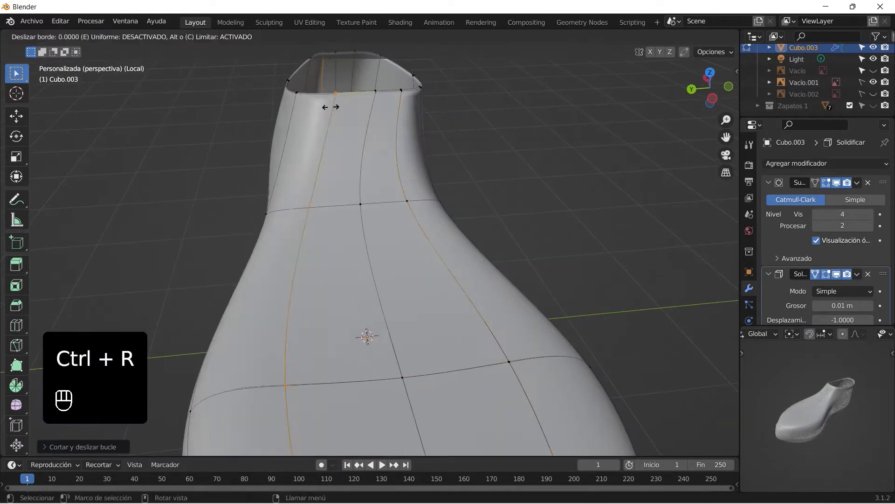
Step: Select the face strips on both sides of the instep, separate them into their own object, and select the remaining upper copy
middle_click_drag(439, 192, 121, 43)
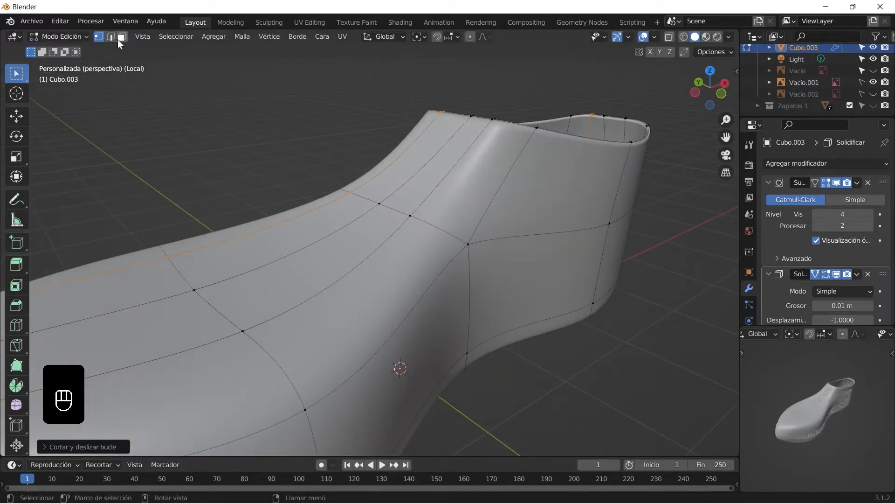
left_click(392, 278, "alt+shift")
middle_click_drag(392, 278, 280, 210)
left_click(268, 202, "shift")
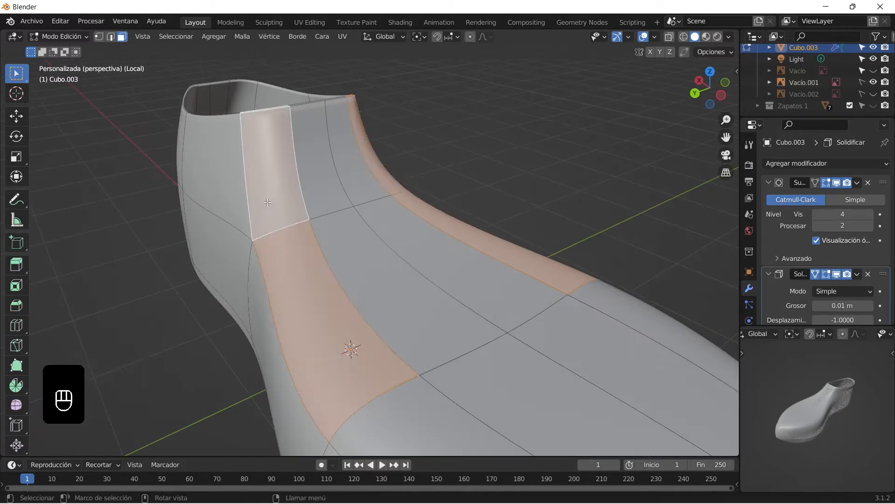
key("p")
left_click(268, 202)
key("Tab")
left_click(217, 185)
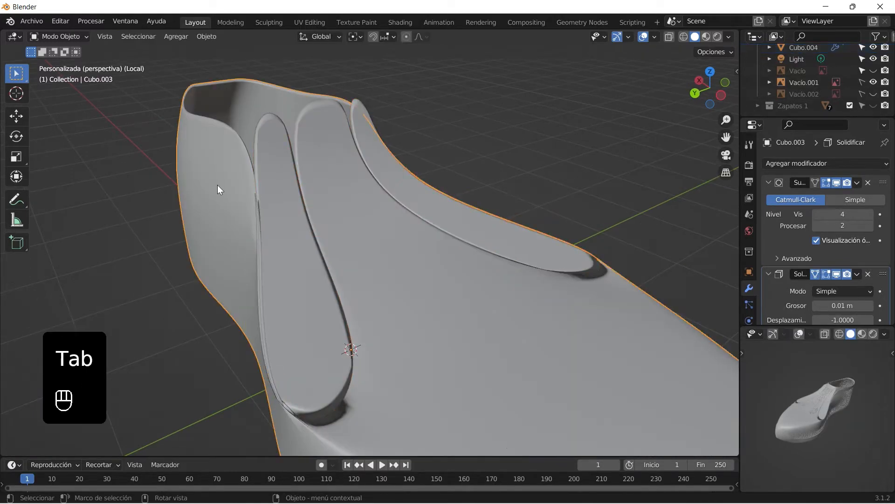
Step: Delete the leftover upper copy, select the instep strips, leave local view and open the strips for vertex editing
key("Delete")
left_click(295, 253)
key("KP_Divide")
middle_click_drag(488, 268, 370, 314)
scroll(582, 280, "up", 2)
key("Tab")
left_click(99, 37)
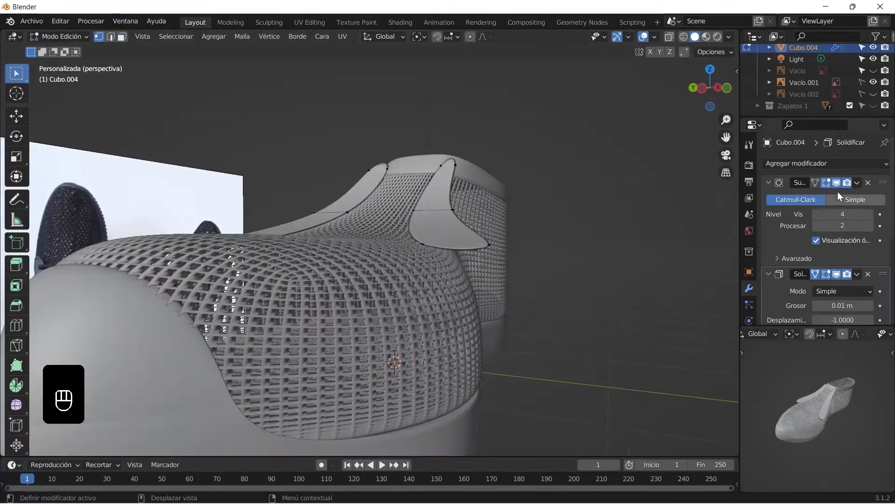
Step: Lower the outer vertex at the near strip's toe end along Z, then raise the inner toe-end vertex about 0.11 m
middle_click_drag(481, 233, 279, 283)
key("g")
key("z")
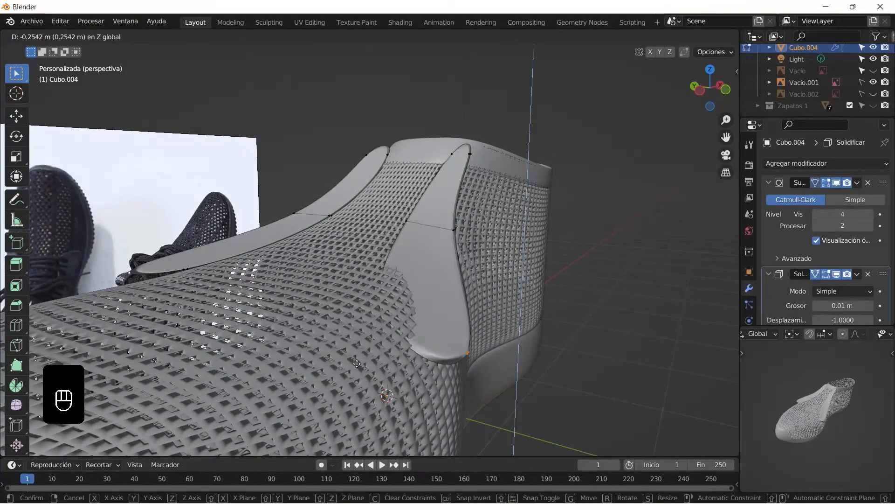
left_click(363, 245)
key("g")
key("z")
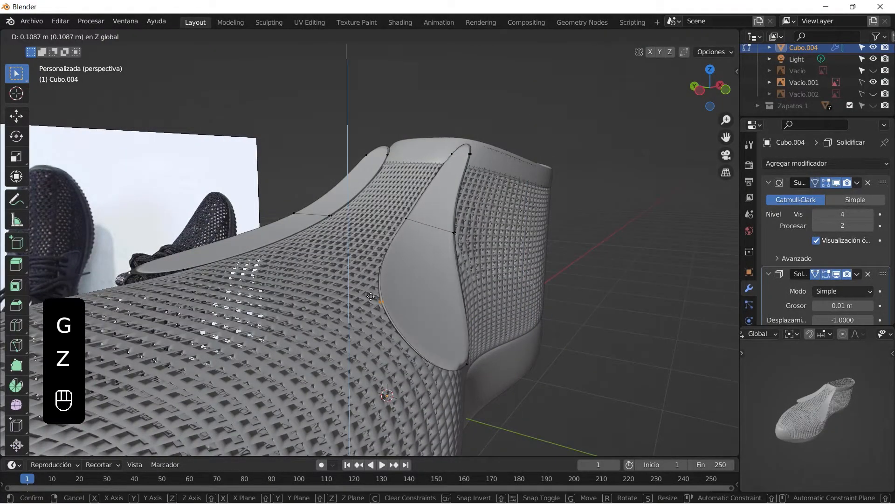
left_click(380, 299)
Step: Lower the vertex midway along the near strip's outer edge about 0.38 m along Z
middle_click_drag(380, 298, 303, 317)
middle_click_drag(303, 317, 356, 321)
left_click(345, 316)
key("g")
key("z")
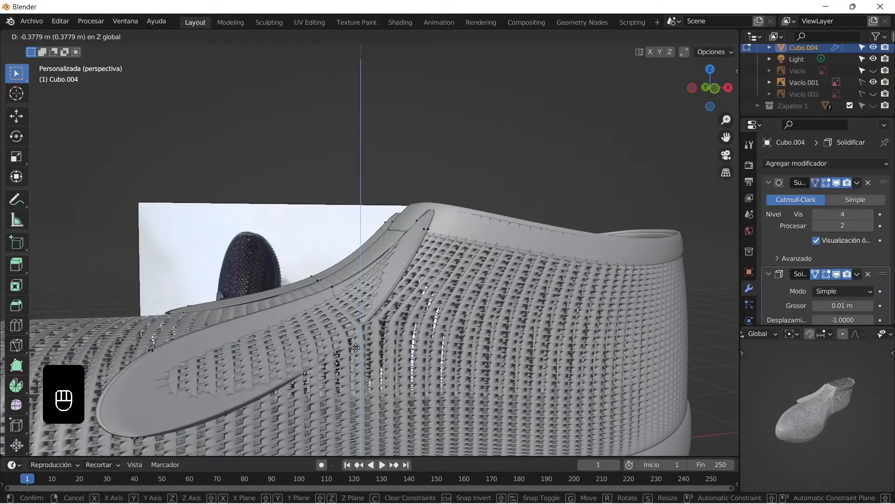
left_click(354, 342)
Step: Add a lengthwise loop cut through the middle of the near strip and raise it about 0.11 m along Z
key("ctrl+r")
left_click(335, 302)
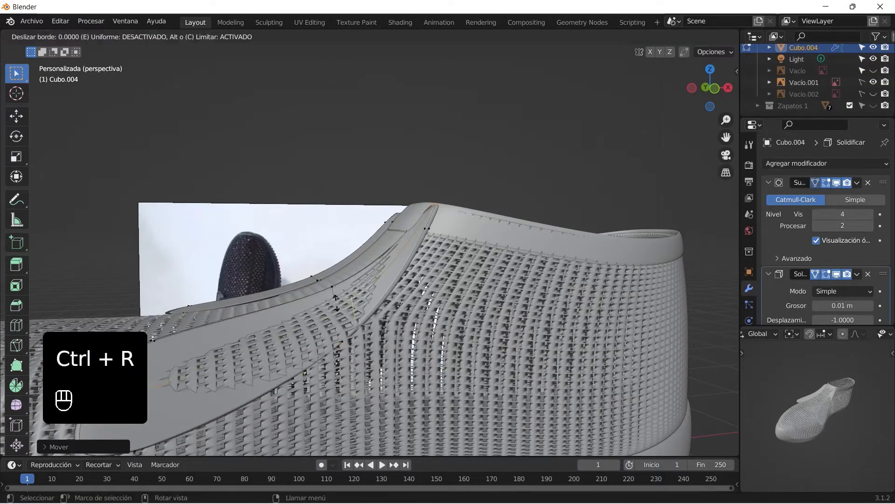
left_click(336, 302)
key("g")
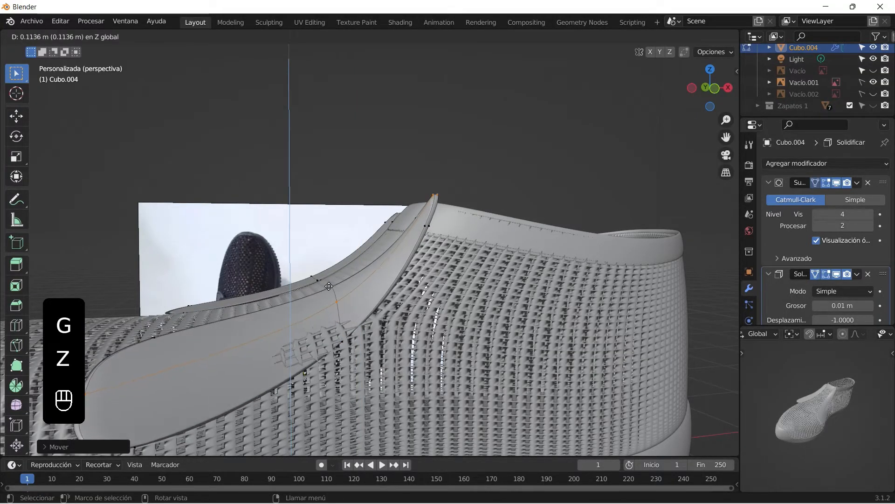
left_click(327, 287)
Step: Adjust the outer vertex of the near strip's middle row along Y to fit the mesh
middle_click_drag(327, 287, 325, 345)
key("g")
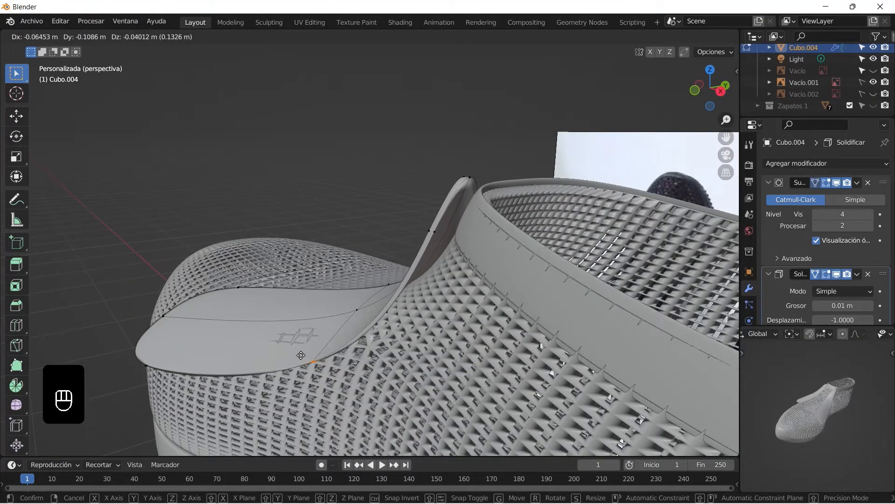
key("y")
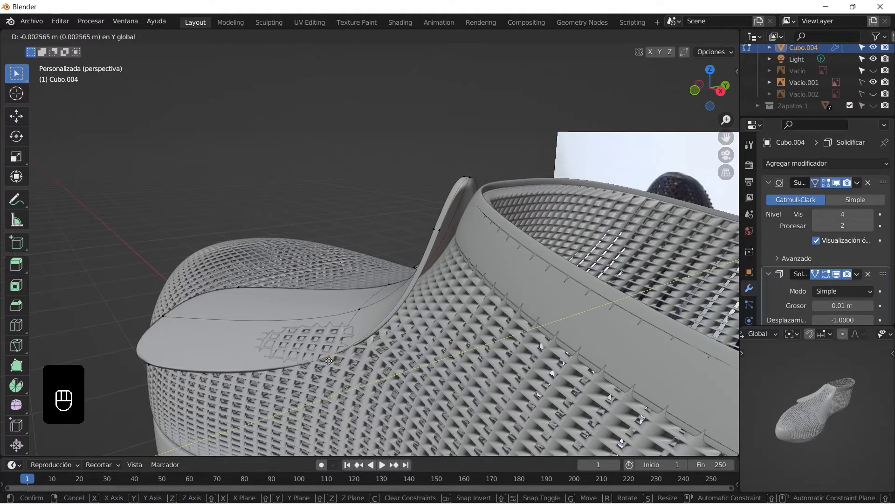
left_click(329, 361)
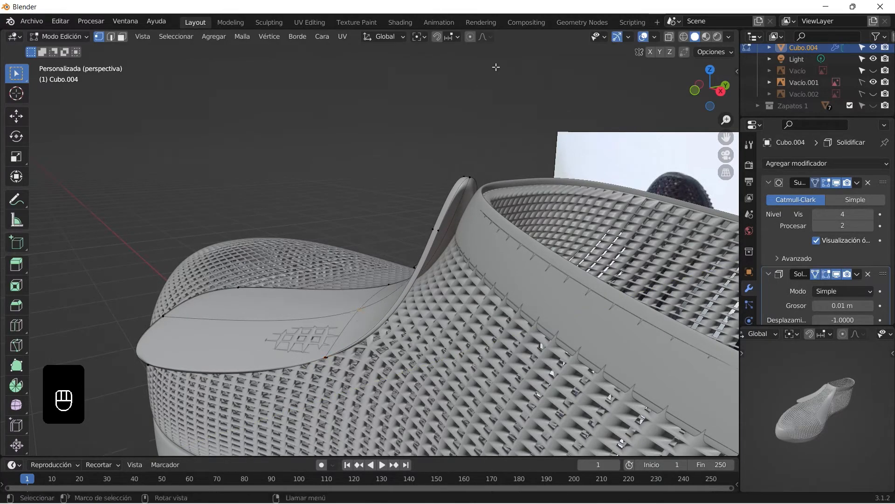
Step: Inspect the near strip's cage in X-ray, turn X-ray off, and shift its central vertex along Y
middle_click_drag(550, 139, 574, 141)
left_click(669, 37)
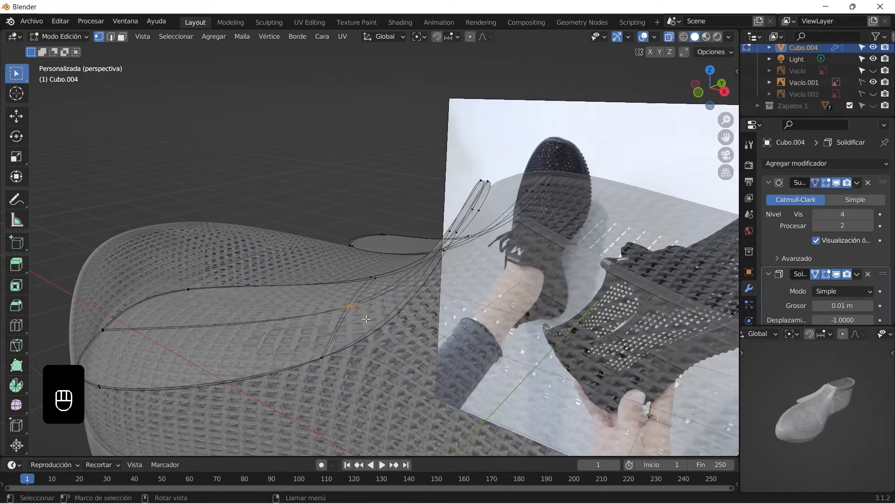
left_click(670, 38)
middle_click_drag(331, 292, 635, 218)
key("g")
key("y")
left_click(294, 308)
Step: Lower the near strip's collar-end vertices about 0.22 m along Z and shift them inward about 0.18 m along Y
left_click_drag(490, 214, 394, 131)
middle_click_drag(404, 160, 427, 171)
key("g")
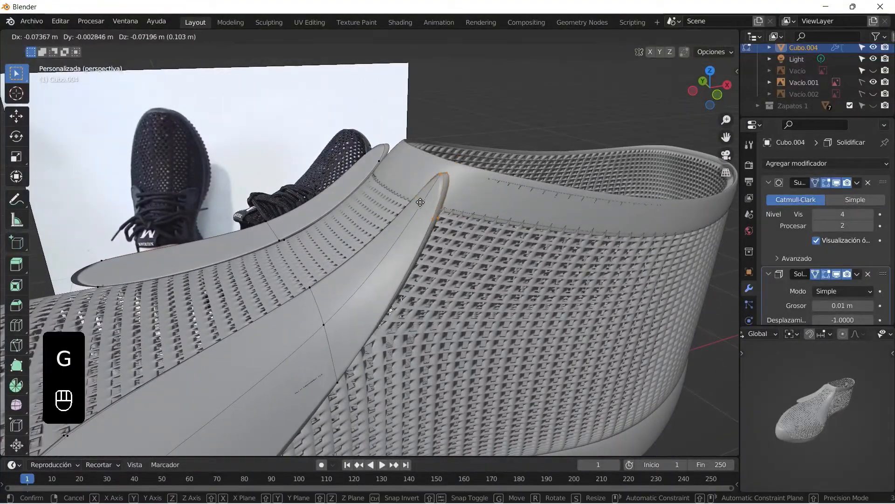
key("z")
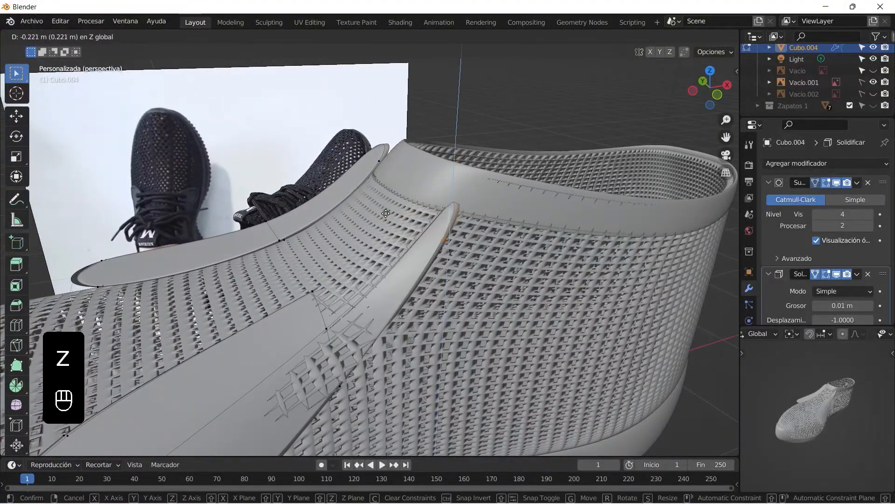
left_click(385, 217)
key("g")
key("y")
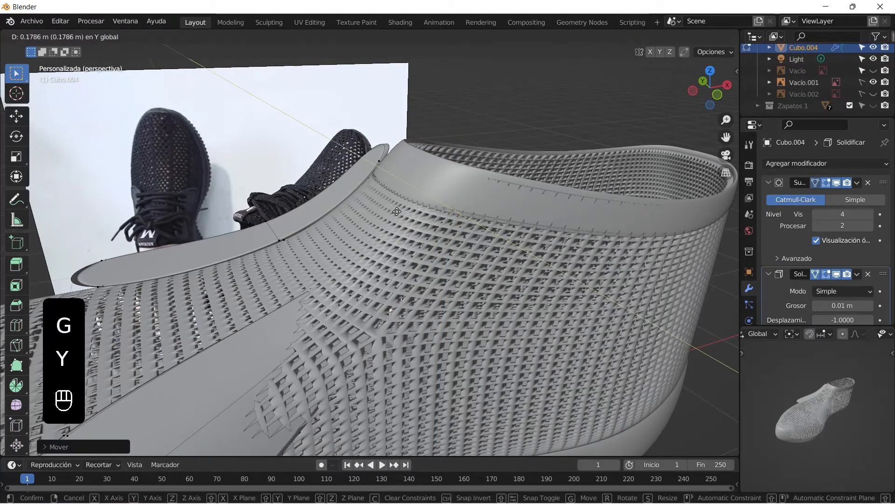
left_click(398, 210)
Step: Reposition the near strip's collar-end vertices so the tip sits on the mesh just below the collar band
middle_click_drag(352, 291, 266, 243)
left_click_drag(266, 239, 407, 442)
middle_click_drag(284, 347, 338, 241)
key("g")
key("z")
left_click(321, 356)
key("g")
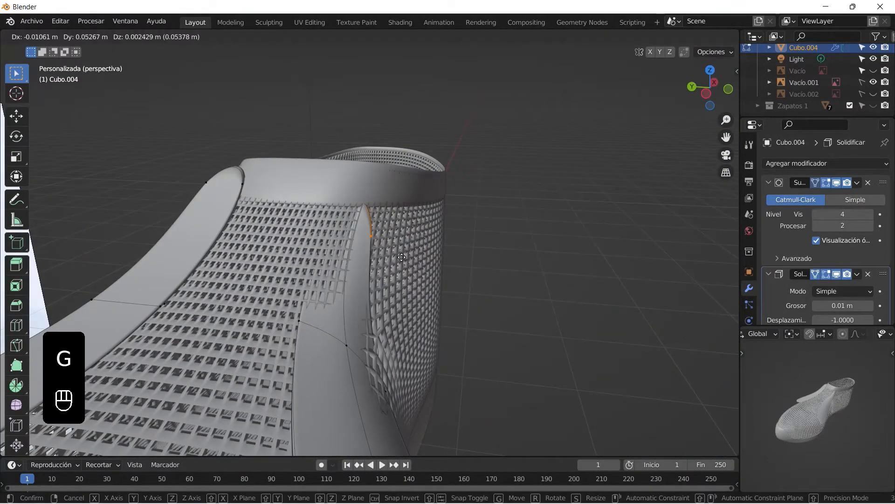
key("z")
left_click(386, 258)
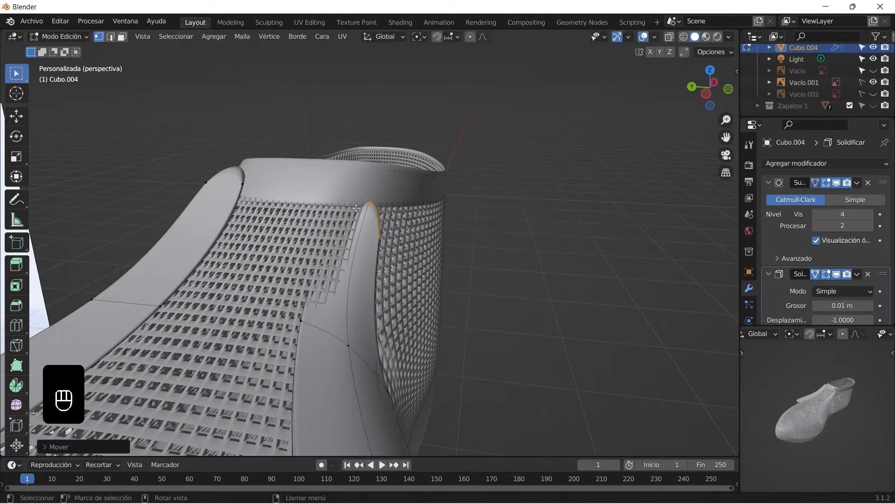
Step: Fine-tune the position of the near strip's collar-end vertices along X
key("g")
key("x")
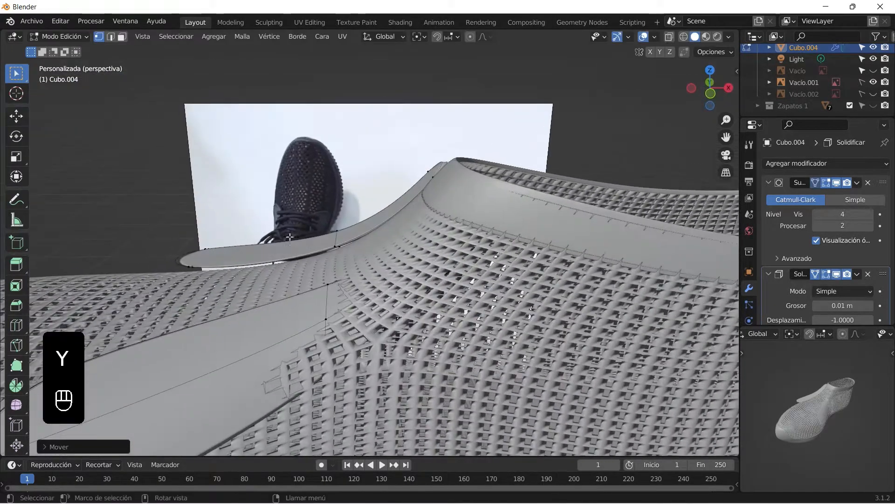
key("g")
key("x")
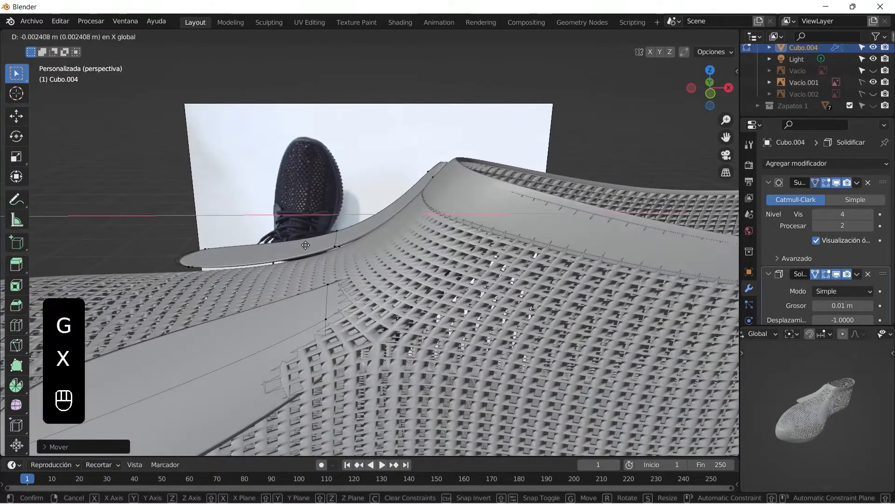
left_click(301, 243)
Step: Select the near strip's middle cross row and adjust its height along Z above the mesh
mouse_move(276, 340)
middle_mouse_down()
mouse_move(256, 314)
mouse_move(396, 368)
middle_mouse_up()
left_click_drag(431, 385, 268, 301)
middle_click_drag(267, 301, 154, 267)
key("g")
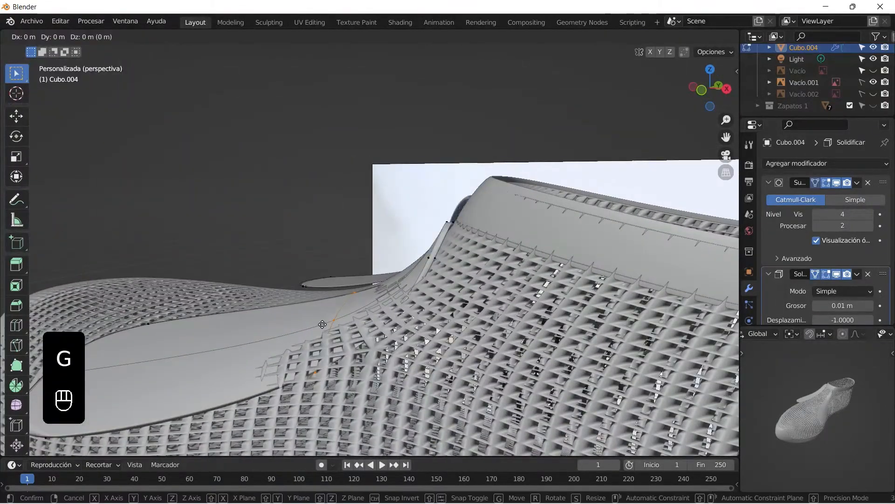
key("z")
left_click(307, 313)
Step: Select the vertices at the near strip's toe end and reposition them freely on the side of the upper
middle_click_drag(307, 313, 266, 304)
left_click_drag(140, 194, 248, 277)
middle_click_drag(249, 277, 283, 308)
key("g")
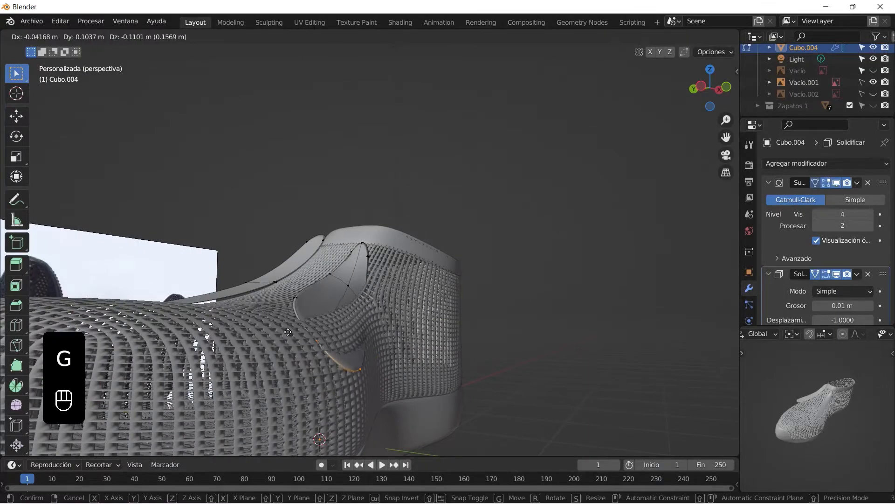
left_click(300, 327)
Step: Shift the near strip's toe end along X and move its outer corner vertex along Y
middle_click_drag(300, 326, 355, 335)
key("g")
key("x")
left_click(337, 310)
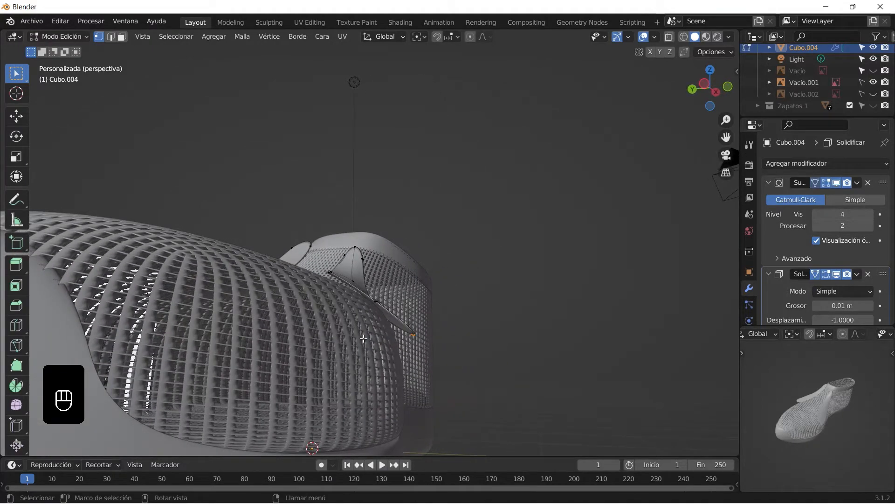
key("g")
key("y")
left_click(323, 348)
Step: Cancel a free move and shift the near strip's outer toe-end vertex along Y to clear the mesh
middle_click_drag(324, 348, 363, 320)
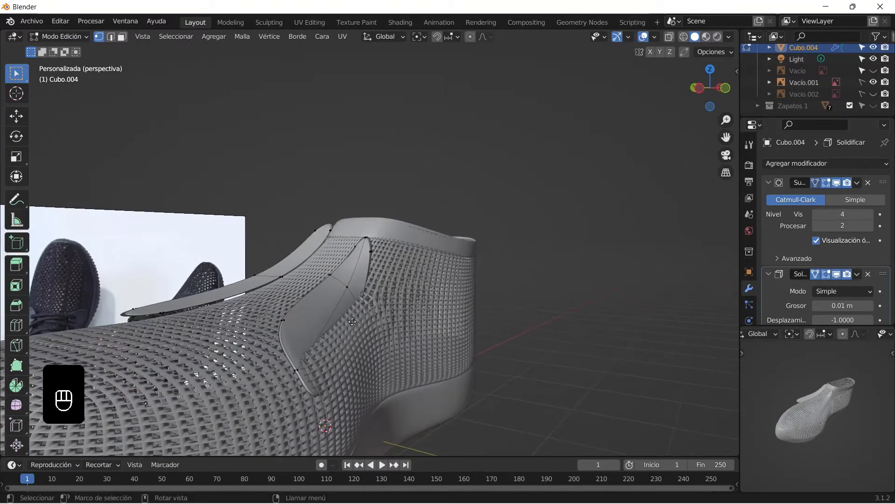
key("g")
key("KP_7")
right_click(353, 319)
key("g")
key("y")
left_click(360, 319)
Step: Refine the outer corner and centre vertices of the near strip's toe end along Y to follow the upper's surface
middle_click_drag(359, 318, 305, 377)
key("g")
key("y")
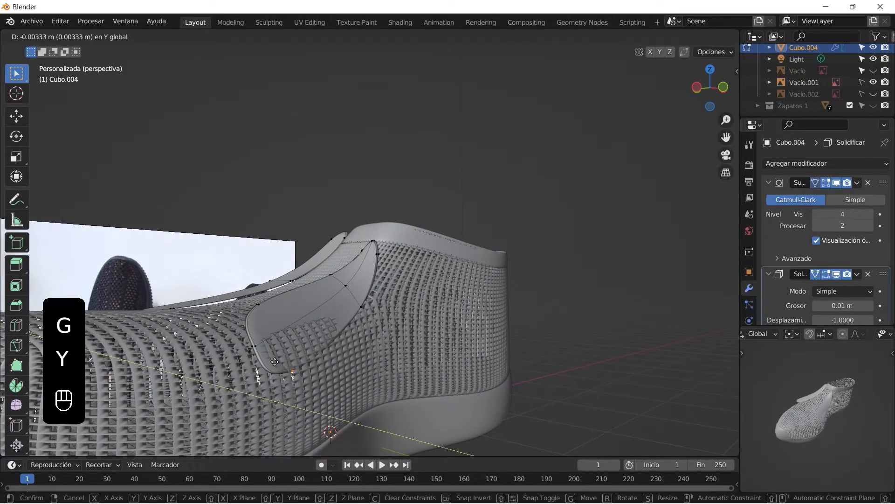
left_click(238, 346)
key("g")
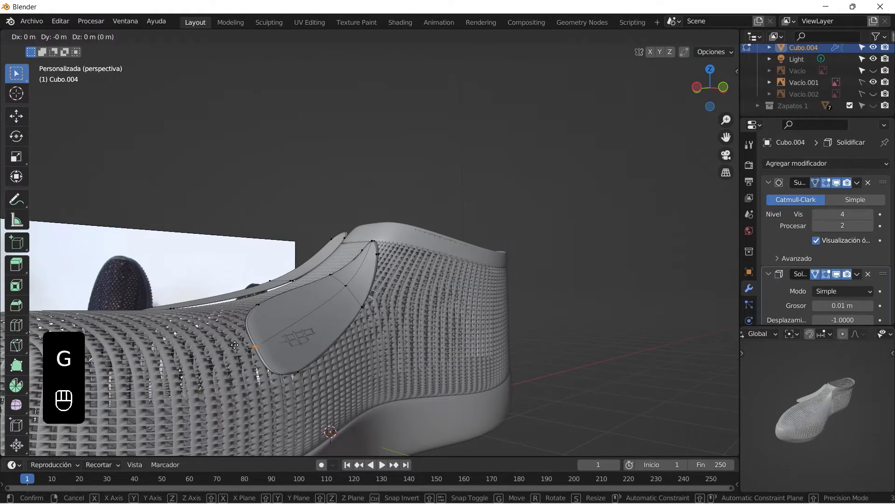
key("y")
left_click(280, 354)
key("g")
key("y")
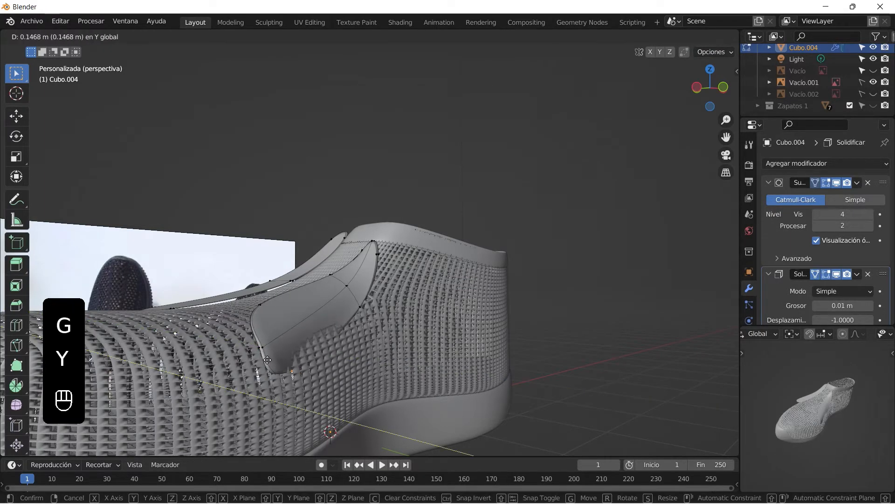
left_click(275, 360)
Step: Cancel another free move and nudge the near strip's outer toe-end corner along Y
middle_click_drag(274, 360, 304, 352)
key("g")
key("KP_7")
right_click(286, 354)
key("g")
key("y")
left_click(278, 357)
Step: Add a crosswise loop cut between the near strip's middle row and toe end, and shift its centre vertex along Y
middle_click_drag(279, 358, 369, 378)
key("ctrl+r")
left_click(294, 346)
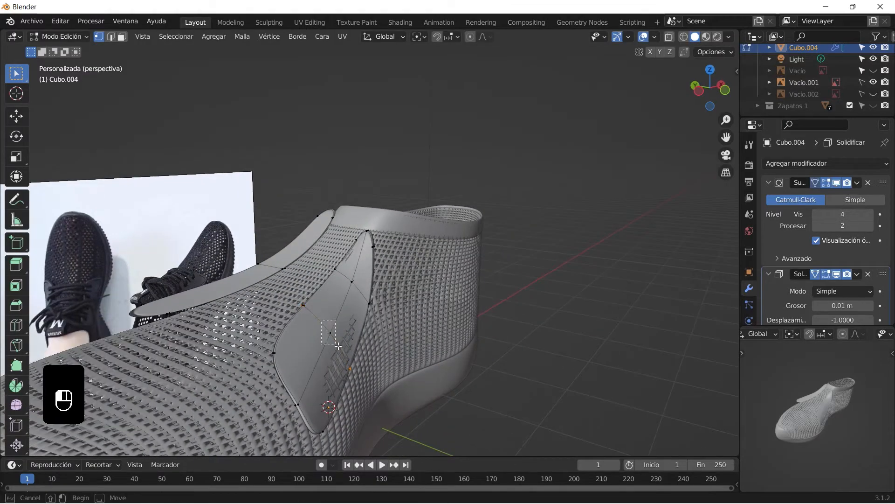
left_click_drag(338, 346, 338, 345)
key("g")
key("y")
left_click(322, 328)
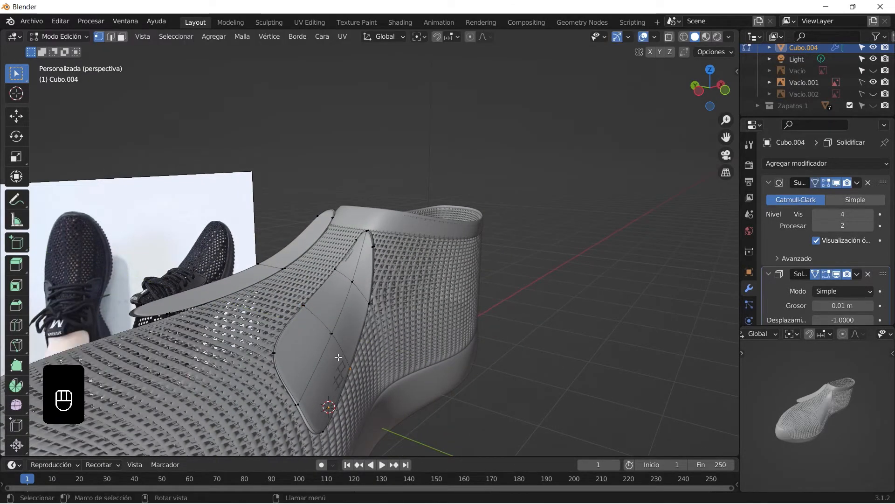
Step: Move the new row's outer vertex along Y and the inner toe-end vertex about 0.15 m along Y
key("g")
key("y")
left_click(340, 364)
middle_click_drag(341, 363, 316, 315)
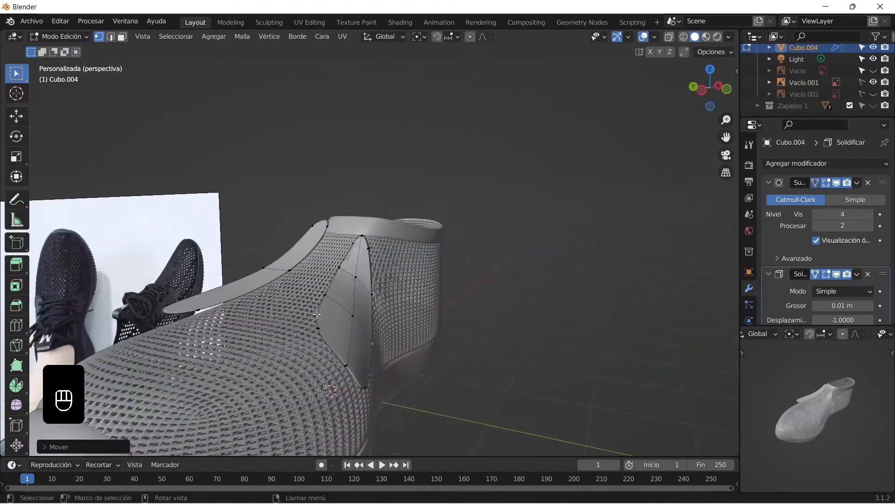
key("g")
key("y")
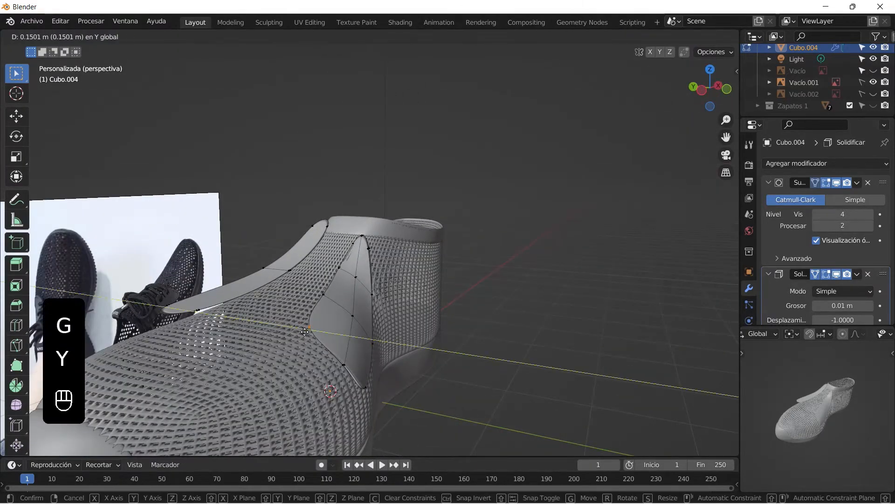
left_click(307, 332)
Step: Undo the hiding of the selected inner-edge vertex and adjust that vertex along Y
middle_click_drag(306, 332, 401, 361)
key("h")
key("g")
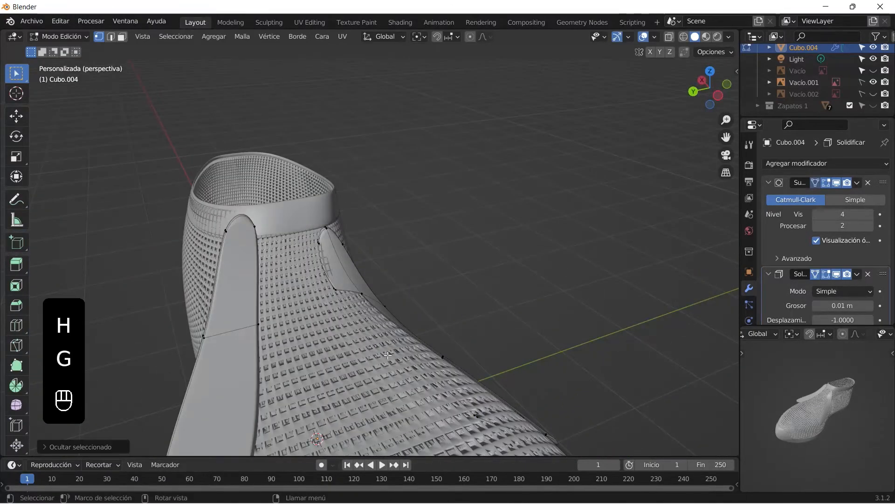
key("ctrl+z")
key("g")
key("y")
left_click(360, 368)
Step: Adjust the inner vertex of the near strip's upper cross row along Y to lift the edge out of the mesh
left_click_drag(316, 276, 339, 309)
scroll(319, 292, "up", 2)
key("g")
key("y")
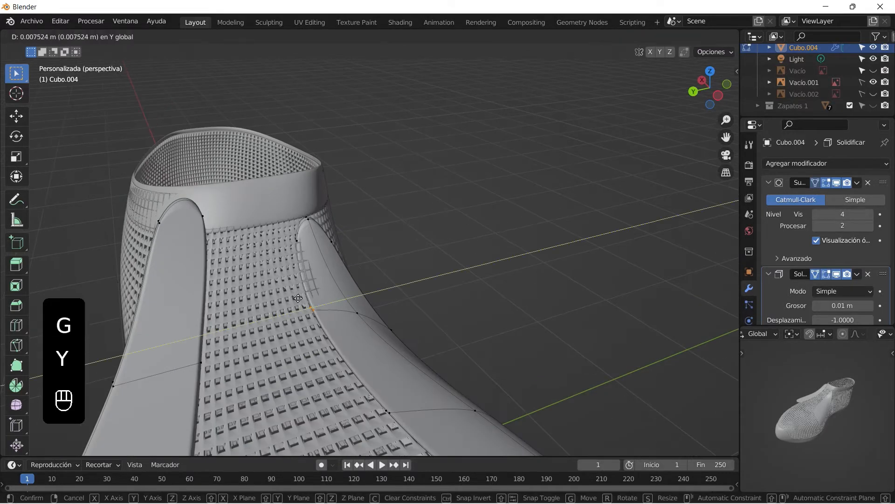
left_click(296, 293)
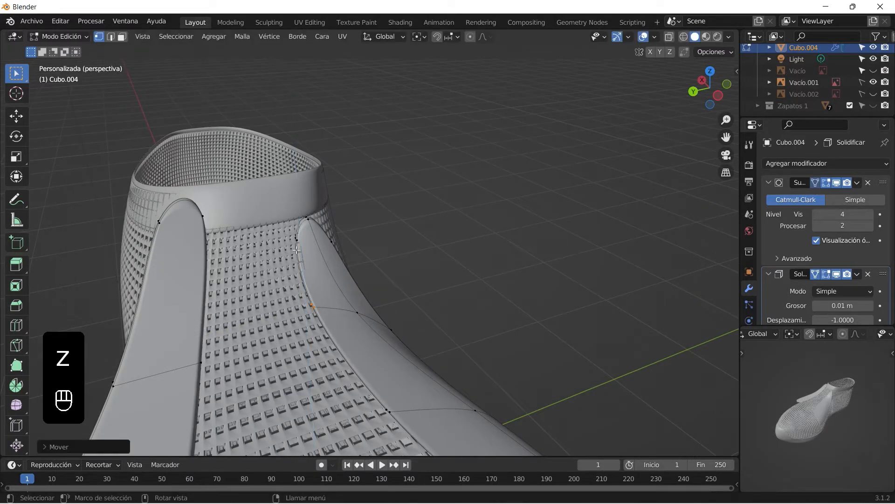
Step: Shift the inner vertex near the strip's collar end along X to finish its rounded tip
left_click_drag(305, 251, 304, 251)
middle_click_drag(305, 252, 290, 266)
key("g")
key("y")
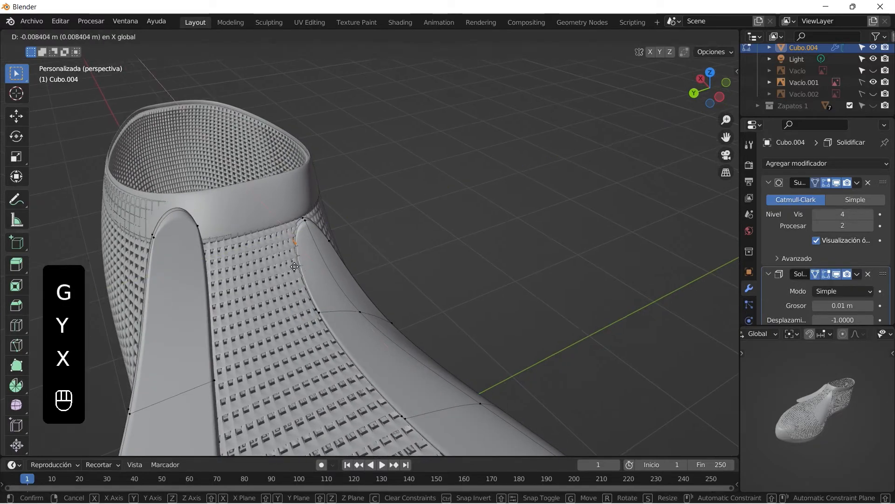
left_click(293, 265)
Step: Check the strips outside mesh editing, then resume editing and adjust the centre toe-end vertex along Z
key("Tab")
middle_click_drag(423, 231, 348, 355)
left_click(359, 344)
key("Tab")
key("g")
key("z")
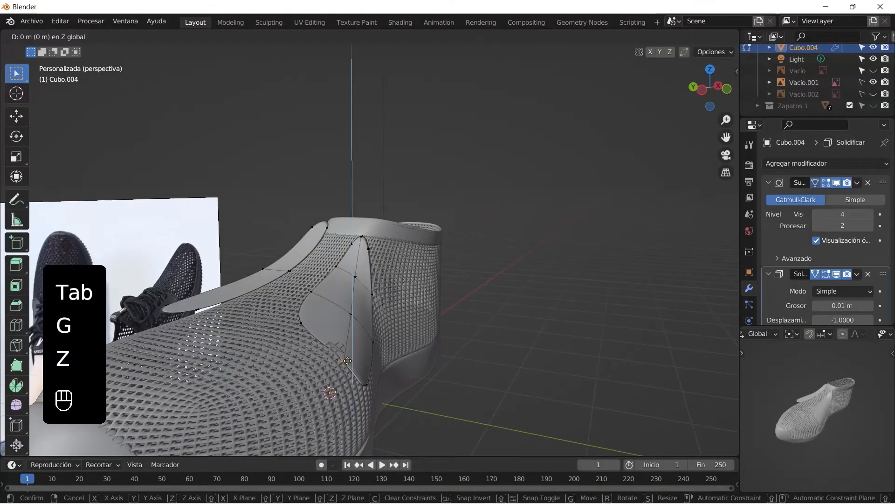
left_click(346, 358)
Step: Finish editing the strips' mesh and set their Solidify thickness to 0.03 m
key("Tab")
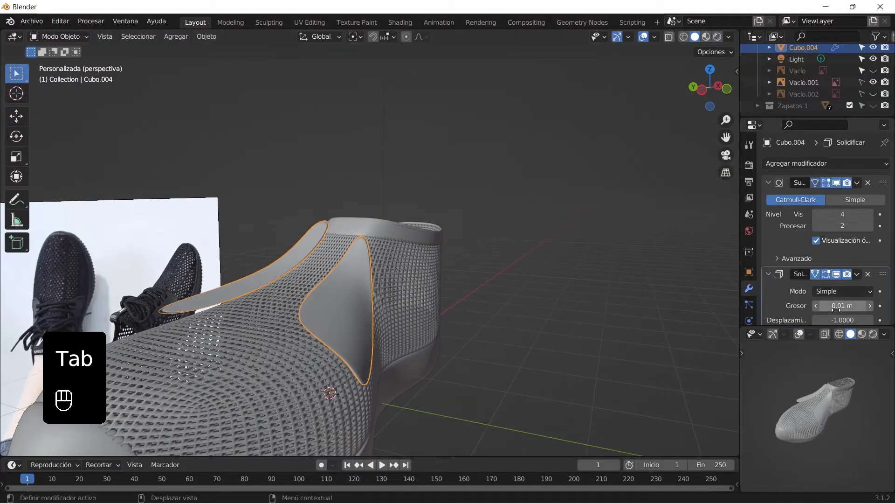
left_click_drag(836, 308, 846, 309)
middle_click_drag(488, 310, 212, 314)
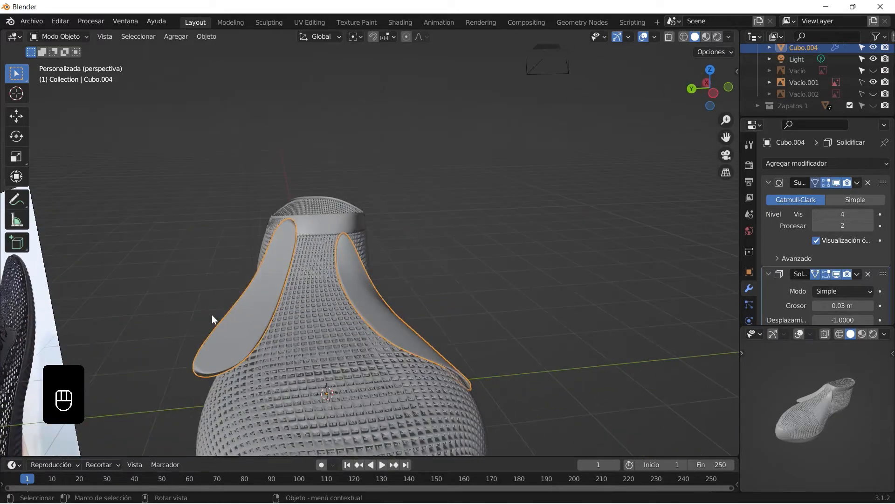
Step: Delete the faces of the old strip on the shoe's +Y side, leaving only the reshaped strip
key("Tab")
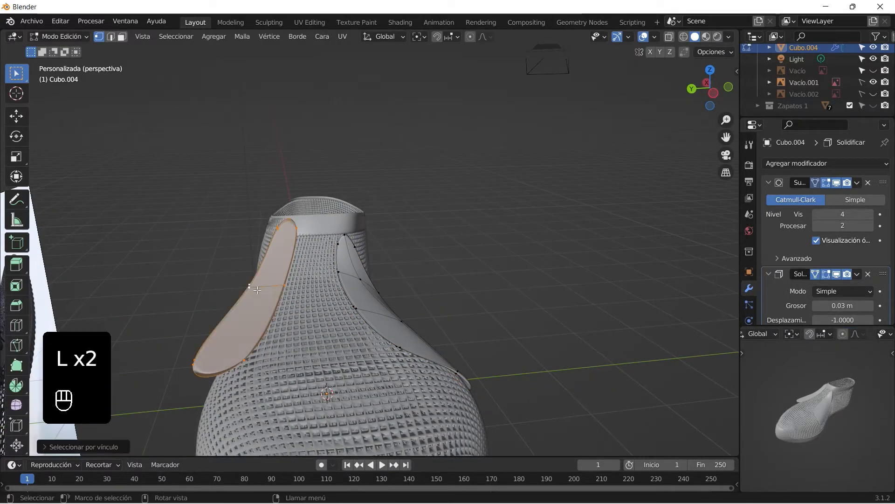
key("Delete")
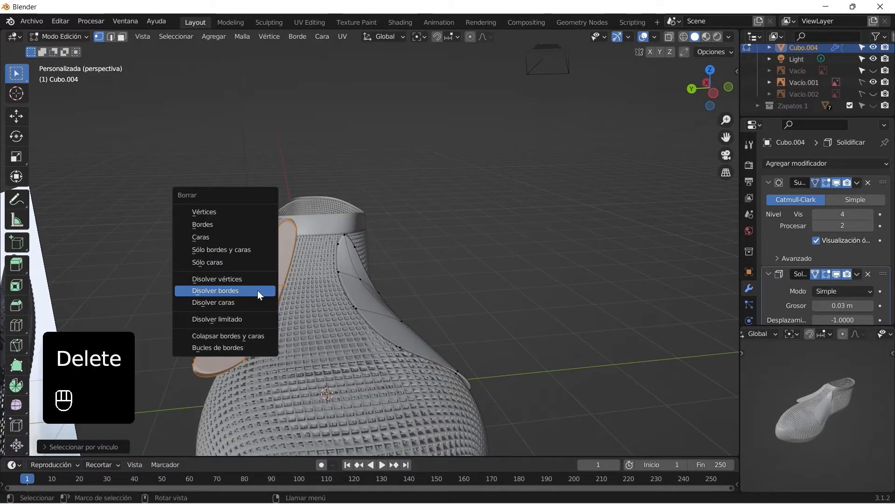
left_click(227, 236)
key("Tab")
key("Tab")
Step: Duplicate the remaining side strip along Y and mirror the copy by scaling it -1 on Y
key("l")
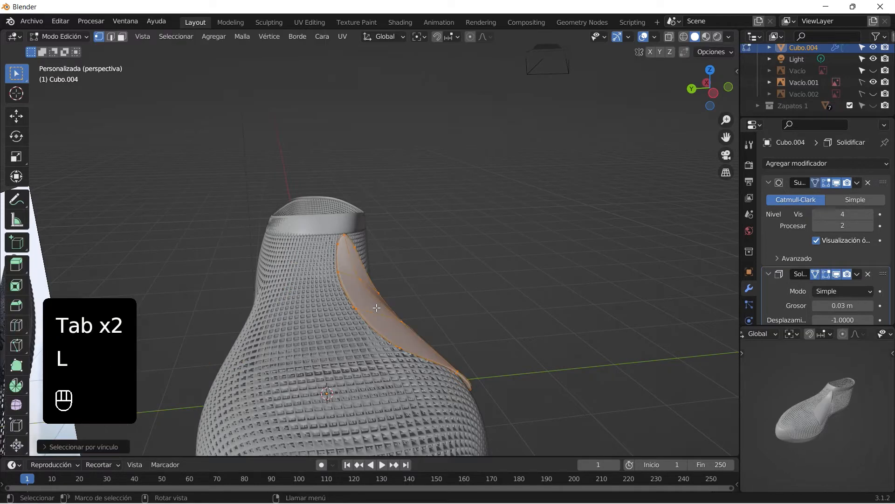
key("shift+d")
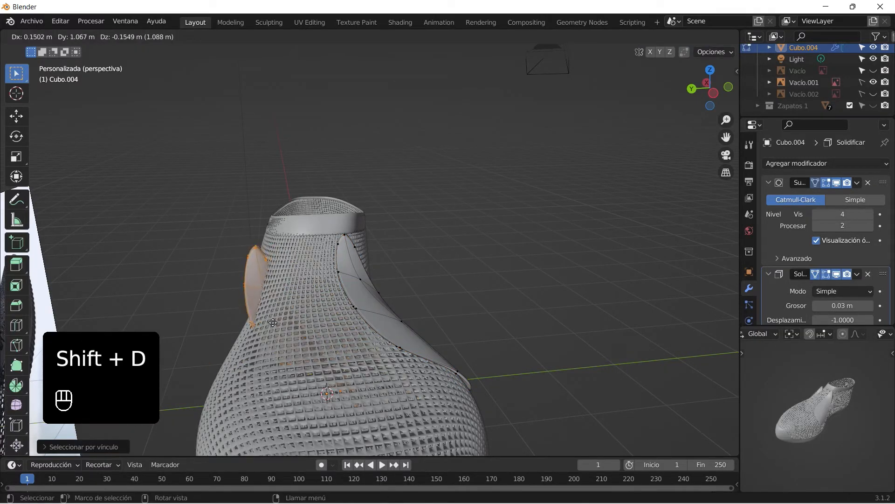
key("y")
left_click(263, 325)
key("z")
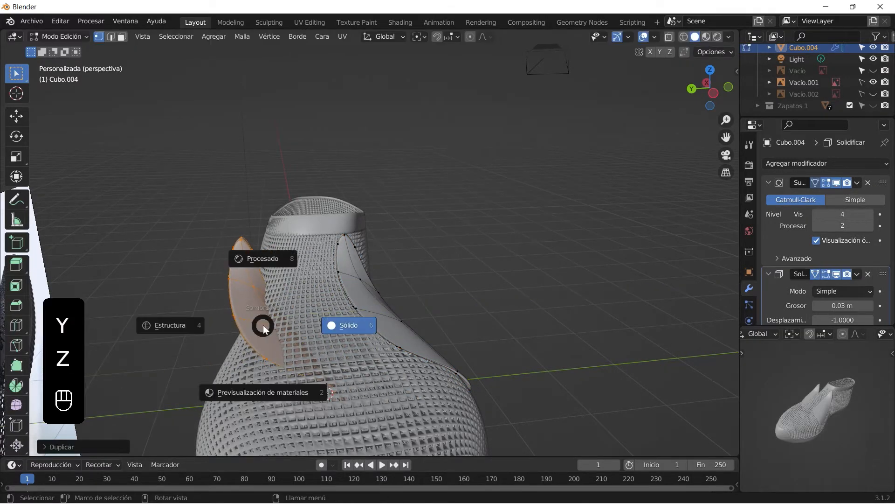
key("s")
key("y")
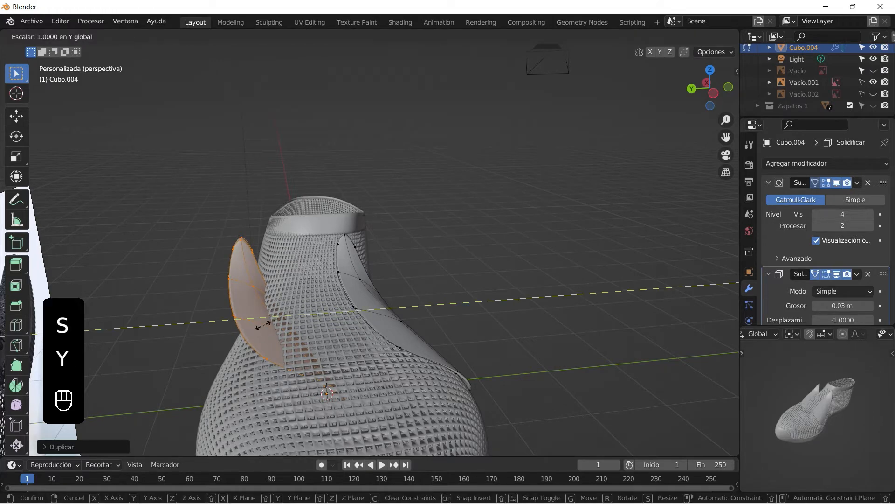
key("KP_Subtract")
key("KP_1")
left_click(269, 317)
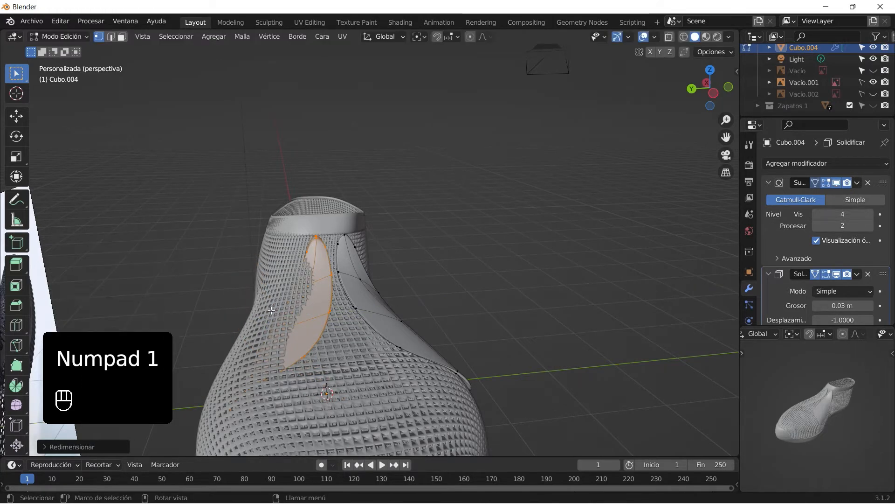
Step: Move the mirrored strip along Y to the opposite side of the instep and rotate it about Z to follow the upper
key("g")
key("y")
left_click(219, 322)
mouse_move(191, 307)
middle_mouse_down()
mouse_move(224, 291)
mouse_move(197, 299)
middle_mouse_up()
key("r")
key("z")
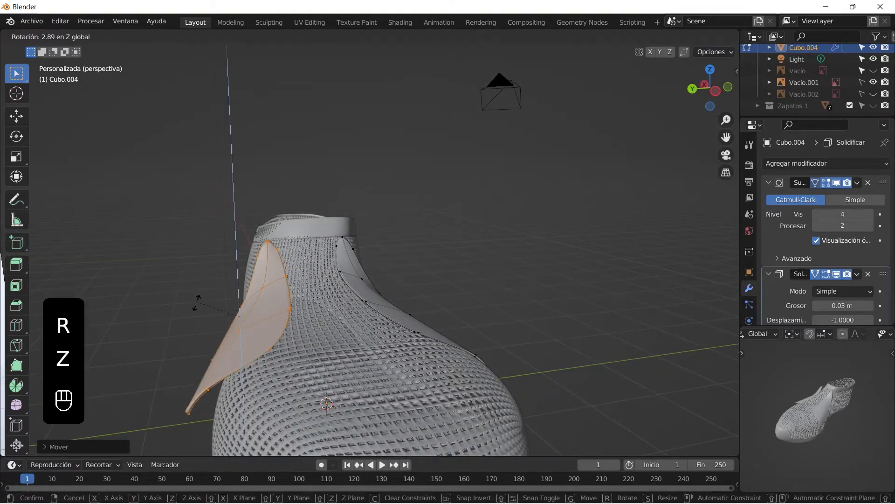
left_click(204, 311)
key("g")
key("y")
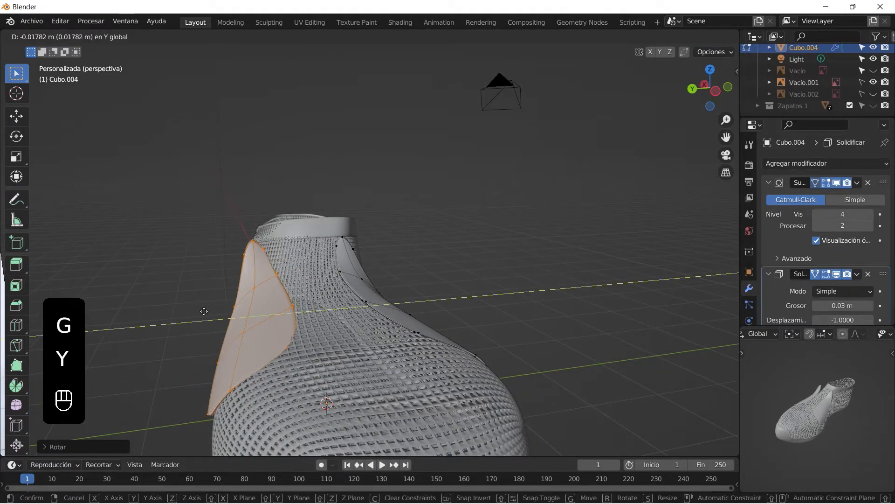
left_click(206, 314)
Step: Step back through the strip replacement with undo, then redo the changes to bring back the mirrored strip
middle_click_drag(205, 314, 395, 353)
key("ctrl+z")
key("ctrl+z")
key("ctrl+z")
key("ctrl+z")
key("ctrl+z")
key("ctrl+z")
key("ctrl+z")
key("ctrl+z")
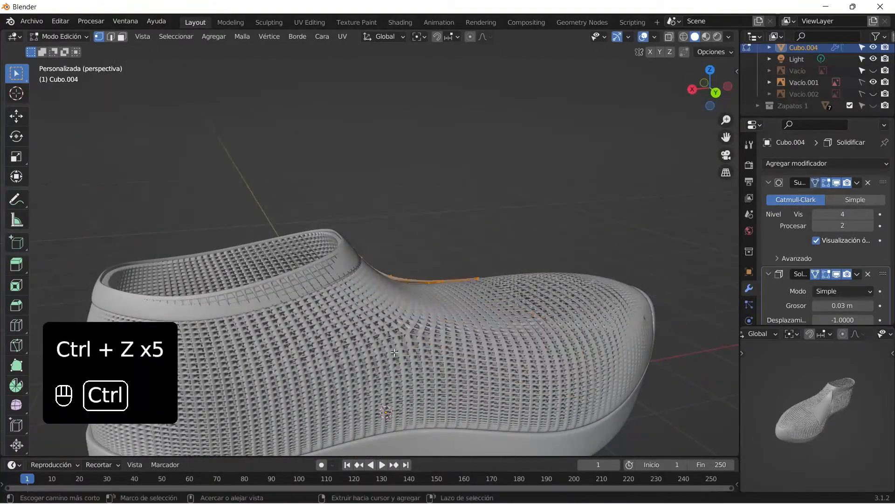
middle_click_drag(395, 353, 274, 352)
key("ctrl+y")
key("ctrl+y")
key("ctrl+y")
key("ctrl+y")
key("ctrl+y")
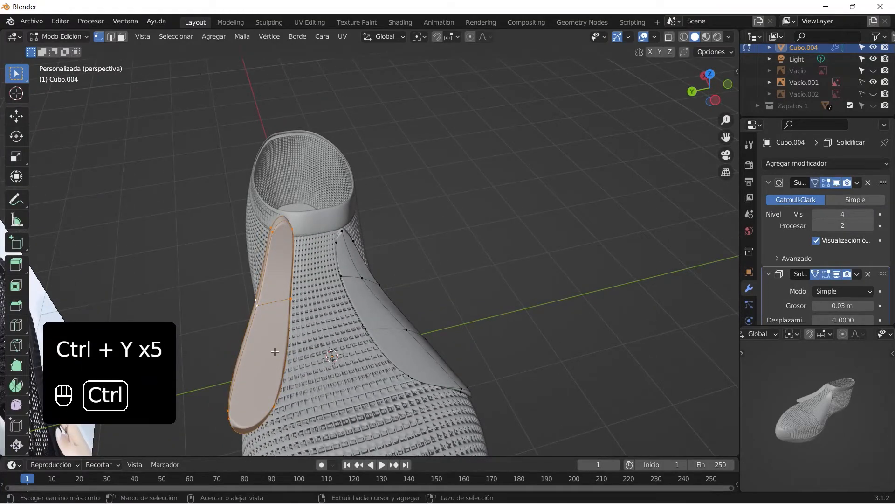
key("ctrl+shift+z")
key("ctrl+shift+z")
key("ctrl+shift+z")
key("ctrl+shift+z")
key("ctrl+shift+z")
key("ctrl+shift+z")
key("ctrl+shift+z")
key("ctrl+shift+z")
key("ctrl+shift+z")
key("ctrl+shift+z")
key("ctrl+shift+z")
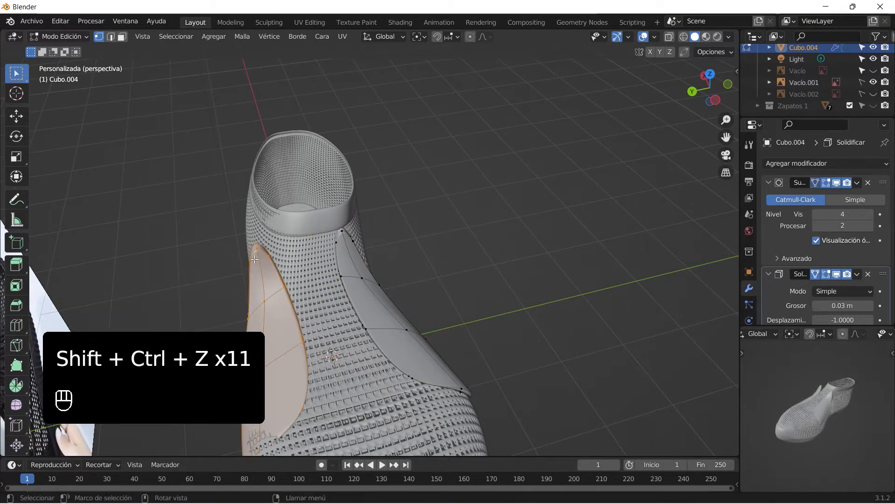
Step: Move the mirrored strip's collar-end tip vertices inward along Y
middle_click_drag(254, 259, 214, 226)
key("g")
key("y")
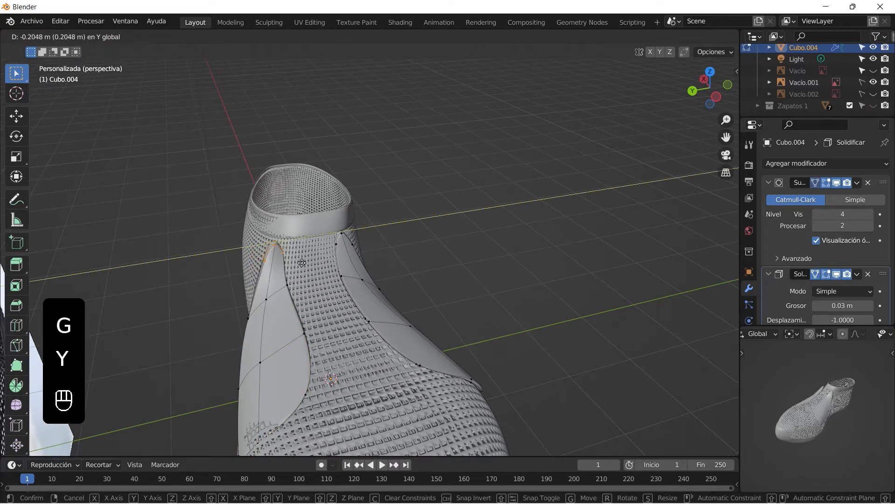
left_click(306, 263)
Step: Shift two inner-edge vertices of the mirrored strip along Y to widen it over the instep
key("g")
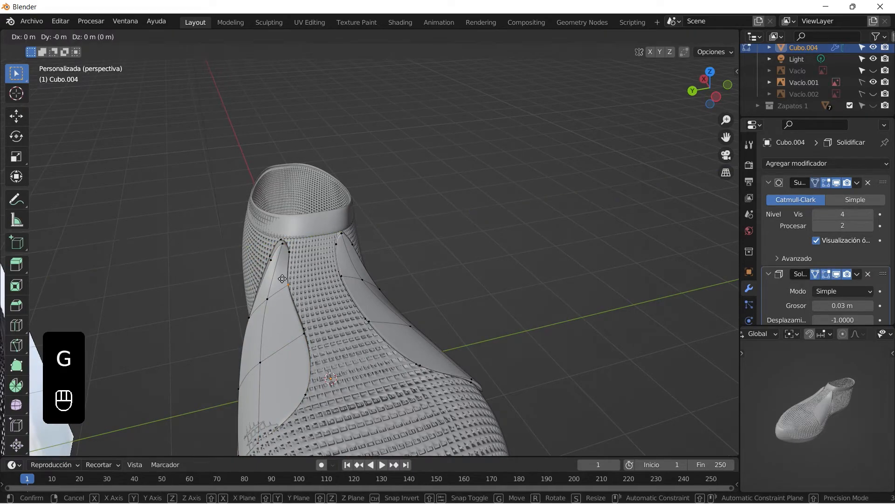
key("y")
left_click(291, 323)
key("g")
key("y")
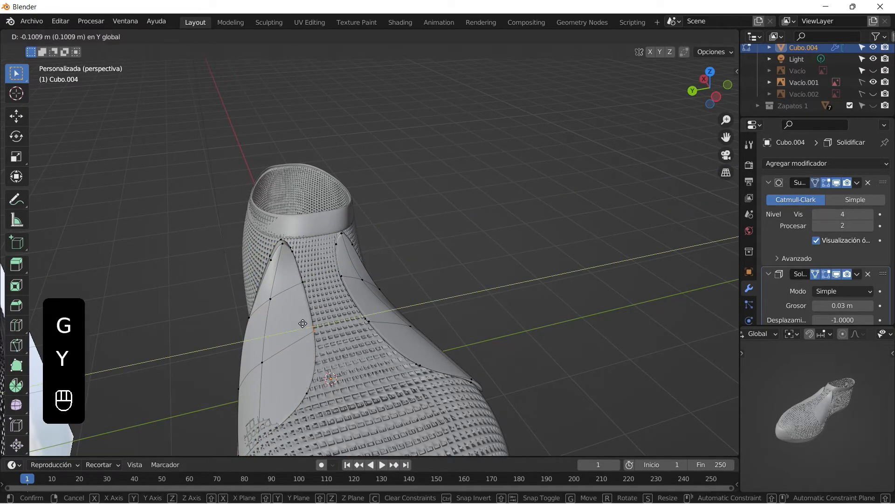
left_click(298, 324)
Step: Move the mirrored strip's centre toe-end vertex along X and raise it along Z to clear the mesh
middle_click_drag(298, 325, 452, 400)
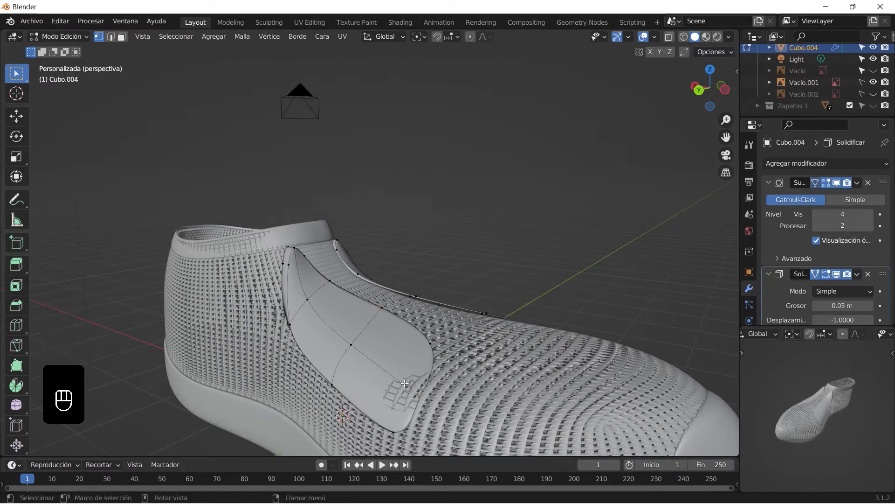
key("g")
key("z")
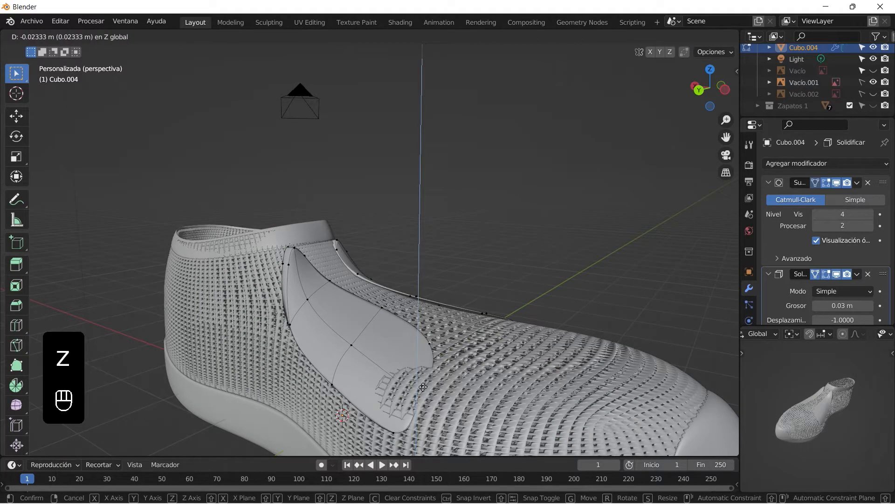
key("y")
key("x")
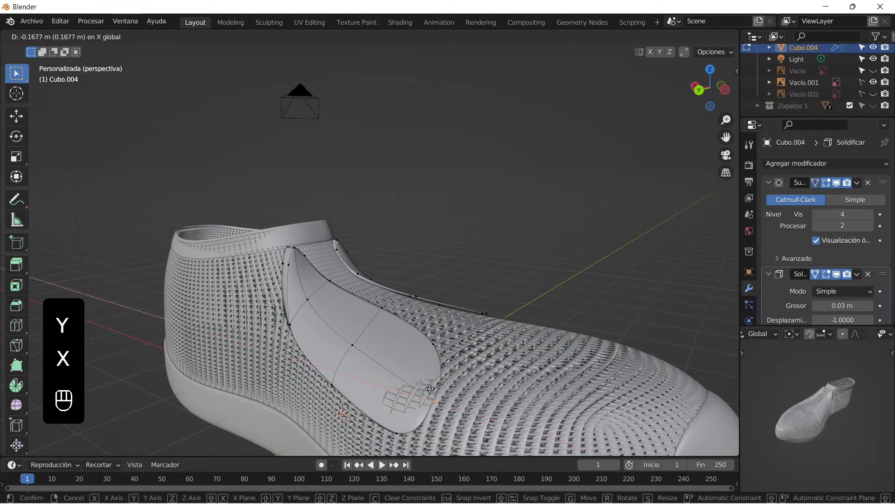
left_click(441, 389)
key("z")
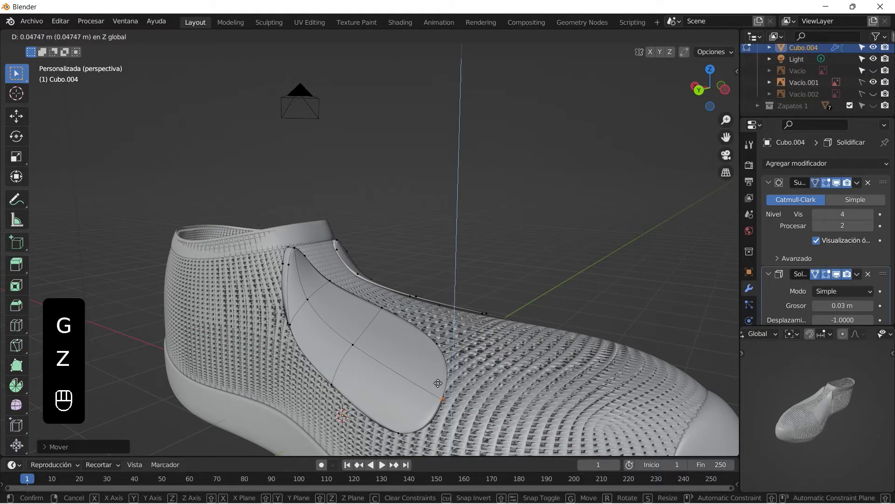
left_click(441, 386)
Step: Select the mirrored strip's collar-end vertices and move them along X and Z to fit below the collar
middle_click_drag(441, 386, 529, 415)
scroll(420, 354, "up", 4)
middle_click_drag(366, 341, 298, 303)
left_click_drag(245, 249, 326, 317)
middle_click_drag(317, 303, 284, 300)
left_click_drag(202, 235, 284, 305)
middle_click_drag(284, 306, 306, 308)
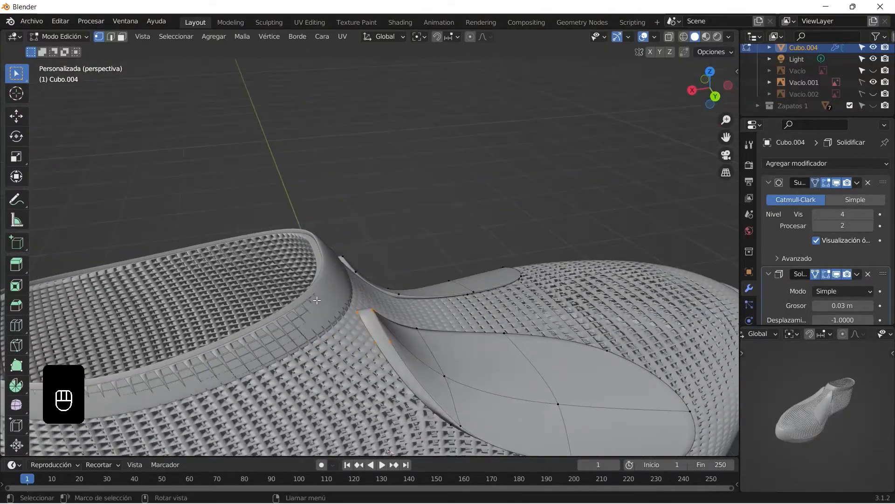
key("g")
key("x")
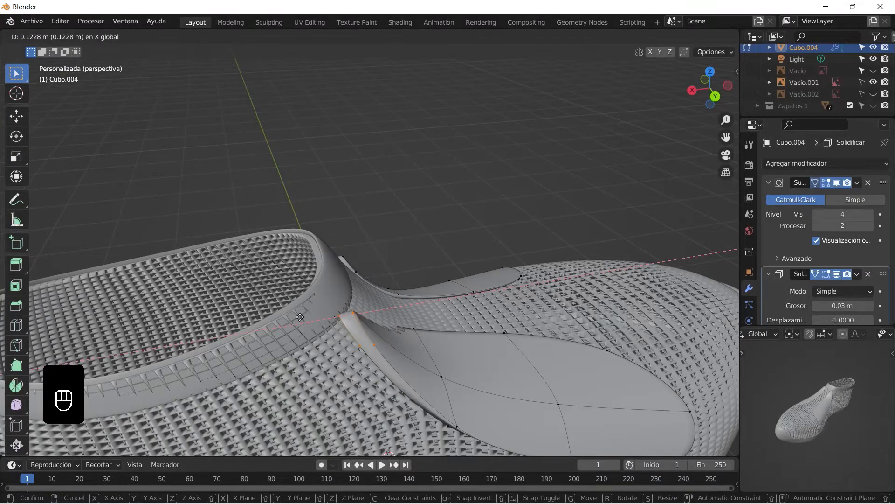
left_click(310, 317)
key("g")
key("z")
left_click(318, 312)
Step: Select the mirrored strip's cross row nearest the collar and shift it along X and Z
middle_click_drag(319, 312, 356, 339)
left_click(344, 362, "alt")
key("g")
key("y")
key("x")
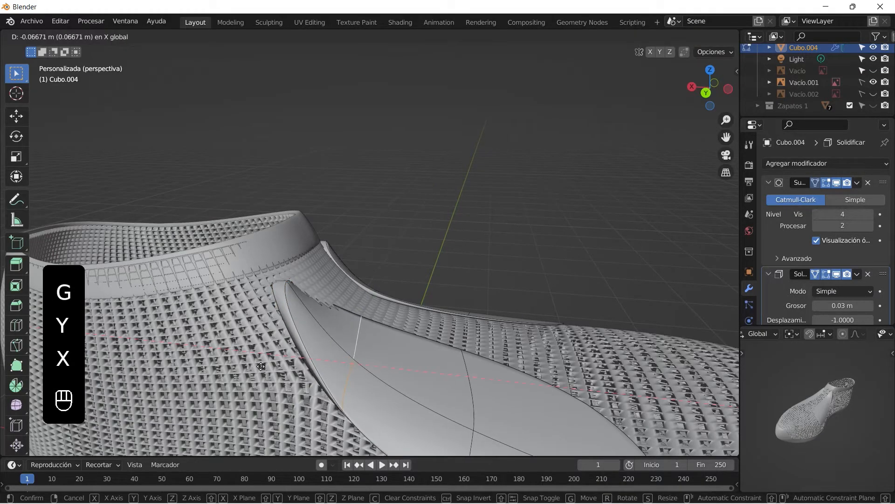
left_click(288, 364)
key("g")
key("z")
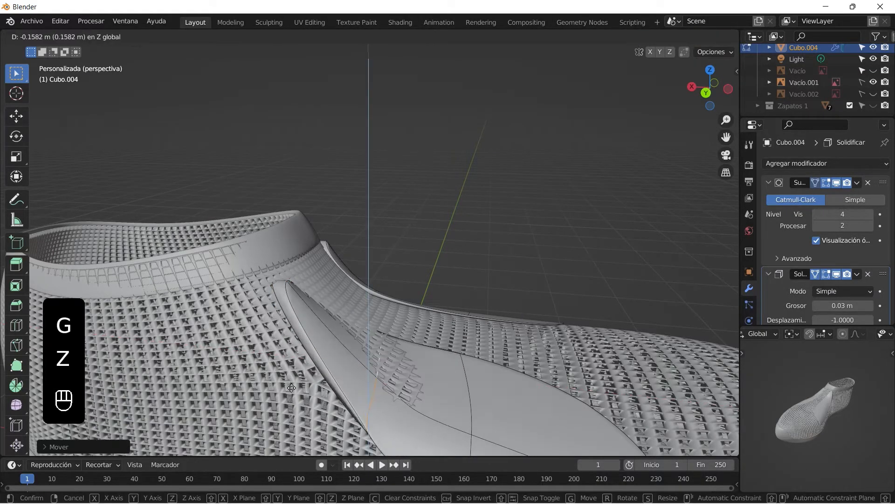
left_click(292, 361)
Step: Adjust the cross row's inner vertex and a vertex near the mirrored strip's collar tip along Z
middle_click_drag(291, 361, 301, 331)
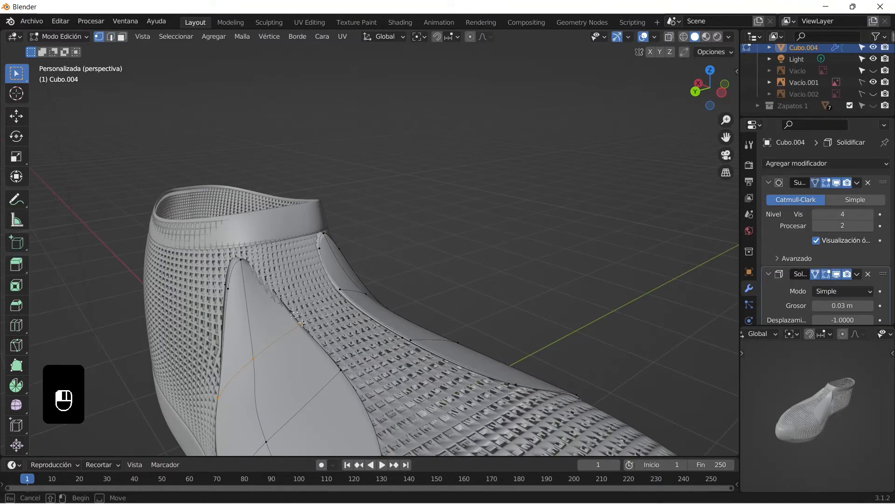
left_click_drag(301, 322, 308, 330)
key("g")
key("z")
left_click(286, 319)
left_click_drag(254, 265, 269, 283)
key("g")
key("z")
left_click(274, 287)
Step: Leave mesh editing and examine both strips around the shoe against the reference photo
key("Tab")
scroll(287, 284, "down", 3)
left_click(419, 280)
middle_click_drag(419, 280, 280, 294)
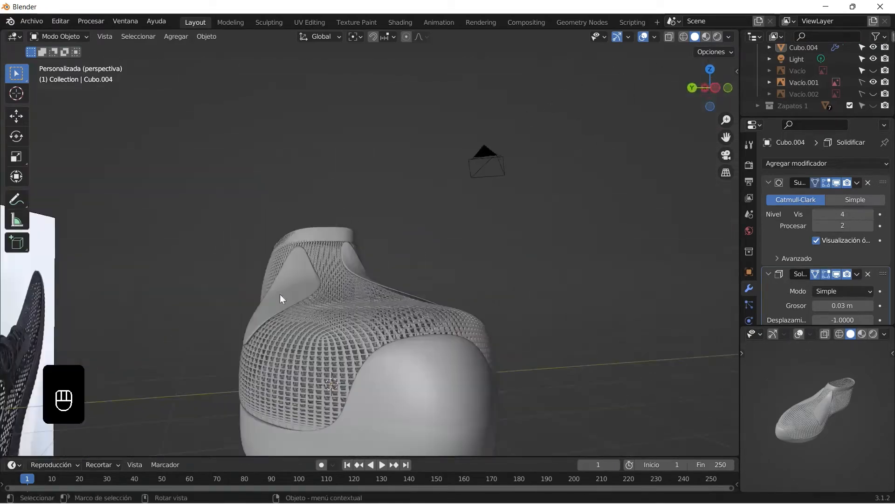
middle_click_drag(62, 317, 131, 313)
middle_click_drag(131, 312, 264, 300, "shift")
middle_click_drag(429, 292, 337, 293)
scroll(266, 309, "up", 2)
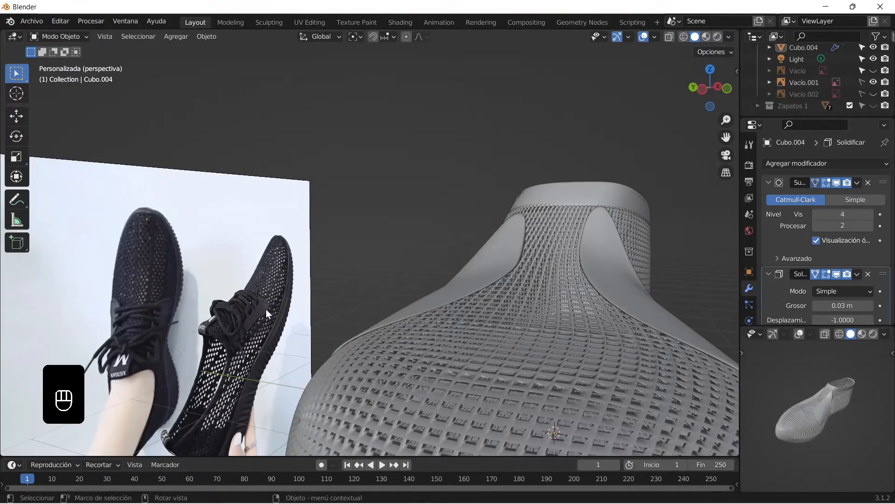
middle_click_drag(270, 318, 460, 282)
Step: Resume mesh editing and add a loop cut across the -Y side strip between its two middle cross rows
key("Tab")
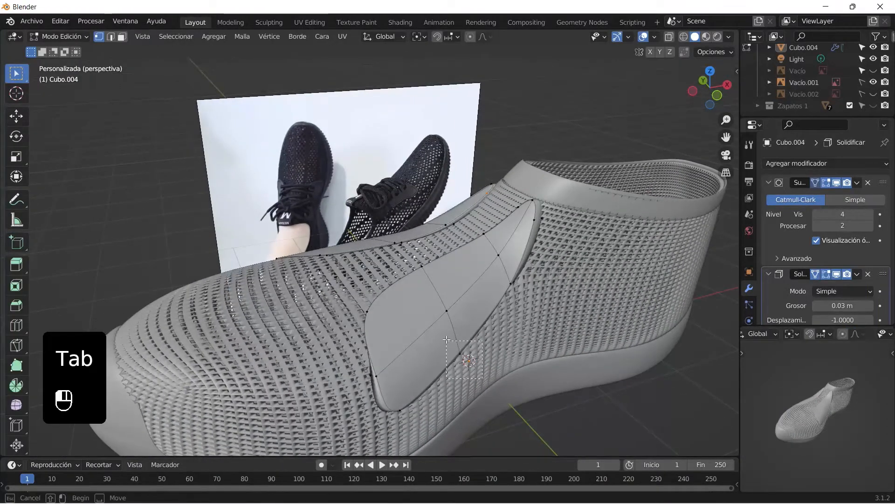
key("ctrl+r")
left_click(489, 305)
left_click_drag(481, 313, 480, 310)
Step: Adjust the centre vertices of the new cross row and the neighbouring collar-side row along Z to clear the mesh
left_click_drag(462, 269, 482, 288)
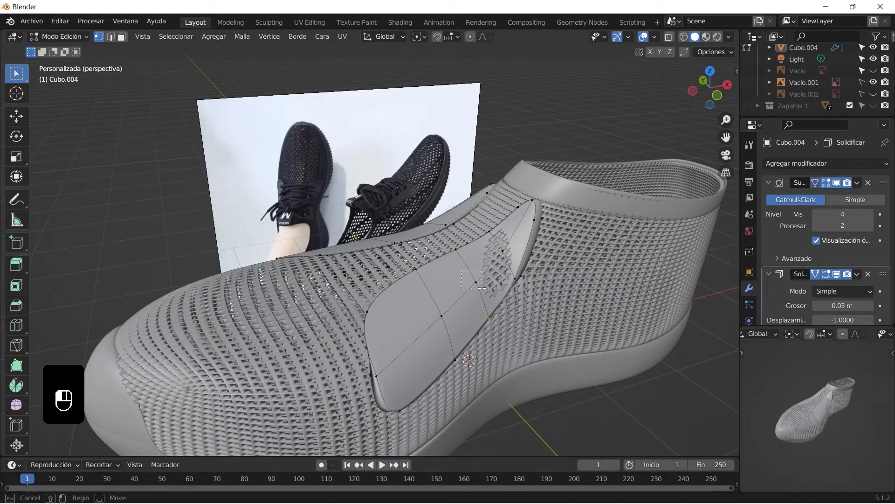
key("g")
key("z")
left_click(477, 277)
left_click_drag(492, 237, 511, 258)
key("g")
key("z")
left_click(508, 252)
Step: Raise the new cross row's lower-edge vertex along Z and shift it along Y to fit the upper
left_click_drag(520, 335, 483, 311)
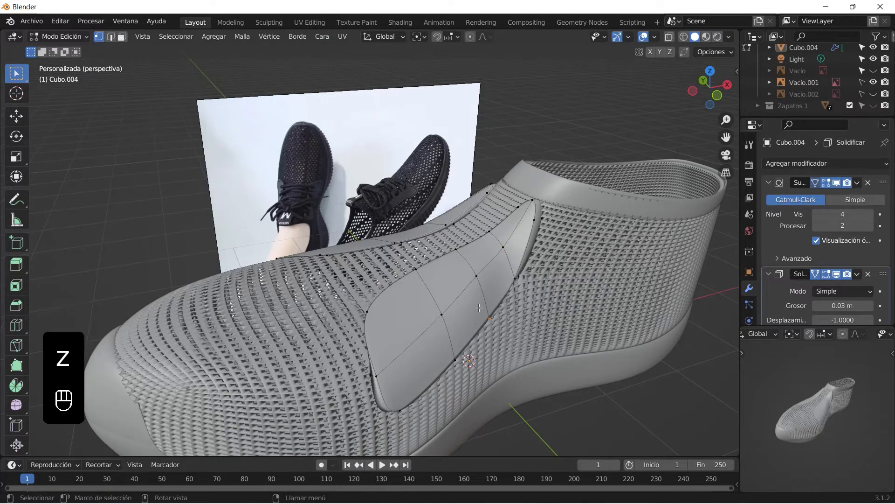
key("g")
key("z")
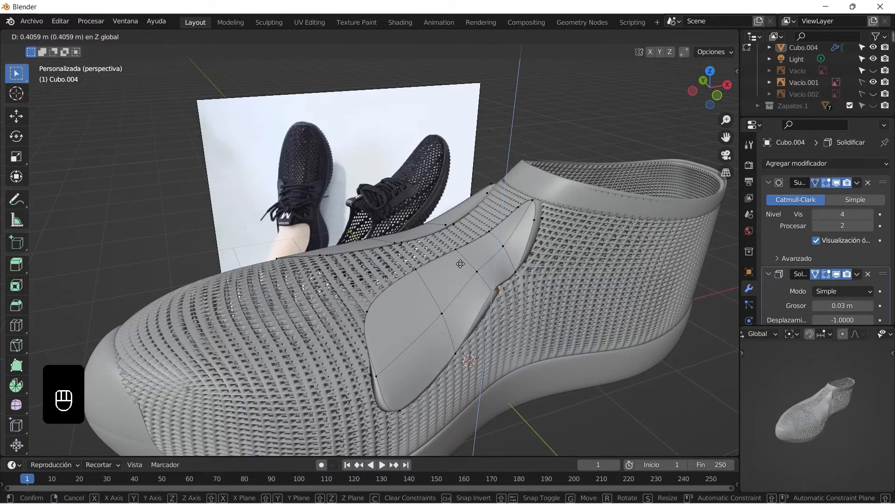
left_click(467, 281)
key("g")
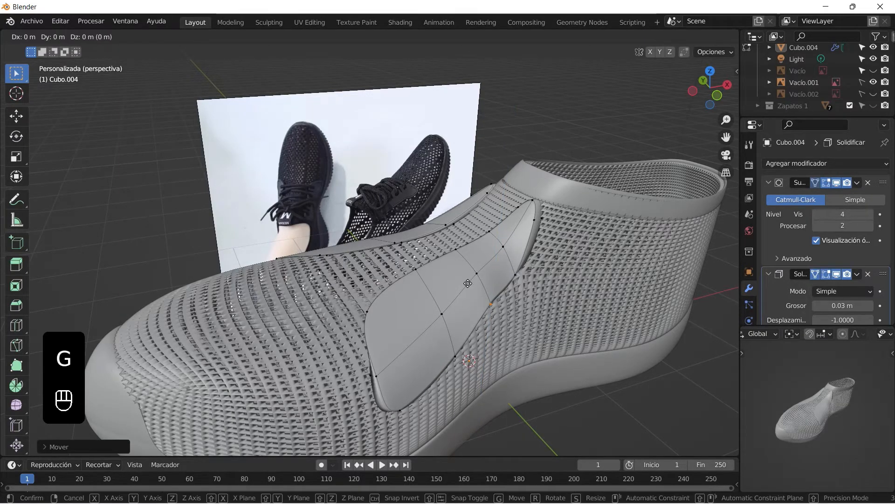
key("y")
left_click(449, 283)
Step: Adjust the new cross row's centre vertex along Z to smooth the strip's surface
middle_click_drag(449, 283, 272, 196)
left_click(274, 238)
key("g")
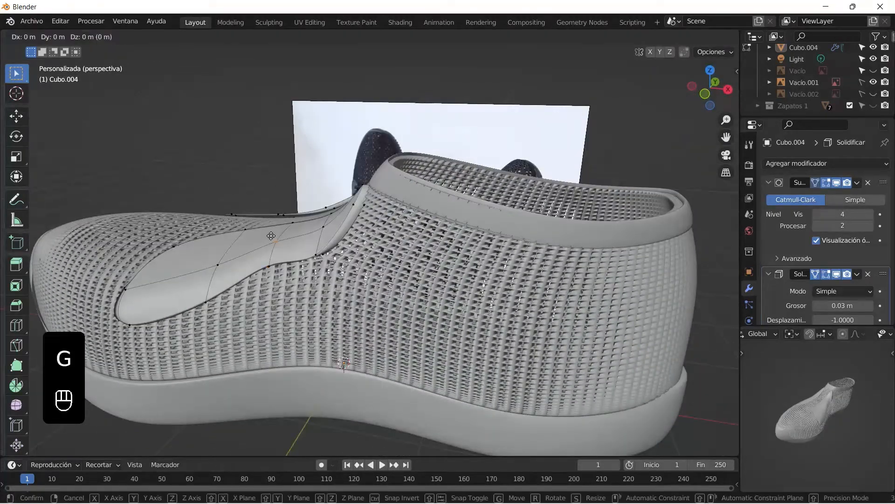
key("z")
left_click(275, 248)
Step: Raise the lower-edge vertex of the -Y side strip's collar-side cross row along Z
scroll(424, 315, "up", 5)
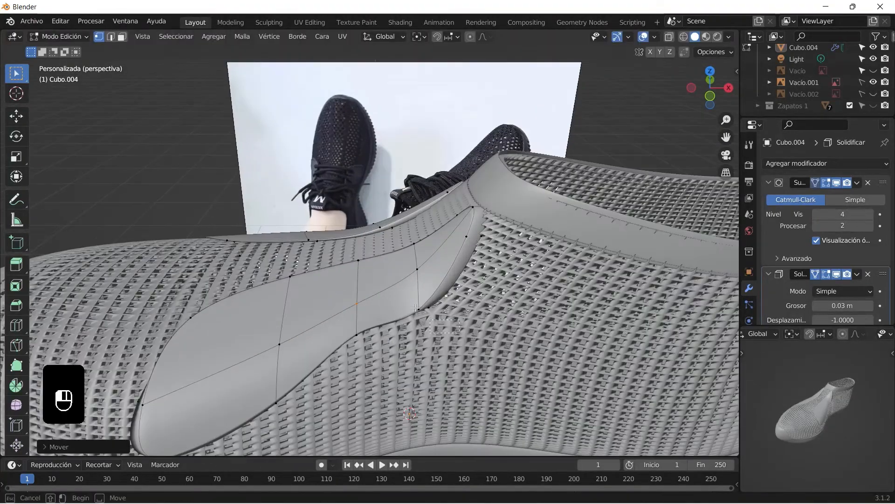
key("g")
key("z")
left_click(406, 287)
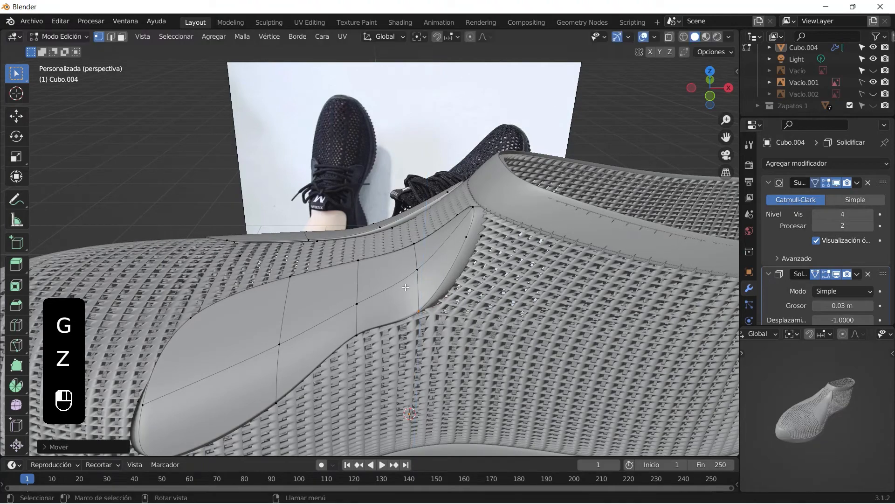
key("g")
key("z")
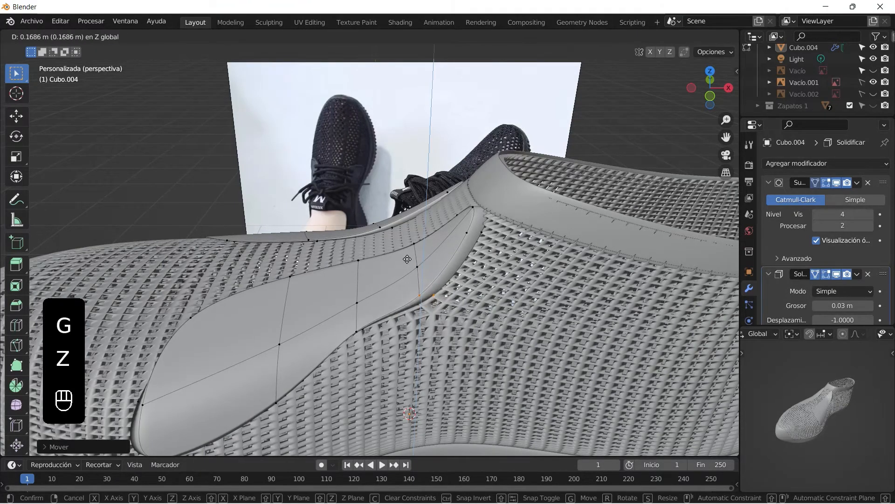
left_click(405, 261)
Step: Shift that lower-edge vertex along Y to fit the upper, and reopen the side strips' mesh for editing
middle_click_drag(405, 262, 226, 286)
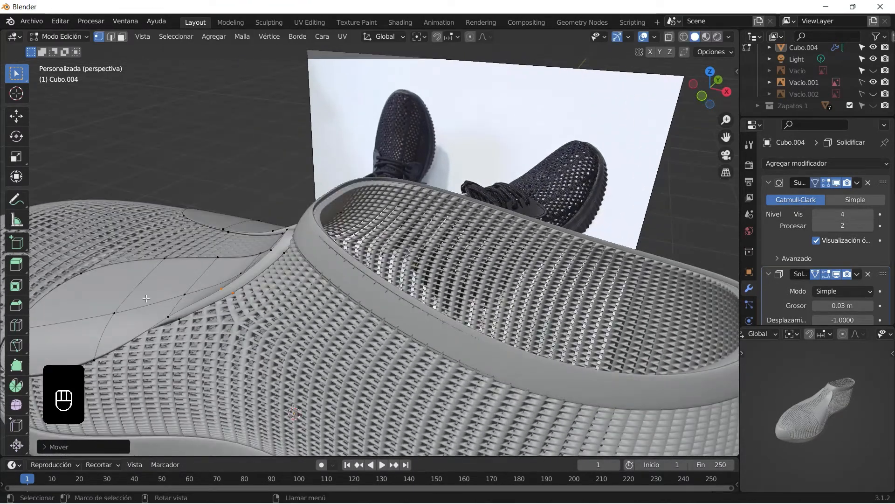
key("g")
key("x")
key("y")
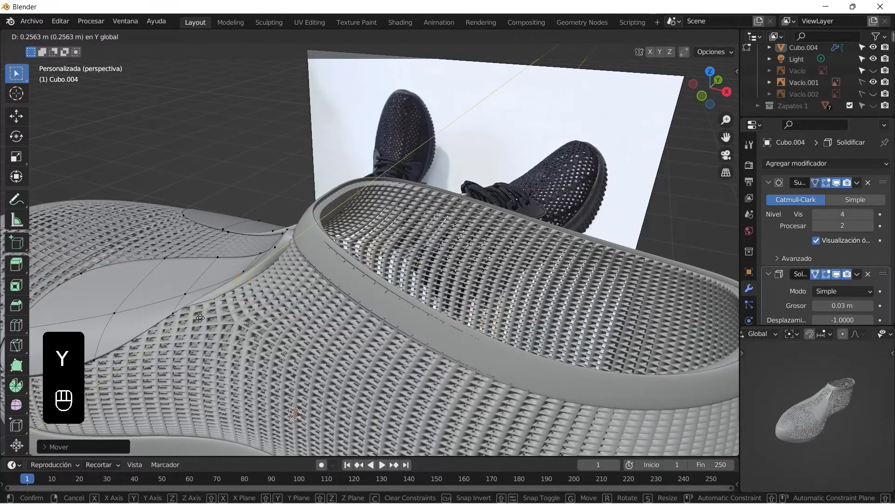
left_click(193, 317)
middle_click_drag(163, 311, 464, 280)
scroll(473, 302, "up", 3)
key("Tab")
scroll(476, 299, "down", 5)
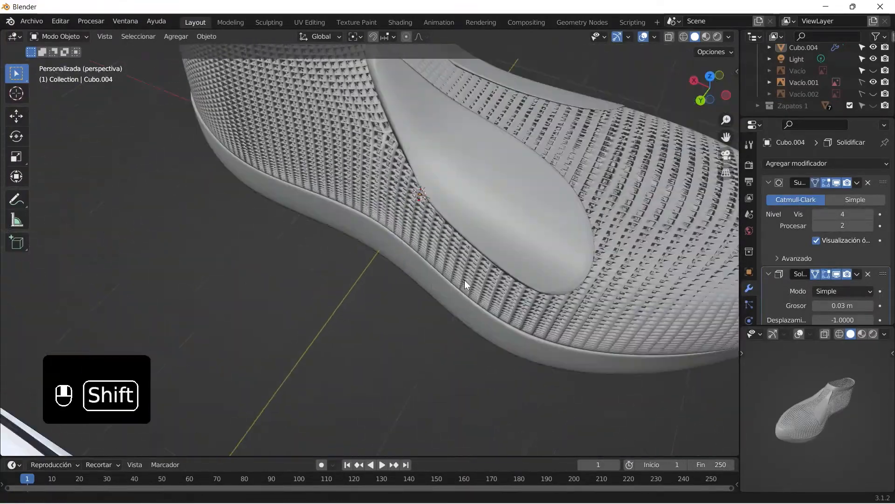
left_click(441, 274)
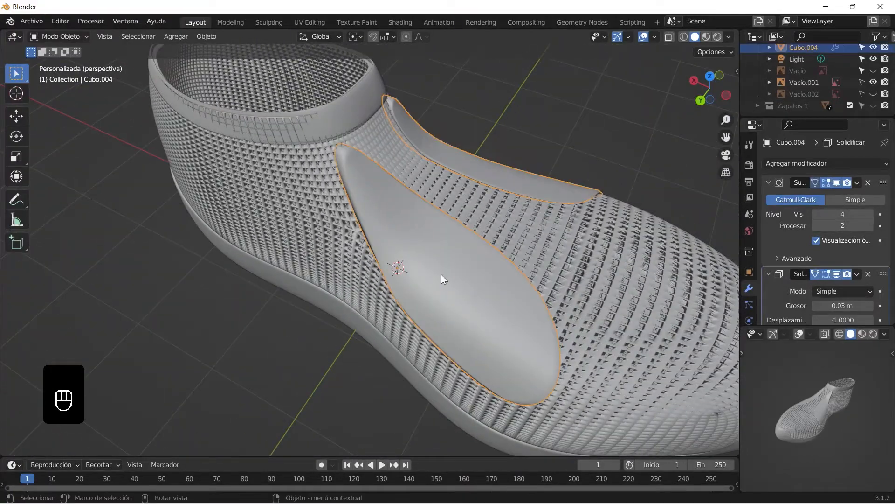
key("Tab")
key("ctrl+r")
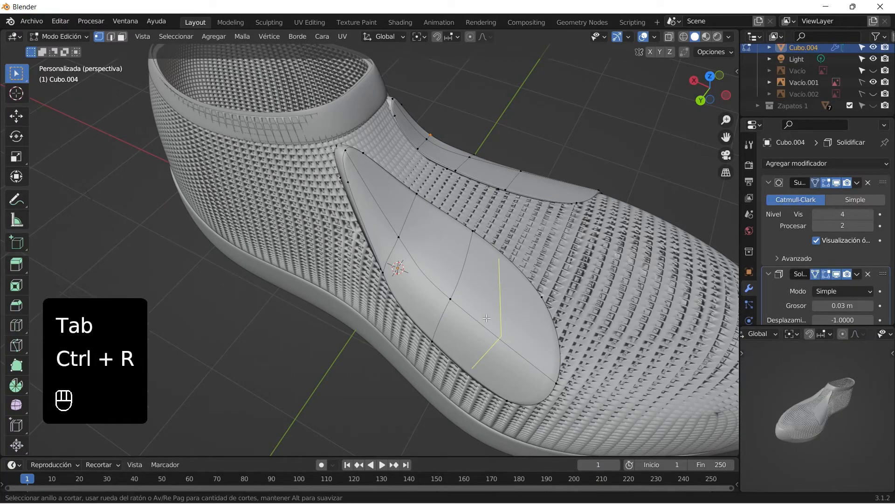
left_click(487, 318)
left_click(480, 309)
middle_click_drag(388, 250, 423, 231)
scroll(424, 231, "up", 2)
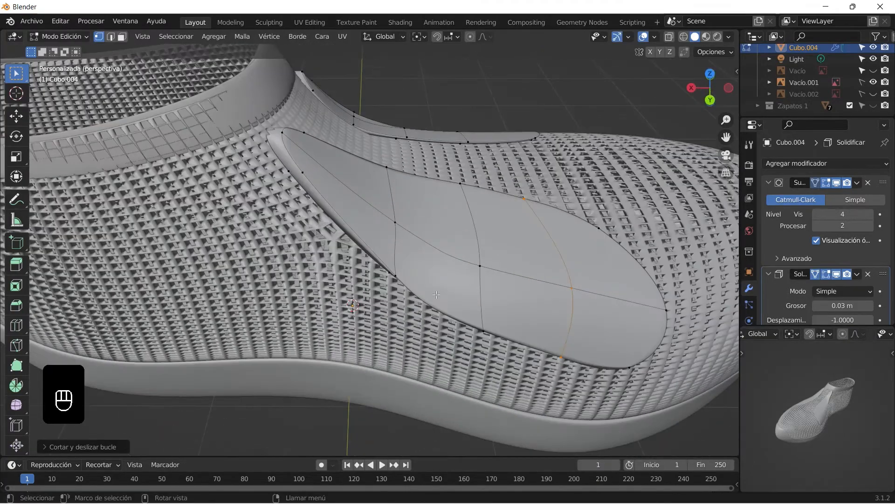
middle_click_drag(400, 312, 433, 290)
key("ctrl+z")
key("ctrl+z")
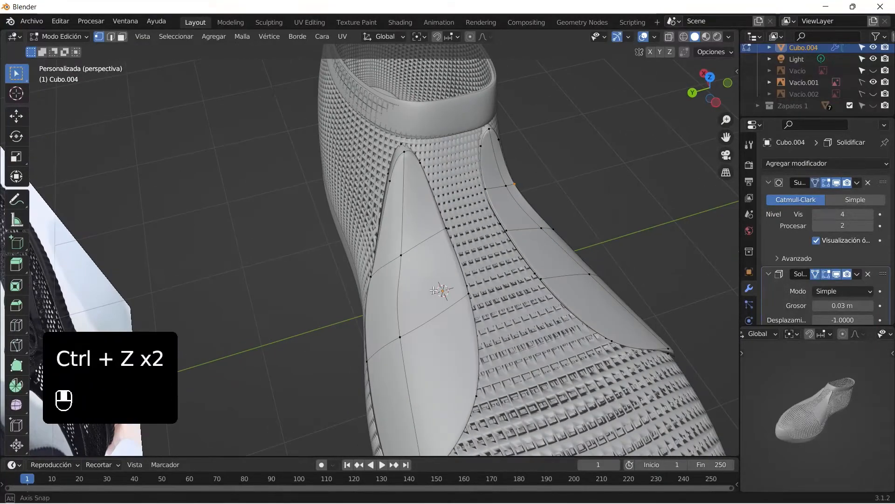
Step: Add a loop cut across the +Y side strip between its collar tip and the nearest cross row
key("ctrl+r")
left_click(405, 213)
left_click(407, 217)
middle_click_drag(407, 216, 429, 279)
middle_click_drag(432, 312, 410, 301)
Step: Move the lower-edge vertex of the +Y strip's second cross row from the collar along Z and Y
key("g")
key("z")
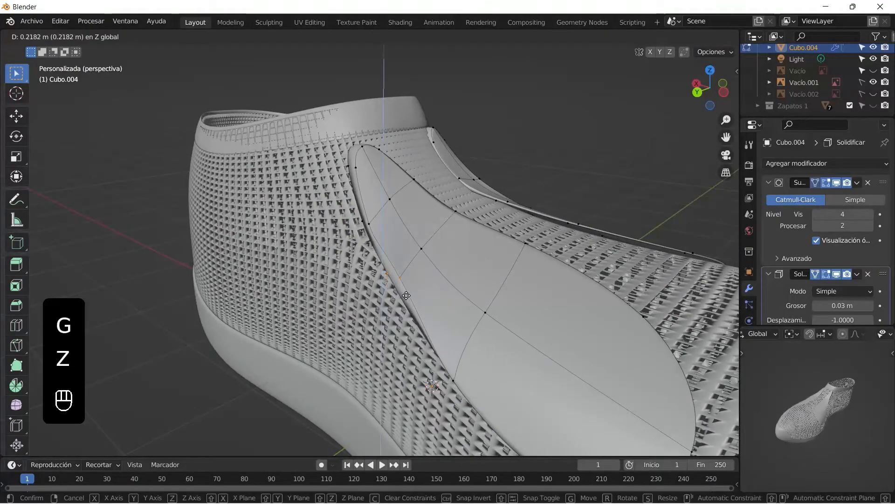
left_click(410, 290)
key("g")
key("y")
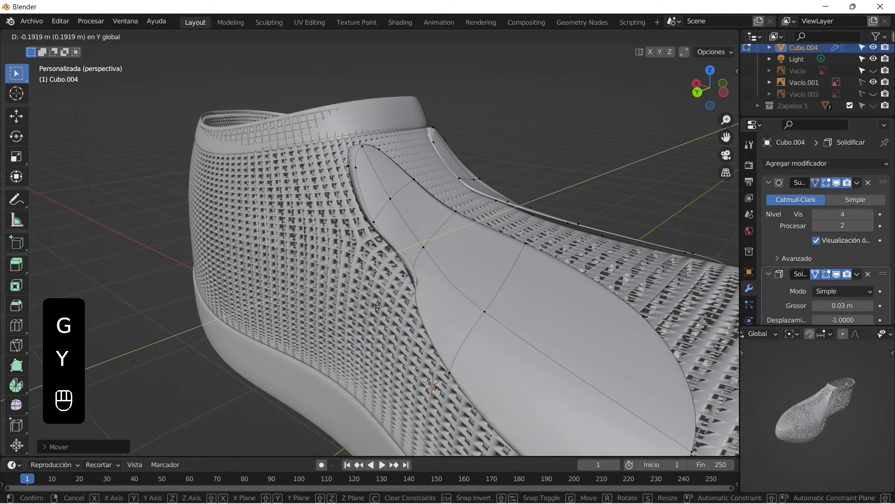
left_click(380, 305)
Step: Adjust the second cross row's centre vertex along Z and Y, leave mesh editing and deselect the strips
key("g")
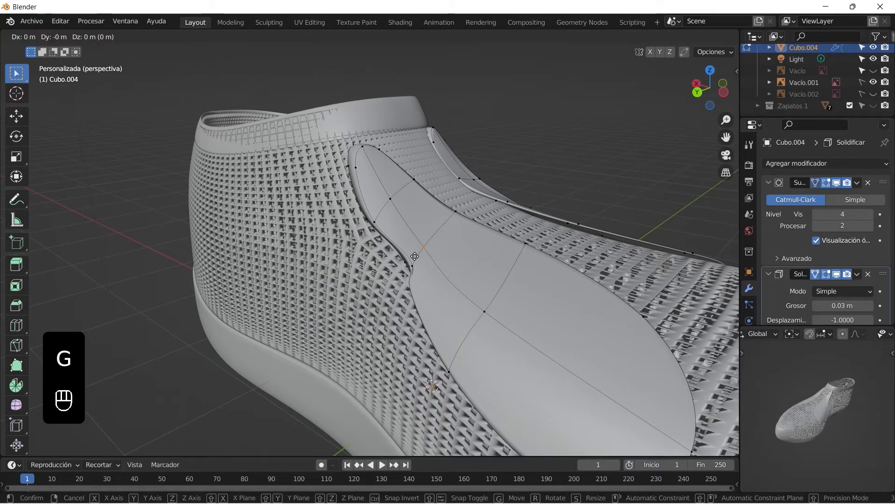
key("z")
left_click(420, 249)
key("g")
key("y")
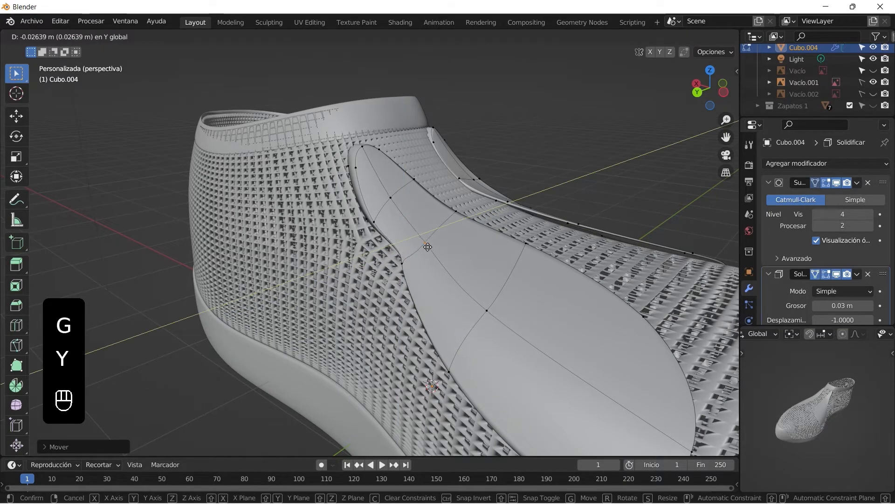
left_click(438, 245)
middle_click_drag(438, 245, 374, 263)
key("Tab")
scroll(447, 237, "down", 3)
middle_click_drag(447, 237, 561, 258)
left_click(559, 254)
Step: Resume editing the side strips and raise the +Y strip's collar-tip vertices along Z toward the collar
scroll(559, 280, "down", 2)
middle_click_drag(559, 304, 442, 265)
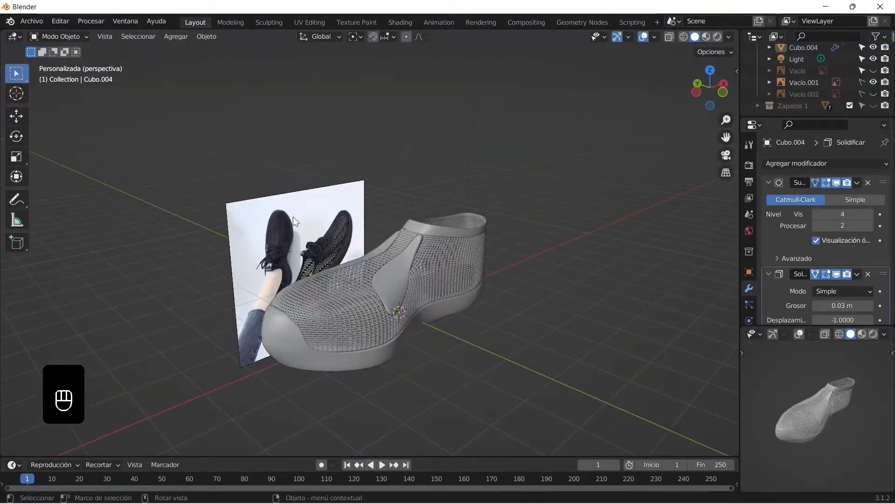
scroll(337, 250, "up", 2)
middle_click_drag(339, 256, 414, 226)
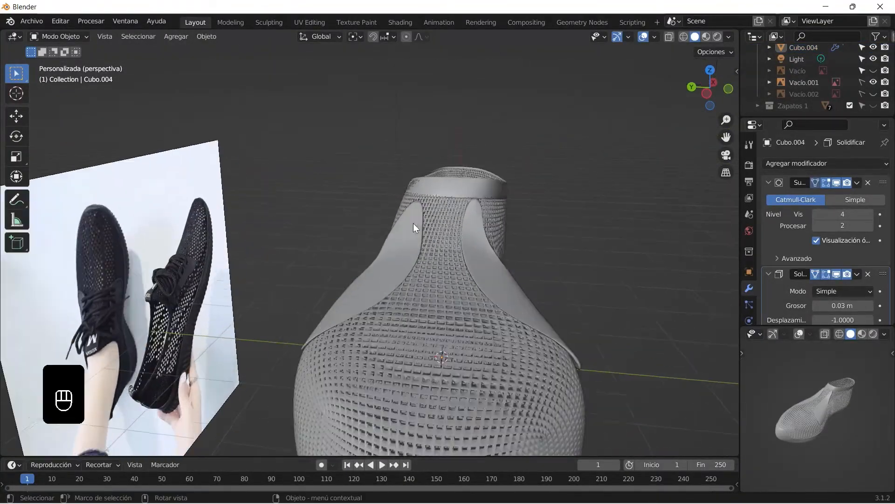
scroll(408, 220, "up", 1)
left_click(404, 214)
key("Tab")
key("b")
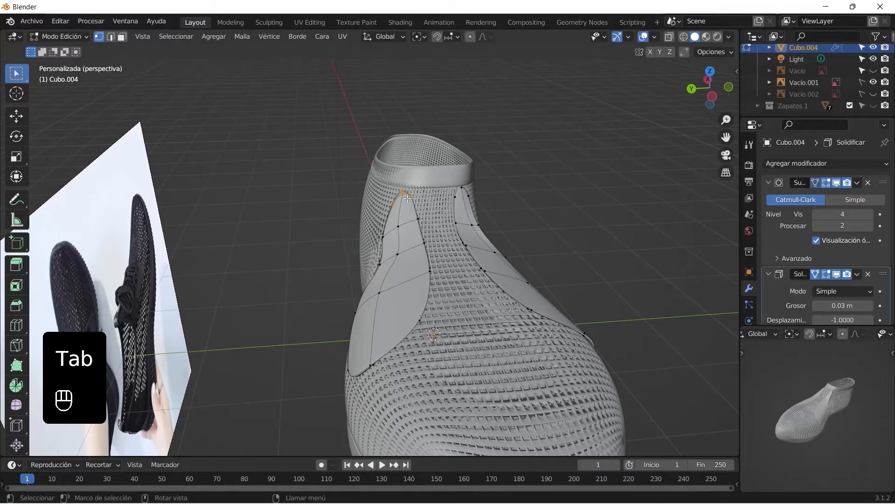
key("g")
key("z")
left_click(408, 191)
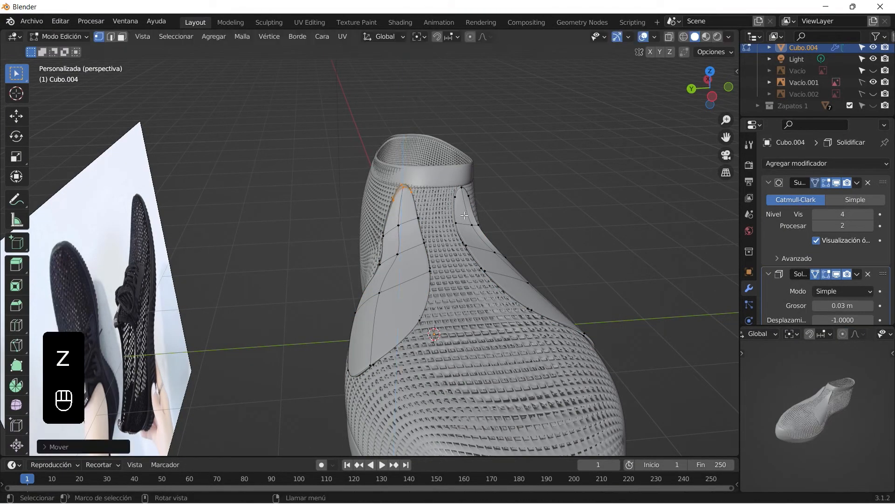
Step: Shift the +Y strip's collar tip and the instep-edge vertices of its two nearest cross rows along Y toward the instep centre
key("g")
key("y")
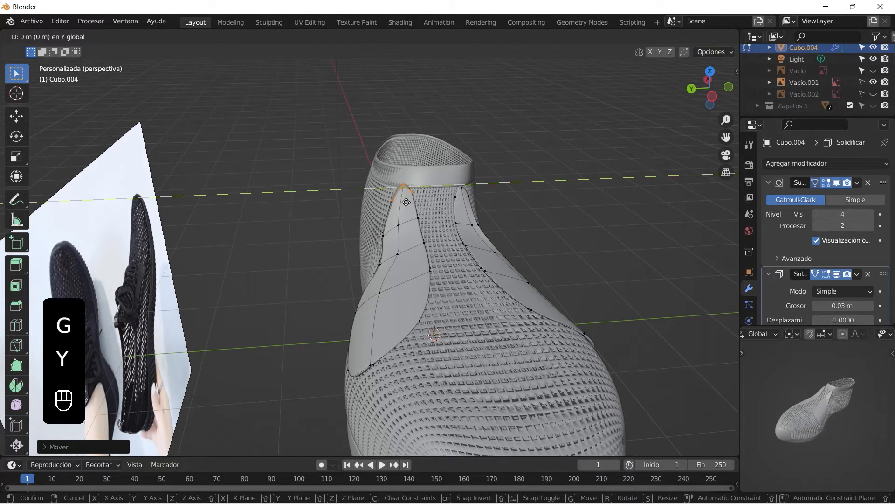
left_click(417, 201)
left_click(411, 212)
key("g")
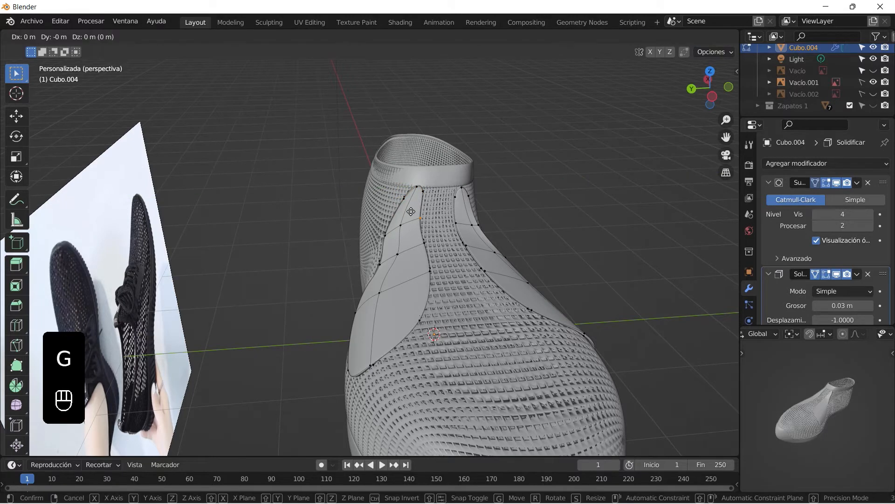
key("y")
left_click(421, 212)
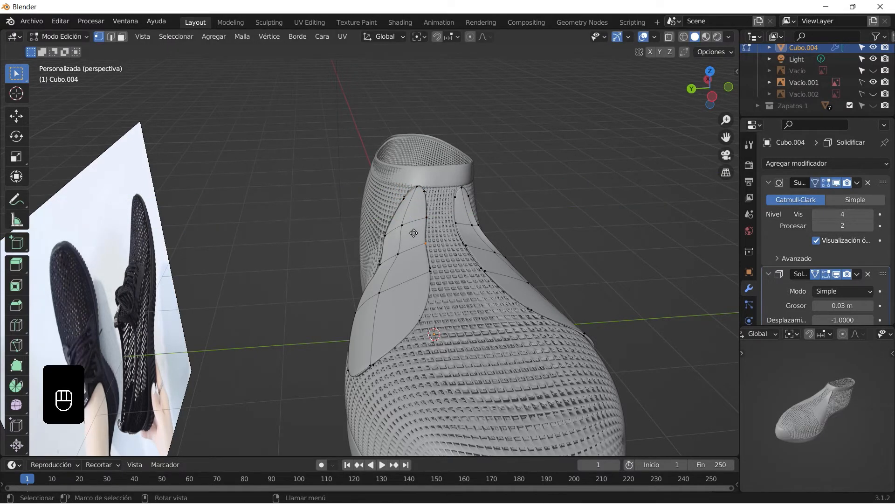
key("g")
key("y")
left_click(420, 234)
Step: Move the outer-edge and centre vertices of the two collar-side cross rows along Y and Z, and leave mesh editing
middle_click_drag(355, 222, 373, 222)
left_click_drag(408, 266, 405, 266)
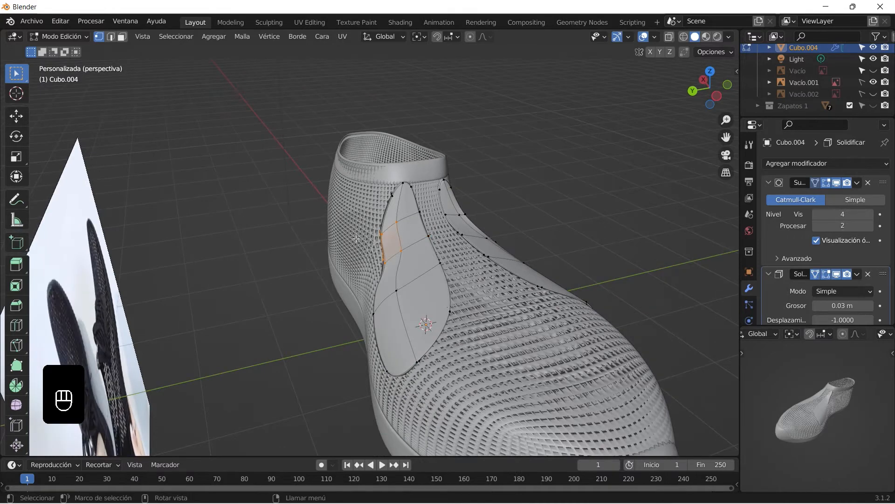
key("g")
key("y")
left_click(369, 234)
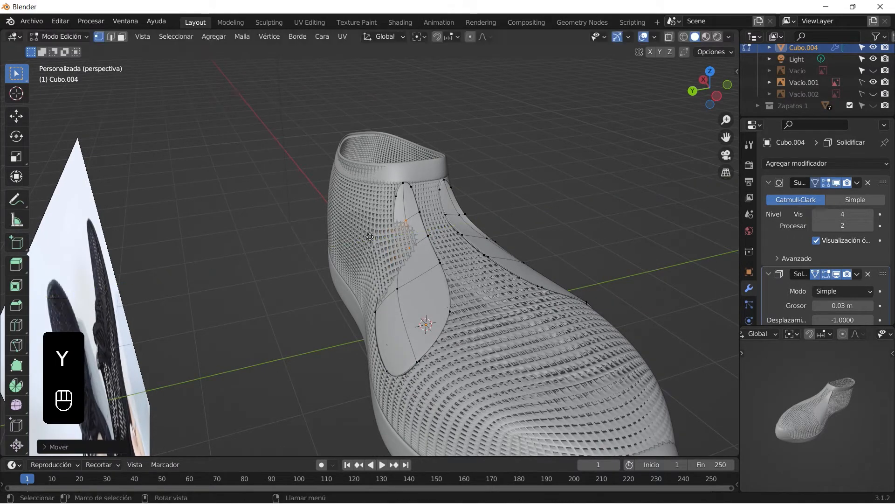
key("g")
key("z")
left_click(365, 231)
mouse_move(365, 231)
middle_mouse_down()
mouse_move(331, 149)
mouse_move(314, 230)
mouse_move(358, 237)
middle_mouse_up()
key("Tab")
left_click(331, 149)
Step: Reopen the side strips' mesh for editing and turn on X-ray display
scroll(401, 254, "up", 5)
middle_click_drag(479, 285, 519, 318)
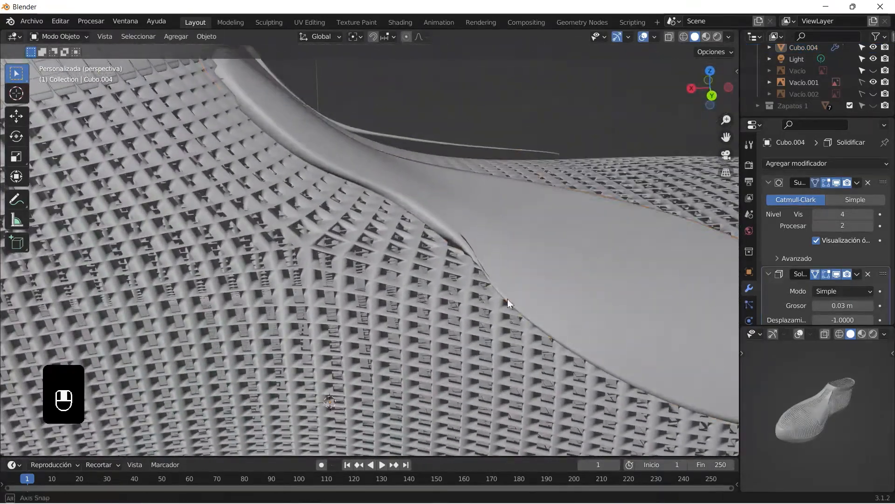
left_click(477, 256)
key("Tab")
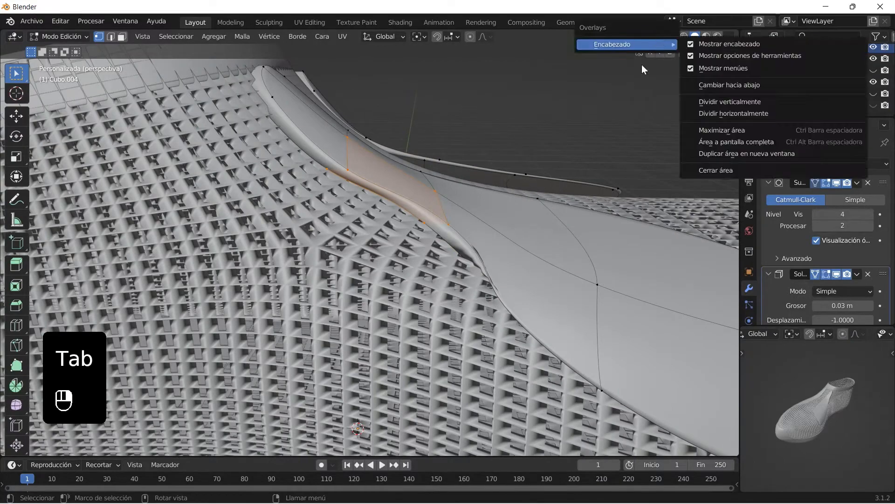
left_click(670, 37)
Step: Move the lower-edge vertices of the second cross row outward to smooth the strip's kinked edge, and leave mesh editing
middle_click_drag(490, 274, 557, 318)
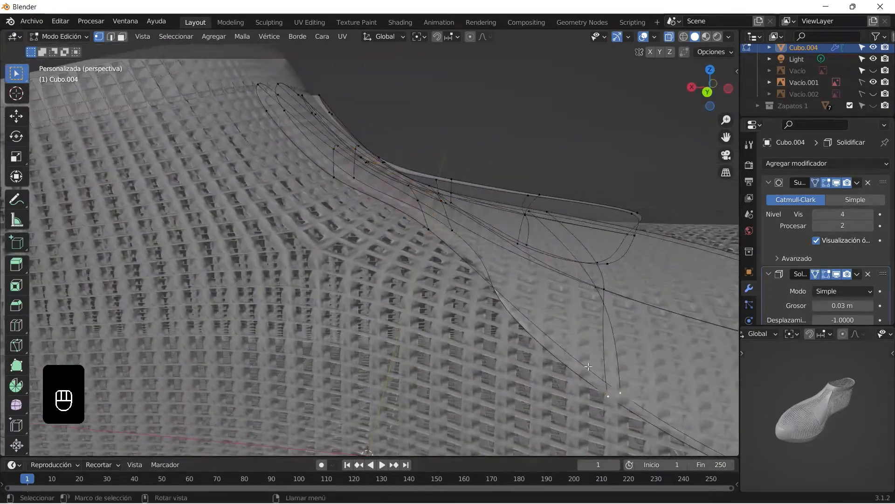
middle_click_drag(598, 386, 474, 235)
key("r")
right_click(538, 335)
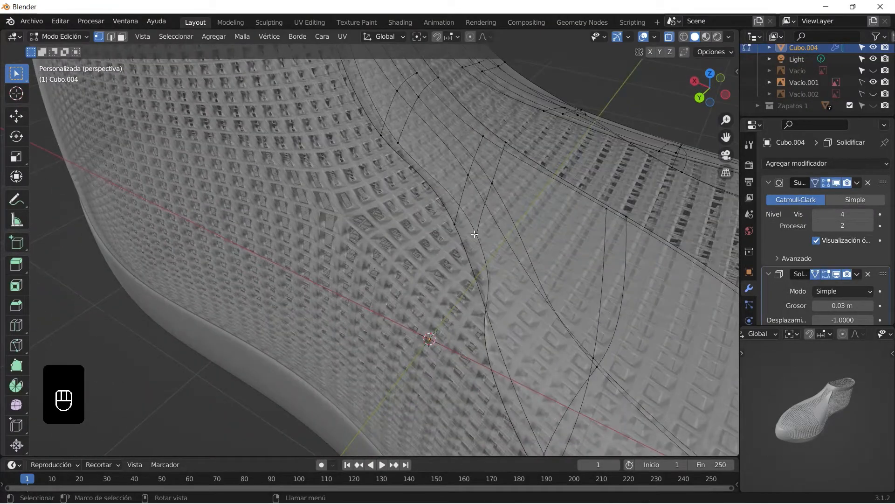
key("g")
left_click(434, 240)
key("Tab")
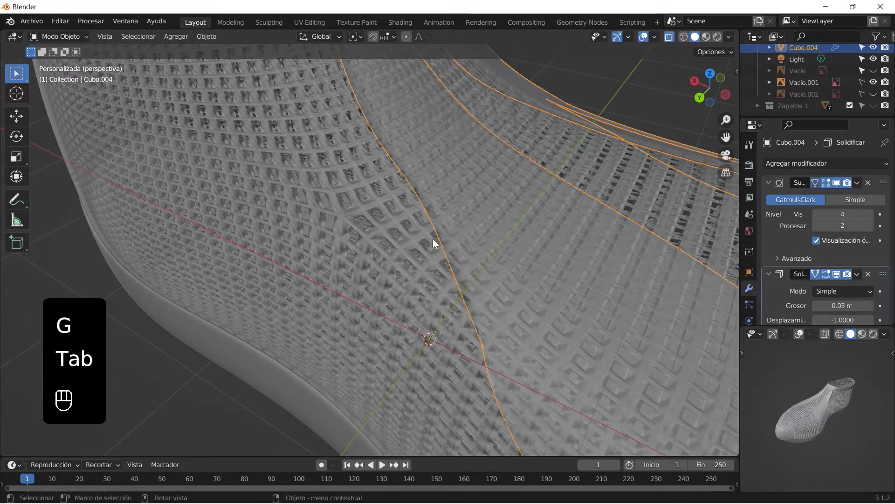
Step: Turn off X-ray display and deselect the side strips
scroll(434, 240, "down", 2)
left_click(645, 36)
left_click(645, 36)
left_click(669, 37)
left_click(629, 93)
scroll(562, 231, "down", 3)
middle_click_drag(562, 231, 488, 306)
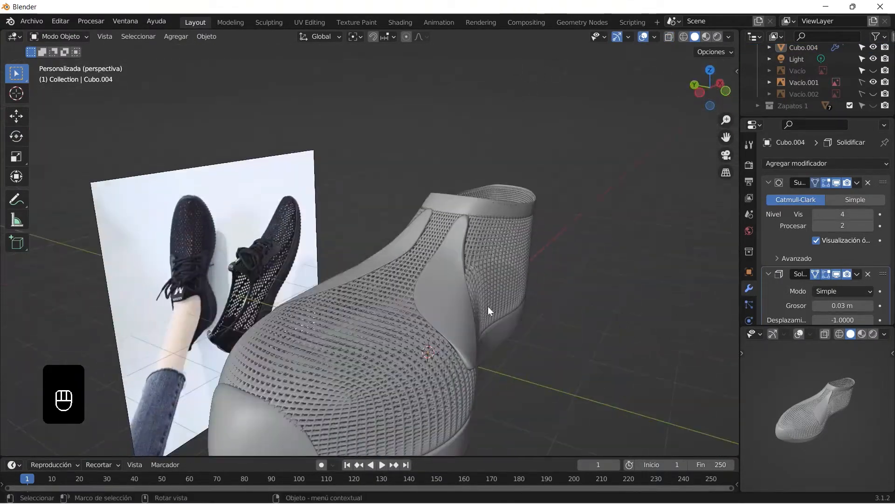
middle_click_drag(316, 262, 365, 297)
middle_click_drag(489, 265, 359, 313)
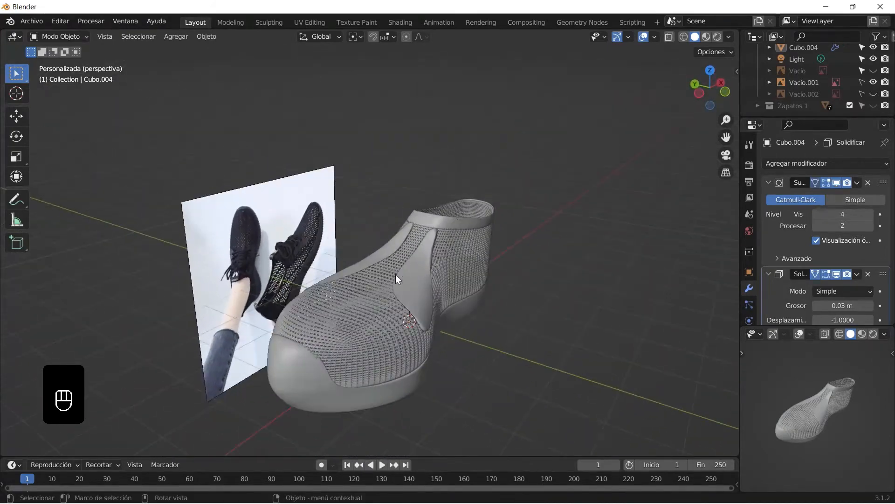
scroll(458, 271, "up", 4)
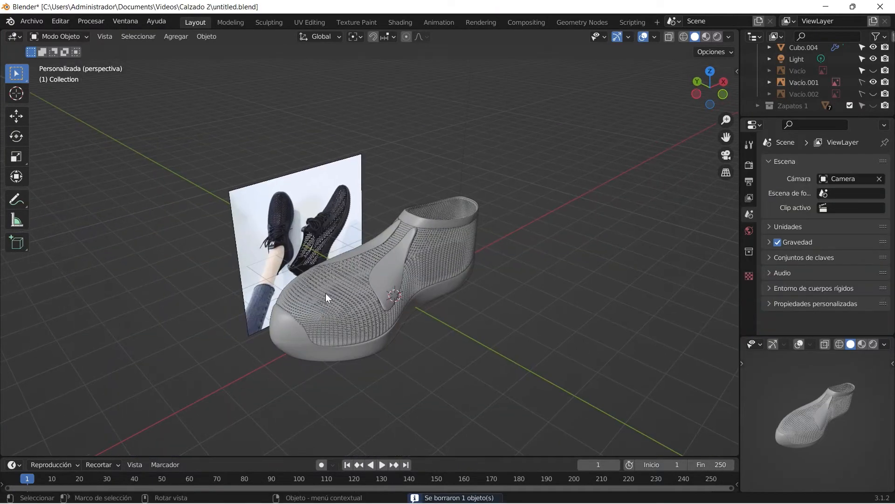
Step: Add a plane mesh and raise it along Z to the height of the side strips
scroll(325, 293, "up", 2)
middle_click_drag(326, 293, 379, 304)
key("shift+a")
mouse_move(370, 303)
mouse_move(367, 266)
left_click(433, 267)
key("g")
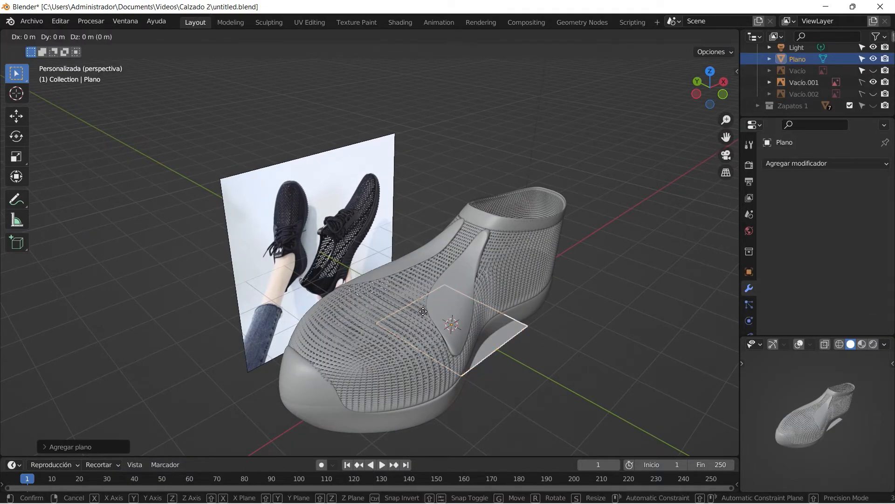
key("z")
left_click(410, 255)
Step: Move the plane along X toward the toe, over the instep
middle_click_drag(417, 260, 382, 256)
scroll(382, 256, "up", 2)
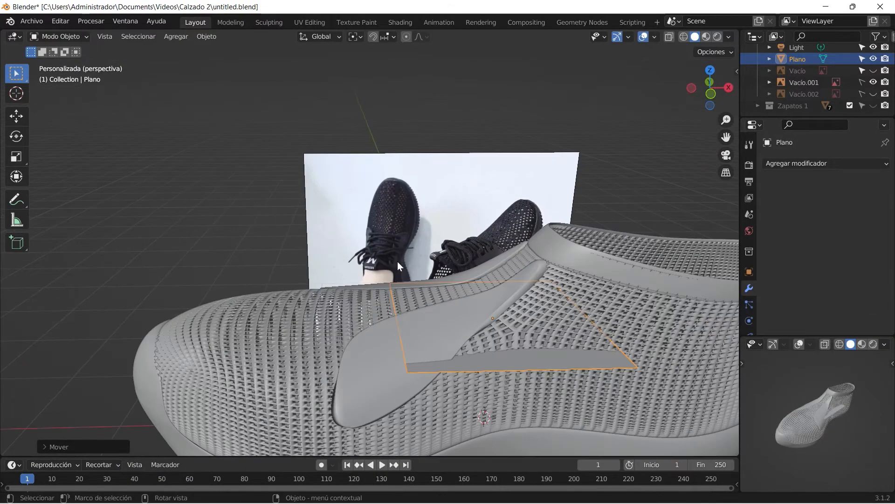
key("g")
key("x")
left_click(357, 271)
Step: Rotate the plane about the Y axis to match the instep's slope, then raise it along Z above the mesh
key("r")
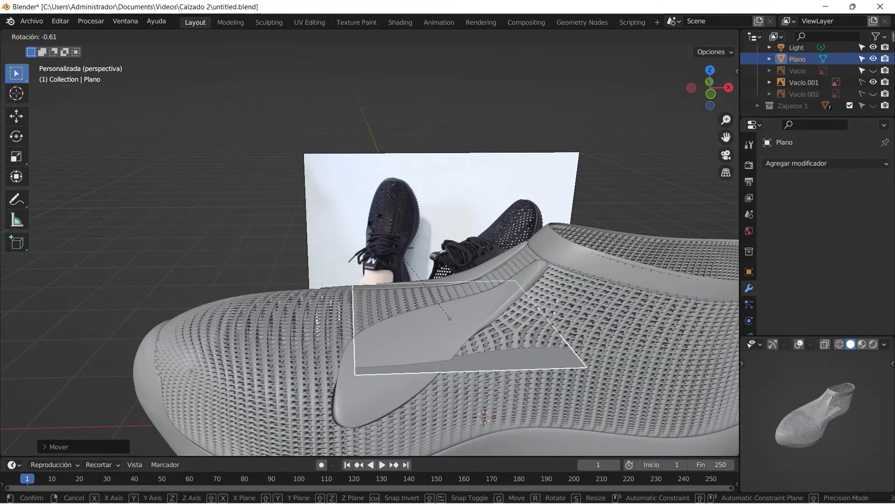
key("y")
left_click(349, 249)
key("g")
key("z")
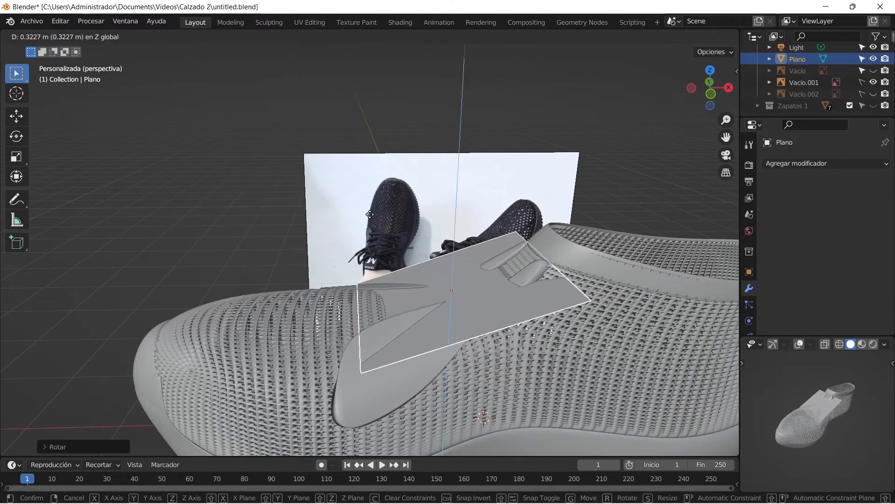
left_click(366, 212)
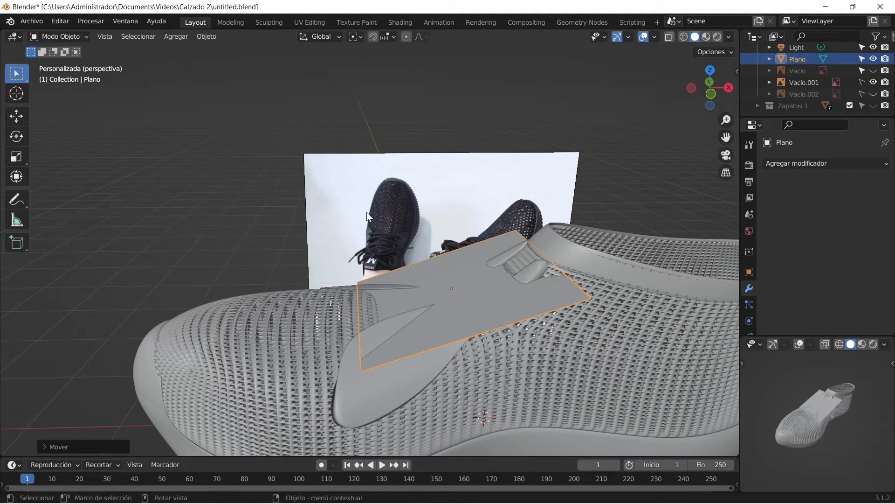
Step: Scale the plane down along X to shorten it over the instep
key("s")
key("x")
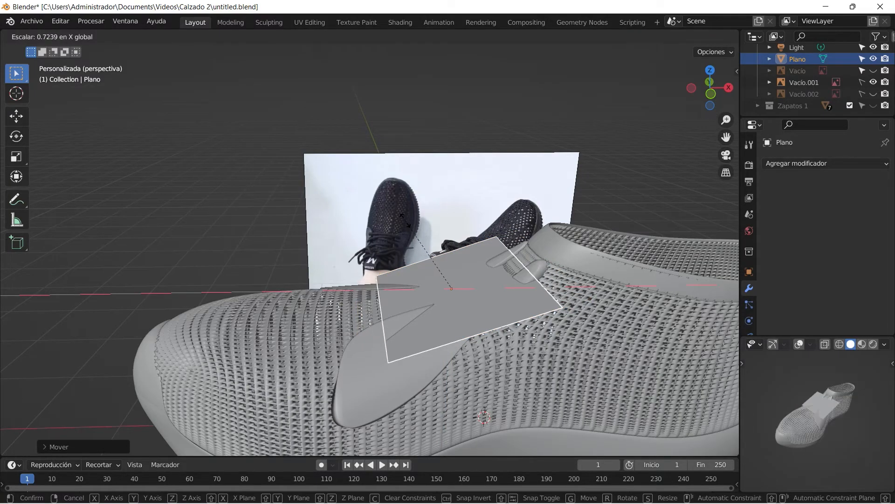
left_click(404, 220)
middle_click_drag(331, 231, 523, 240)
Step: Add a loop cut across the middle of the plane and lower it along Z toward the instep
key("Tab")
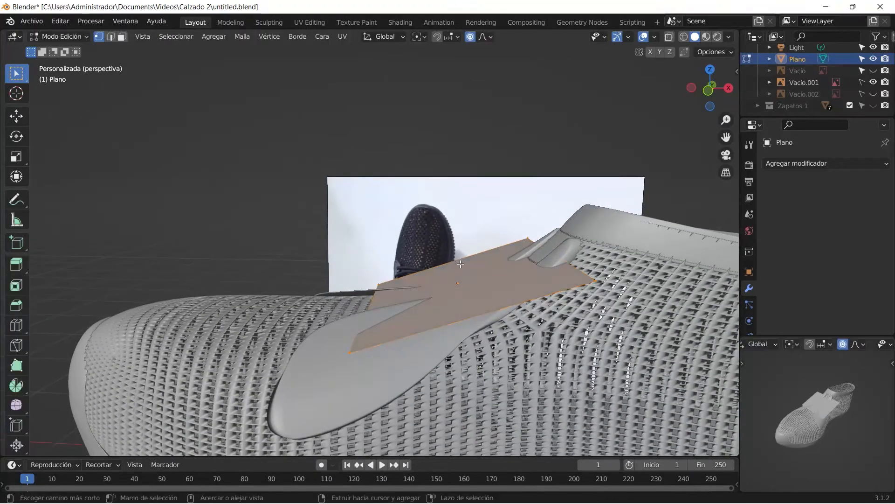
left_click(468, 269)
key("z")
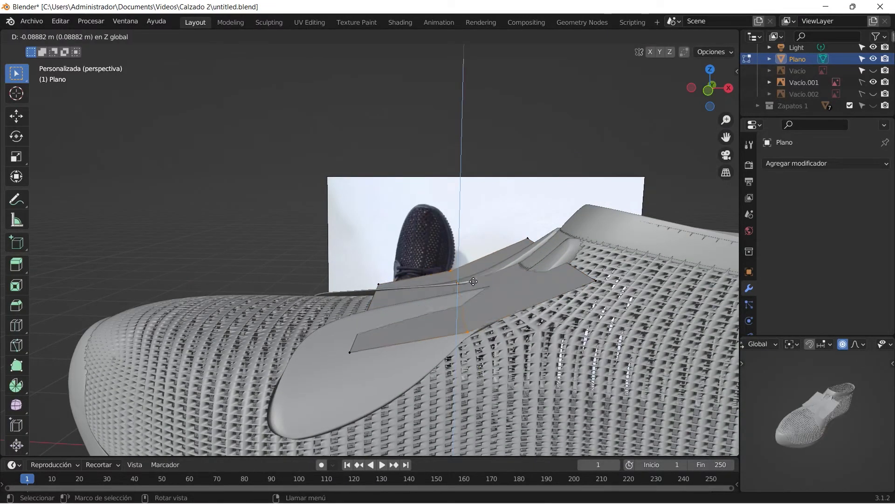
key("Escape")
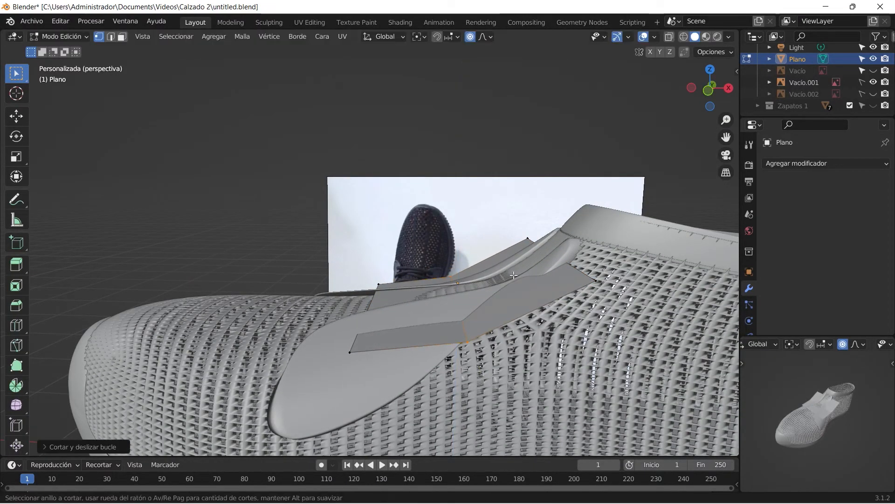
Step: Add a cross cut between the middle row and the ankle end, and lower it along Z to follow the slope
key("g")
key("g")
right_click(535, 302)
key("g")
key("z")
left_click(534, 306)
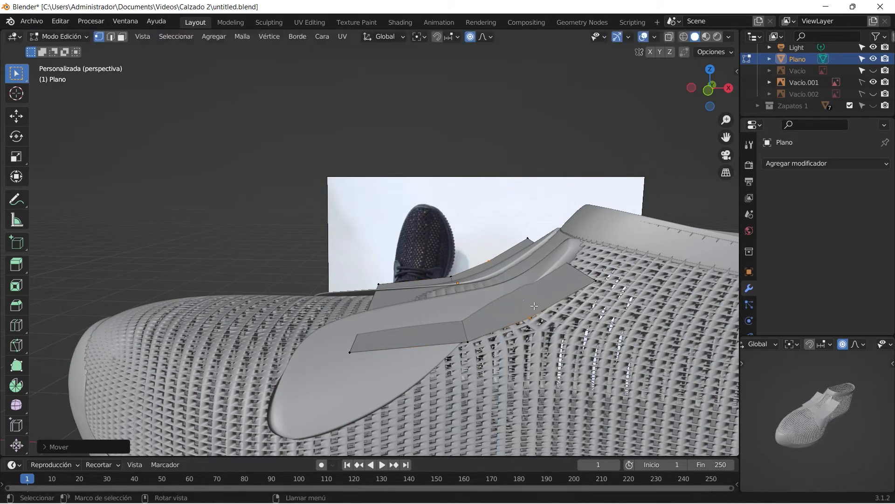
Step: Raise the plane's ankle-end edge slightly along Z
key("g")
key("z")
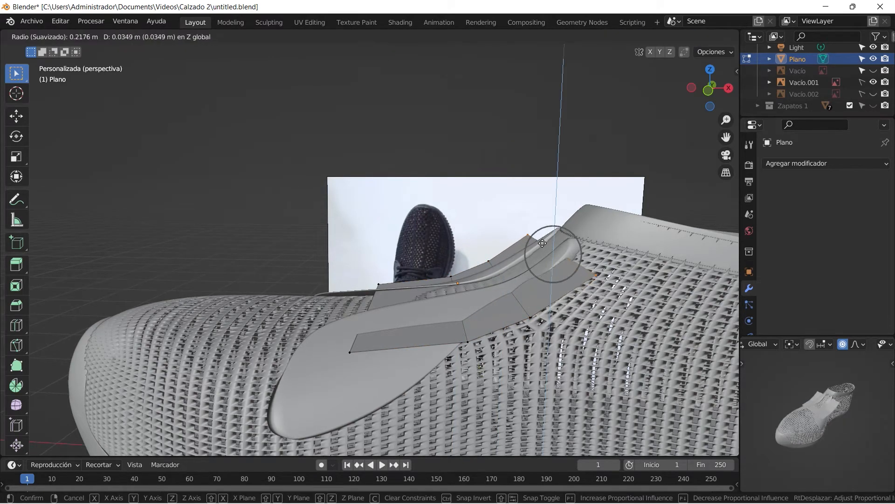
left_click(533, 235)
middle_click_drag(533, 236, 513, 266)
Step: Add a loop cut between the toe end and the middle row, and adjust its height along Z
left_click(405, 295)
right_click(405, 296)
key("g")
key("z")
left_click(579, 280)
middle_click_drag(579, 279, 566, 277)
Step: Select the middle row of vertices and adjust its height along Z to fit the instep curve
left_click_drag(440, 252, 481, 377)
key("g")
key("z")
left_click(479, 363)
Step: Move the row between the middle and the ankle end toward the toe along X, and adjust its height along Z
left_click_drag(473, 237, 508, 314)
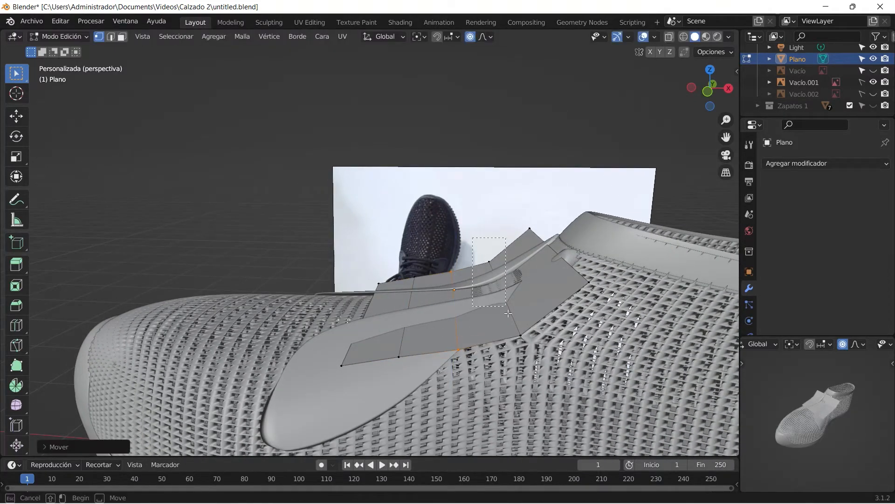
middle_click_drag(506, 307, 499, 311)
key("g")
key("x")
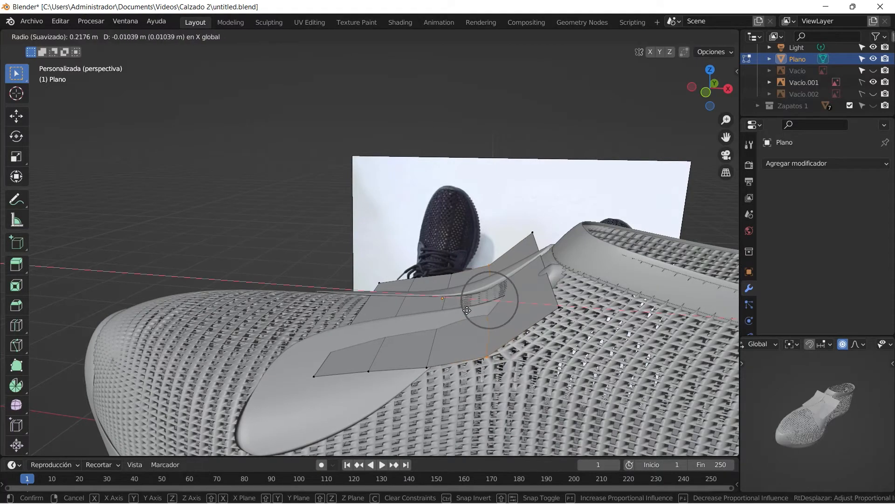
left_click(484, 304)
key("g")
key("z")
left_click(446, 297)
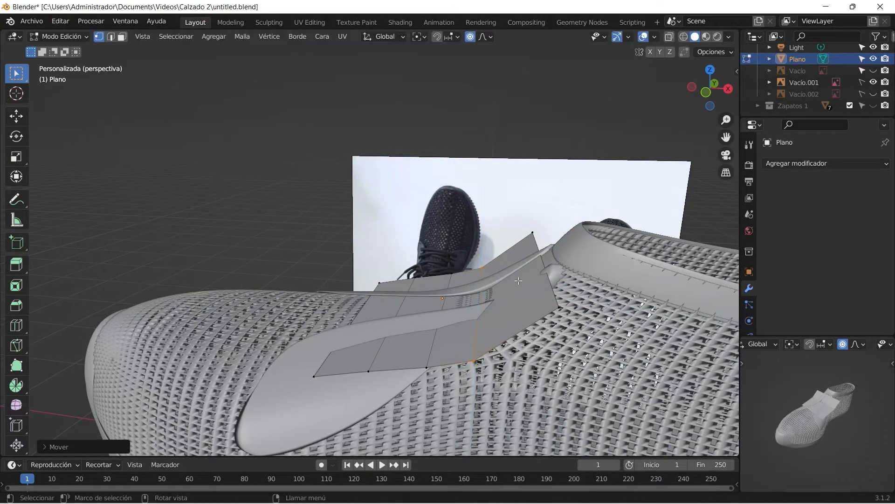
Step: Reposition the plane's ankle-end edge along X and Z to continue the instep curve
key("g")
key("x")
left_click(508, 228)
key("g")
key("z")
left_click(516, 243)
middle_click_drag(516, 243, 553, 298)
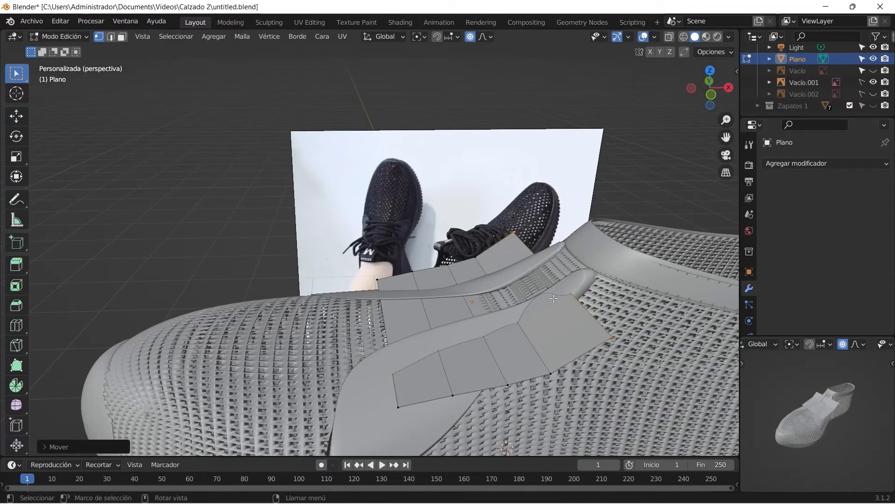
Step: Add a loop cut in the last segment near the ankle and lower it along Z to smooth the bend
left_click(583, 354)
key("g")
key("z")
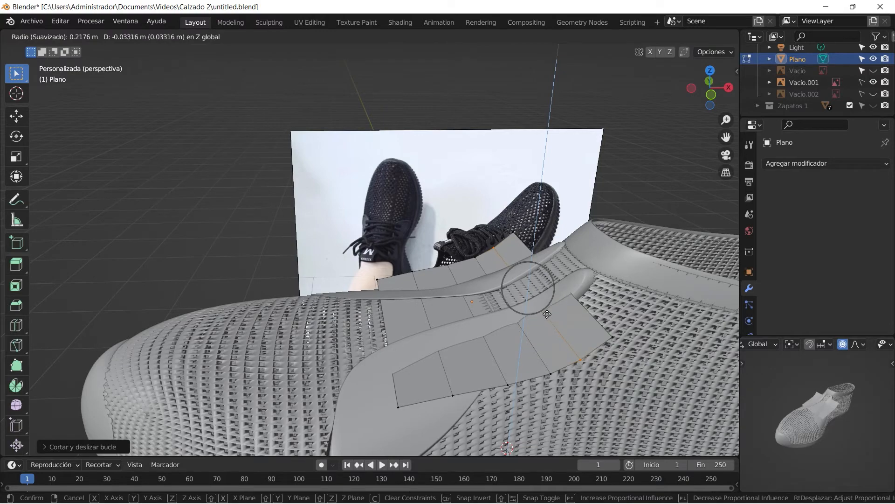
left_click(547, 314)
middle_click_drag(546, 314, 488, 267)
Step: Leave mesh editing and shift the whole plane along X over the instep
key("Tab")
key("g")
key("x")
left_click(486, 270)
middle_click_drag(531, 267, 513, 261)
Step: Return to mesh editing and lower the ankle-end edge of the plane along Z
key("Tab")
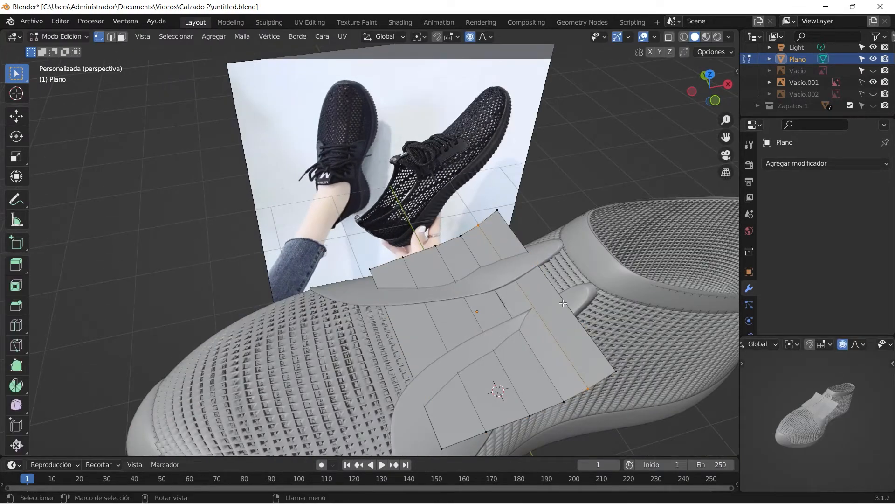
left_click(506, 220)
key("g")
key("z")
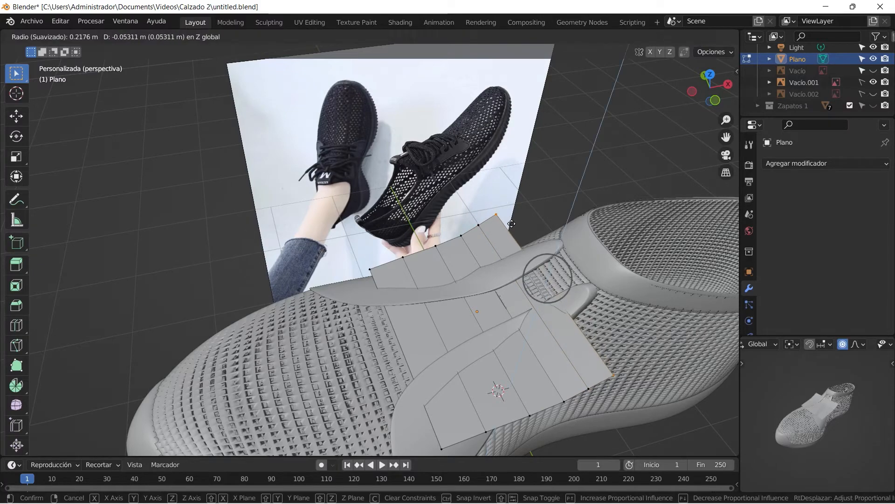
left_click(506, 220)
middle_click_drag(506, 219, 611, 292)
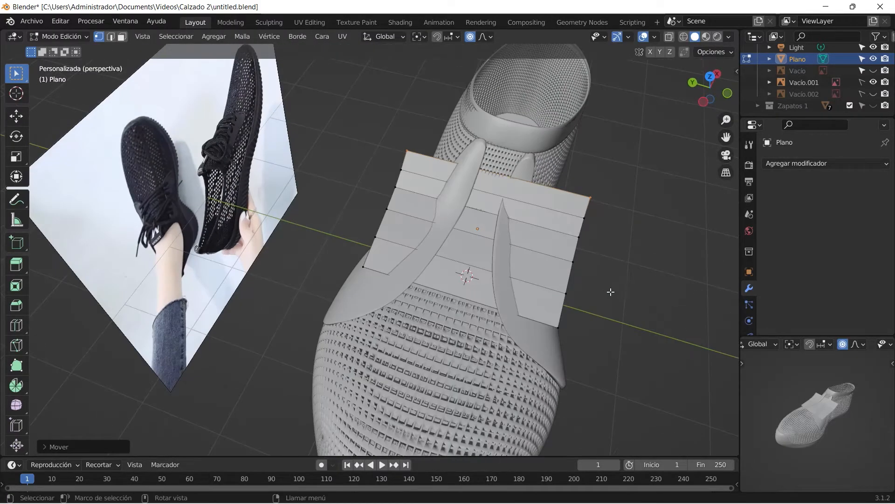
Step: In top view, select the plane's inner cross edges and delete them, leaving only the outline
key("KP_7")
scroll(671, 244, "down", 3)
scroll(672, 244, "up", 2)
middle_click_drag(413, 347, 392, 258, "shift")
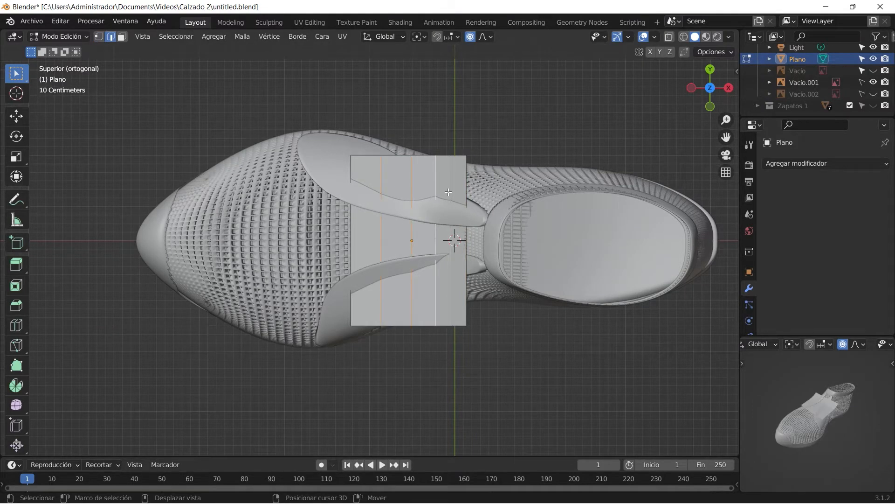
key("x")
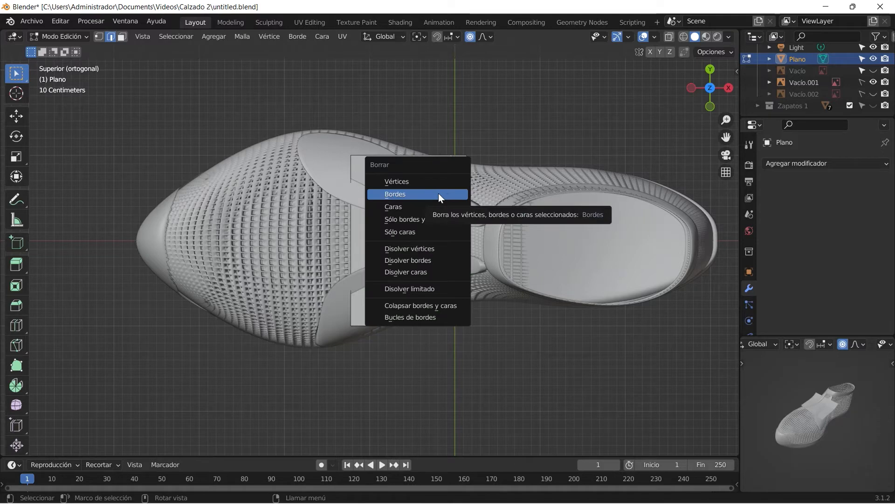
left_click(438, 193)
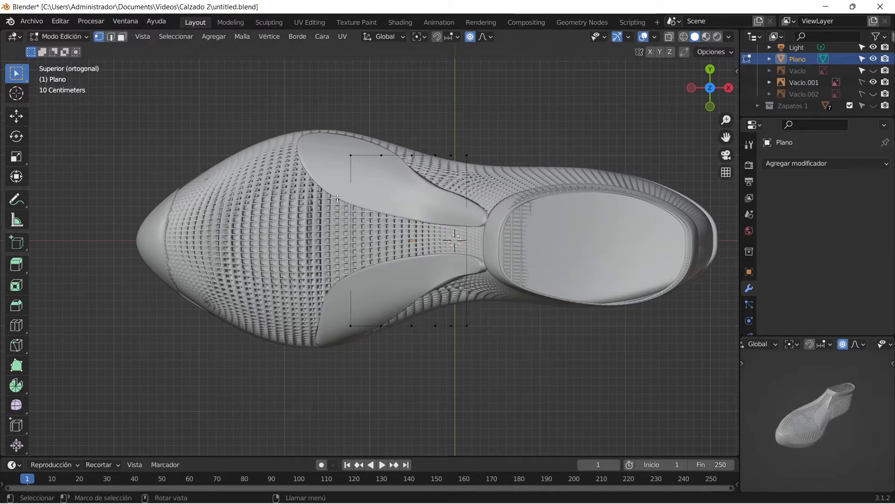
Step: Select every other vertex pair from the toe end and scale it negatively along Y so the side edges cross like laces
left_click_drag(434, 323, 425, 344)
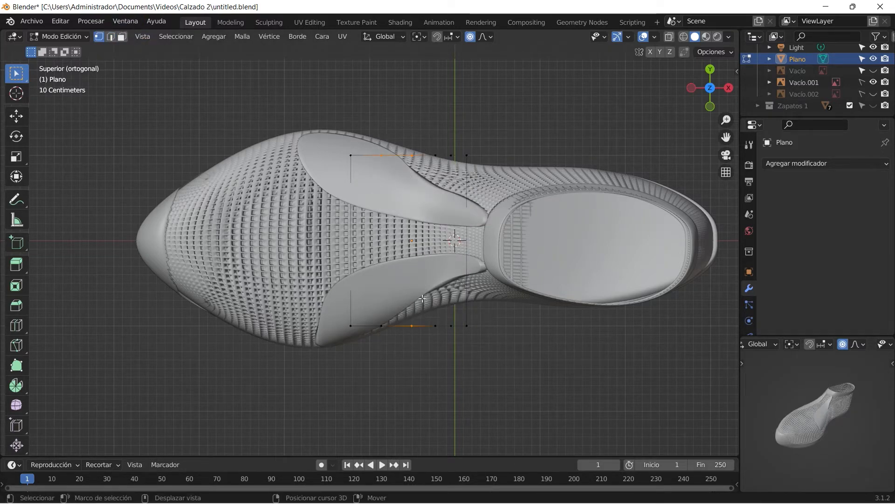
left_click_drag(372, 301, 391, 340)
left_click_drag(331, 120, 359, 340)
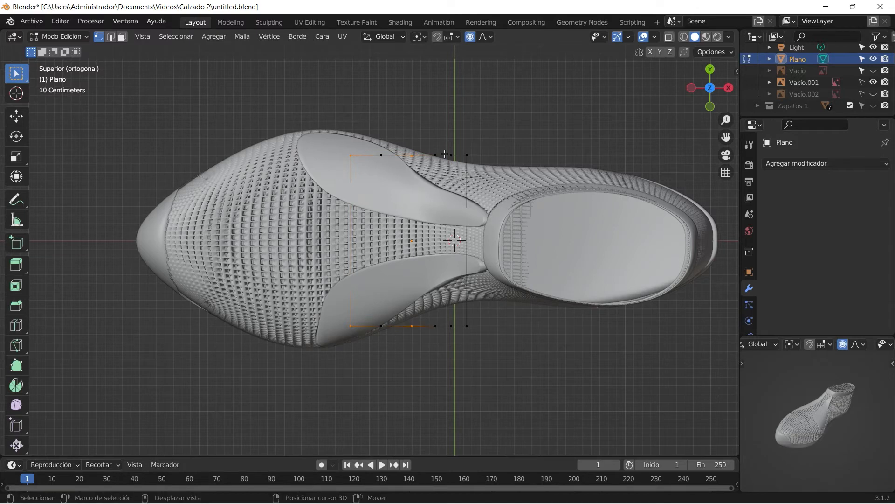
key("s")
key("y")
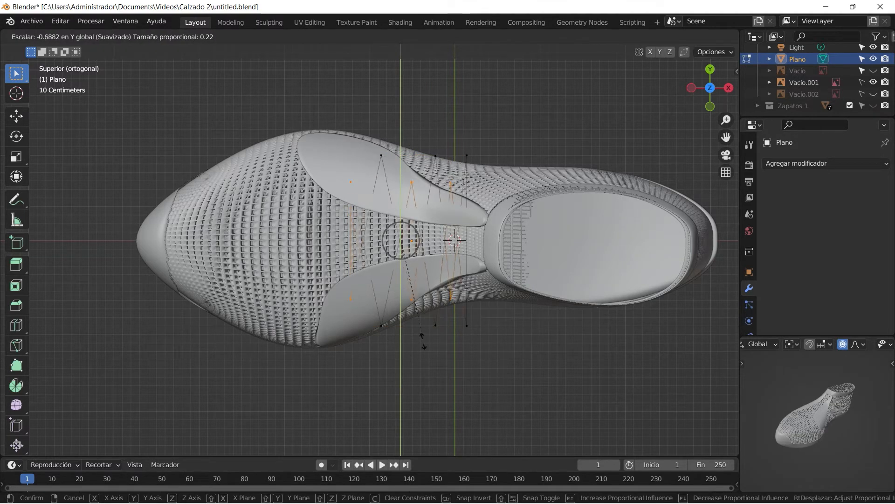
left_click(434, 359)
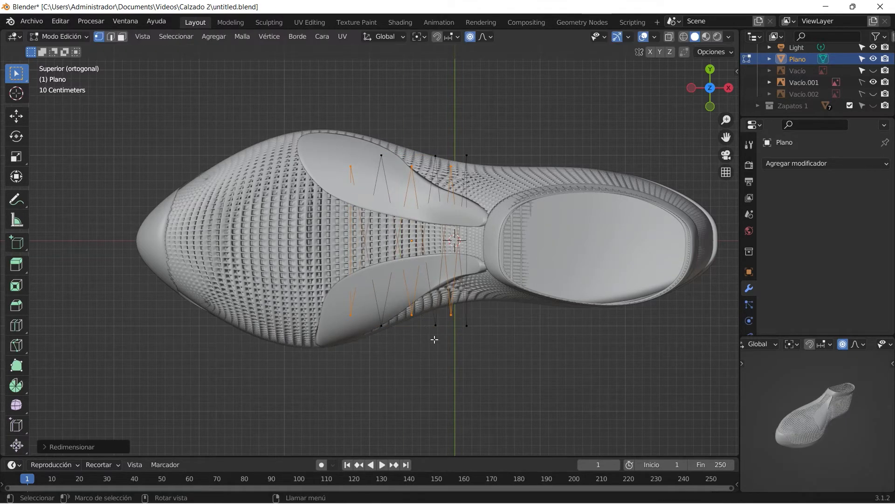
Step: Widen the toe-end vertex pair and, with proportional editing off, narrow the second pair to sit on the side strips
scroll(459, 235, "up", 1)
left_click_drag(356, 353, 356, 345)
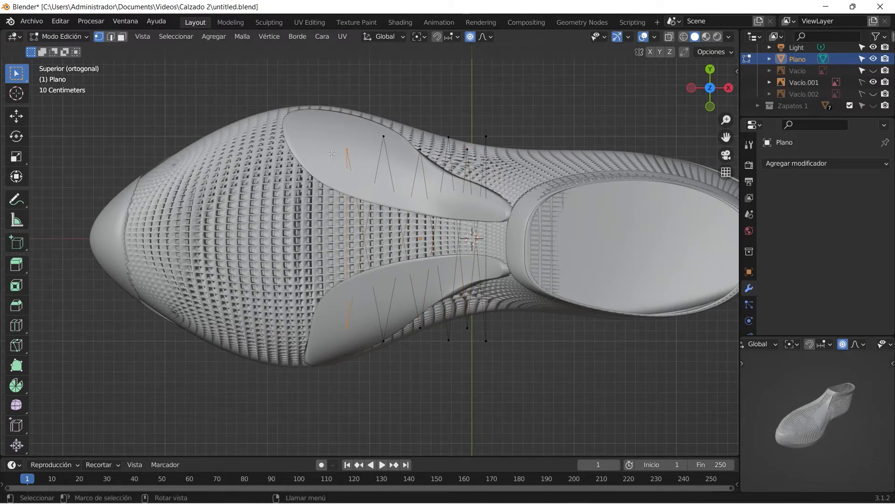
key("s")
left_click(323, 140)
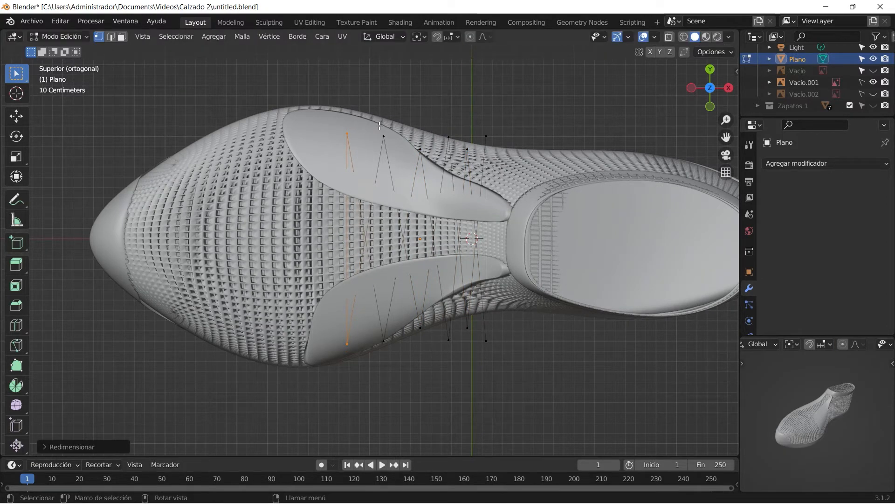
left_click_drag(390, 281, 387, 261)
key("s")
left_click(381, 140)
Step: Scale the third and fourth vertex pairs inward so they lie closer to the side strips
left_click_drag(414, 120, 430, 357)
key("s")
left_click(413, 164)
left_click_drag(442, 105, 441, 285)
key("s")
left_click(430, 172)
Step: Move the fourth pair's outer vertex inward along Y onto the lower side strip
key("s")
key("y")
right_click(466, 310)
key("g")
key("y")
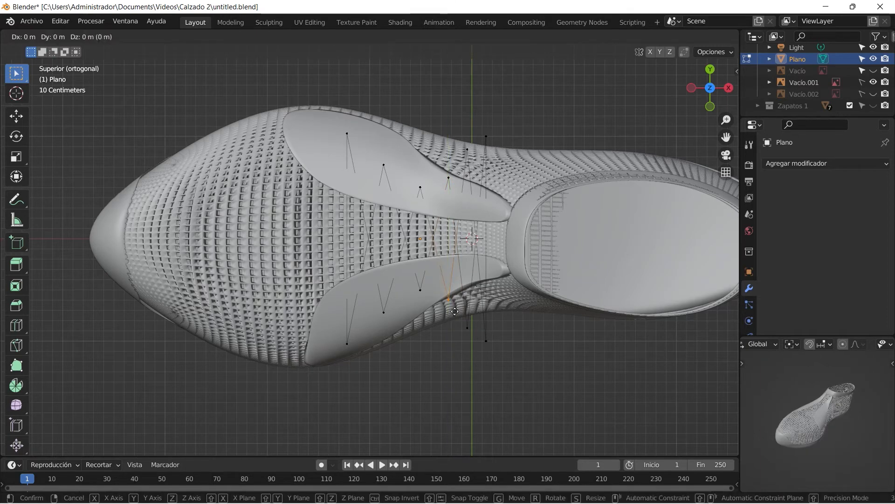
left_click(453, 268)
Step: Narrow the fifth vertex pair along Y and move its lower vertex inward onto the side strip
left_click_drag(476, 251, 489, 345)
key("s")
key("y")
left_click(468, 161)
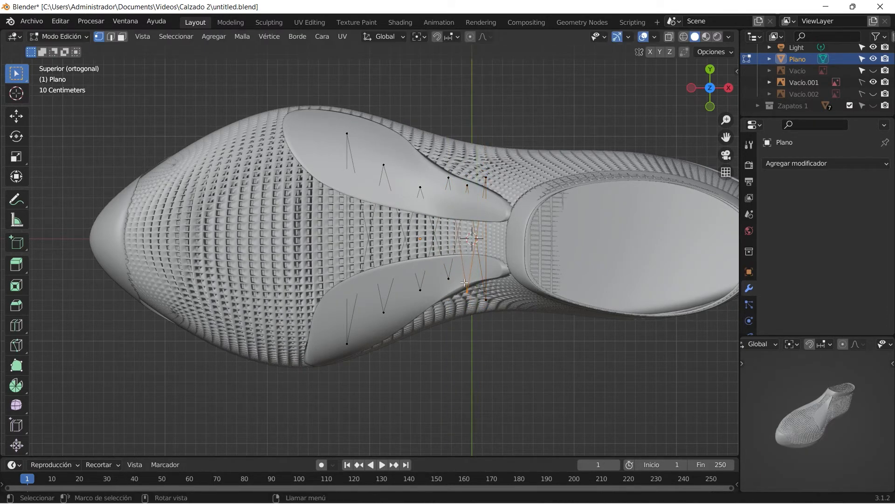
key("g")
key("y")
left_click(462, 261)
Step: Narrow the ankle-end vertex pair along Y and move its vertices individually onto the side strips
left_click_drag(497, 217, 478, 140)
key("s")
key("y")
left_click(482, 159)
left_click_drag(500, 318, 475, 275)
key("g")
key("y")
left_click(479, 242)
key("g")
key("y")
left_click(466, 187)
Step: Move the lower and upper vertices of the second pair inward along Y on the side strips
left_click(445, 186)
key("g")
key("y")
left_click(376, 276)
left_click_drag(402, 193, 370, 133)
key("g")
key("y")
left_click(371, 139)
Step: Cut the ankle-end edge and the crossing lace edges near their middles to add vertices between the side strips
left_click_drag(369, 364, 334, 324)
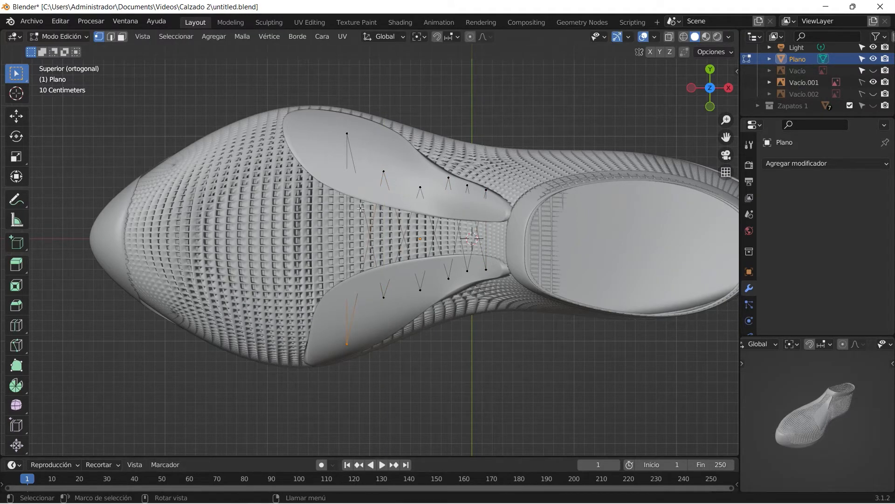
scroll(345, 303, "up", 2)
scroll(532, 224, "up", 1)
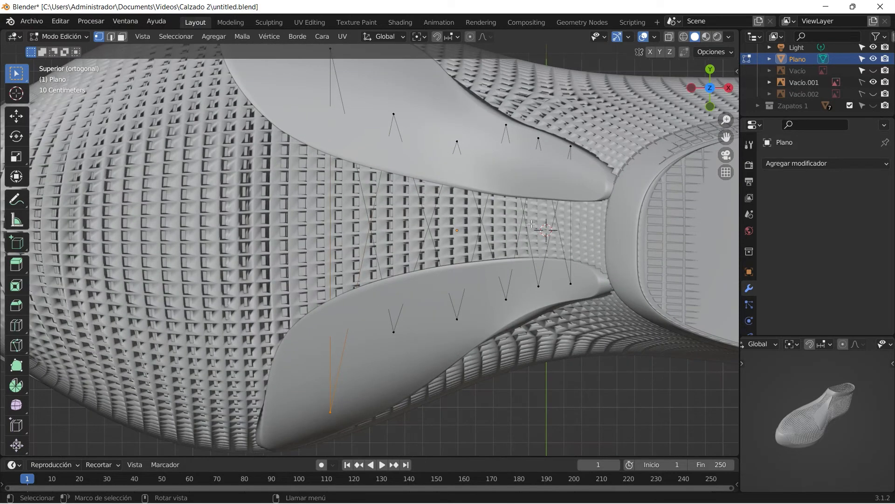
key("ctrl+r")
left_click(570, 212)
key("ctrl+r")
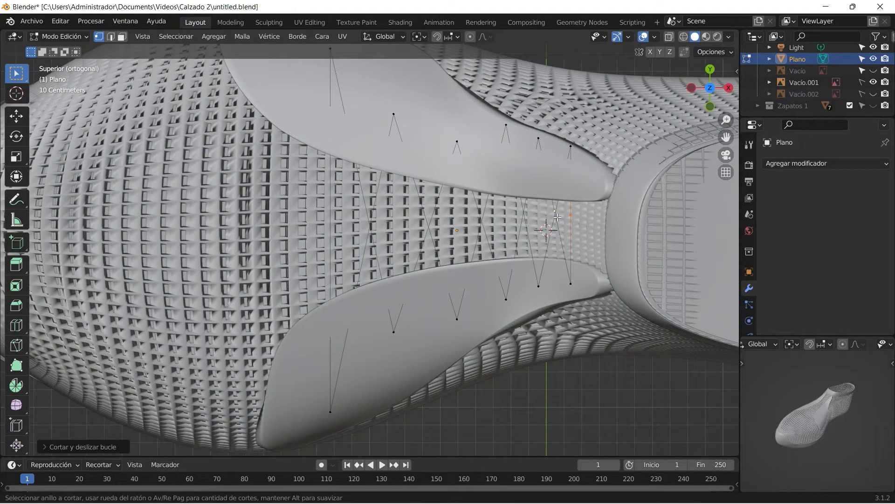
key("Escape")
scroll(592, 211, "up", 1)
key("ctrl+r")
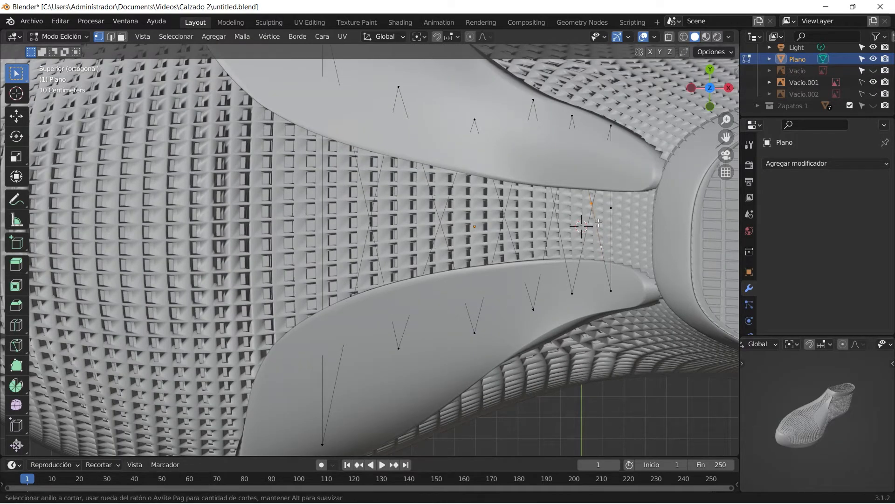
left_click(593, 185)
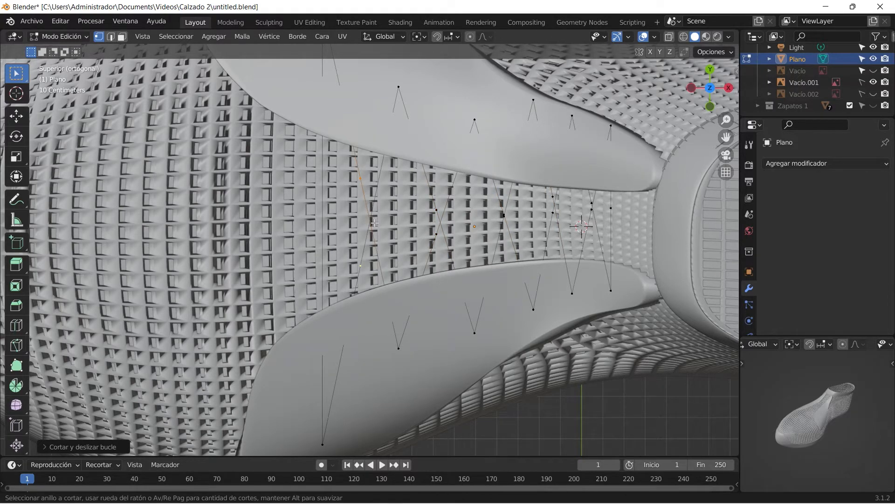
Step: Raise the newly cut vertex near the toe end along Z above the mesh
middle_click_drag(319, 215, 371, 343)
key("g")
key("z")
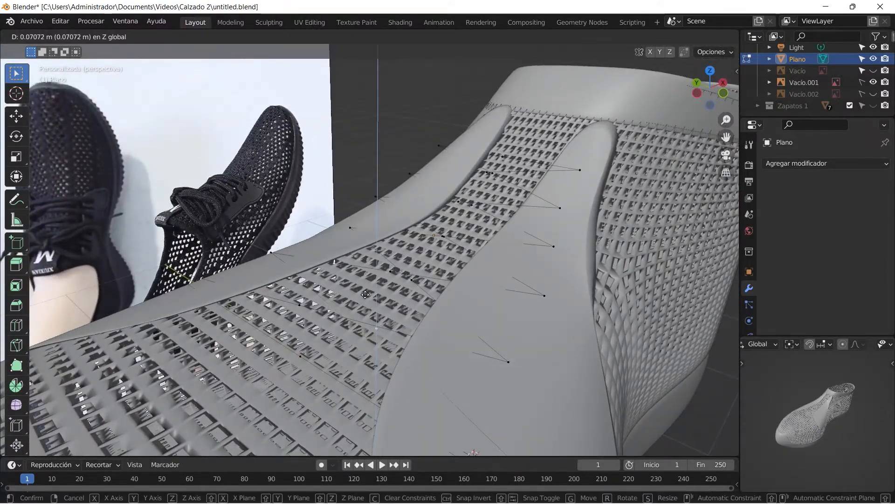
left_click(356, 268)
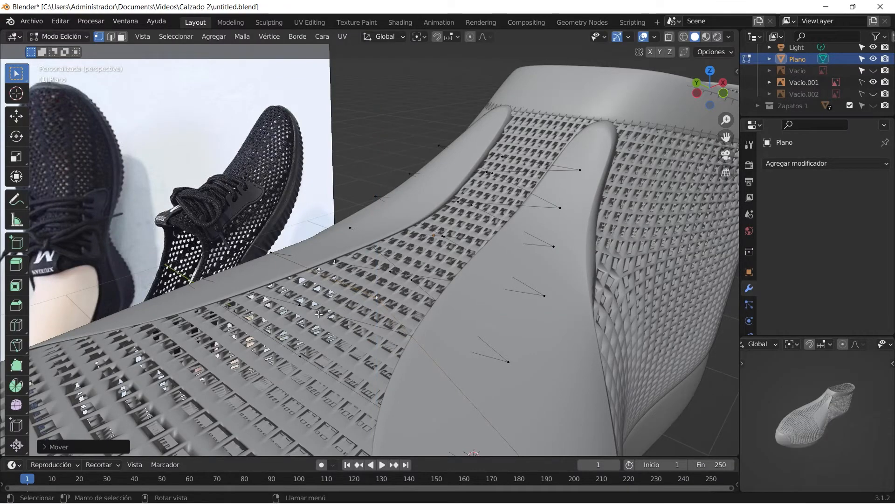
Step: Raise the middle vertices of the two crossing lace edges nearest the toe along Z above the mesh
left_click(299, 299)
key("g")
key("z")
left_click(299, 269)
middle_click_drag(299, 269, 279, 344)
key("Tab")
key("Tab")
key("g")
key("z")
left_click(456, 297)
key("g")
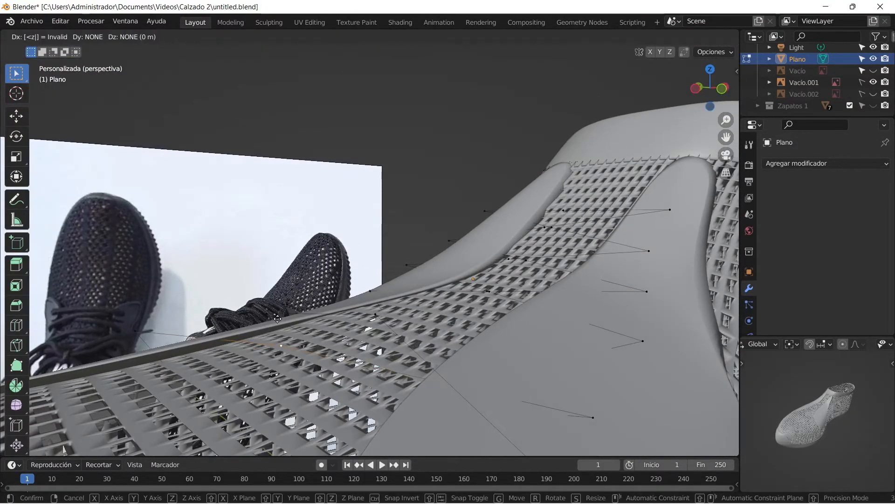
right_click(280, 293)
key("g")
key("z")
left_click(274, 276)
Step: Move the middle vertices of the next pair of crossing lace edges along Z above the mesh
middle_click_drag(274, 276, 497, 321)
key("g")
key("z")
left_click(510, 311)
key("g")
key("z")
left_click(543, 276)
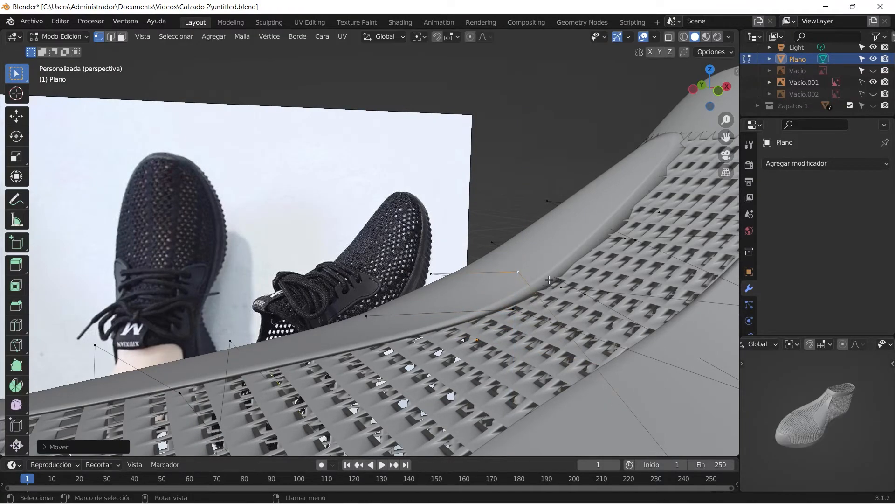
key("g")
key("z")
left_click(579, 285)
Step: Cut the ankle-end lace edge again and raise its two middle vertices along Z
middle_click_drag(578, 285, 394, 302)
key("g")
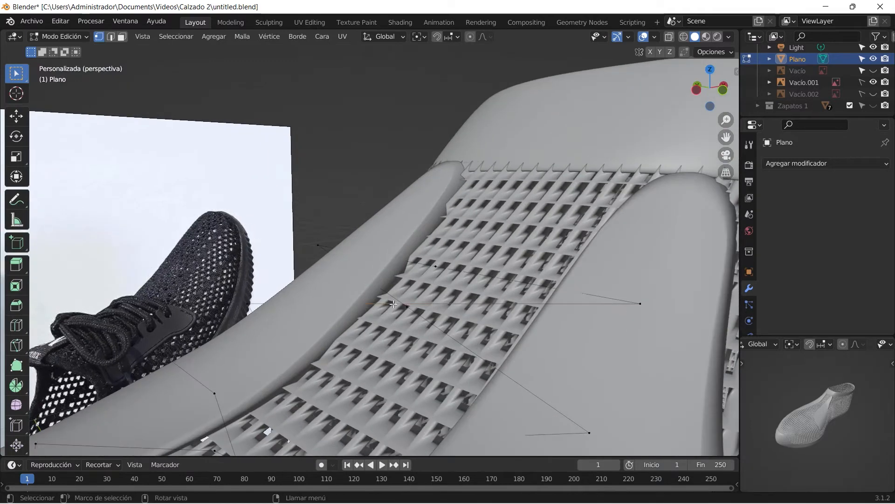
key("z")
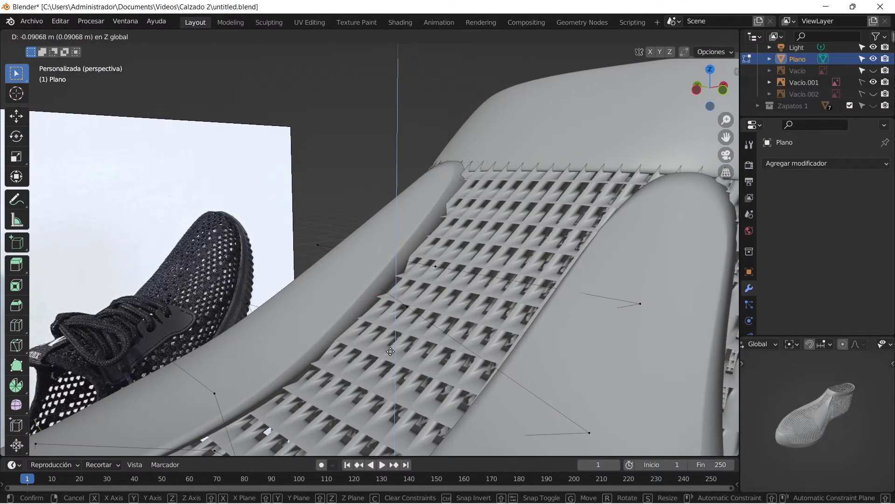
left_click(449, 273)
key("ctrl+r")
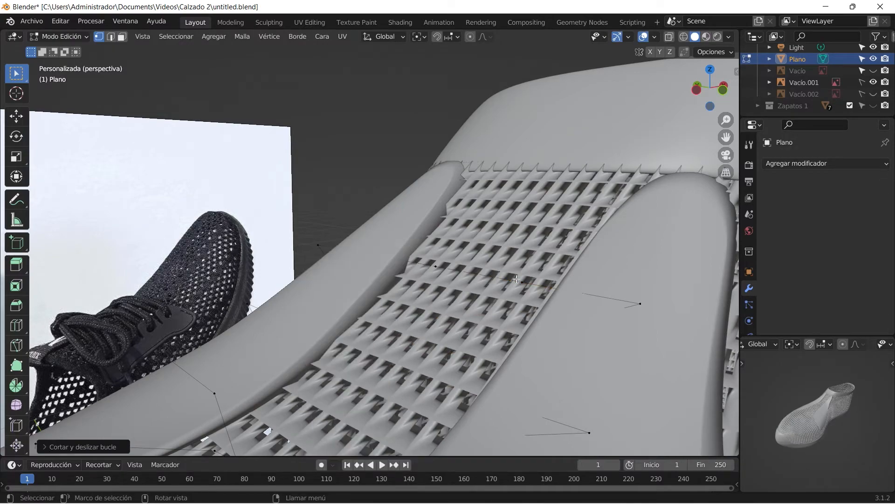
left_click(437, 266, "shift")
key("g")
key("z")
left_click(417, 183)
Step: Move the middle vertices of the crossing laces and the ankle-end lace together along Z
middle_click_drag(416, 184, 284, 364)
middle_click_drag(184, 367, 299, 327)
key("g")
key("z")
left_click(327, 317)
Step: Add a Subdivision Surface modifier to the lace object and set its viewport level to 3
left_click(802, 163)
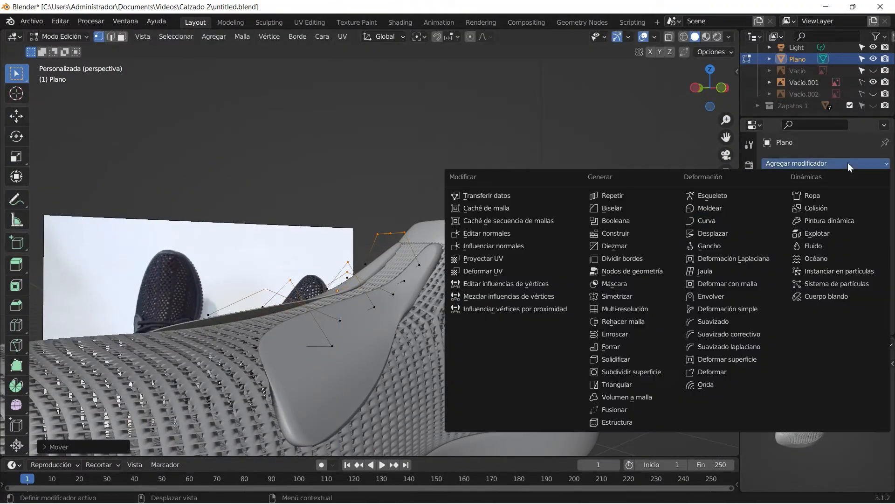
left_click(634, 371)
middle_click_drag(354, 280, 387, 299)
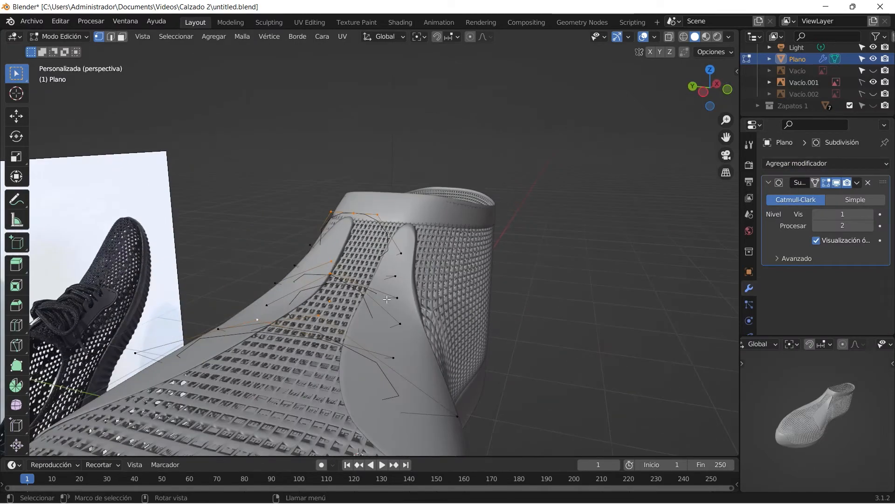
key("Tab")
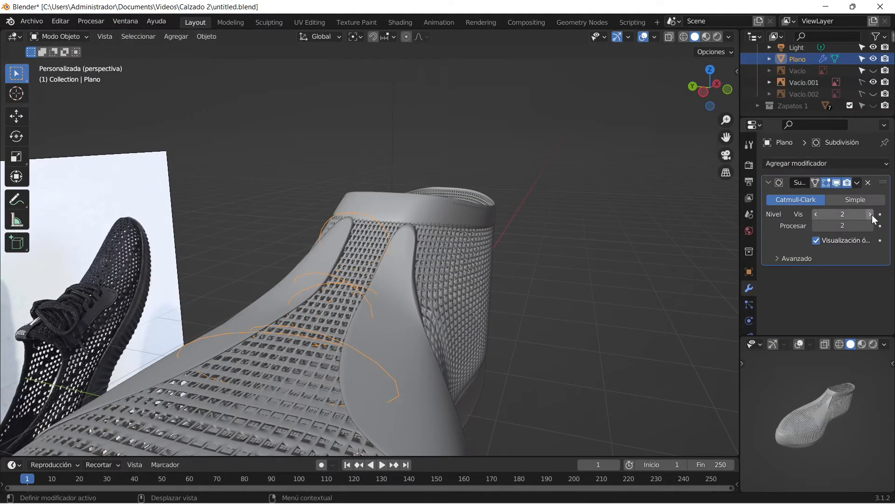
left_click(871, 214)
Step: Show the subdivision on the edit cage and widen the second vertex pair from the toe end along Y
middle_click_drag(431, 317, 358, 395)
key("Tab")
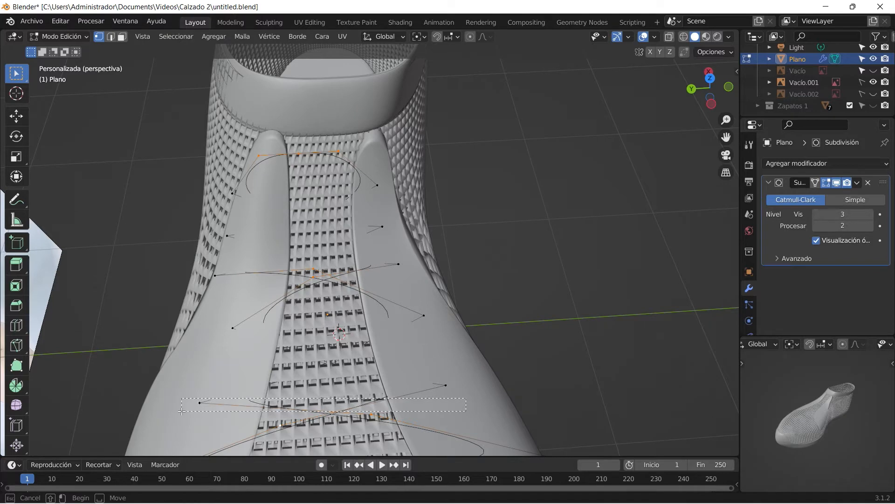
key("KP_7")
scroll(371, 250, "down", 2)
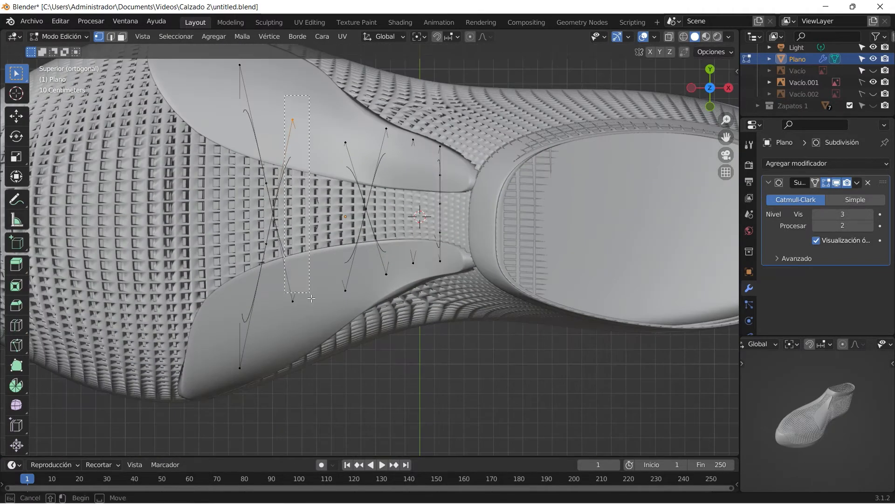
key("Tab")
key("Tab")
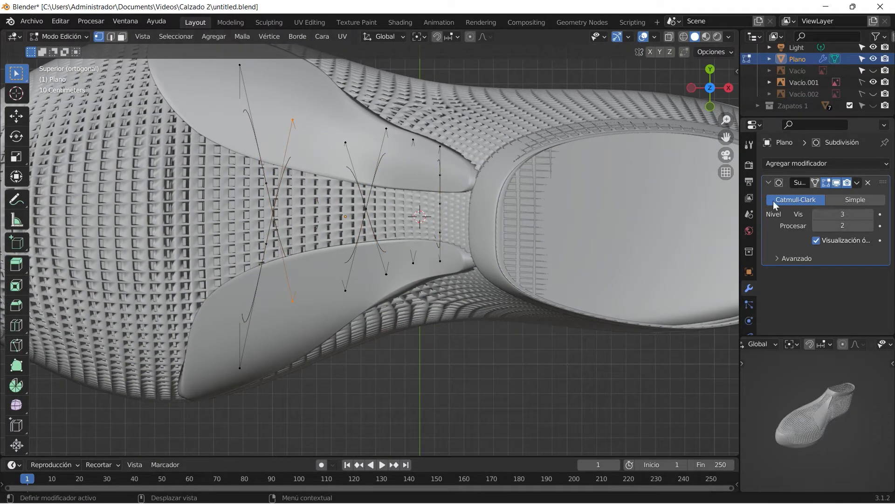
key("s")
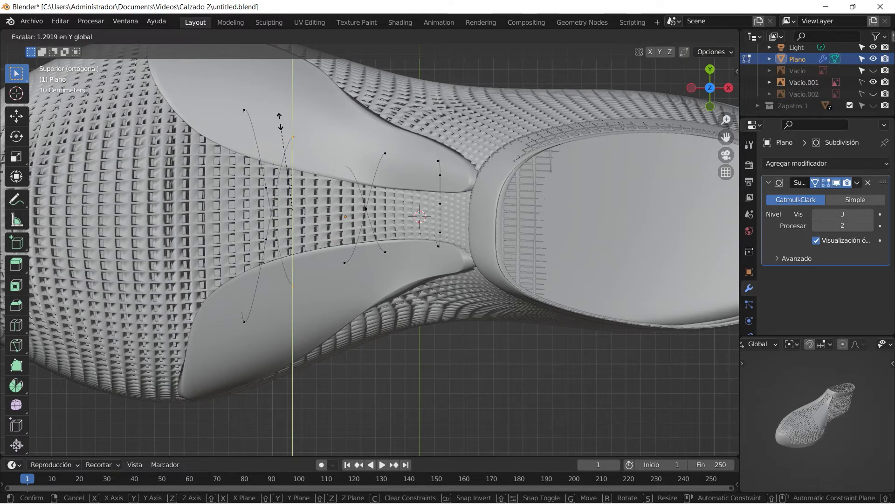
left_click(278, 119)
Step: Widen the third and fourth lace vertex pairs from the toe end along Y over the side strips
left_click_drag(360, 307, 360, 307)
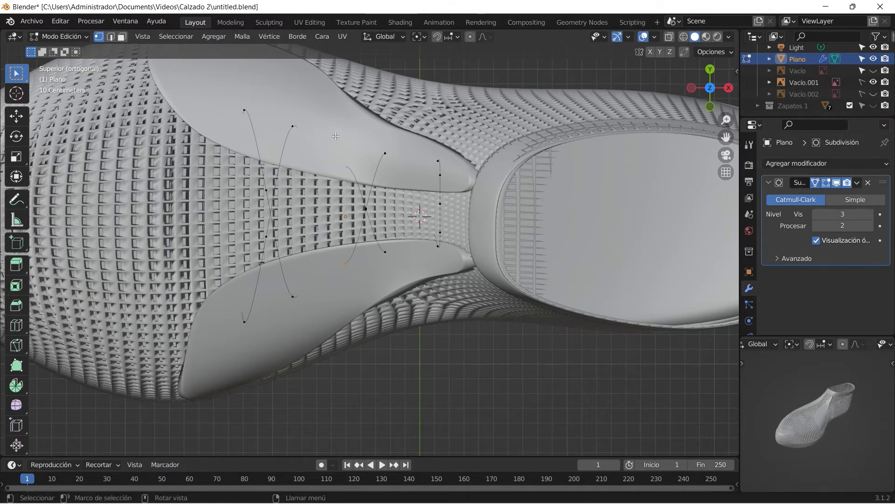
key("s")
key("y")
left_click(318, 95)
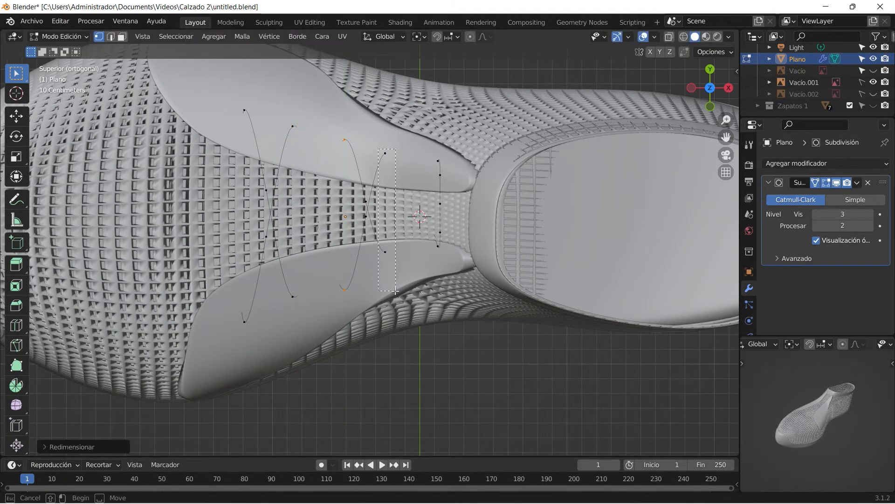
left_click_drag(395, 291, 396, 292)
key("s")
key("y")
left_click(375, 143)
Step: Shift the fourth lace vertex pair along X and check the crossing laces in Object Mode
middle_click_drag(390, 201, 387, 190)
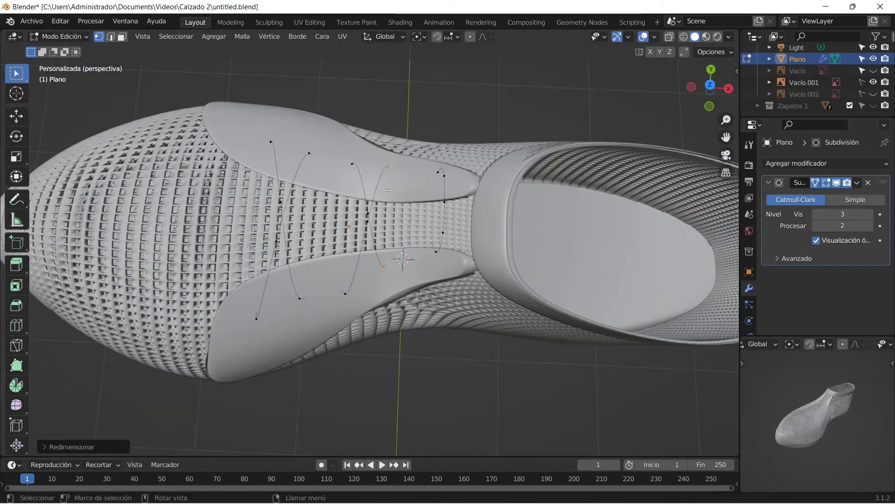
key("g")
key("x")
left_click(400, 193)
middle_click_drag(402, 234, 511, 180)
key("Tab")
middle_click_drag(380, 254, 440, 210)
key("Tab")
Step: Move the middle vertices of the ankle-end lace along Y and then along Z
left_click_drag(456, 262, 417, 204)
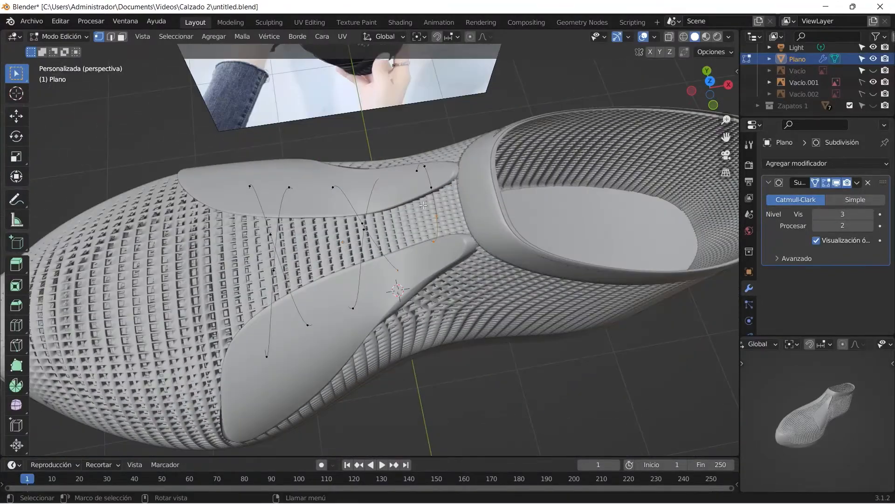
key("g")
key("y")
left_click(422, 201)
middle_click_drag(412, 182, 200, 220)
key("g")
key("z")
left_click(274, 237)
Step: Set the lace object's viewport subdivision level to 5 and convert the object to a curve
key("Tab")
scroll(397, 246, "down", 4)
middle_click_drag(350, 247, 388, 267)
scroll(388, 266, "up", 2)
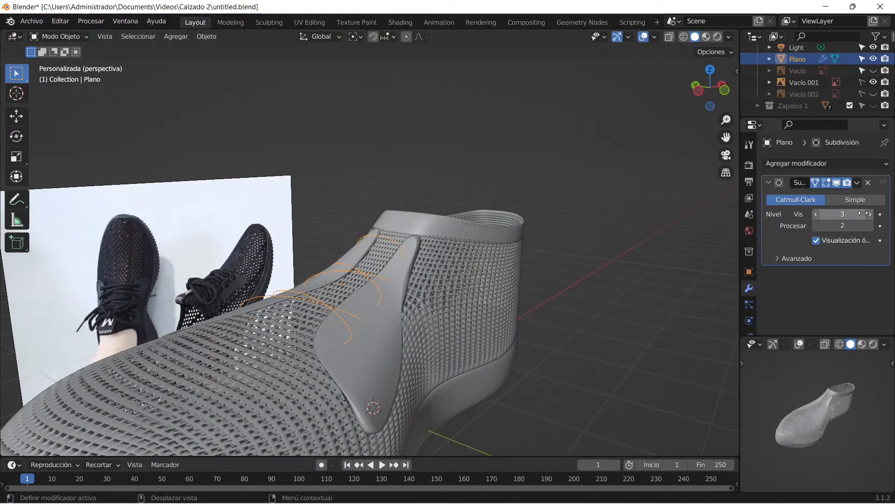
right_click(367, 276)
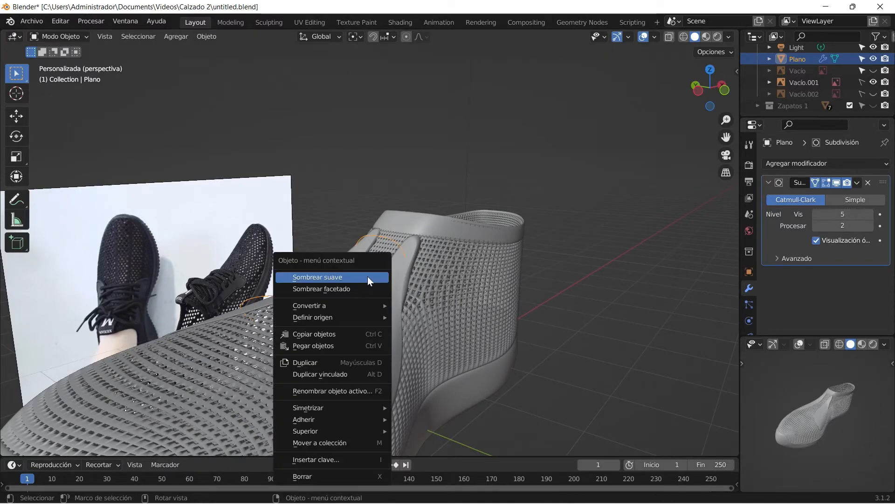
left_click(207, 36)
mouse_move(292, 354)
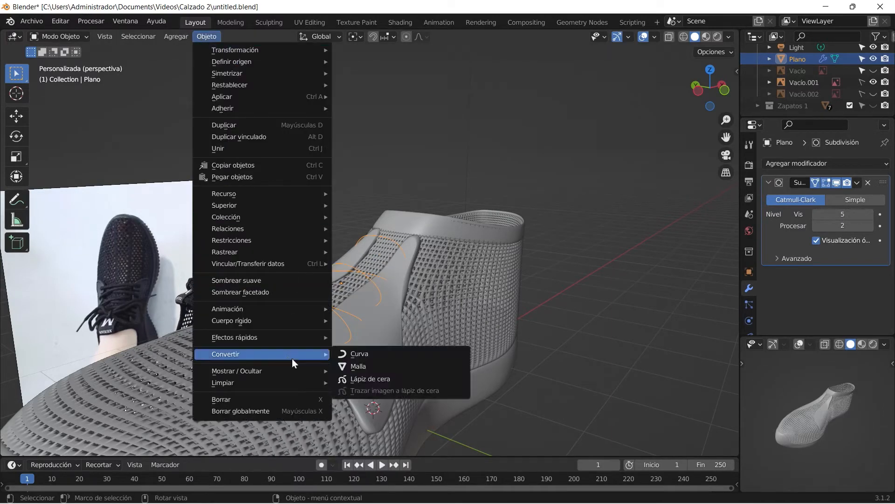
left_click(371, 356)
Step: Give the lace curve a geometry offset of 0.02 m and a round bevel depth of 0.02 m
scroll(750, 289, "down", 3)
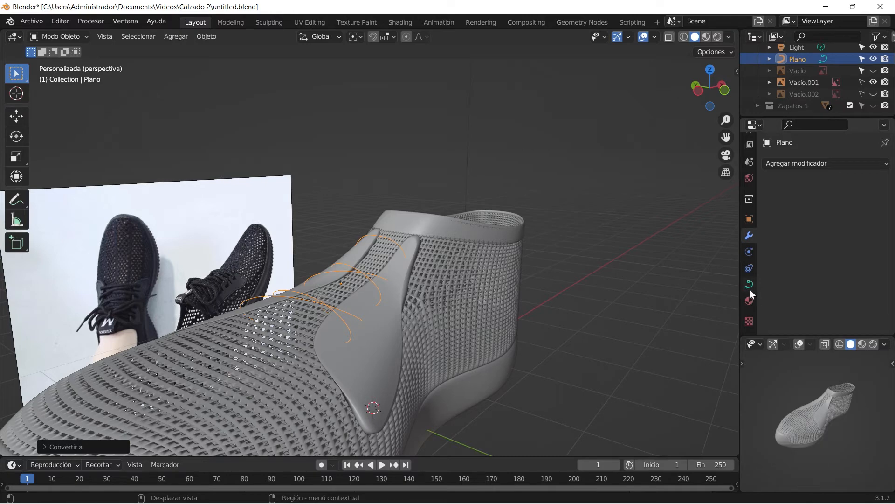
left_click(750, 285)
scroll(855, 298, "down", 5)
scroll(837, 260, "down", 4)
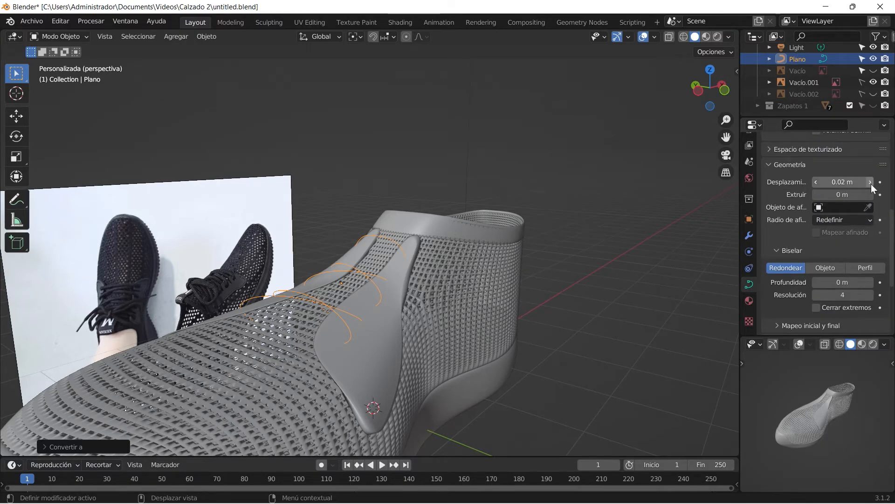
left_click(387, 192)
left_click(395, 243)
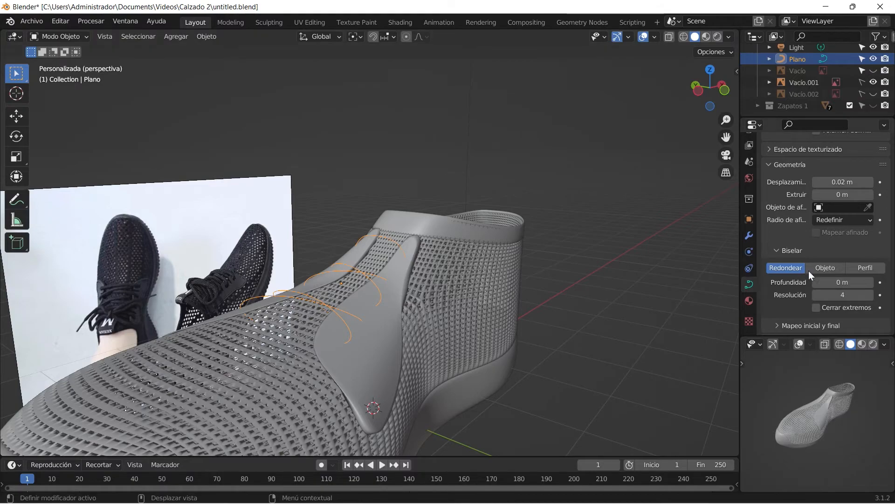
left_click(869, 281)
left_click(870, 282)
Step: Increase the lace curve's bevel depth by one increment and lower its geometry offset by two increments
scroll(387, 343, "up", 3)
middle_click_drag(373, 351, 261, 273)
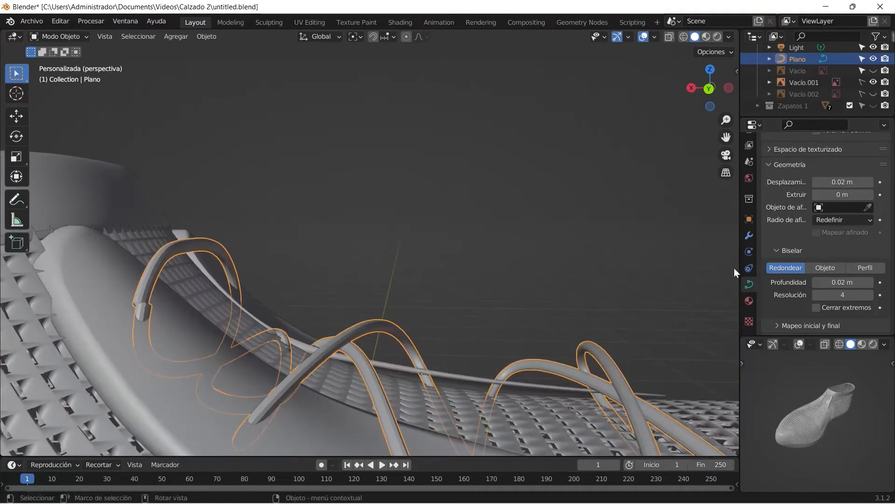
left_click(868, 284)
left_click(818, 182)
left_click(818, 183)
mouse_move(554, 218)
middle_mouse_down()
mouse_move(505, 223)
mouse_move(550, 204)
middle_mouse_up()
Step: Add a Subdivision Surface modifier to the lace curve with a viewport level of 2
left_click(749, 235)
left_click(789, 163)
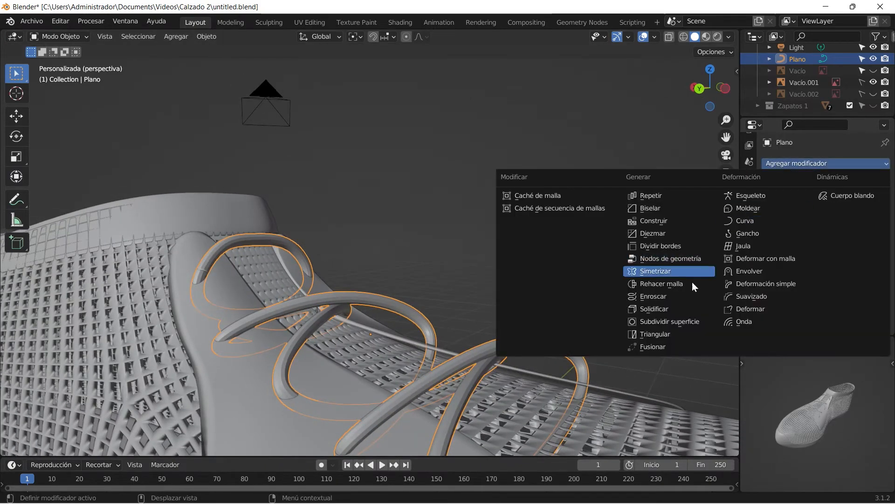
left_click(670, 321)
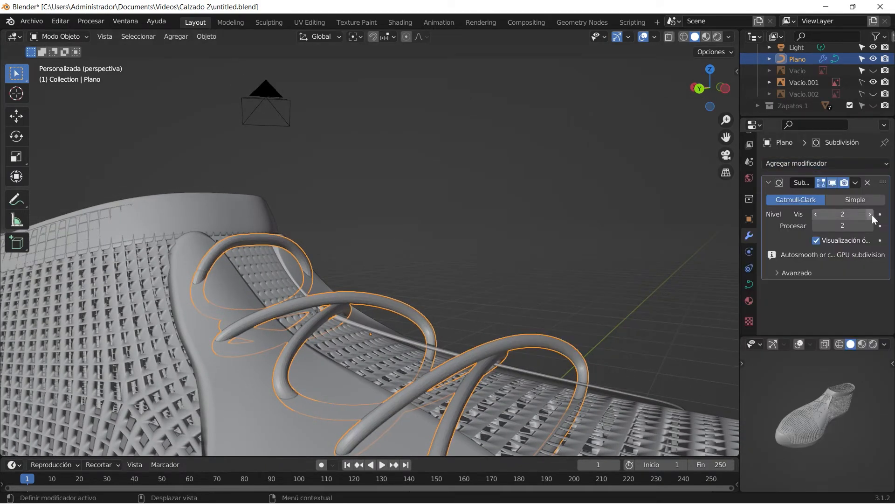
left_click(870, 215)
left_click(506, 206)
Step: Duplicate the whole shoe with its laces in top view and place the copy beside it along negative Y
middle_click_drag(506, 206, 373, 259)
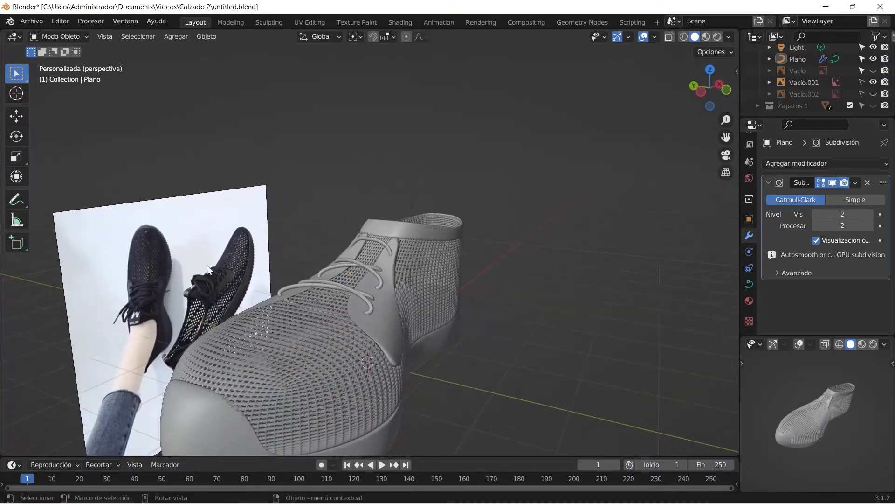
scroll(401, 325, "up", 3)
middle_click_drag(401, 325, 380, 334)
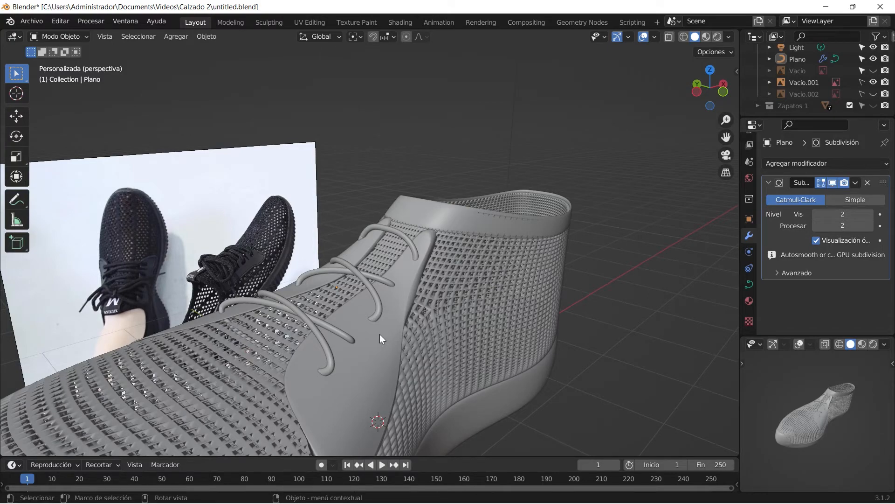
scroll(379, 333, "down", 5)
middle_click_drag(380, 334, 427, 376)
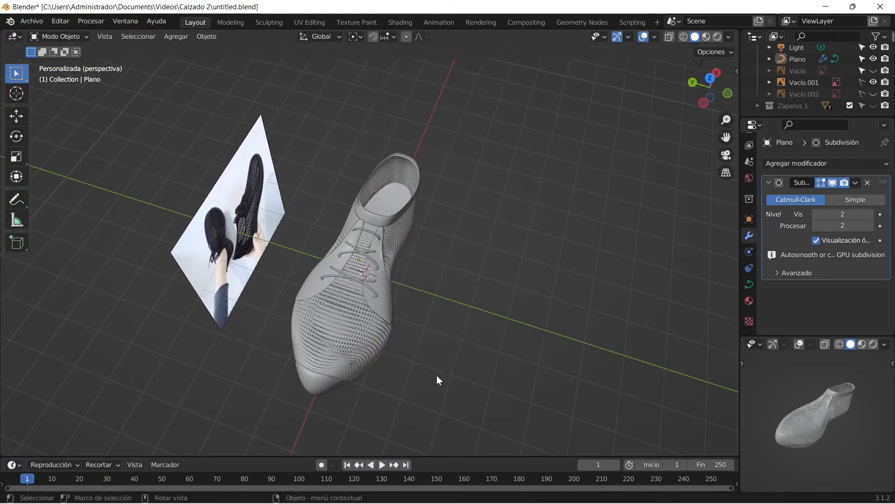
key("KP_7")
left_click_drag(438, 365, 178, 169)
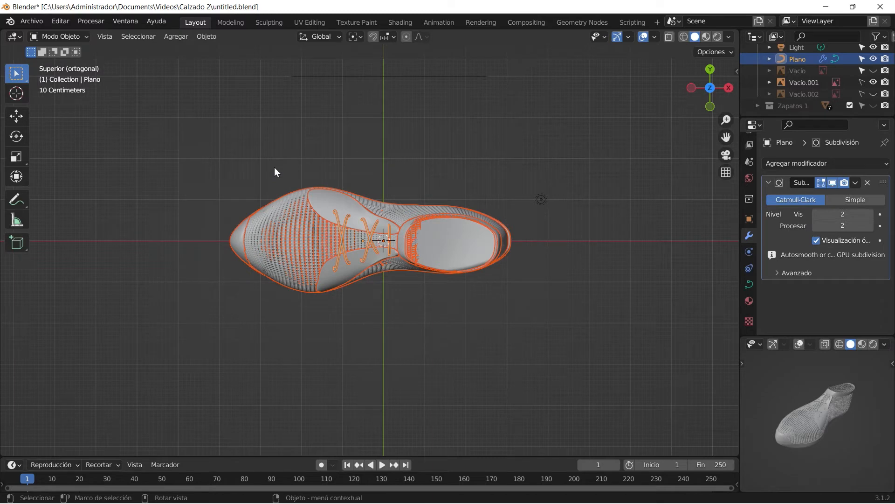
key("shift+d")
key("y")
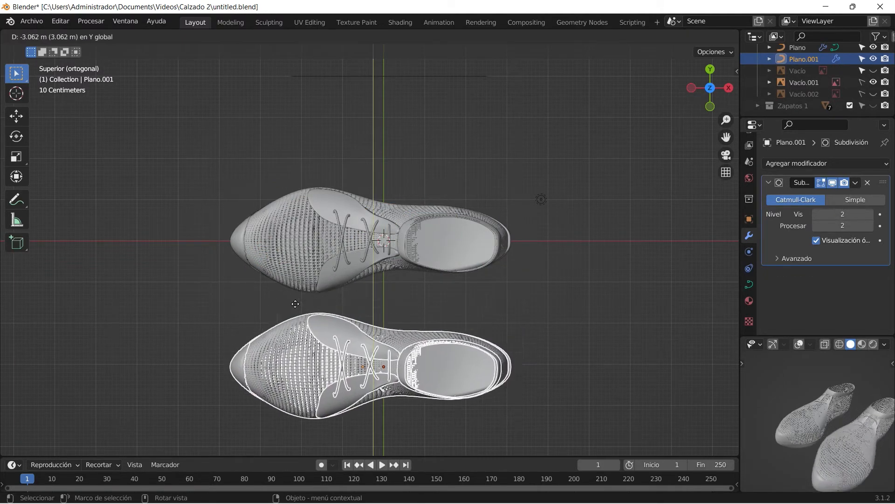
left_click(294, 321)
Step: Mirror the copied shoe by scaling it by -1 along Y
scroll(309, 322, "down", 3)
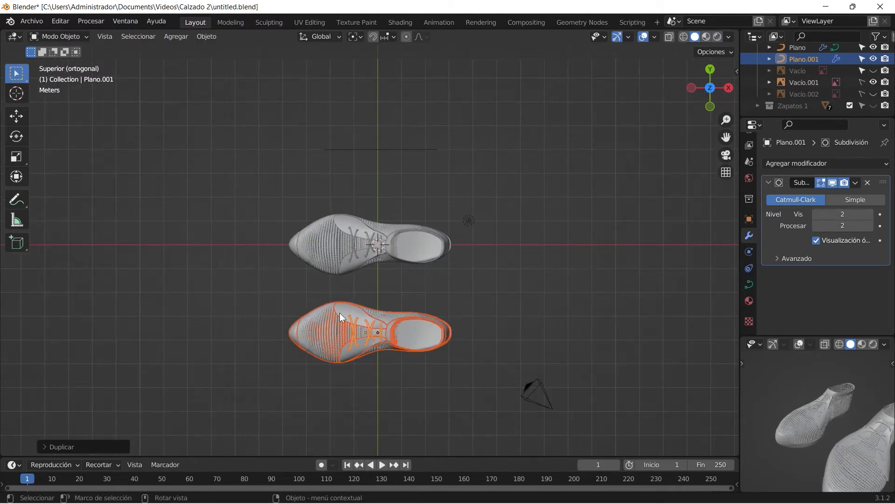
type("sy-")
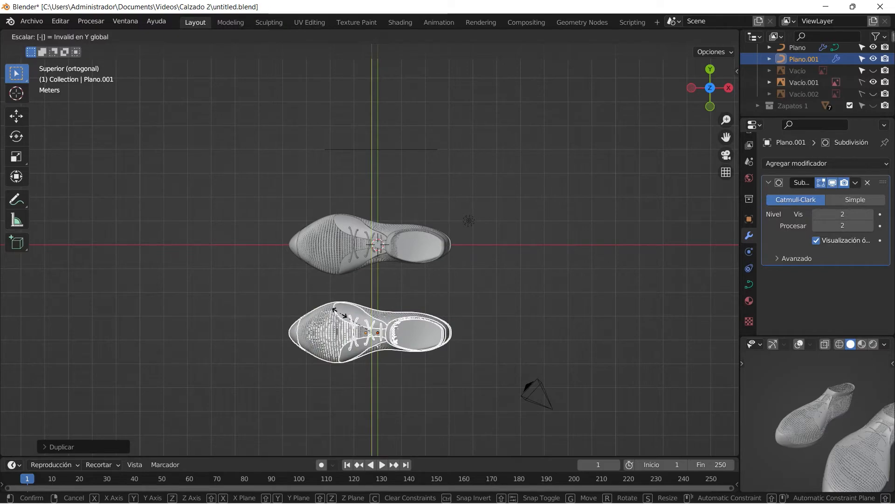
type("1")
key("Return")
left_click(344, 366)
Step: Enable the Screencast Keys display and frame both shoes in the main and preview viewports
scroll(369, 371, "up", 2)
middle_click_drag(371, 371, 470, 267)
key("n")
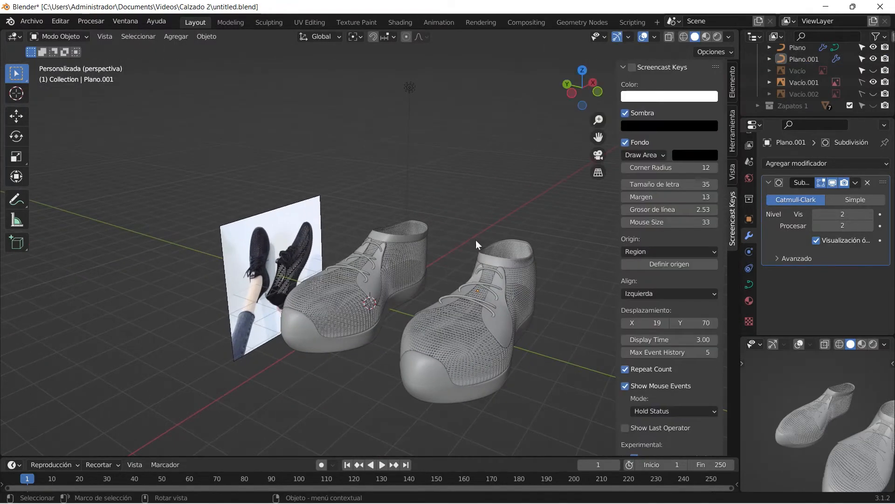
key("n")
middle_click_drag(493, 293, 546, 265)
middle_click_drag(834, 412, 823, 400, "ctrl")
middle_click_drag(540, 385, 452, 261, "shift")
mouse_move(453, 261)
middle_mouse_down()
mouse_move(434, 269)
mouse_move(459, 265)
middle_mouse_up()
Step: Hide the Vacío.001 reference image and save the file
left_click(873, 82)
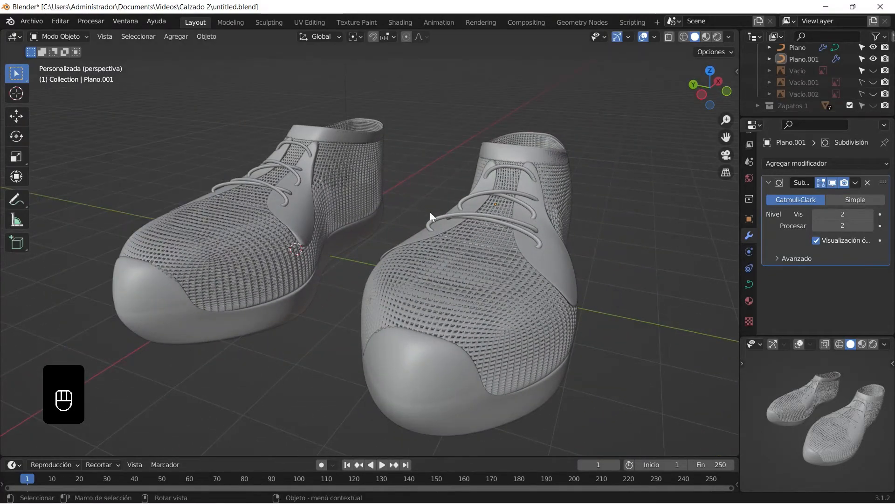
scroll(430, 211, "down", 2)
key("ctrl+s")
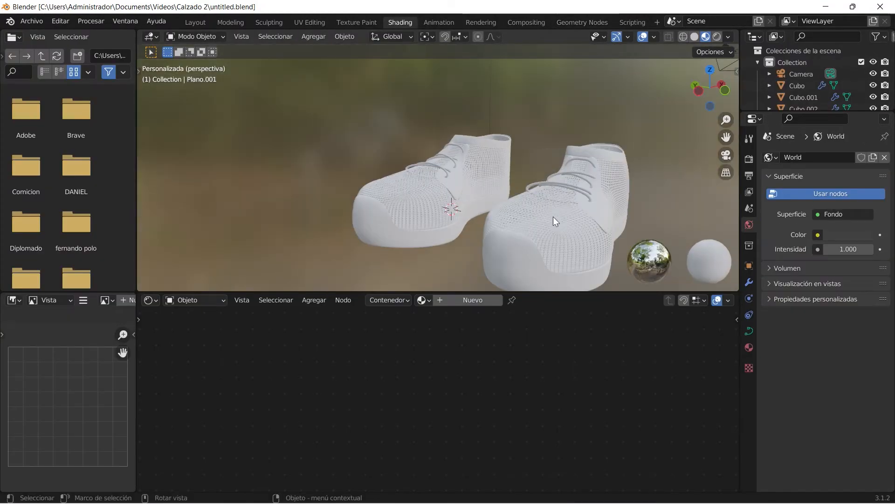
Step: Assign a new material with a magenta base colour to the knitted upper of the farther shoe
middle_click_drag(450, 369, 495, 426)
scroll(492, 419, "up", 4)
left_click(473, 384)
mouse_move(505, 254)
left_mouse_down()
mouse_move(509, 242)
mouse_move(541, 276)
mouse_move(542, 290)
mouse_move(541, 246)
mouse_move(516, 282)
left_mouse_up()
left_click(350, 247)
scroll(313, 185, "up", 4)
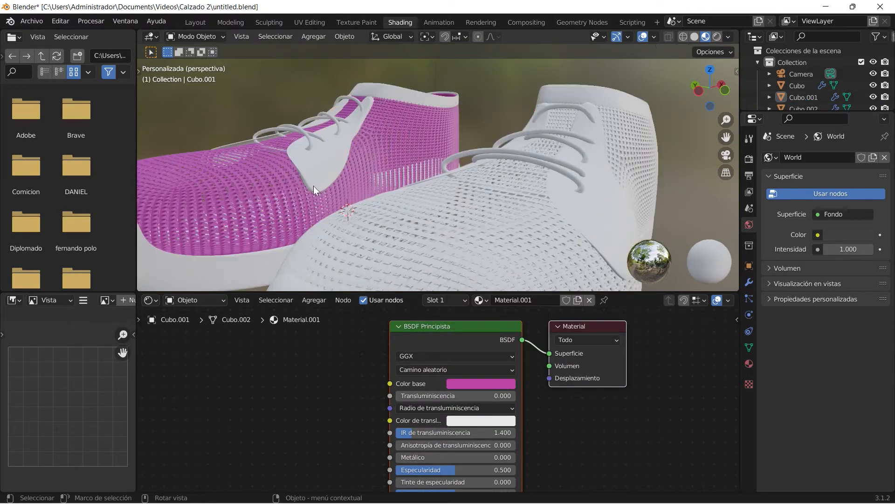
Step: Delete the uncoloured shoe, leaving only the one with the magenta upper
middle_click_drag(314, 186, 336, 188)
left_click(470, 253)
scroll(486, 145, "down", 5)
key("Delete")
scroll(467, 105, "up", 3)
Step: Give the side lace panel a new near-black material and raise its metallic and specularity values
middle_click_drag(439, 149, 420, 163)
left_click(396, 173)
left_click(470, 299)
left_click(466, 383)
left_click_drag(541, 234, 541, 298)
middle_click_drag(401, 186, 368, 197)
middle_click_drag(428, 445, 483, 409)
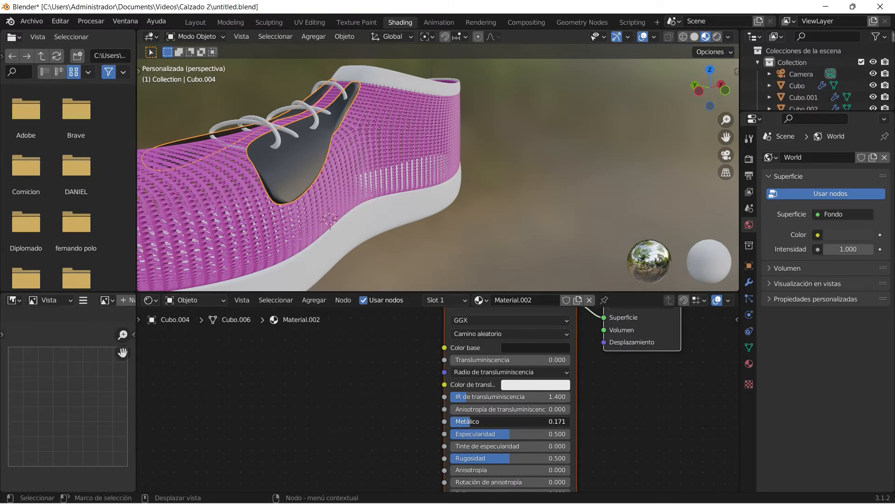
left_click_drag(510, 433, 532, 434)
scroll(470, 226, "up", 2)
scroll(469, 226, "down", 4)
Step: Give the sole a new cream material with specularity 0.711 and roughness 0.129
left_click(429, 195)
left_click(442, 301)
left_click(520, 349)
left_click_drag(549, 231, 546, 231)
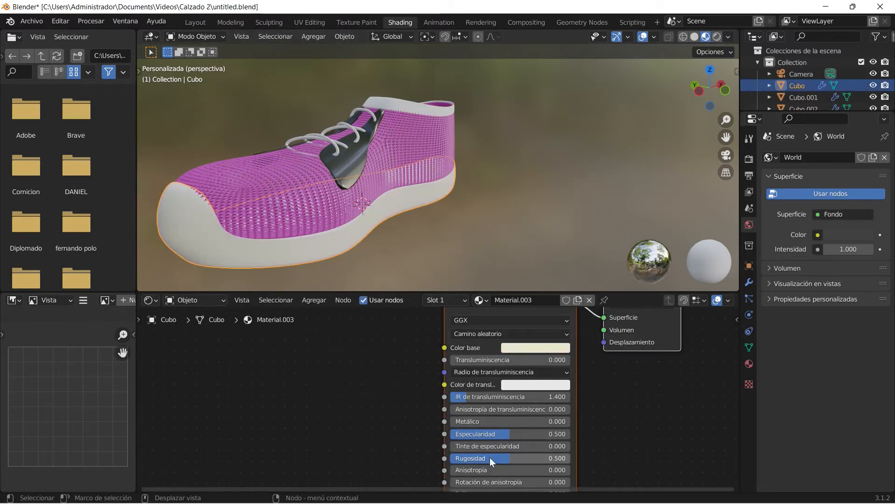
middle_click_drag(390, 218, 316, 190)
Step: Edit the sole mesh, show its Subdivision modifier on the edit cage, and select the underside faces
left_click(315, 191)
left_click(272, 188)
key("Tab")
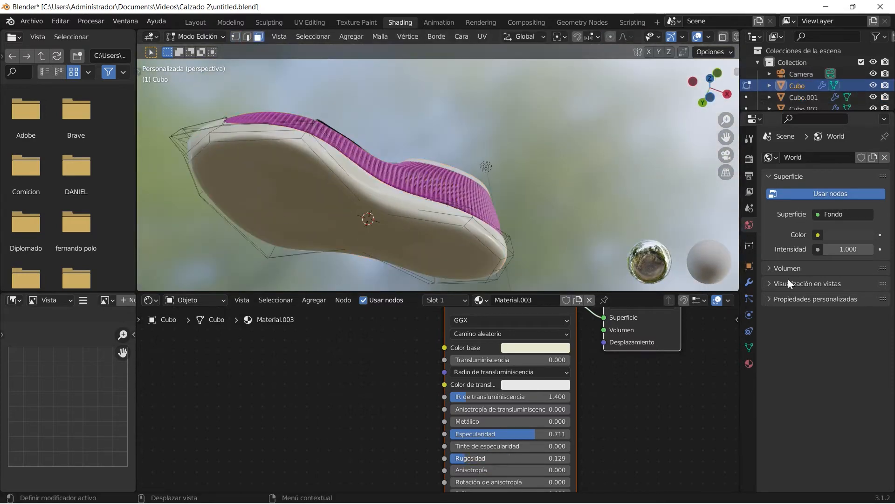
left_click(749, 363)
left_click(749, 282)
left_click(826, 176)
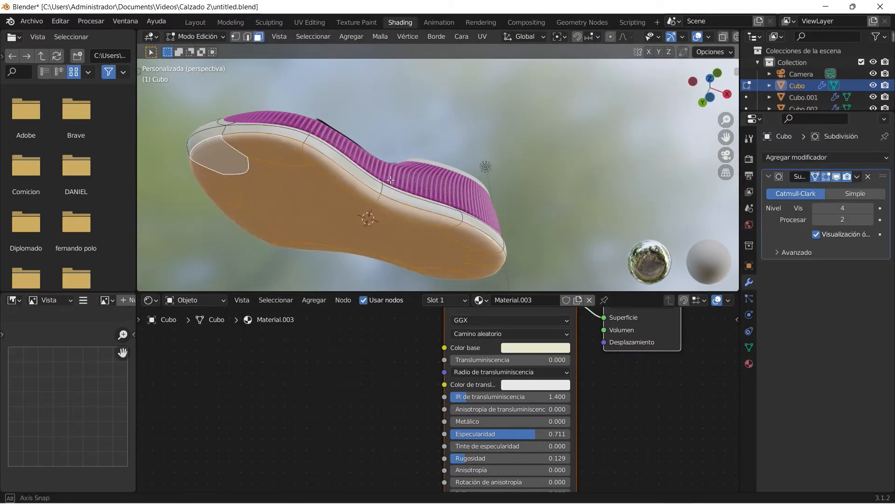
middle_click_drag(389, 171, 490, 297)
Step: Add a second material slot to the sole with a new black material for the selected underside faces
left_click(749, 363)
left_click(884, 157)
left_click(810, 229)
middle_click_drag(498, 359, 476, 391)
left_click(518, 377)
left_click(522, 378)
left_click_drag(577, 271, 578, 293)
Step: Set the underside material's metallic to 0.113 and specularity to 0.205, lower its roughness, and leave mesh editing
middle_click_drag(413, 198, 448, 188)
middle_click_drag(438, 396, 419, 316)
scroll(460, 406, "up", 3)
left_click_drag(459, 407, 445, 408)
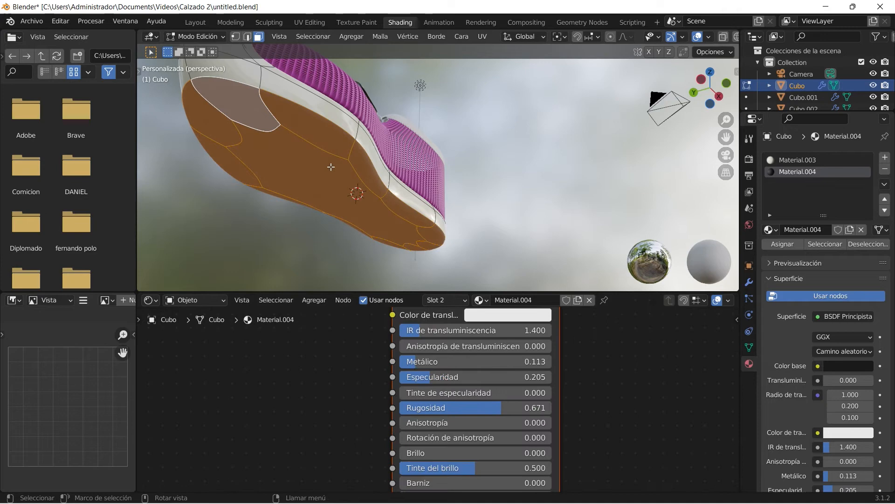
key("Tab")
middle_click_drag(330, 166, 362, 181)
left_click_drag(502, 407, 459, 407)
Step: Create a new material for the laces and set its subsurface colour to purple
middle_click_drag(396, 140, 422, 206)
scroll(449, 180, "up", 6)
left_click(357, 206)
scroll(397, 206, "down", 3)
left_click(472, 300)
middle_click_drag(431, 357, 437, 392)
left_click(518, 350)
left_click(481, 214)
middle_click_drag(371, 338, 382, 393)
Step: Set the base colour of the laces' material to cyan blue
left_click(505, 362)
left_click(580, 235)
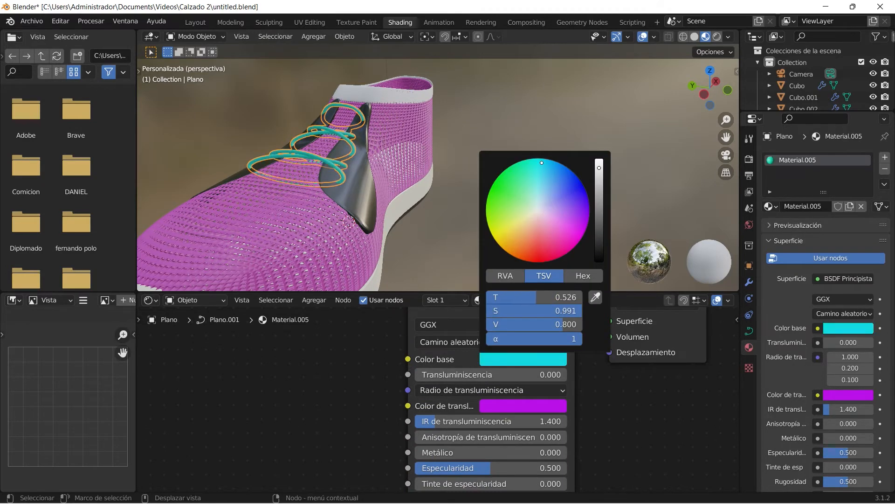
left_click_drag(545, 159, 552, 160)
left_click(274, 100)
scroll(280, 103, "down", 3)
middle_click_drag(383, 135, 334, 138)
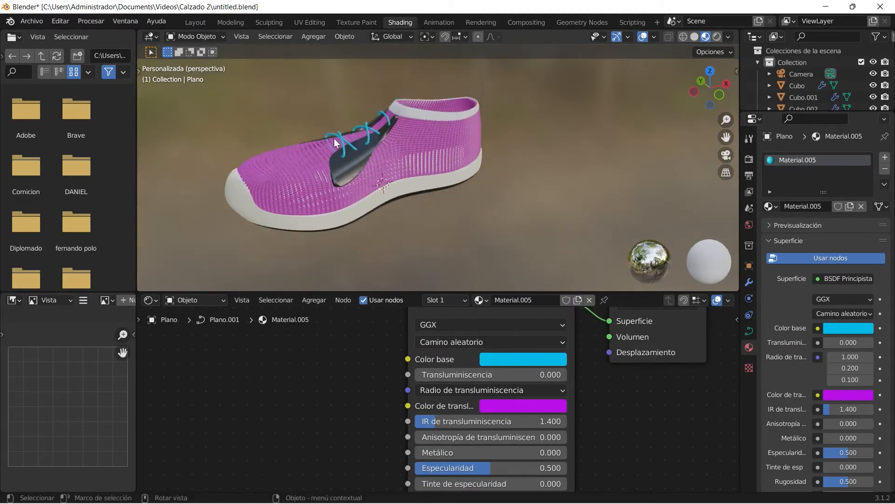
Step: Apply the laces' Material.005 to the ankle collar and set metallic 0.156, specularity 0.227 and roughness 0.715
scroll(354, 131, "up", 3)
left_click(420, 93)
left_click(424, 301)
left_click(446, 376)
middle_click_drag(416, 100, 396, 107)
middle_click_drag(440, 430, 410, 376)
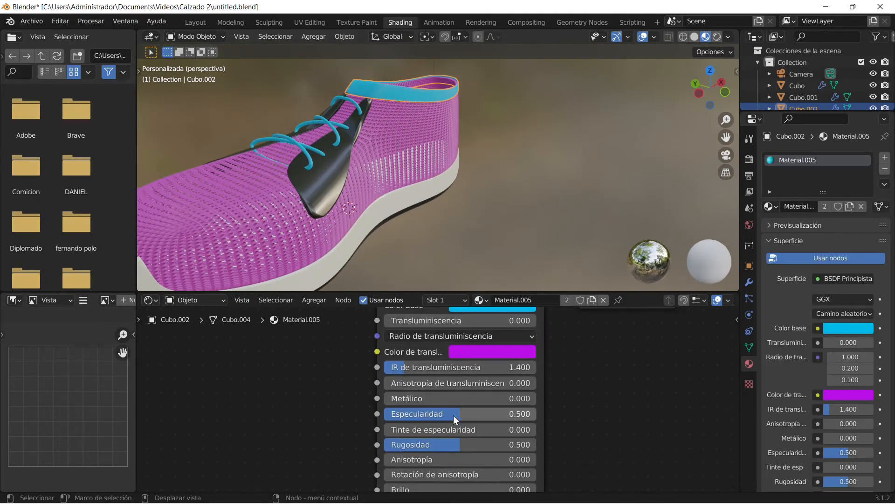
left_click_drag(420, 398, 448, 398)
scroll(386, 174, "up", 5)
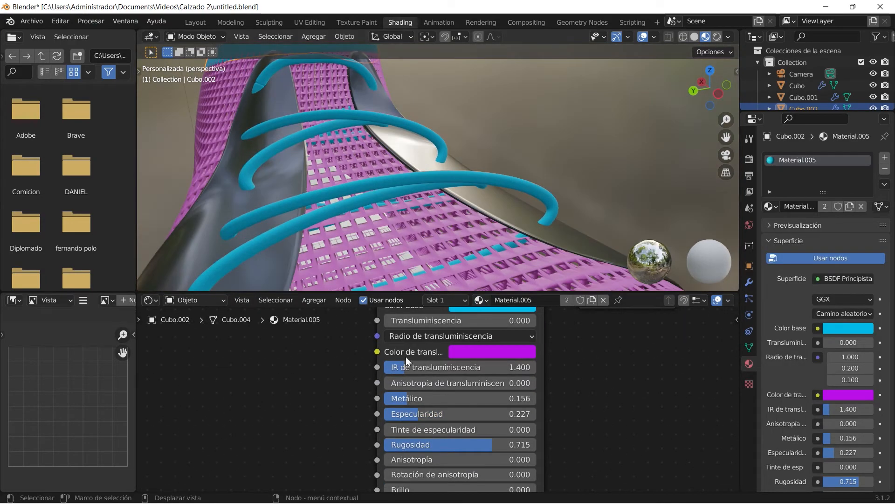
scroll(513, 182, "down", 5)
Step: Set the ankle collar's Solidify thickness to -0.05 m
middle_click_drag(481, 193, 409, 146)
scroll(519, 139, "up", 4)
left_click(749, 283)
left_click(816, 210)
left_click(816, 210)
left_click(816, 210)
left_click(628, 90)
Step: Use rendered shading in the Layout workspace and move the light along X toward the toe side
scroll(433, 179, "down", 4)
mouse_move(434, 179)
middle_mouse_down()
mouse_move(583, 173)
mouse_move(579, 115)
middle_mouse_up()
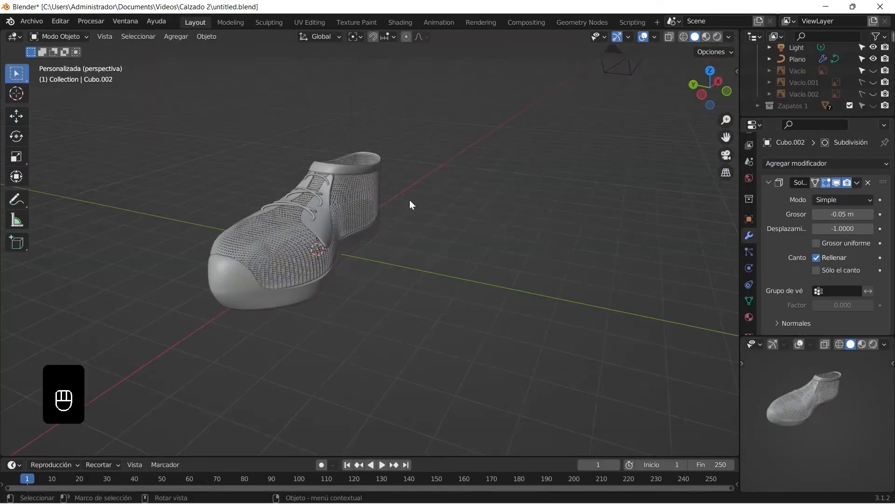
scroll(410, 200, "down", 5)
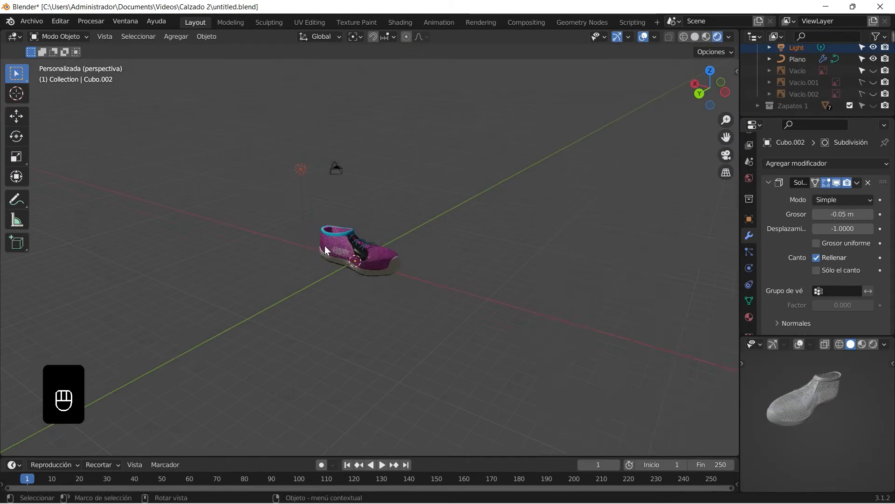
scroll(325, 245, "up", 6)
middle_click_drag(275, 234, 324, 230)
key("g")
key("x")
left_click(723, 238)
scroll(788, 270, "down", 3)
Step: Show the small preview viewport in rendered shading and set the light's power to 1016 W
scroll(752, 302, "down", 1)
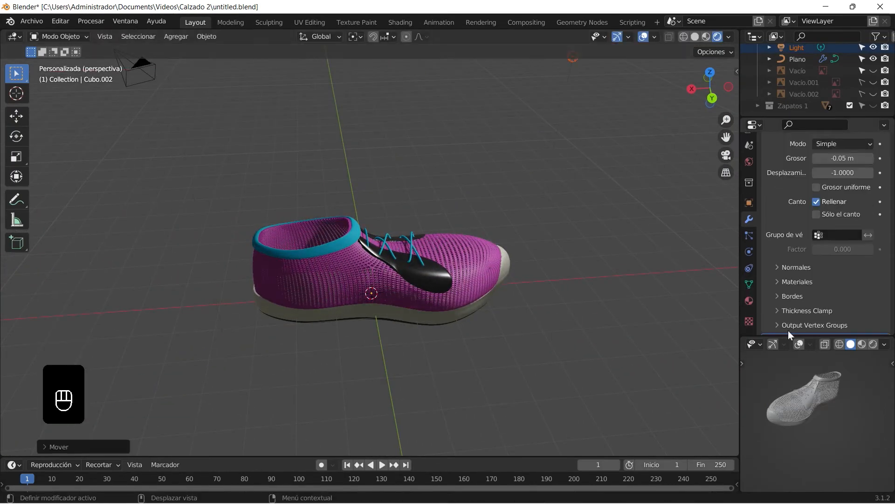
left_click(873, 344)
scroll(588, 157, "down", 1)
left_click_drag(497, 72, 555, 130)
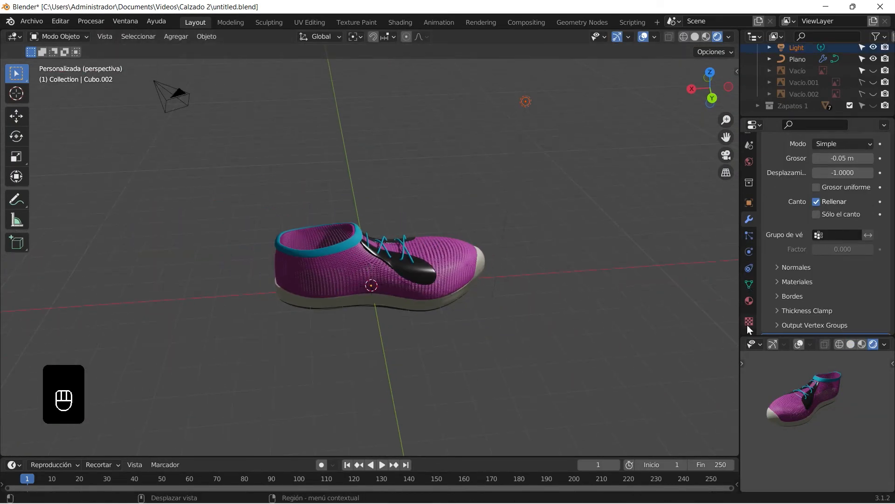
left_click(524, 103)
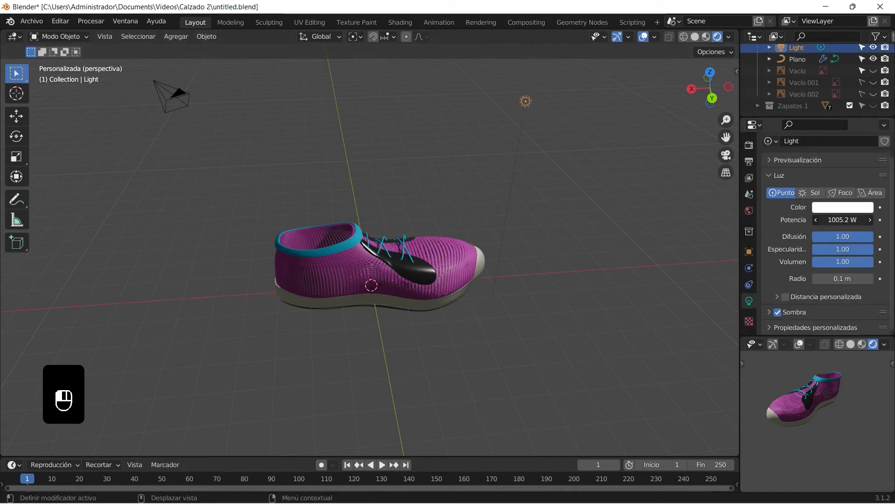
Step: Duplicate the light along Y once on each side to make a row of three
middle_click_drag(457, 213, 292, 224)
key("shift+d")
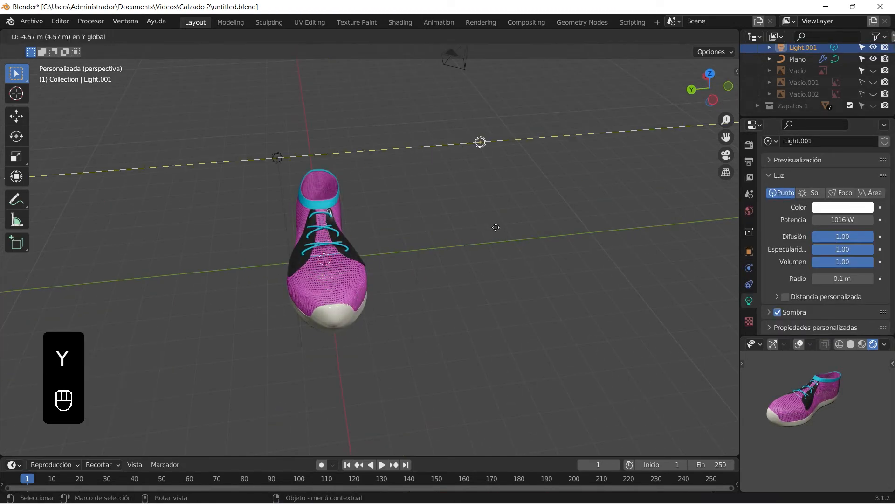
left_click(496, 227)
left_click_drag(257, 135, 294, 183)
key("shift+d")
key("y")
left_click(136, 196)
Step: Duplicate the row of three lights along X to the heel side of the shoe
middle_click_drag(340, 191, 467, 174)
scroll(443, 196, "down", 4)
scroll(467, 174, "up", 2)
key("shift+d")
key("x")
left_click(428, 262)
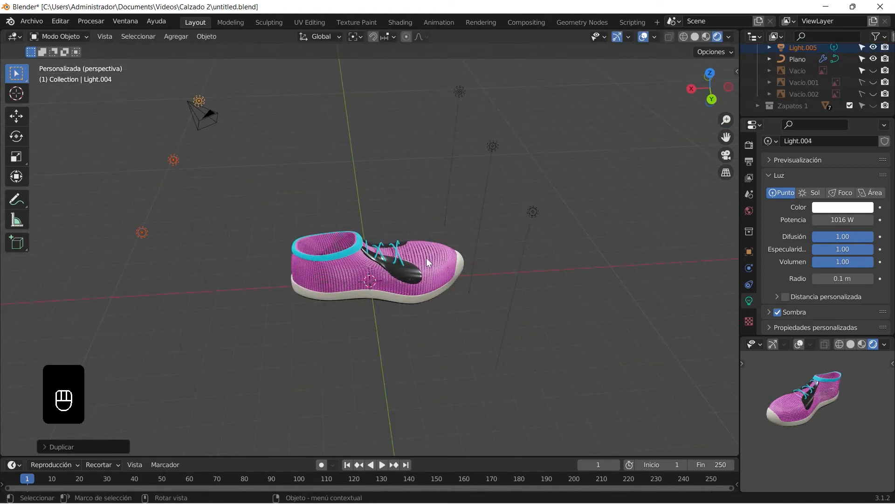
Step: Add a plane mesh and scale it up into a large floor around the shoe
middle_click_drag(428, 263, 603, 130)
middle_click_drag(386, 326, 561, 190)
scroll(562, 191, "up", 2)
key("shift+a")
mouse_move(561, 190)
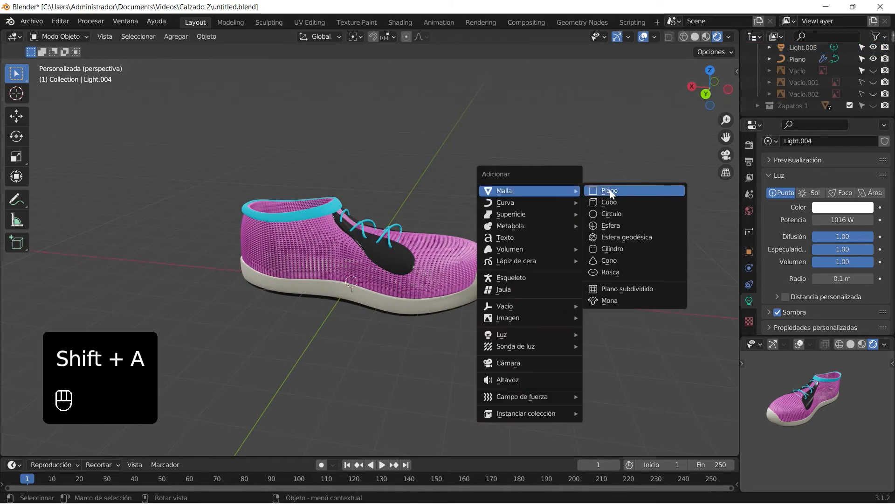
left_click(610, 191)
scroll(326, 180, "down", 6)
key("s")
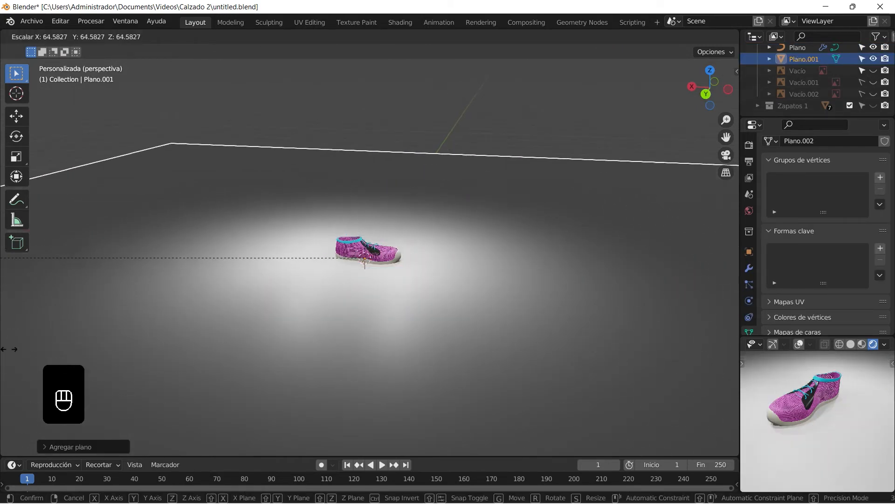
left_click(596, 226)
Step: Set the world background intensity to 0.000
left_click(749, 161)
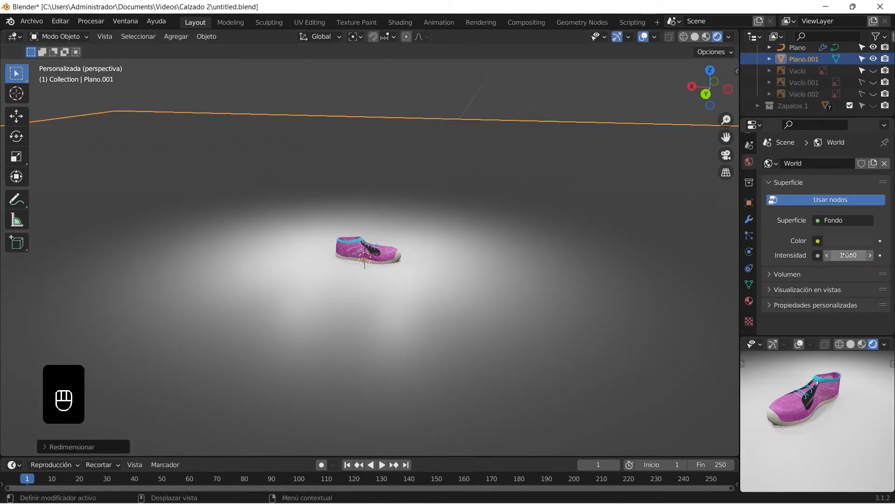
left_click_drag(852, 256, 793, 256)
scroll(368, 264, "up", 9)
mouse_move(471, 268)
middle_mouse_down()
mouse_move(456, 252)
mouse_move(480, 263)
middle_mouse_up()
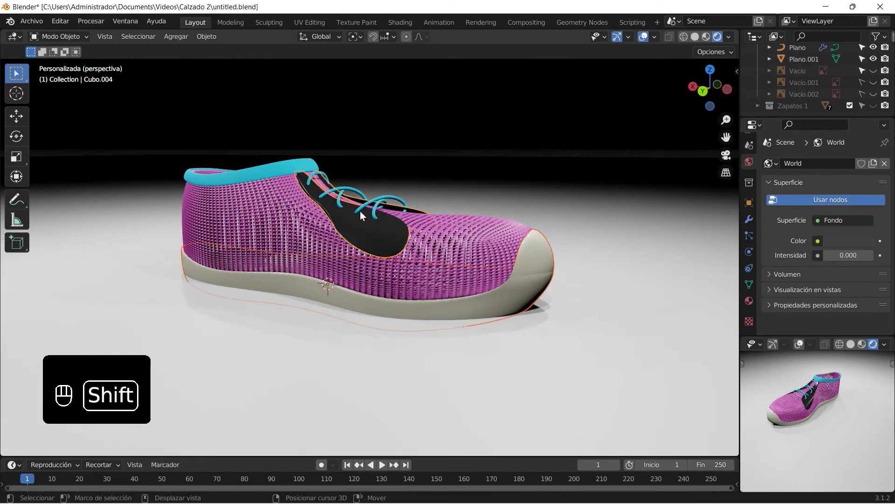
Step: Select the whole shoe with its laces, set snapping to faces, and raise it along Z onto the floor plane
scroll(486, 294, "down", 5)
left_click_drag(235, 144, 499, 263)
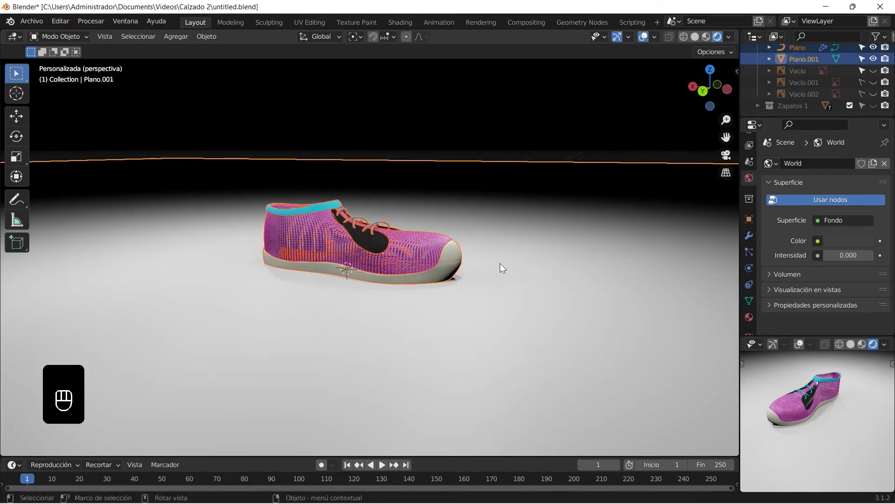
left_click(384, 37)
key("g")
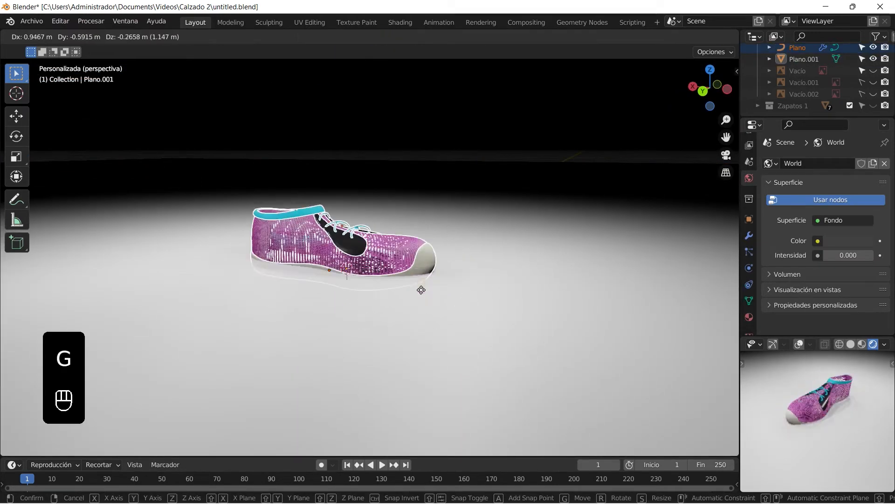
left_click(434, 292)
key("g")
key("g")
key("z")
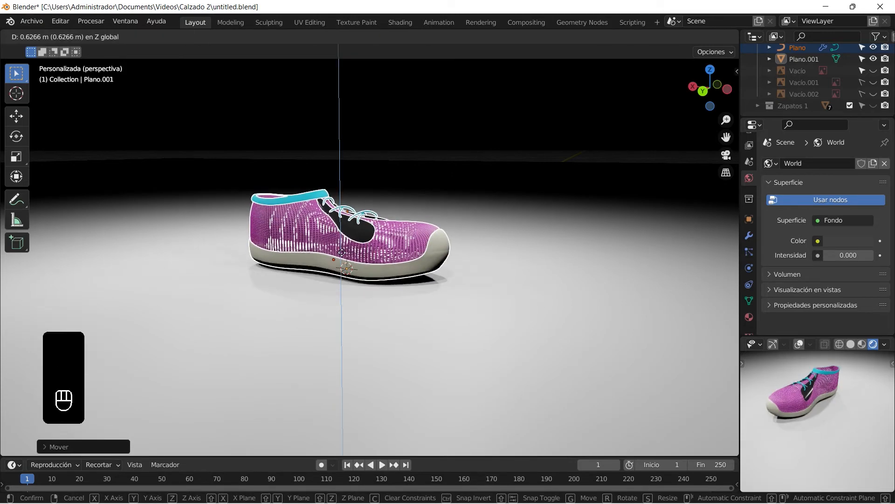
left_click(434, 270)
Step: Duplicate the whole shoe with its laces in top view and place the copy beside it along Y
middle_click_drag(434, 270, 326, 327)
key("KP_7")
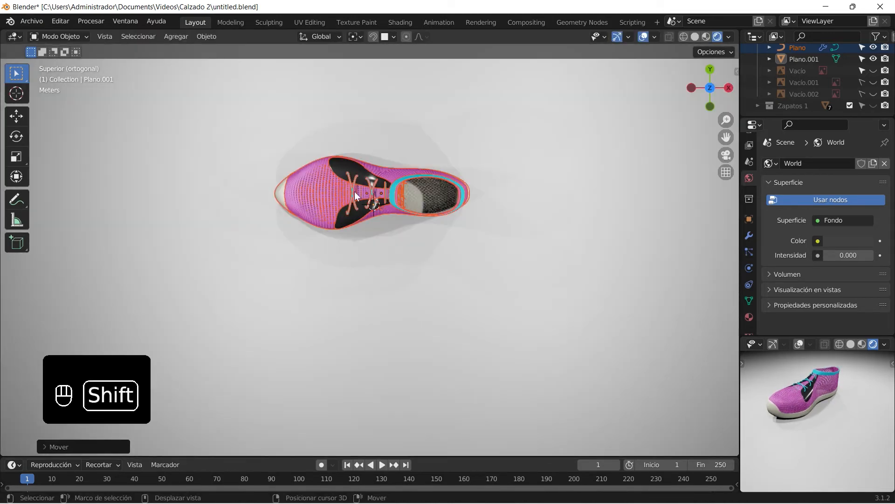
key("shift+g")
key("shift+d")
key("y")
left_click(487, 251)
Step: Mirror the duplicated coloured shoe by scaling it by -1 along Y
key("s")
key("y")
key("KP_Subtract")
key("KP_1")
left_click(373, 246)
Step: Move the mirrored shoe along Y closer to the first one and inspect the pair in perspective
key("g")
key("y")
left_click(362, 227)
middle_click_drag(392, 242, 473, 272)
left_click(458, 222)
middle_click_drag(458, 222, 524, 223)
scroll(527, 224, "down", 2)
scroll(809, 82, "up", 2)
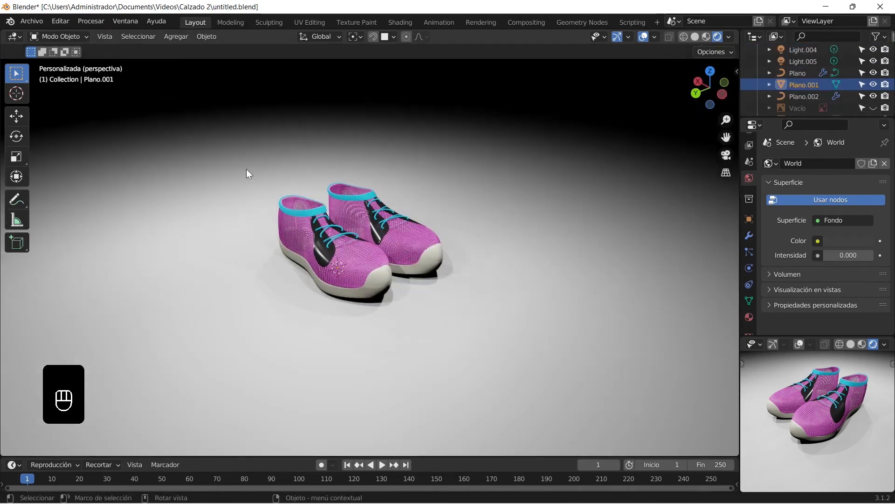
Step: Move both shoes and their laces, without the floor plane, into a new collection named Zapatos 2
scroll(470, 296, "down", 5)
left_click(804, 85, "ctrl")
key("m")
left_click(403, 279)
type("Zapa")
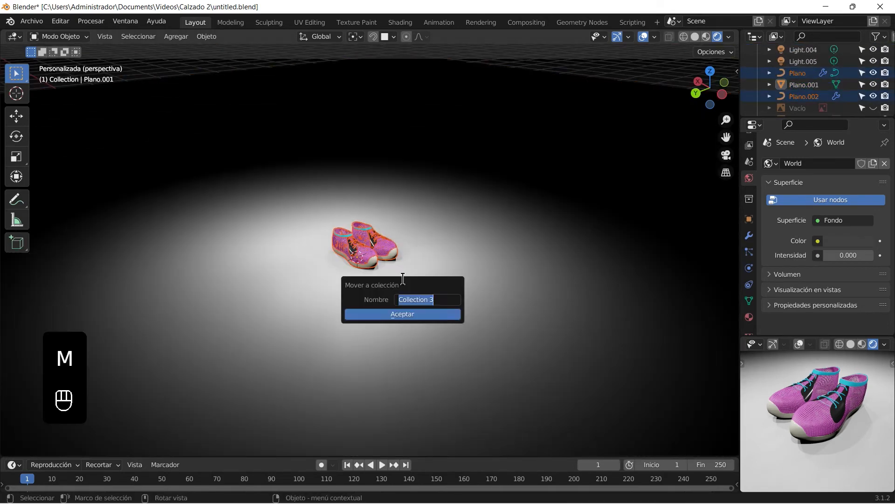
type("tos 2")
key("Return")
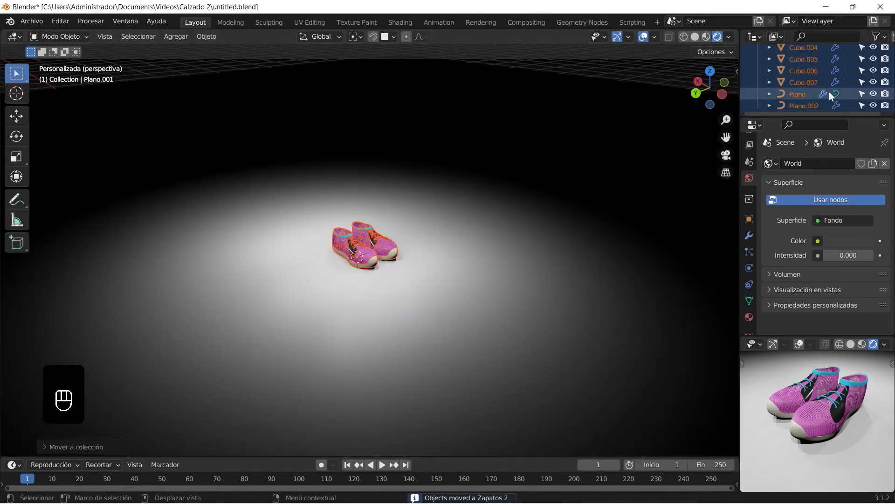
Step: Hide the Zapatos 2 collection and show Zapatos 1
left_click(873, 86)
left_click(874, 73)
scroll(368, 263, "up", 5)
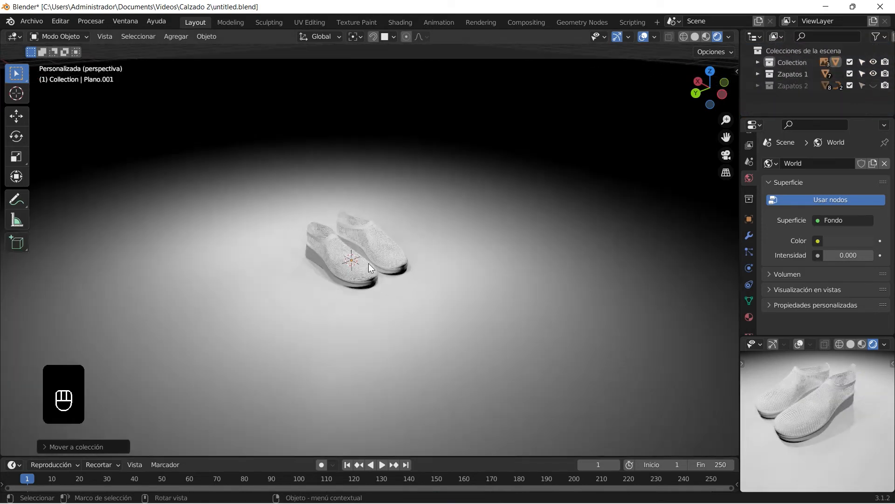
Step: Make the floor plane Plano.001 unselectable and select both shoes of the Zapatos 1 collection
left_click_drag(239, 161, 455, 357)
left_click(758, 62)
scroll(831, 101, "down", 3)
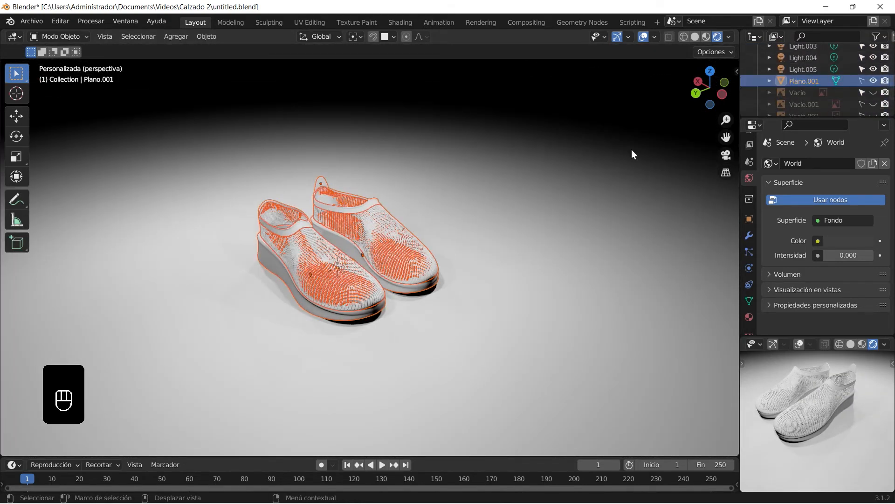
Step: Delete the second shoe of the Zapatos 1 pair, keeping a single shoe for material editing
scroll(363, 272, "up", 1)
middle_click_drag(406, 276, 369, 293)
left_click_drag(417, 315, 331, 139)
key("Delete")
middle_click_drag(280, 221, 328, 212)
Step: Switch to the Shading workspace and change a viewport overlay option
left_click(400, 22)
mouse_move(391, 173)
middle_mouse_down()
mouse_move(524, 196)
mouse_move(546, 179)
middle_mouse_up()
left_click(654, 37)
left_click(584, 178)
middle_click_drag(443, 252, 477, 250)
scroll(477, 250, "up", 2)
Step: Adjust the base colour of the sole's Material to a very light, slightly bluish white
left_click(476, 250)
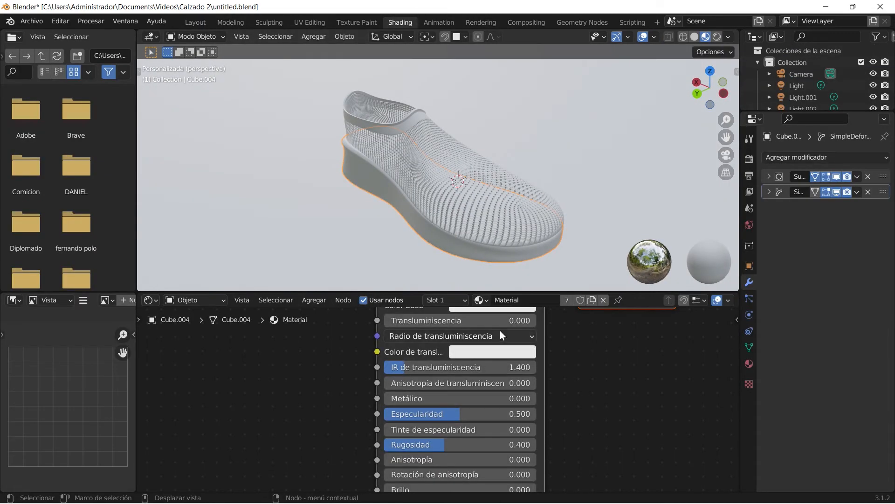
middle_click_drag(500, 330, 496, 393)
left_click(492, 353)
left_click(538, 197)
left_click_drag(538, 197, 519, 169)
middle_click_drag(501, 218, 473, 202, "shift")
scroll(474, 202, "up", 1)
left_click(432, 223)
left_click(459, 245)
left_click(502, 353)
left_click_drag(577, 162, 577, 152)
left_click_drag(522, 218, 518, 202)
Step: Add a second material slot with a new material to the mesh upper and darken its base colour to near black
left_click(462, 212)
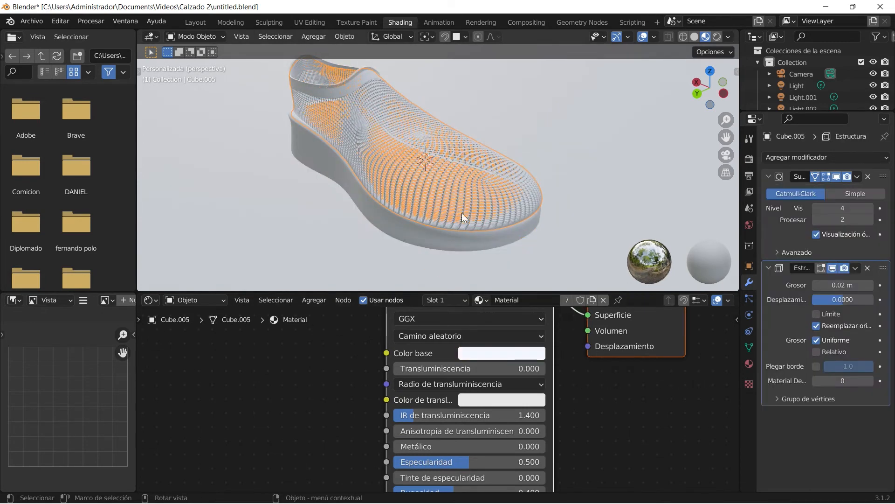
scroll(410, 312, "down", 2)
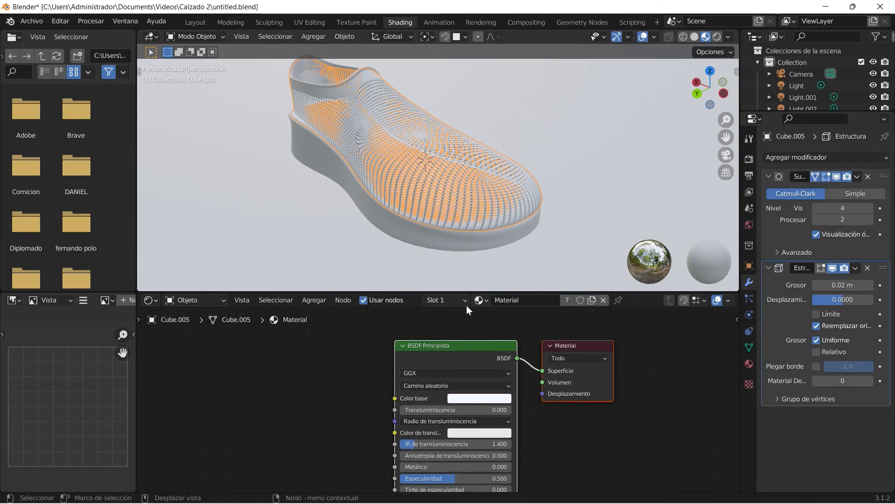
left_click(749, 363)
left_click(885, 157)
left_click(805, 229)
left_click(485, 398)
left_click_drag(535, 267, 535, 320)
Step: Assign the near-black material to the mesh faces of the shoe's upper in edit mode
key("Tab")
key("Tab")
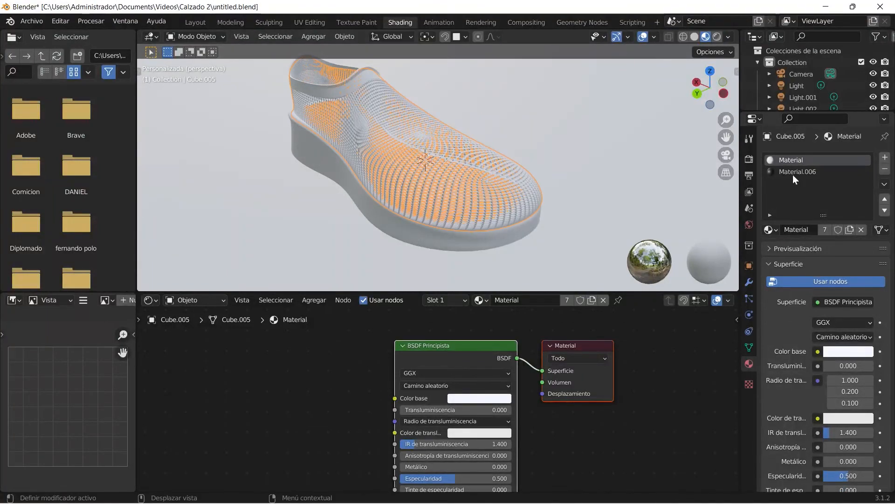
left_click(785, 172)
key("Tab")
left_click(783, 244)
key("Tab")
left_click(353, 86)
left_click(471, 219)
Step: Set the viewport level of the upper's subdivision modifier to 5 and inspect the mesh up close
left_click(749, 281)
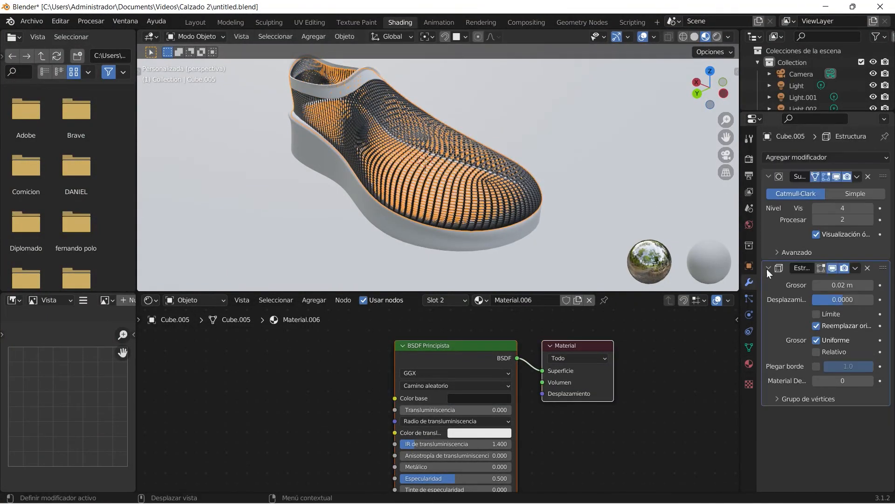
left_click(870, 209)
left_click(606, 196)
scroll(520, 188, "up", 2)
middle_click_drag(520, 188, 541, 186)
middle_click_drag(376, 132, 429, 180)
scroll(395, 129, "up", 3)
Step: Try thinner values for the upper's Wireframe modifier thickness, around 0.009 m
left_click_drag(815, 284, 783, 283)
scroll(547, 182, "down", 5)
middle_click_drag(502, 176, 449, 191)
left_click_drag(848, 284, 833, 285)
middle_click_drag(507, 192, 636, 161)
left_click_drag(817, 286, 775, 286)
left_click_drag(869, 285, 887, 285)
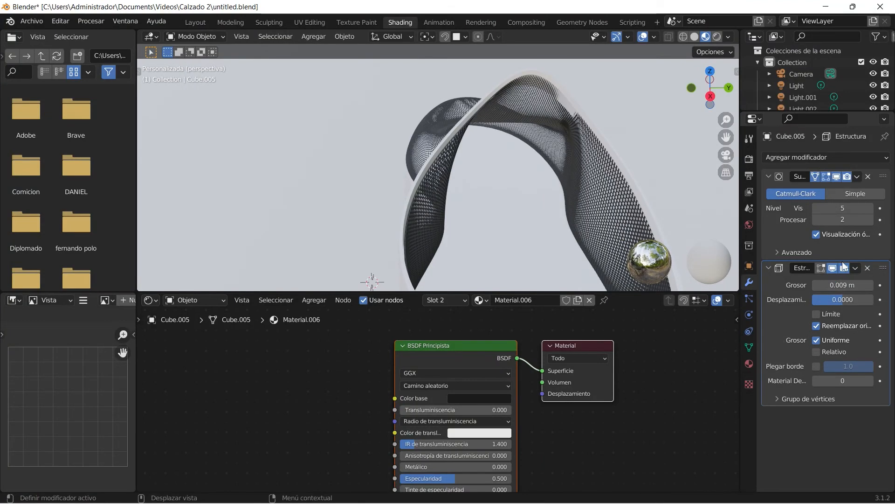
left_click_drag(817, 286, 810, 286)
Step: Try a Solidify modifier with different thickness values on the mesh upper, and remove it
left_click(768, 268)
left_click(793, 157)
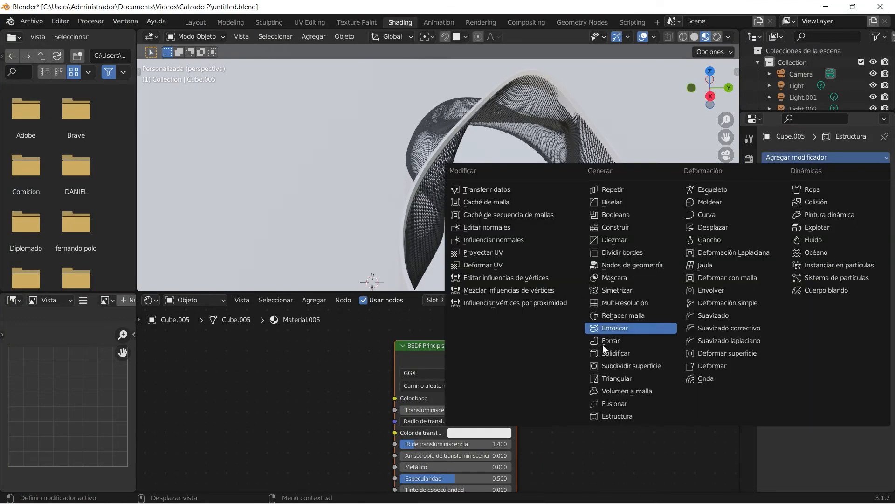
left_click(609, 354)
middle_click_drag(655, 129, 649, 135)
mouse_move(867, 315)
left_mouse_down()
mouse_move(831, 316)
mouse_move(881, 316)
left_mouse_up()
left_click(817, 316)
left_click_drag(817, 316, 807, 316)
middle_click_drag(587, 140, 457, 106)
scroll(522, 146, "up", 2)
left_click(816, 318)
left_click(816, 317)
left_click(816, 317)
left_click(816, 317)
left_click(816, 317)
left_click(816, 317)
left_click(868, 283)
Step: Set the thickness of the upper's Wireframe modifier to 0.014 m
left_click(769, 269)
left_click(871, 285)
left_click_drag(872, 285, 879, 284)
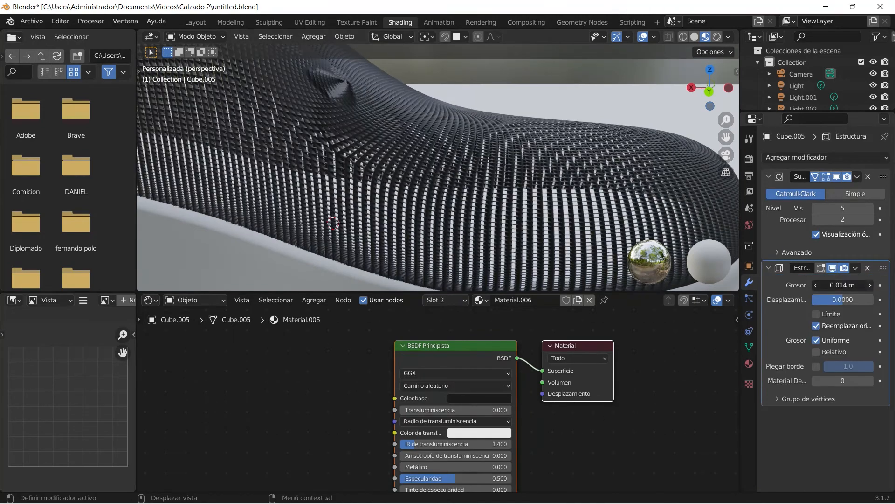
scroll(422, 161, "down", 5)
middle_click_drag(421, 161, 354, 184)
middle_click_drag(492, 100, 504, 179, "shift")
Step: Try another existing material on the shoe's collar band and switch it back to Material
left_click(451, 151)
middle_click_drag(451, 151, 441, 140)
left_click(482, 300)
left_click(508, 351)
middle_click_drag(483, 179, 451, 142)
left_click(482, 300)
left_click(506, 317)
Step: Set the specular of the collar's white Material to 0.445 and its roughness to 0.818
scroll(466, 209, "down", 2)
scroll(436, 431, "down", 5, "ctrl")
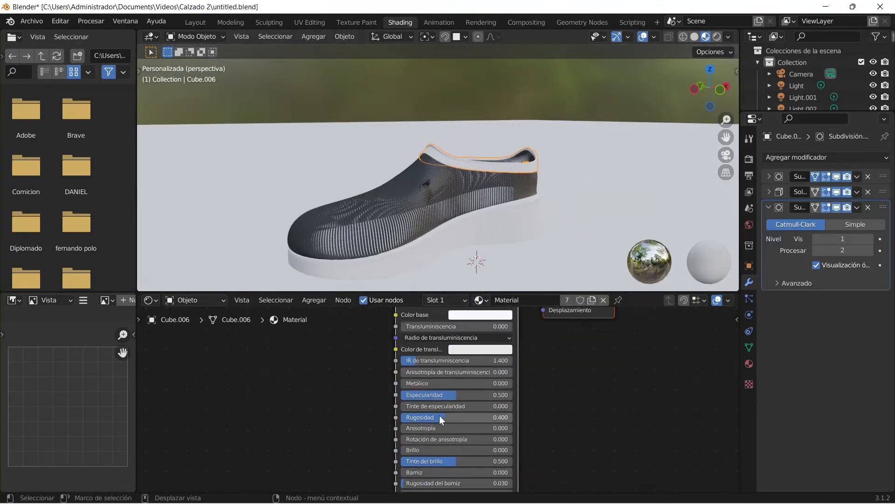
left_click_drag(466, 395, 475, 395)
middle_click_drag(514, 125, 503, 166)
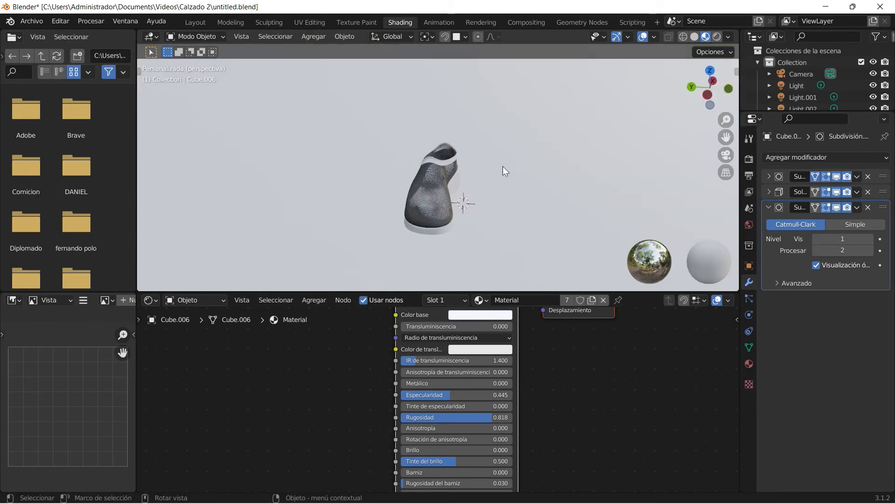
Step: Show the selectability toggles in the outliner, make the floor plane Plano.001 selectable and select it
left_click(873, 80)
left_click(873, 81)
left_click(878, 37)
left_click(787, 74)
left_click(861, 80)
left_click(473, 256)
Step: Give the floor plane a new material with a metallic value of 0.553 and a roughness of 0.180
left_click(469, 300)
left_click_drag(430, 383, 491, 383)
left_click_drag(448, 417, 414, 418)
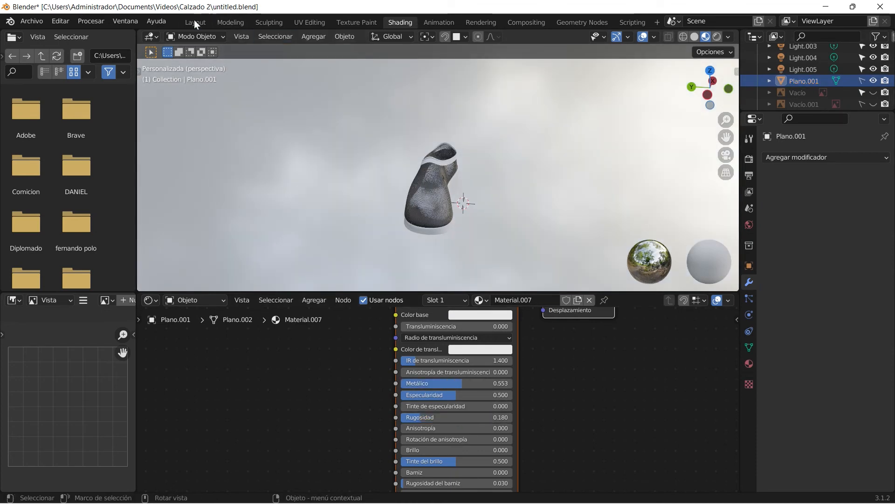
Step: Return to the Layout workspace and duplicate the black shoe along the Y axis
left_click(195, 22)
left_click(297, 219)
key("shift+d")
key("y")
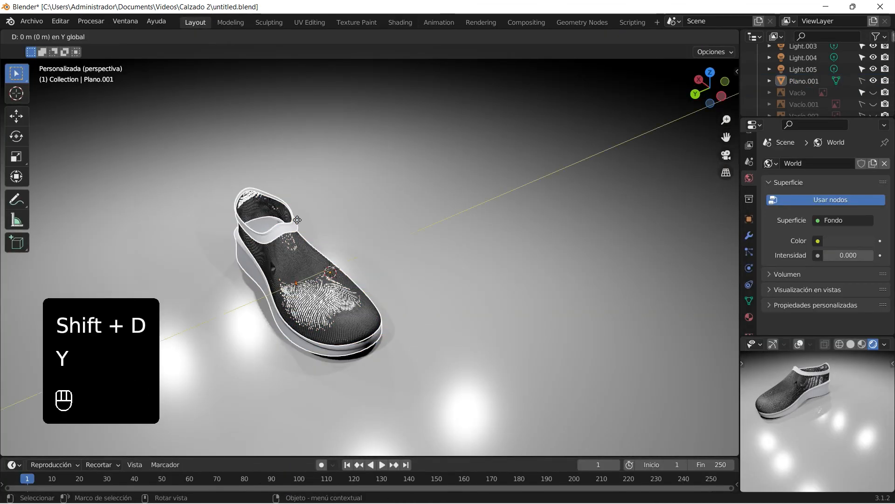
left_click(405, 220)
Step: Mirror the duplicated shoe with a Y scale of -1 and move it along Y beside the first one
key("s")
key("y")
key("KP_Subtract")
key("KP_1")
key("Return")
key("g")
key("y")
left_click(390, 278)
Step: Select both black shoes and move the pair along the Y axis
left_click_drag(553, 362, 201, 123)
key("g")
key("x")
key("y")
left_click(317, 187)
scroll(763, 54, "up", 4)
Step: Show the Zapatos 2 collection and move the black pair along Y to stand beside the pink pair
left_click(874, 86)
key("g")
key("y")
left_click(441, 233)
middle_click_drag(434, 237, 369, 239)
key("g")
key("y")
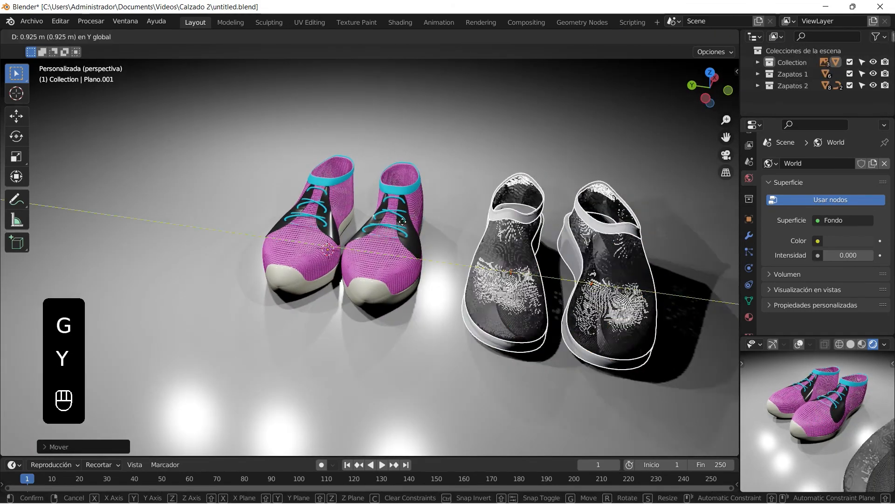
left_click(373, 210)
Step: Select both pairs with their laces and move them together along Y, using solid shading during the move
left_click_drag(413, 247, 648, 383)
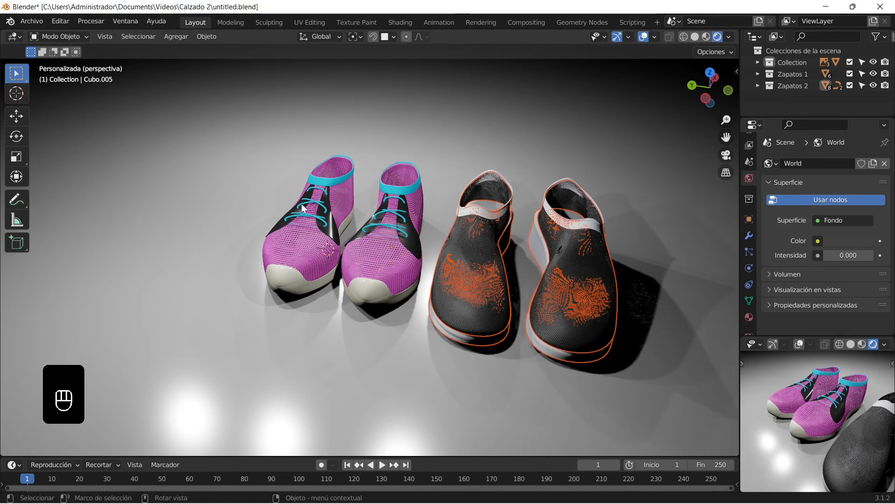
left_click_drag(279, 158, 405, 261)
mouse_move(411, 251)
left_mouse_down()
mouse_move(536, 316)
mouse_move(651, 401)
left_mouse_up()
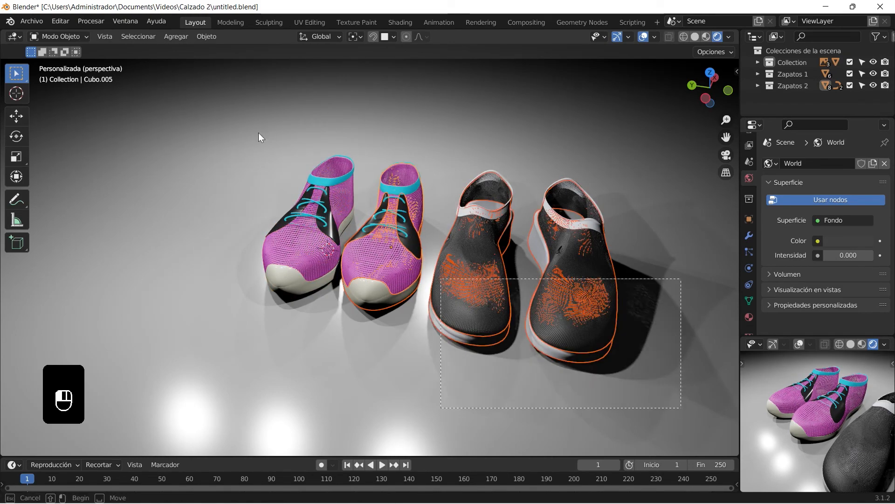
left_click(695, 36)
key("g")
key("y")
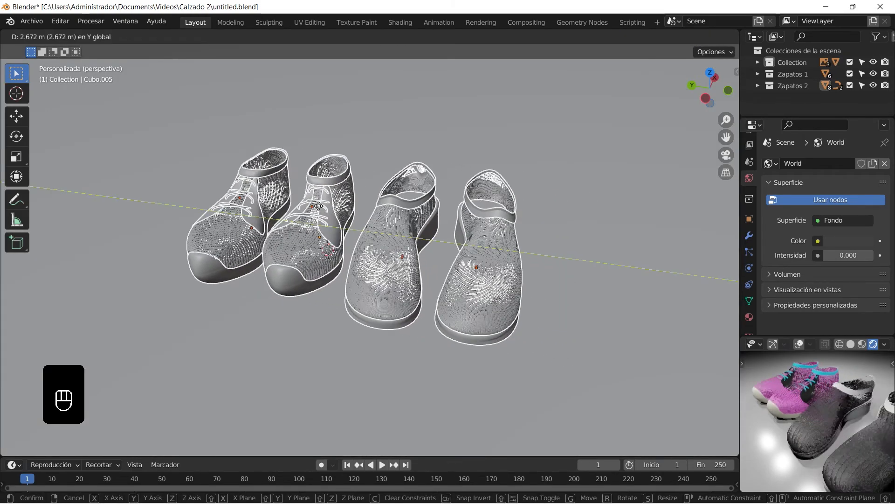
left_click(805, 405, "ctrl")
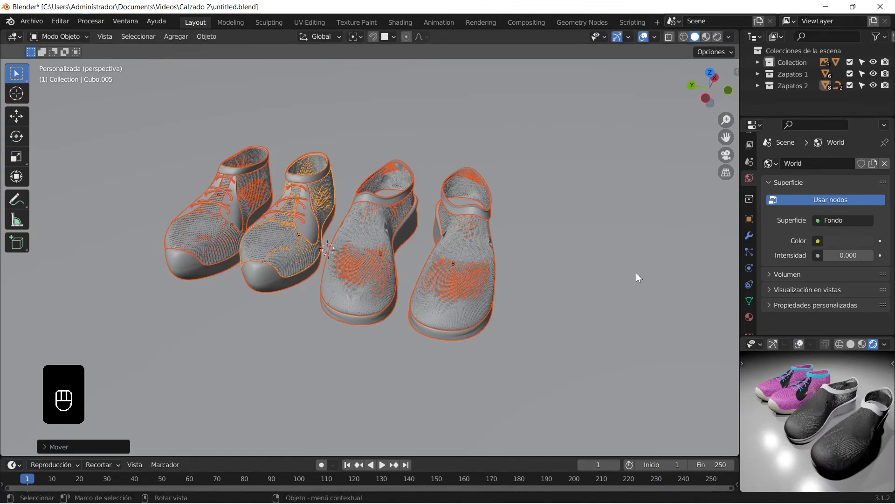
left_click(717, 36)
Step: Enter the camera view and lock the camera to the view instead of to the 3D cursor
mouse_move(181, 320)
middle_mouse_down()
mouse_move(420, 239)
mouse_move(523, 249)
mouse_move(354, 273)
middle_mouse_up()
scroll(354, 273, "up", 2)
mouse_move(347, 232)
middle_mouse_down()
mouse_move(352, 215)
mouse_move(356, 244)
mouse_move(355, 235)
middle_mouse_up()
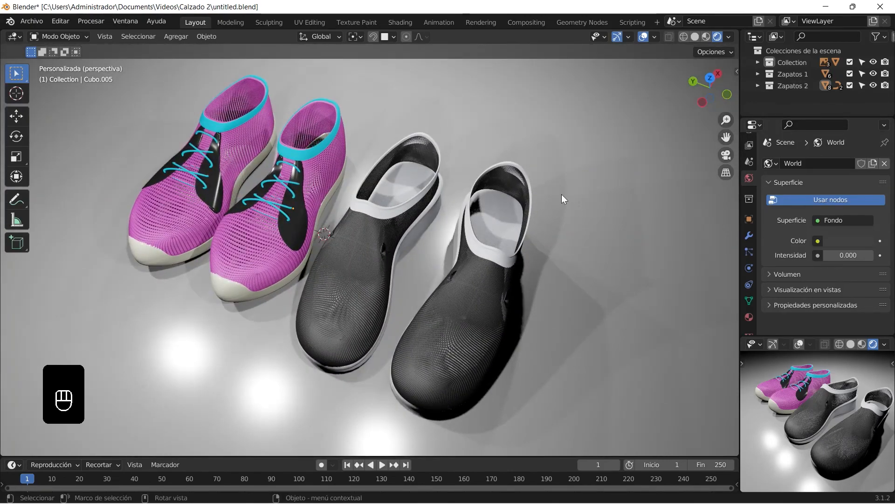
key("KP_0")
scroll(485, 246, "up", 3)
key("n")
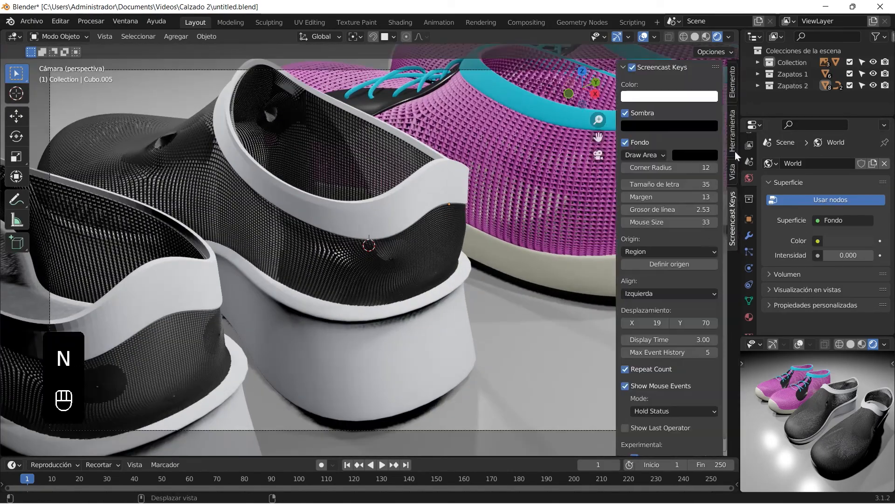
left_click(732, 171)
left_click(667, 200)
scroll(415, 254, "down", 1)
scroll(415, 254, "up", 1)
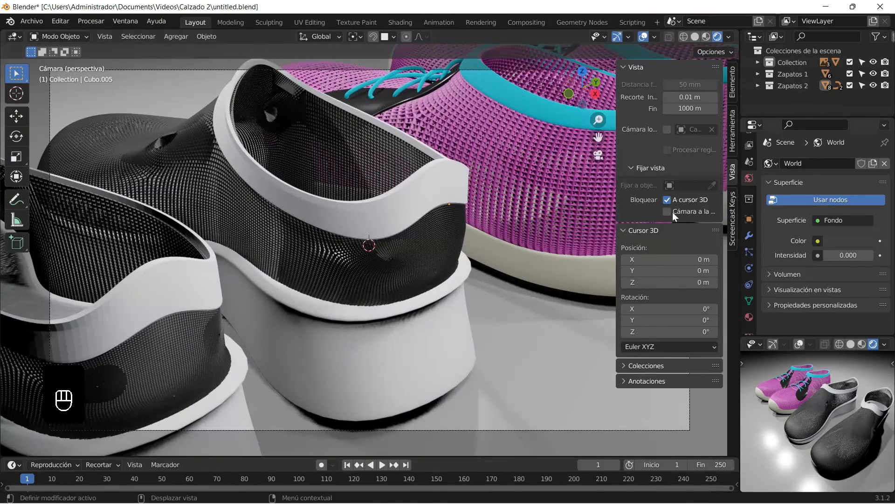
Step: Reposition the locked camera so both pairs fill the frame diagonally, with the pink pair in front
scroll(464, 241, "down", 6)
middle_click_drag(411, 309, 526, 319)
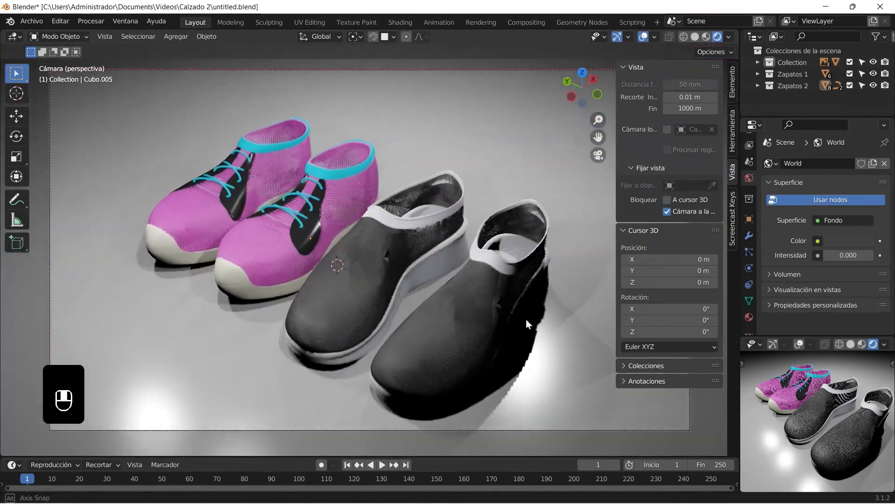
scroll(412, 312, "up", 2)
middle_click_drag(433, 322, 448, 233)
scroll(489, 307, "up", 1)
scroll(489, 307, "down", 5)
middle_click_drag(448, 233, 445, 206, "shift")
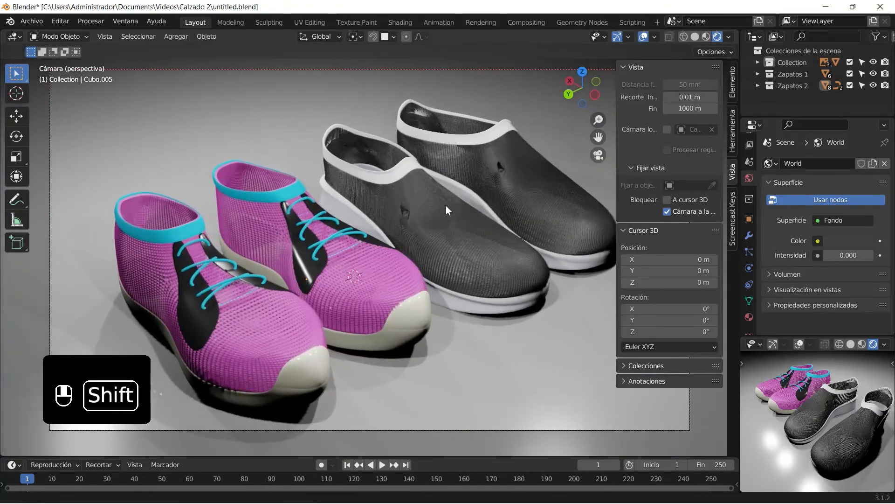
key("n")
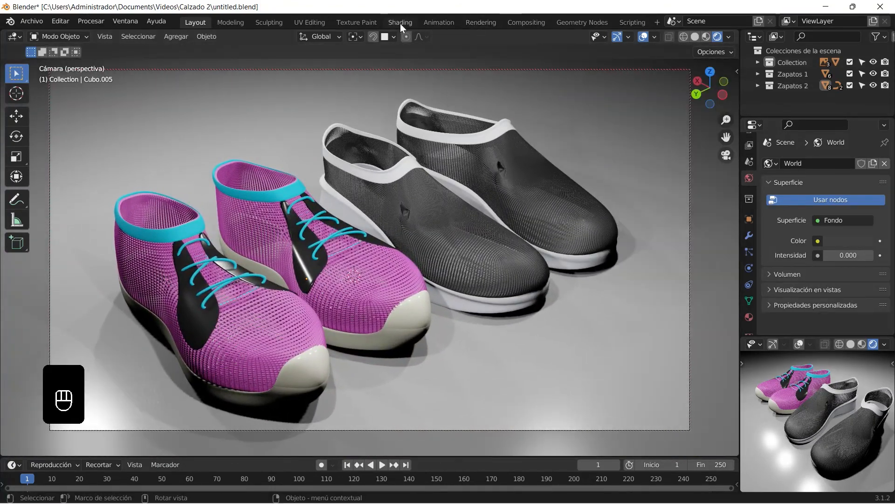
Step: Enable nodes in the Compositing workspace and open the view layer's pass settings
left_click(526, 22)
left_click(158, 37)
left_click(749, 190)
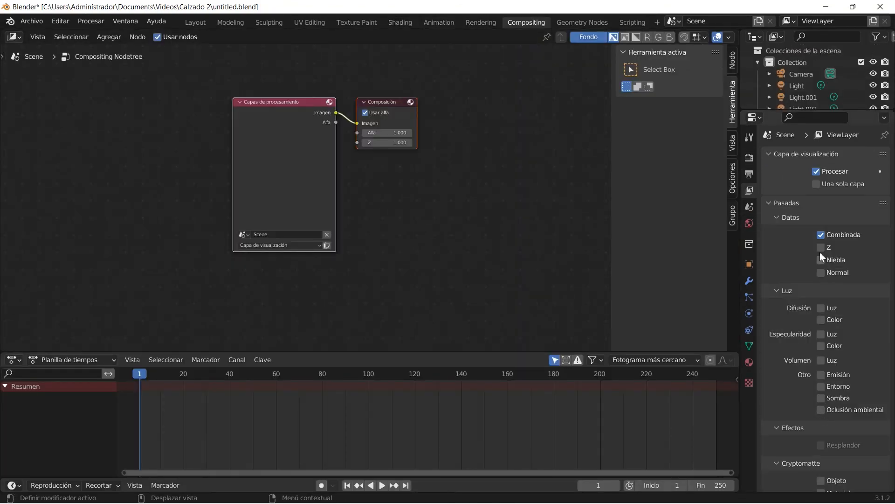
Step: Look through the scene and view layer pass settings for the denoising data option
scroll(825, 378, "down", 5)
scroll(824, 280, "up", 5)
left_click(749, 207)
left_click(749, 191)
scroll(814, 364, "down", 3)
scroll(811, 345, "up", 3)
left_click(771, 203)
left_click(770, 203)
Step: Switch the render engine to Cycles and enable the denoising data pass for the view layer
left_click(749, 158)
left_click(851, 154)
left_click(834, 195)
left_click(748, 191)
left_click(822, 316)
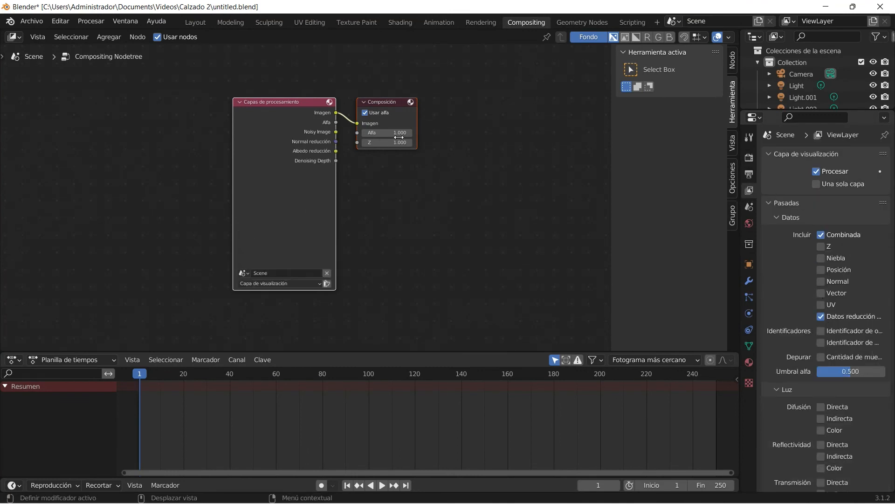
Step: Move the render layers node away from the composite node and insert a Denoise node on the image link between them
left_click_drag(305, 150, 193, 133)
key("shift+a")
left_click(256, 134)
type("r")
left_click(271, 154)
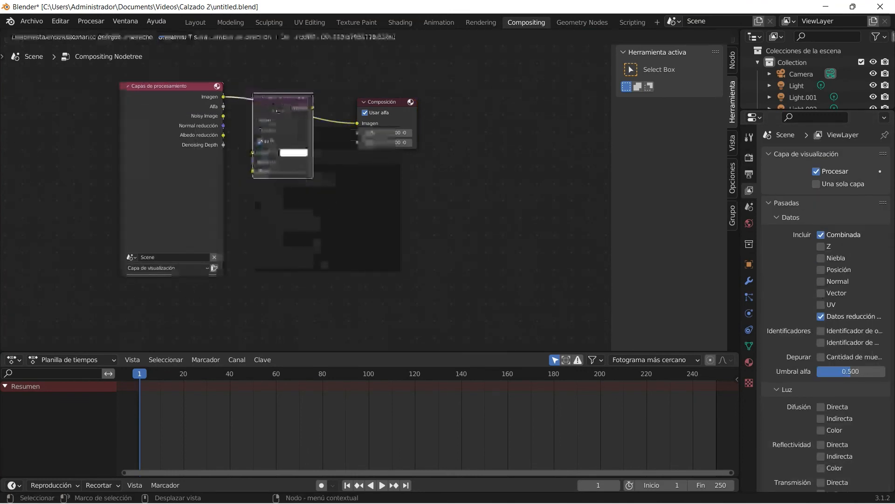
left_click(276, 153)
Step: Connect the render layers' denoising normal and denoising albedo outputs to the Denoise node's Normal and Albedo inputs
scroll(276, 147, "up", 6)
middle_click_drag(275, 146, 317, 224)
left_click(232, 179)
left_click_drag(231, 193, 285, 252)
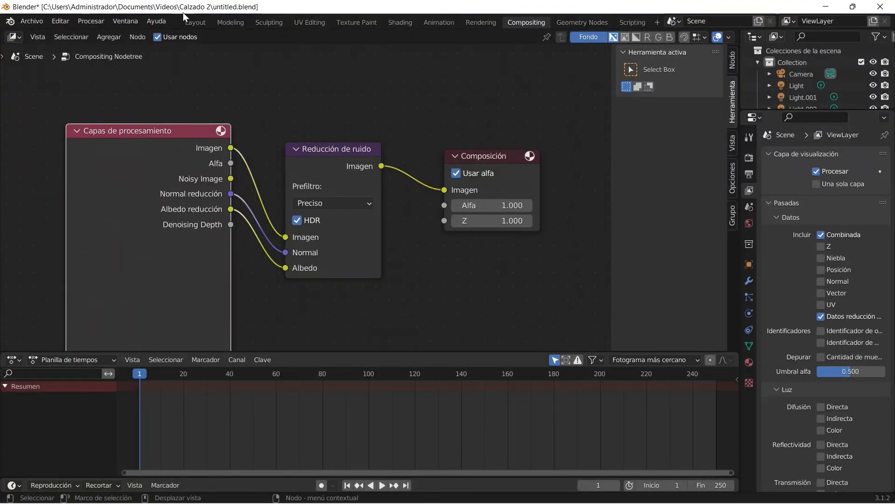